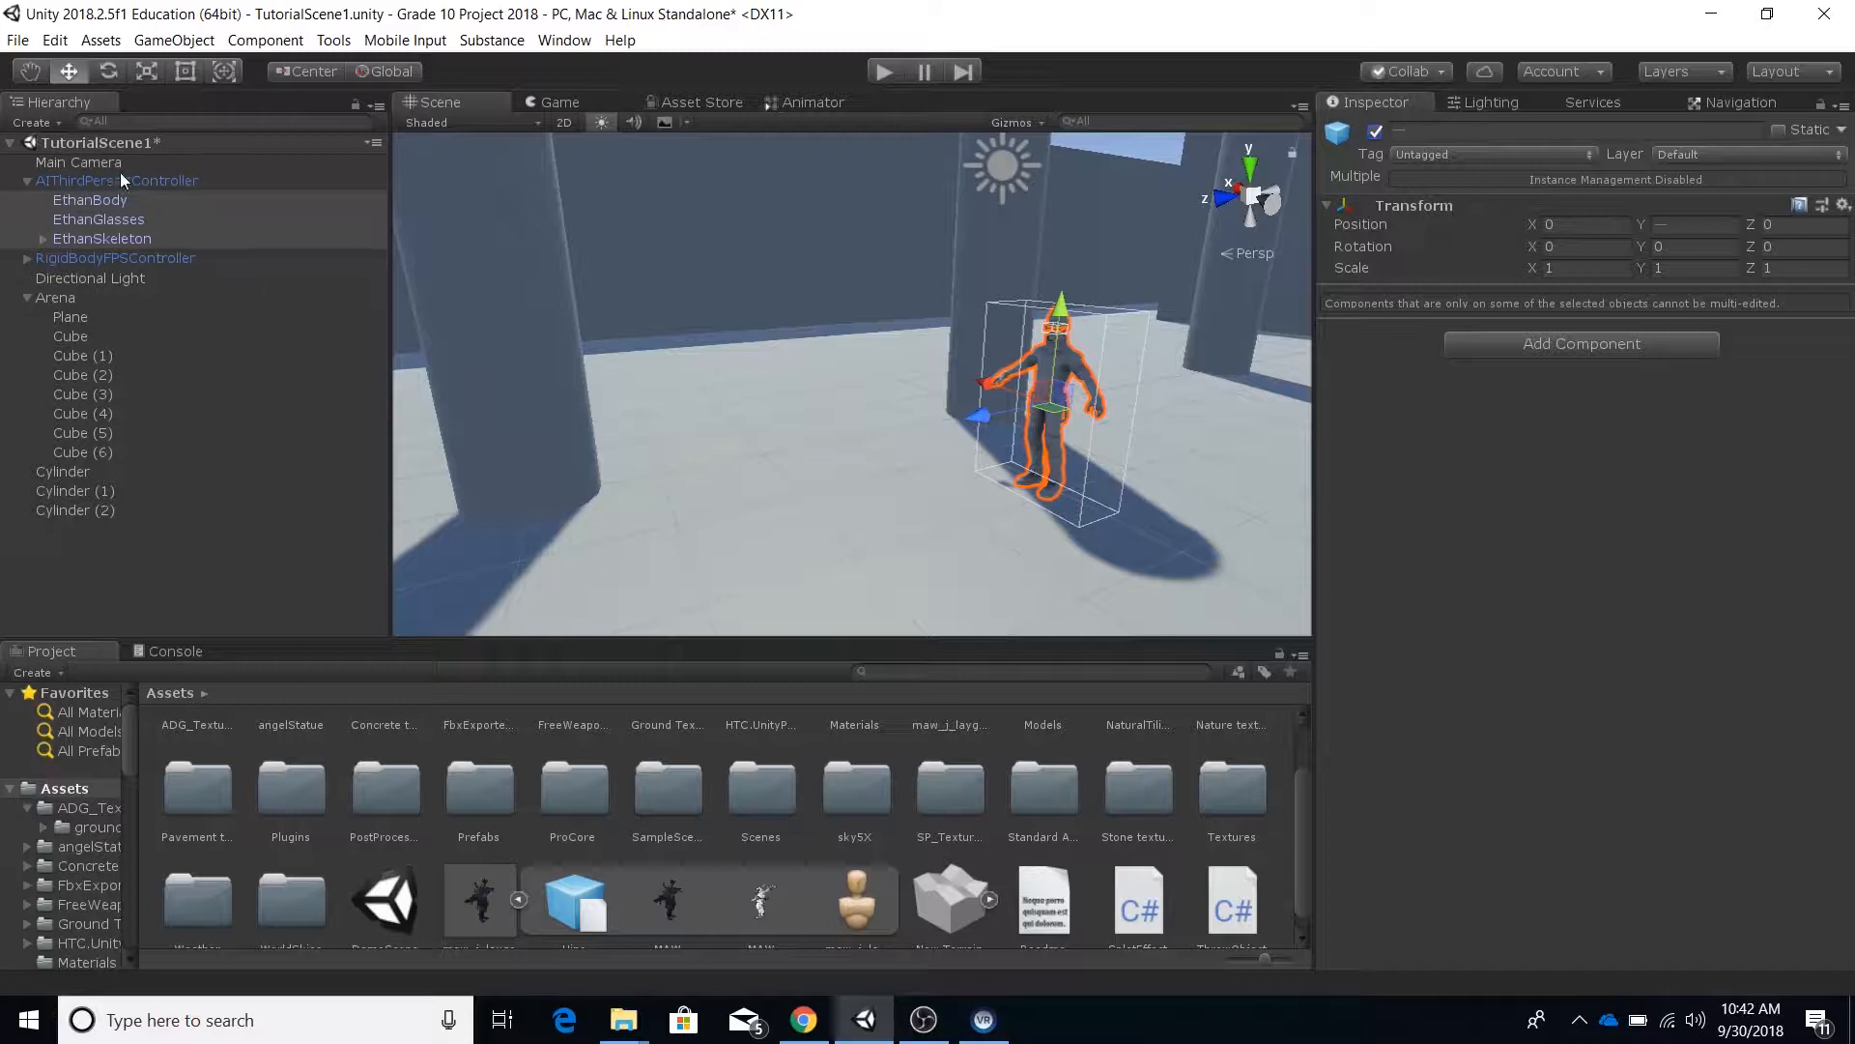
Step: Select the Arena object and examine its baked NavMesh around the pillars in the scene
left_click(61, 296)
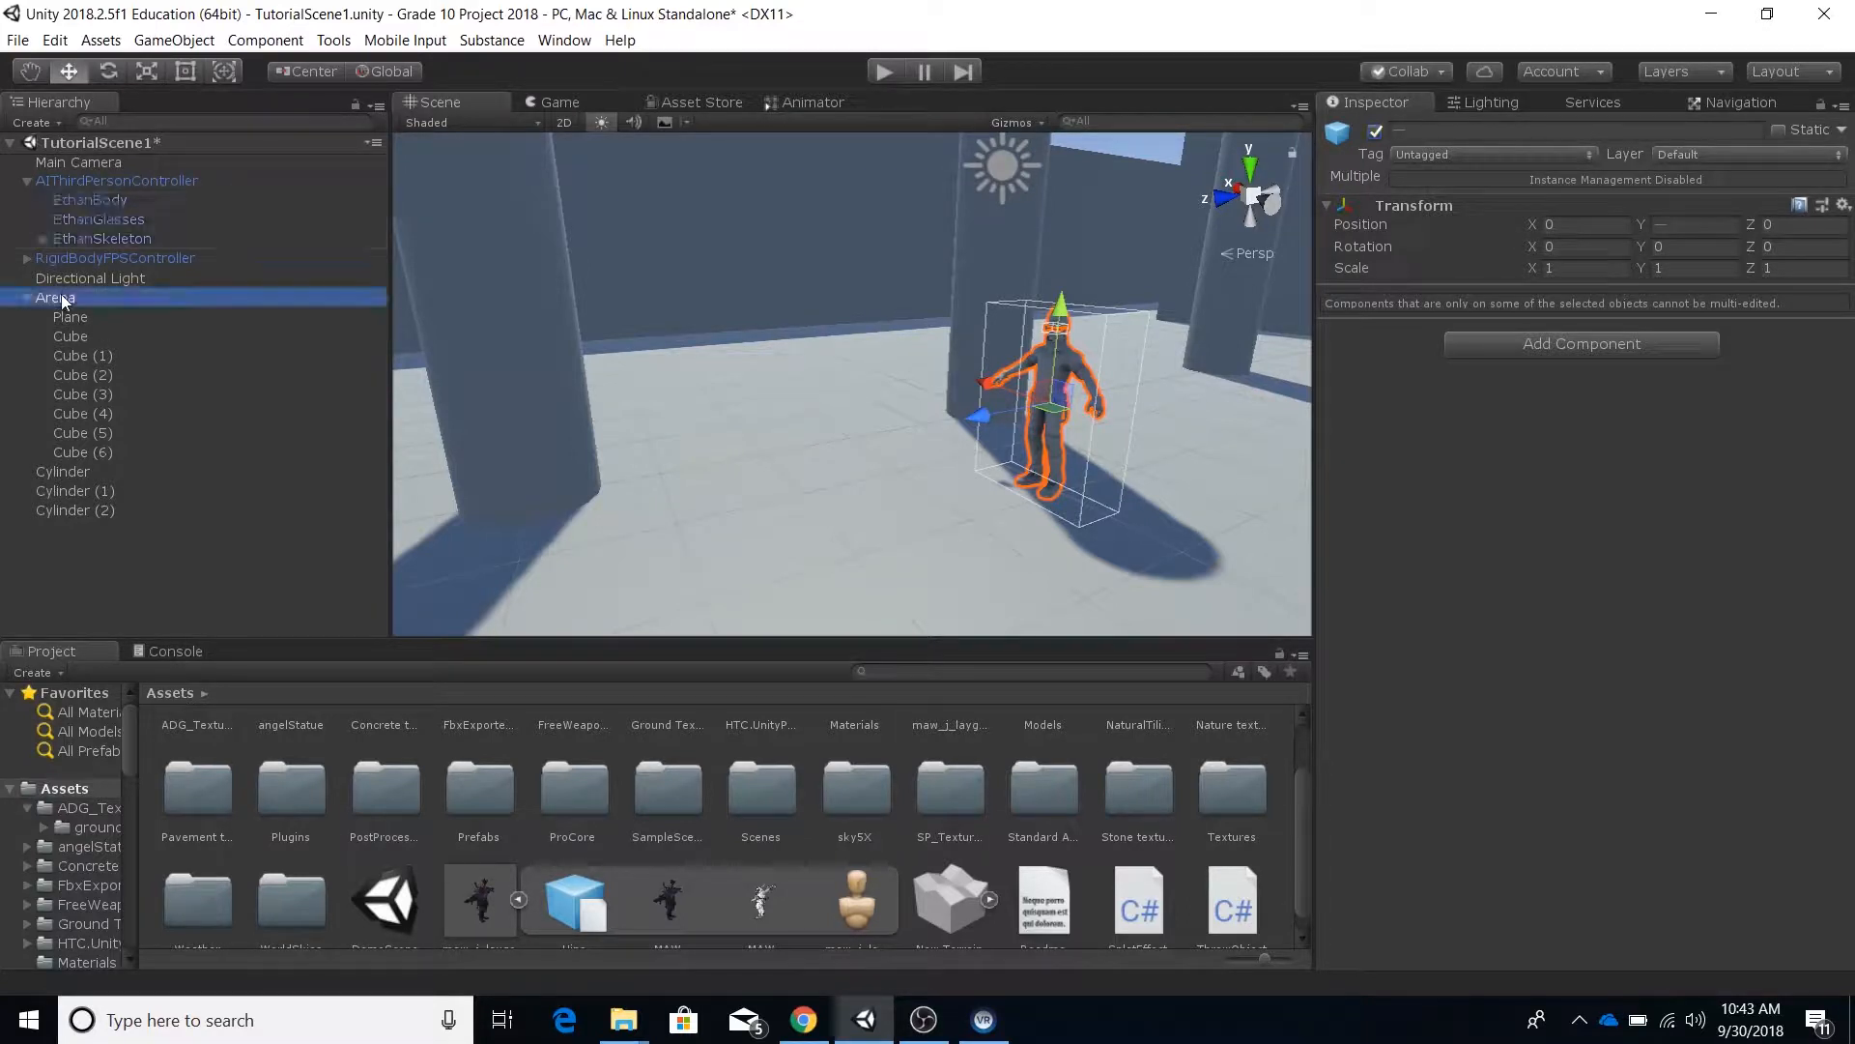
left_click(1740, 103)
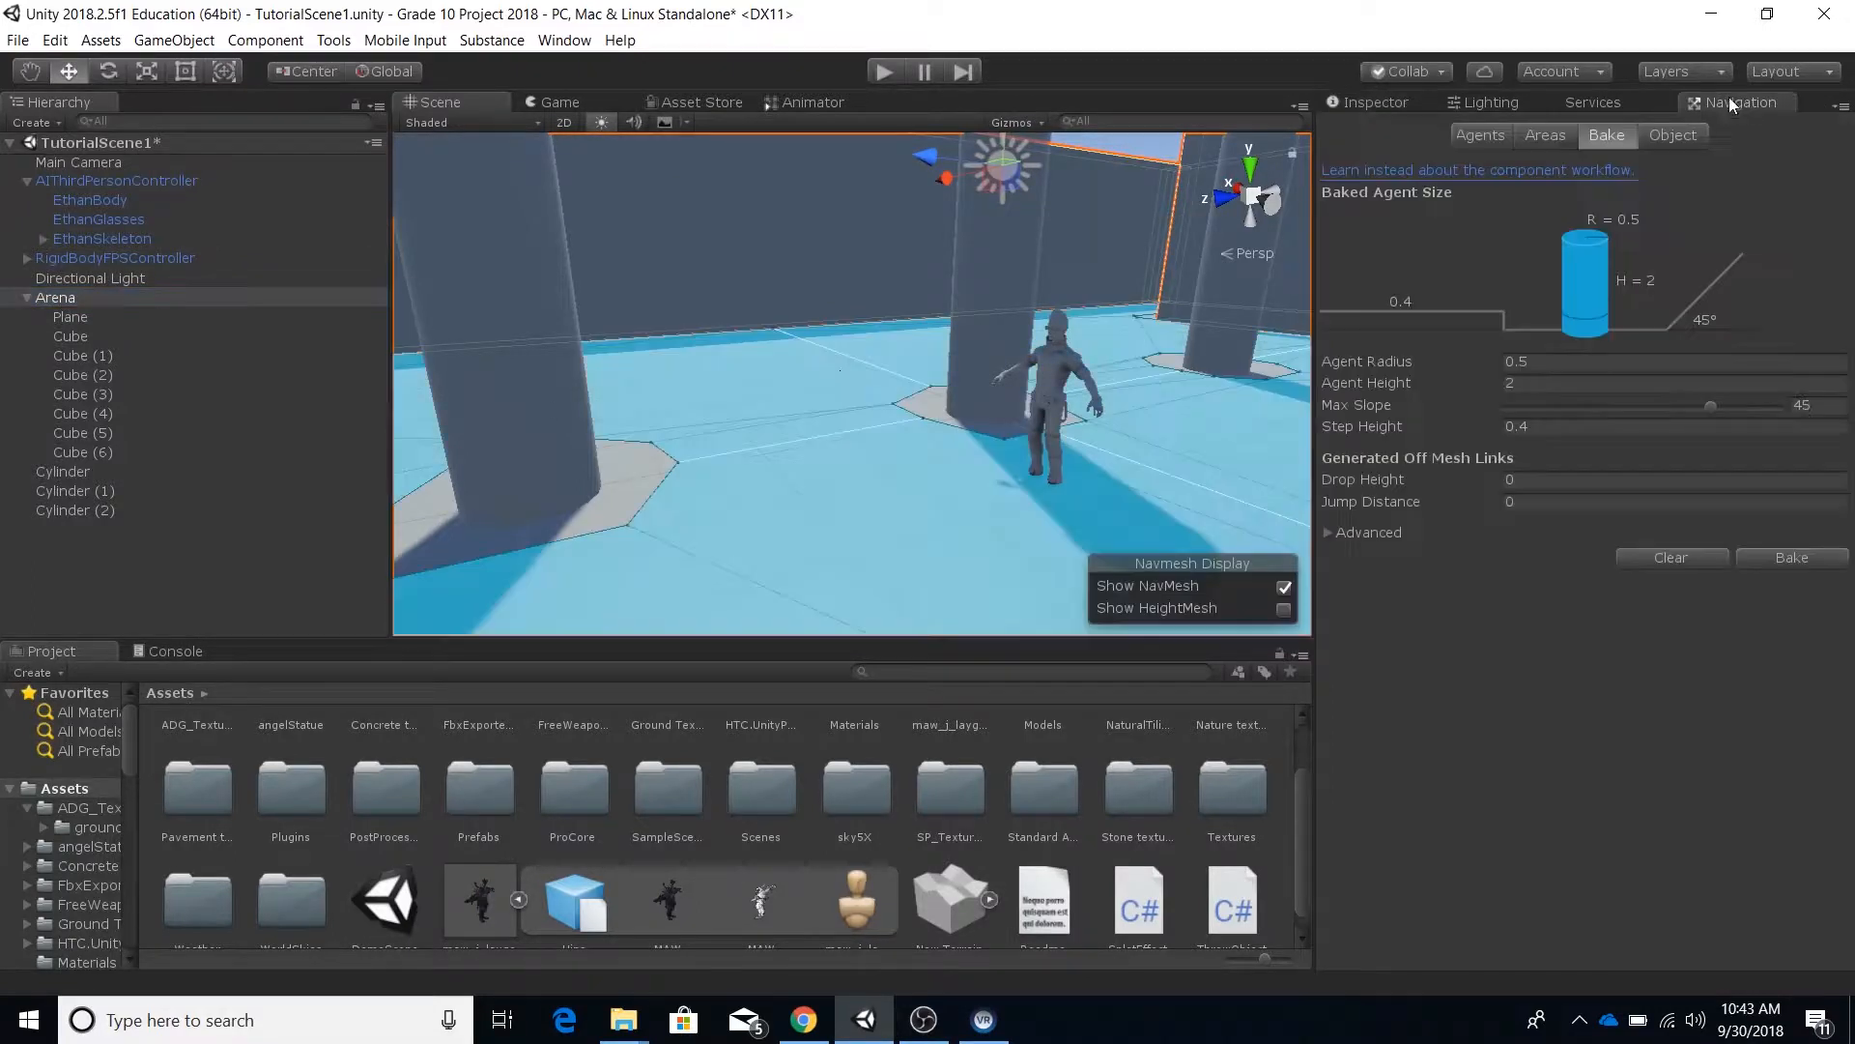
scroll(860, 411, "down", 5)
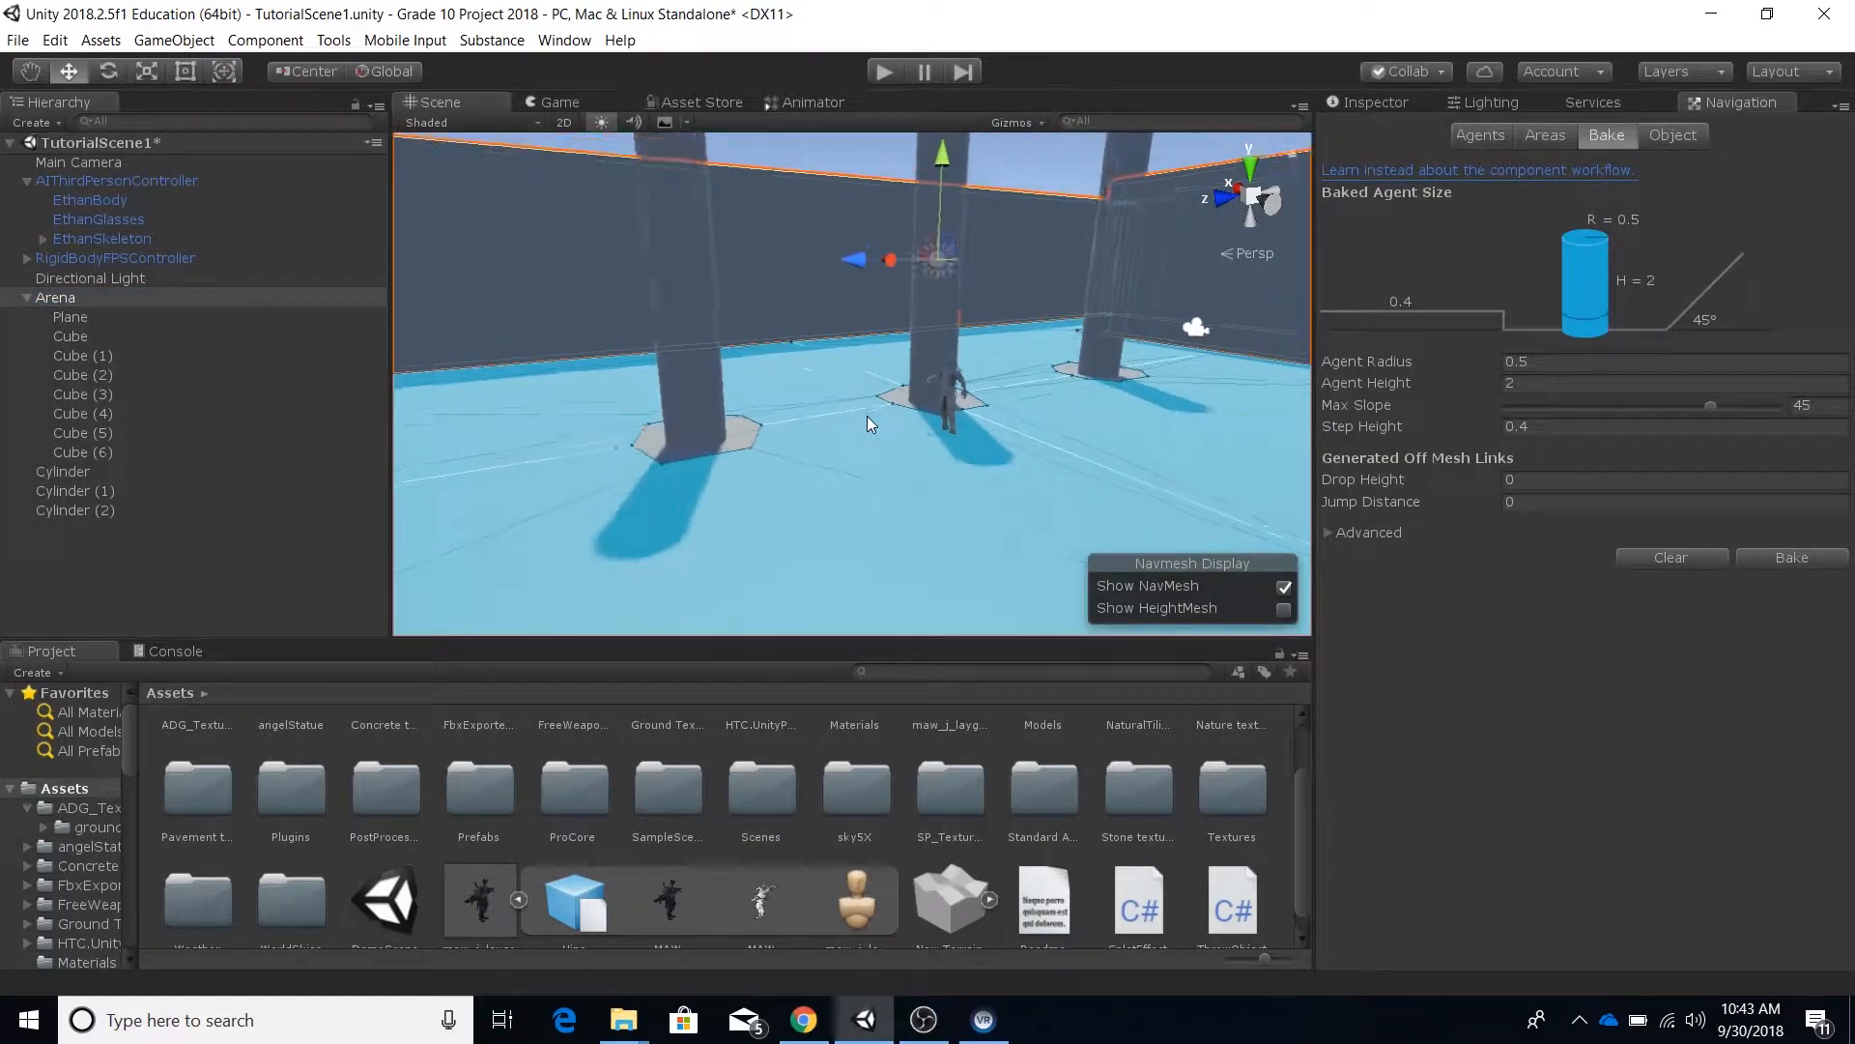
scroll(868, 408, "up", 2)
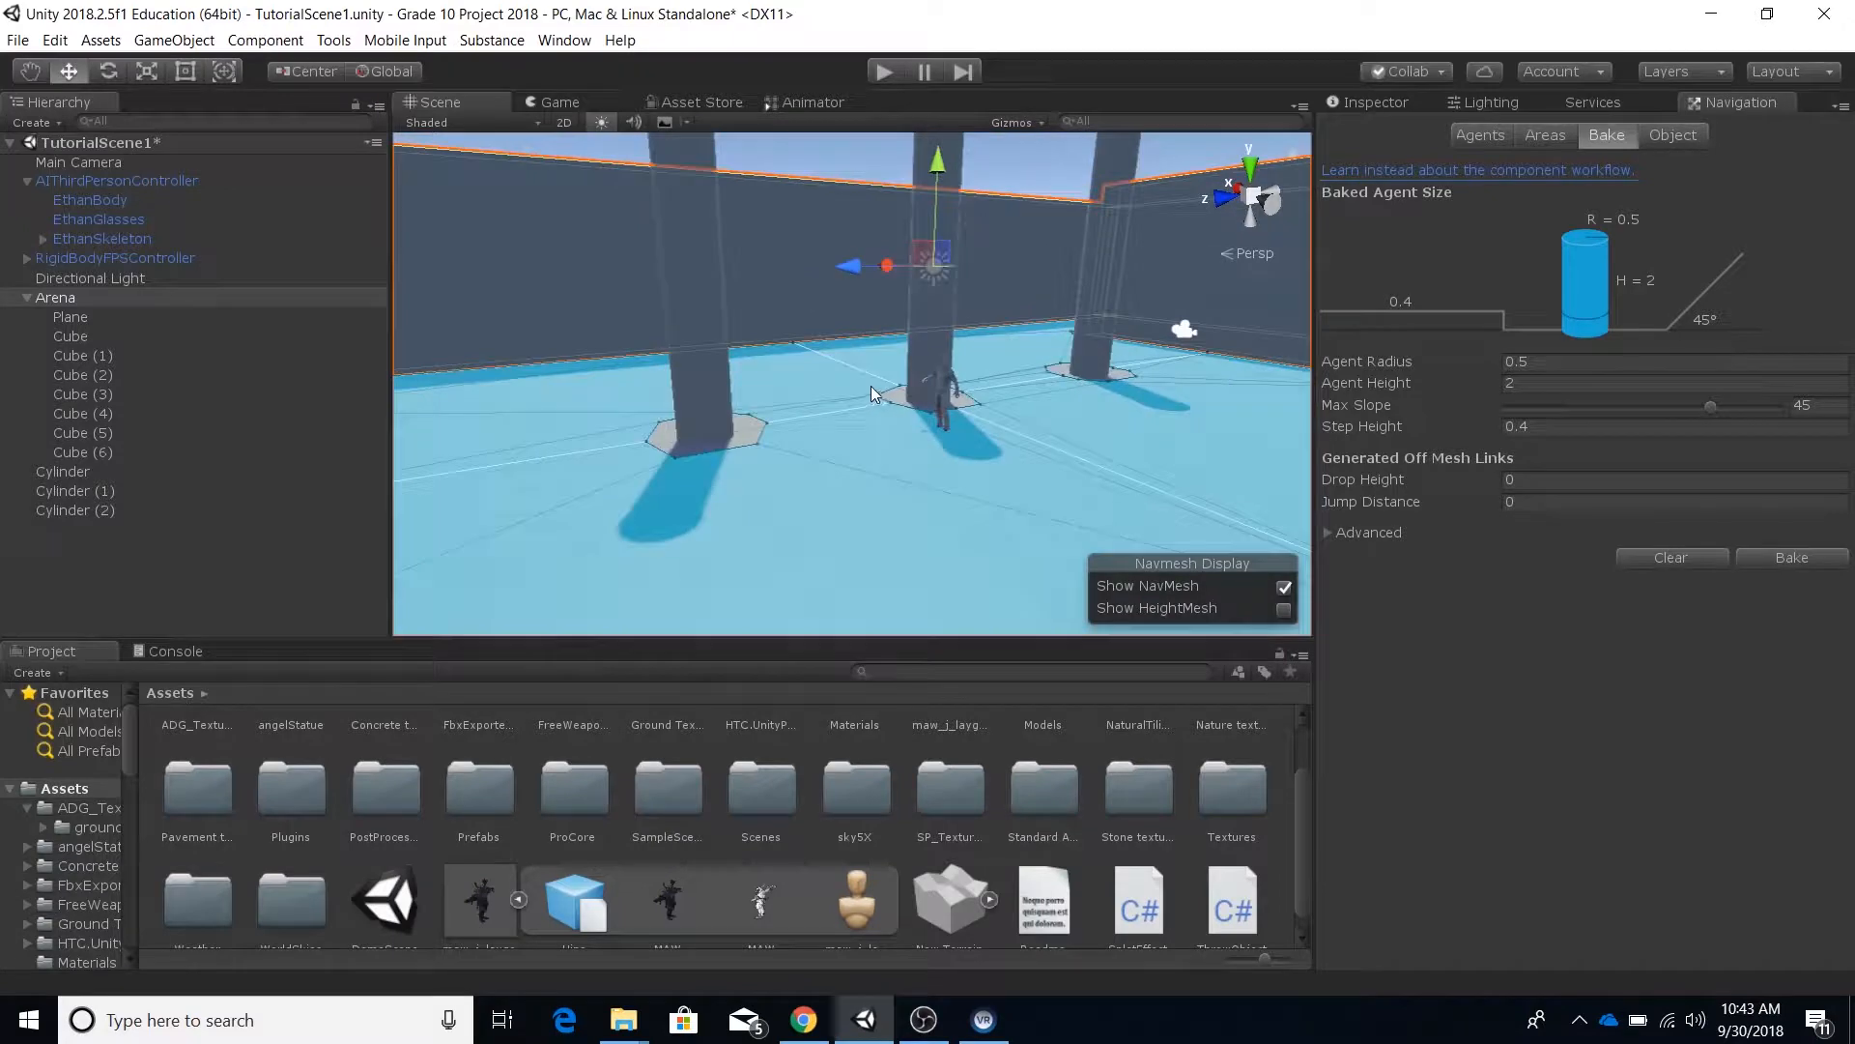
left_click_drag(873, 387, 1161, 487, "alt")
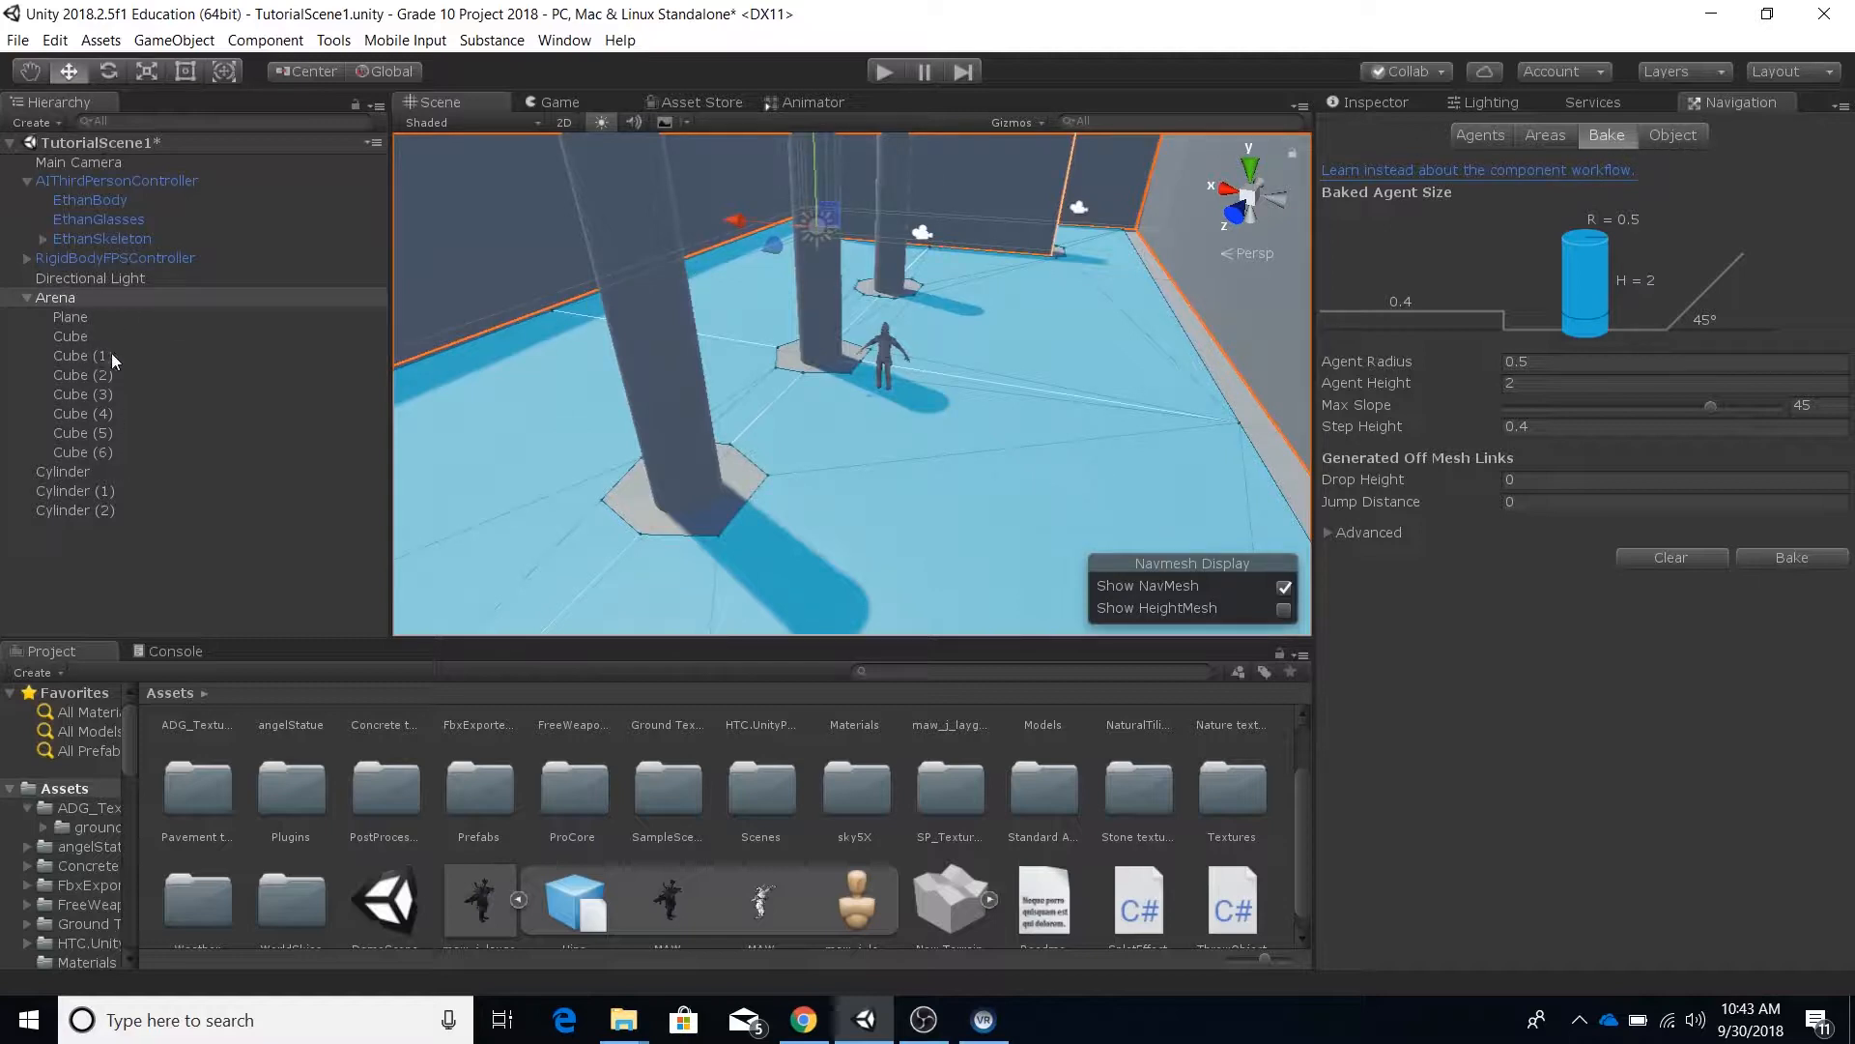
Step: Review the navigation object settings filtered to Mesh Renderers and the bake settings, and clear the scene filter
left_click(1661, 137)
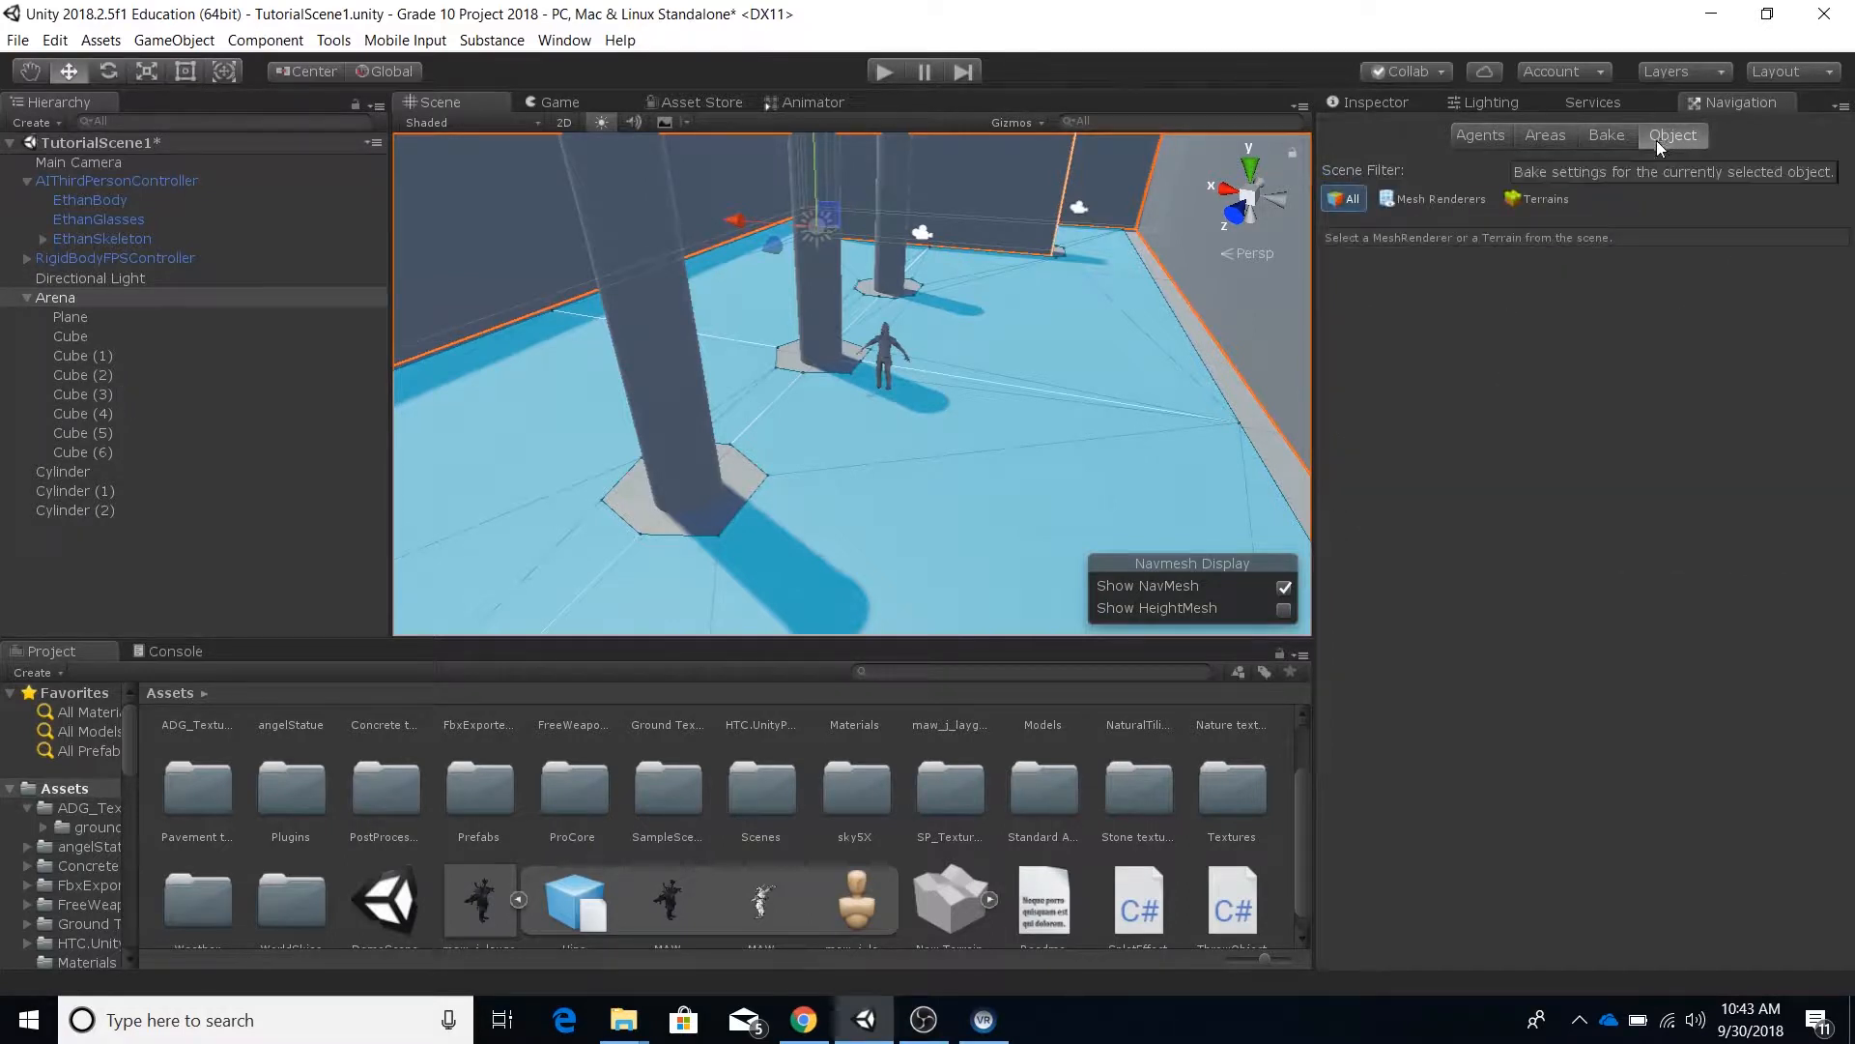
left_click(1441, 199)
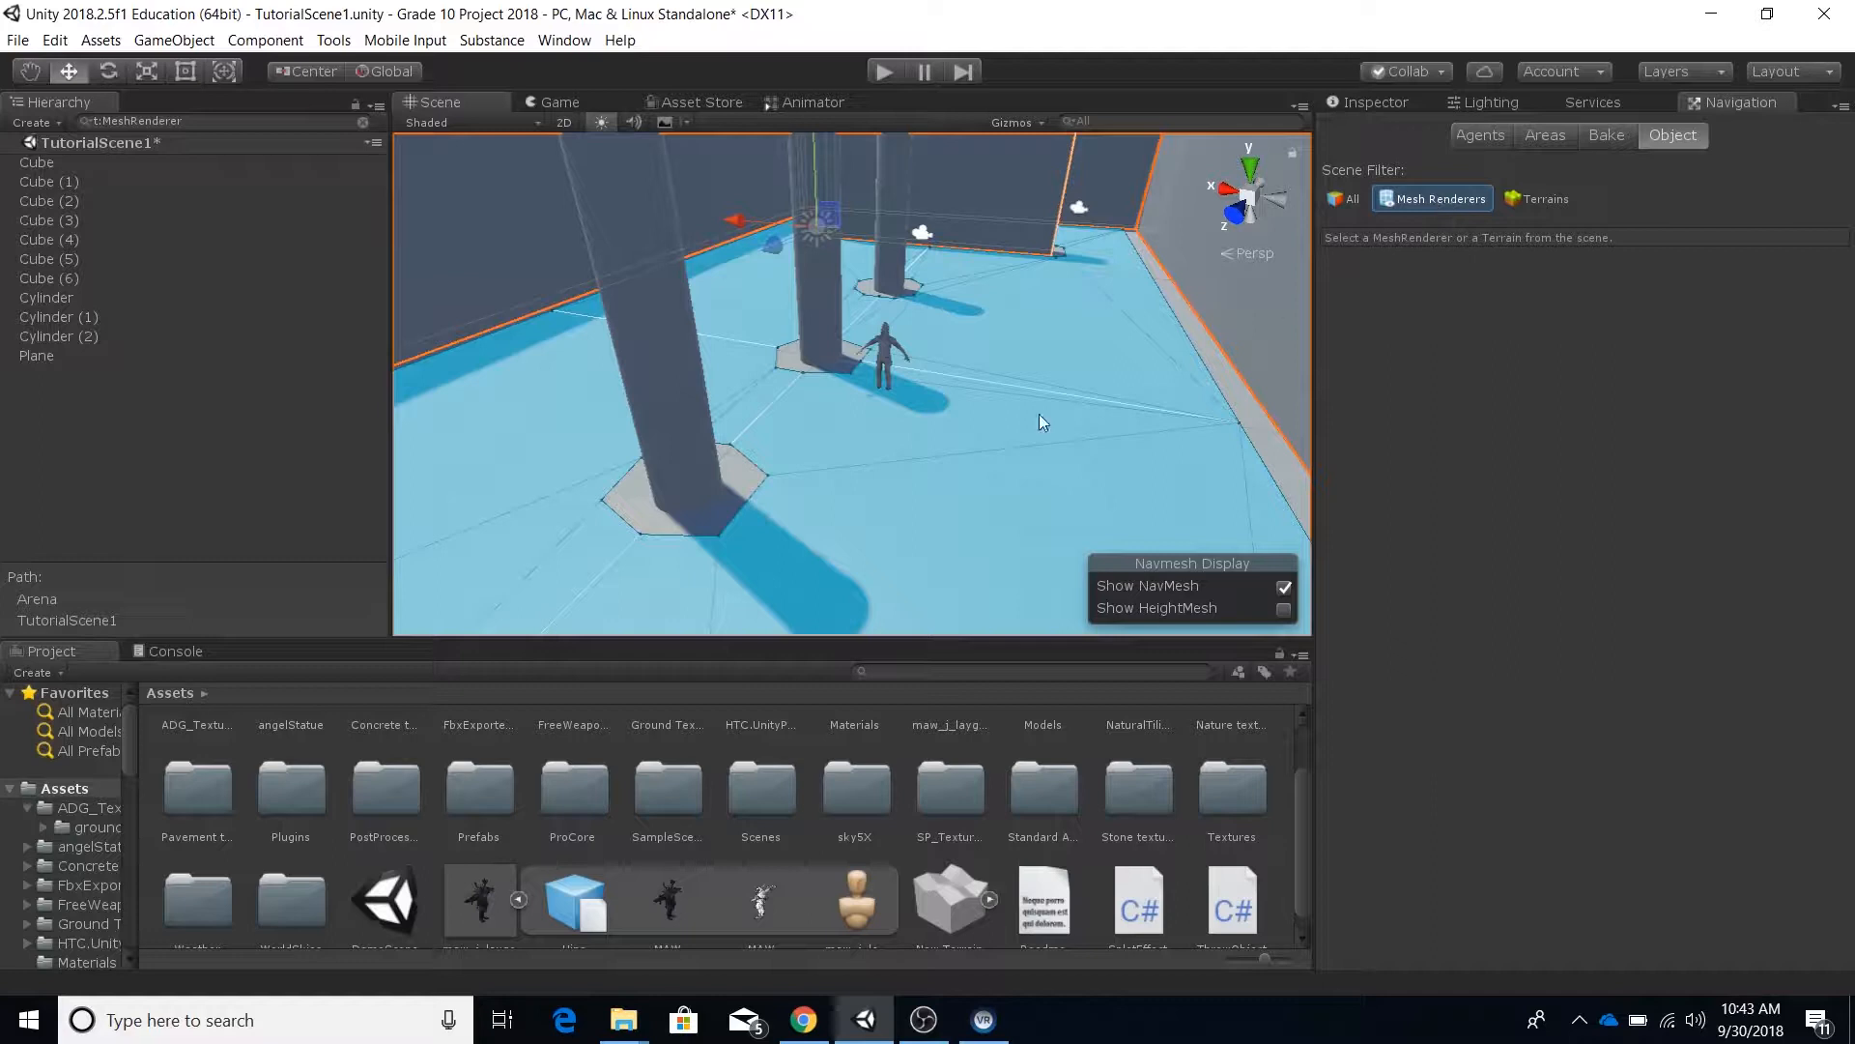
left_click(1595, 137)
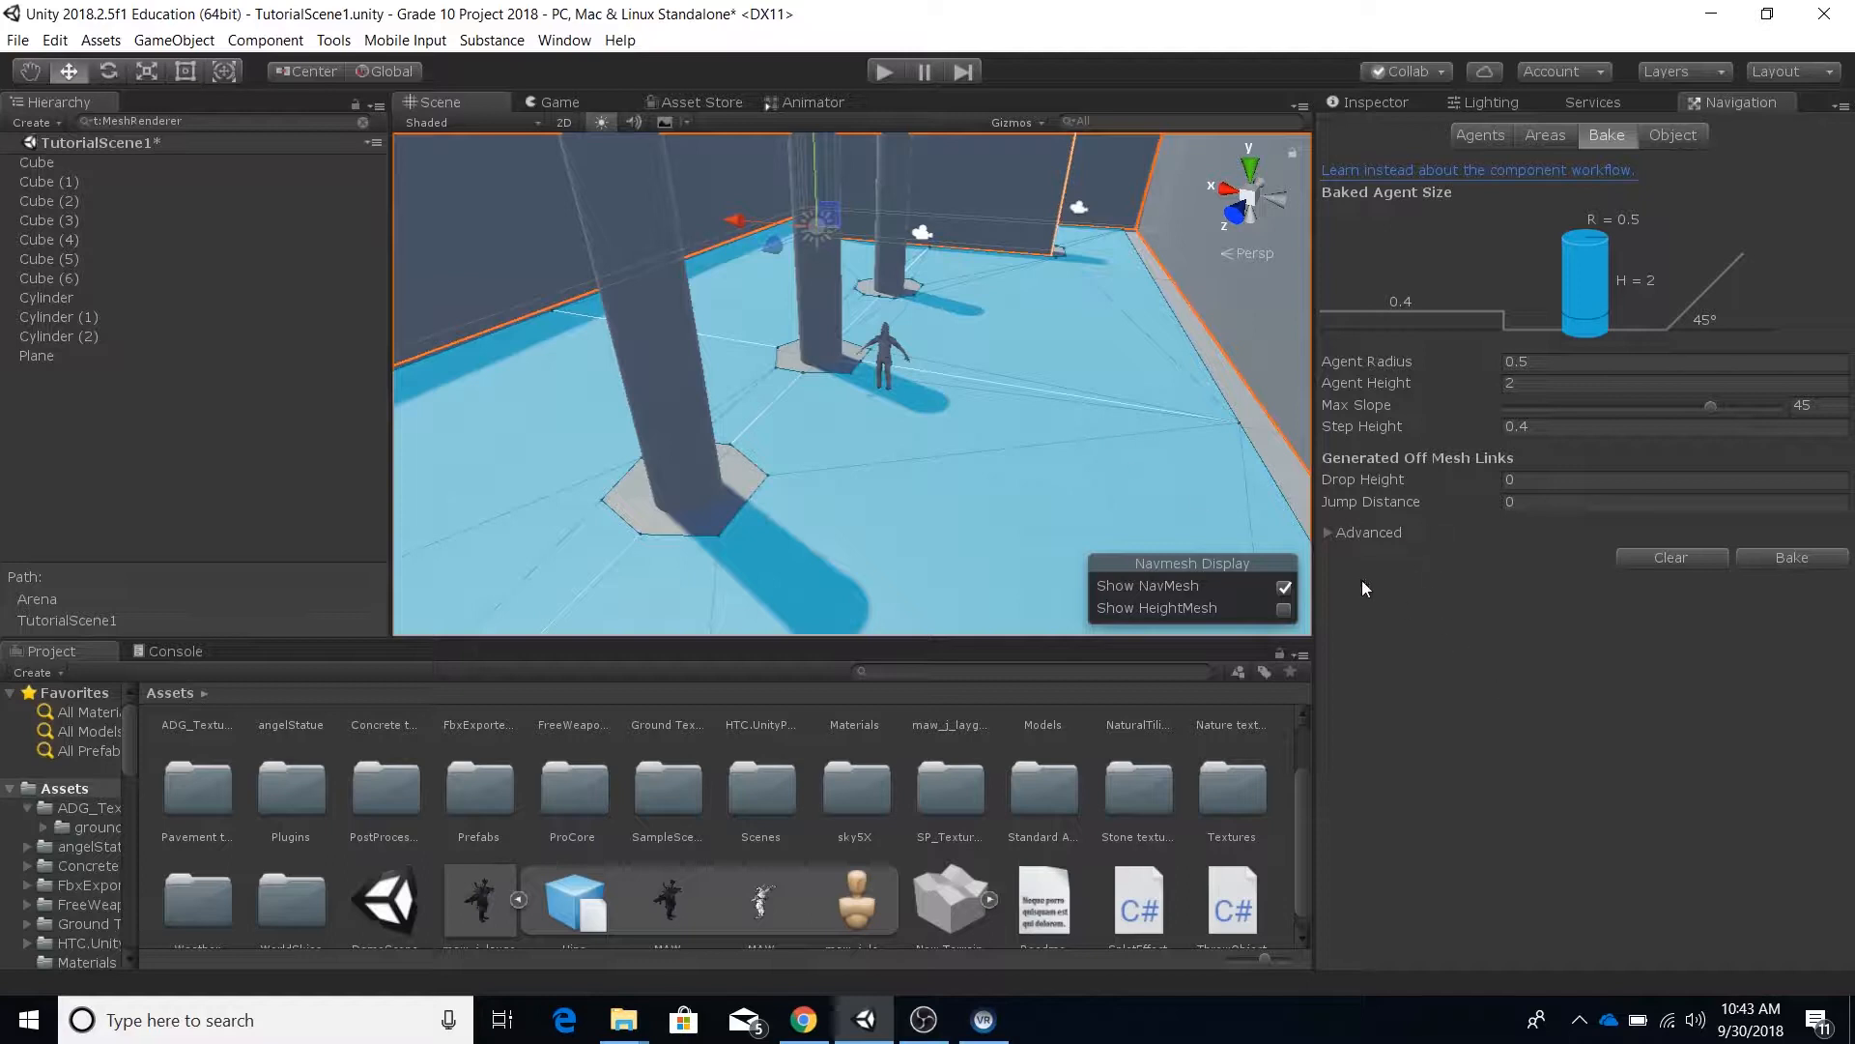
left_click(1284, 588)
left_click(1284, 588)
left_click(365, 123)
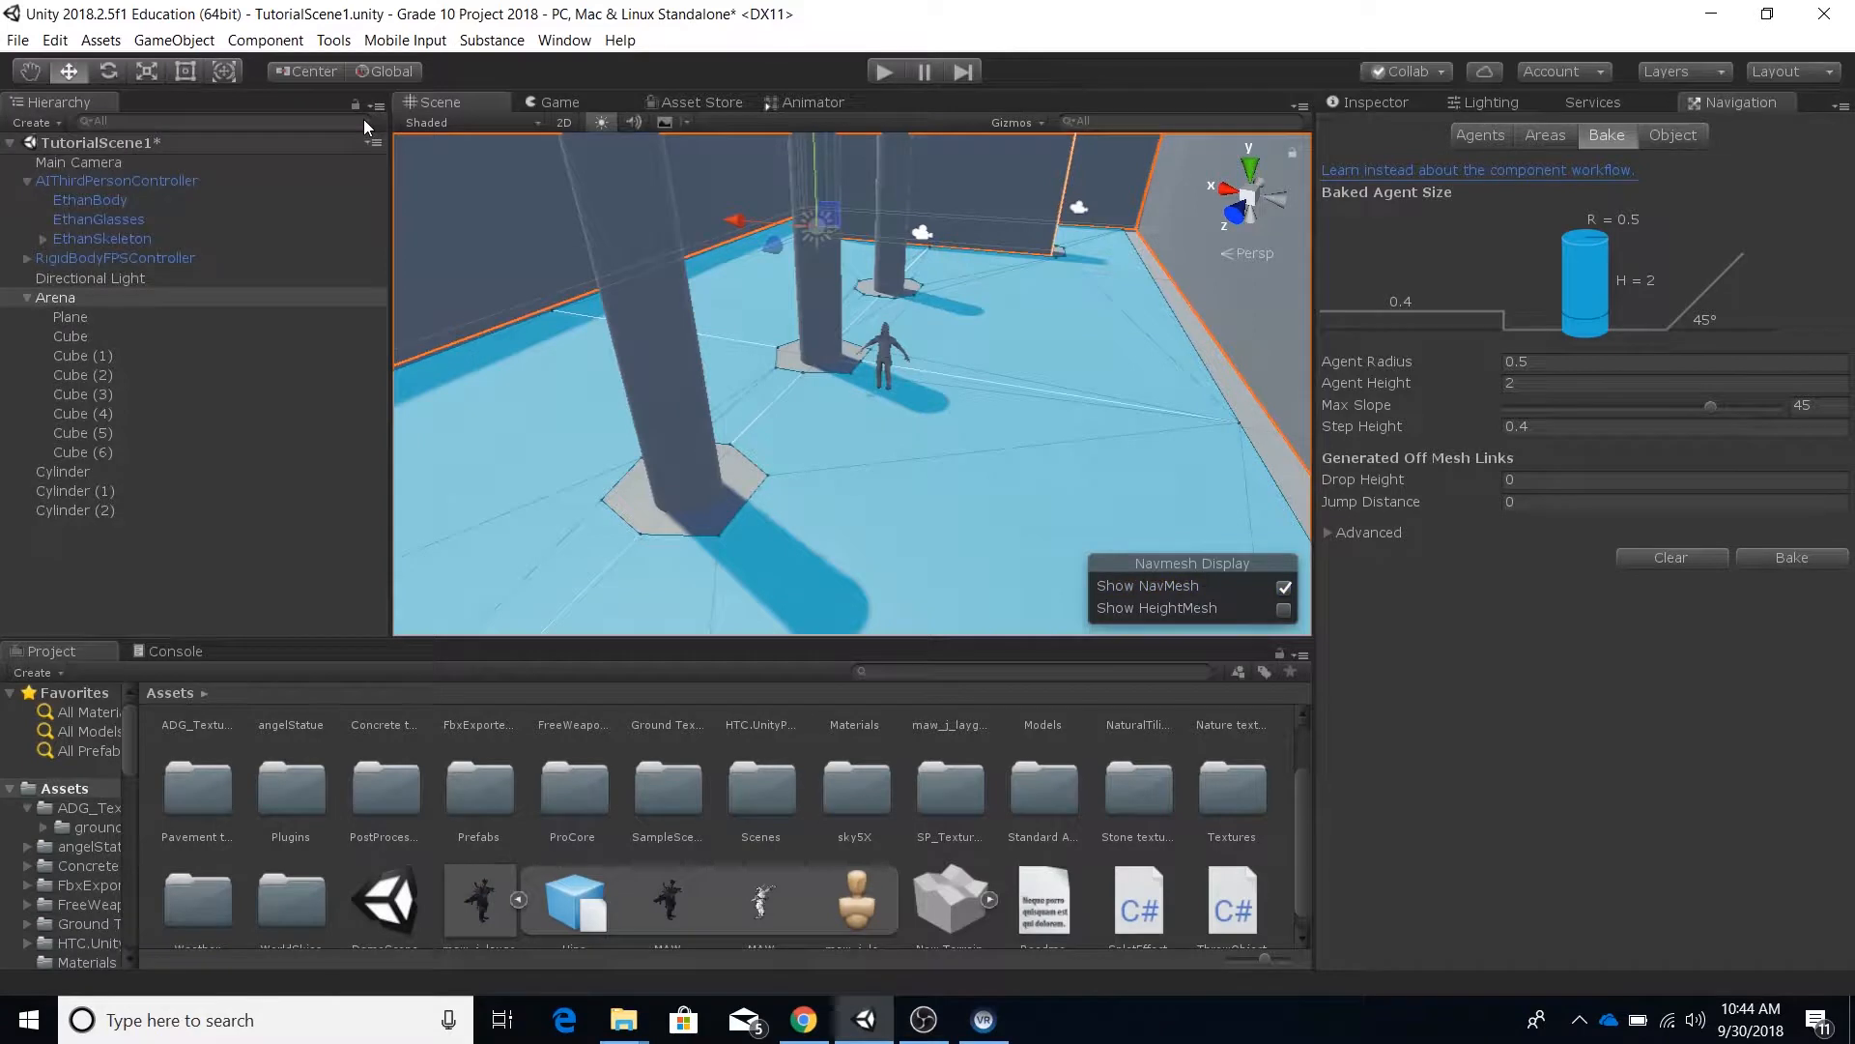
Step: Examine AIThirdPersonController's Nav Mesh Agent and AI Character Control target settings, and expand RigidBodyFPSController to see the target camera
left_click(106, 182)
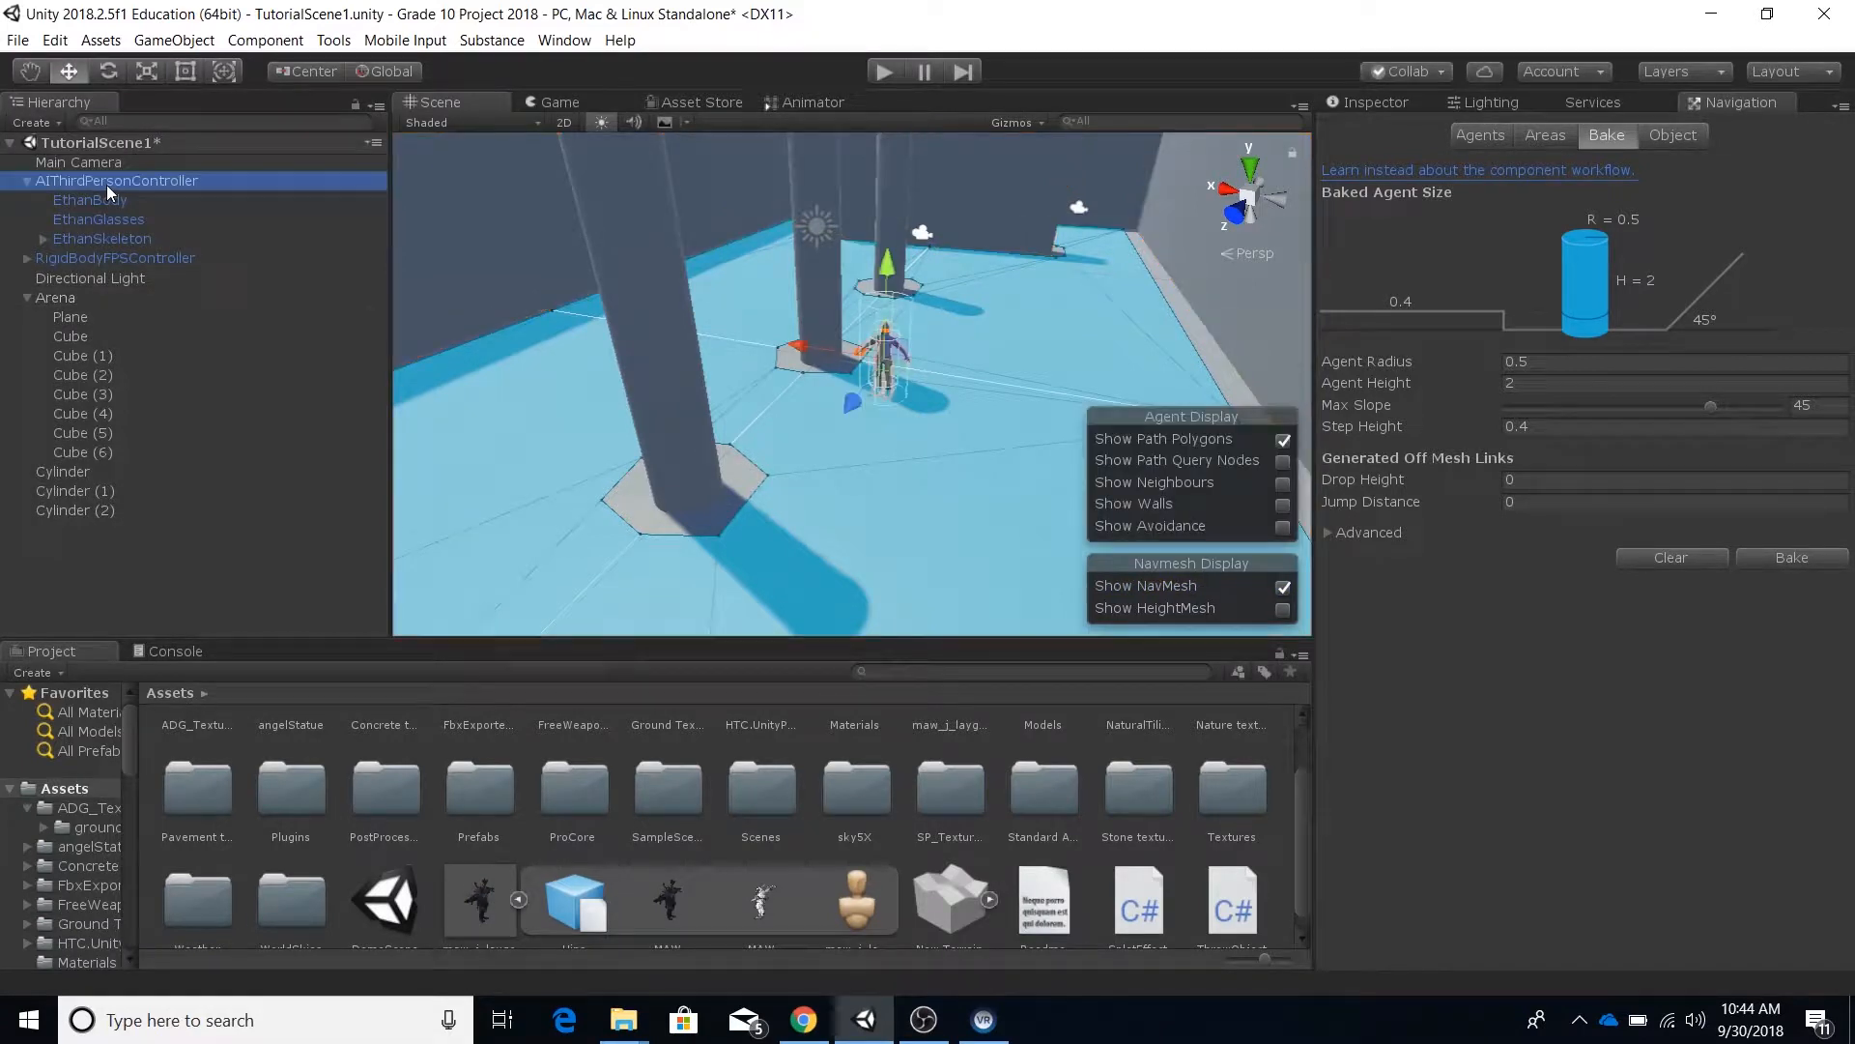
left_click(1374, 103)
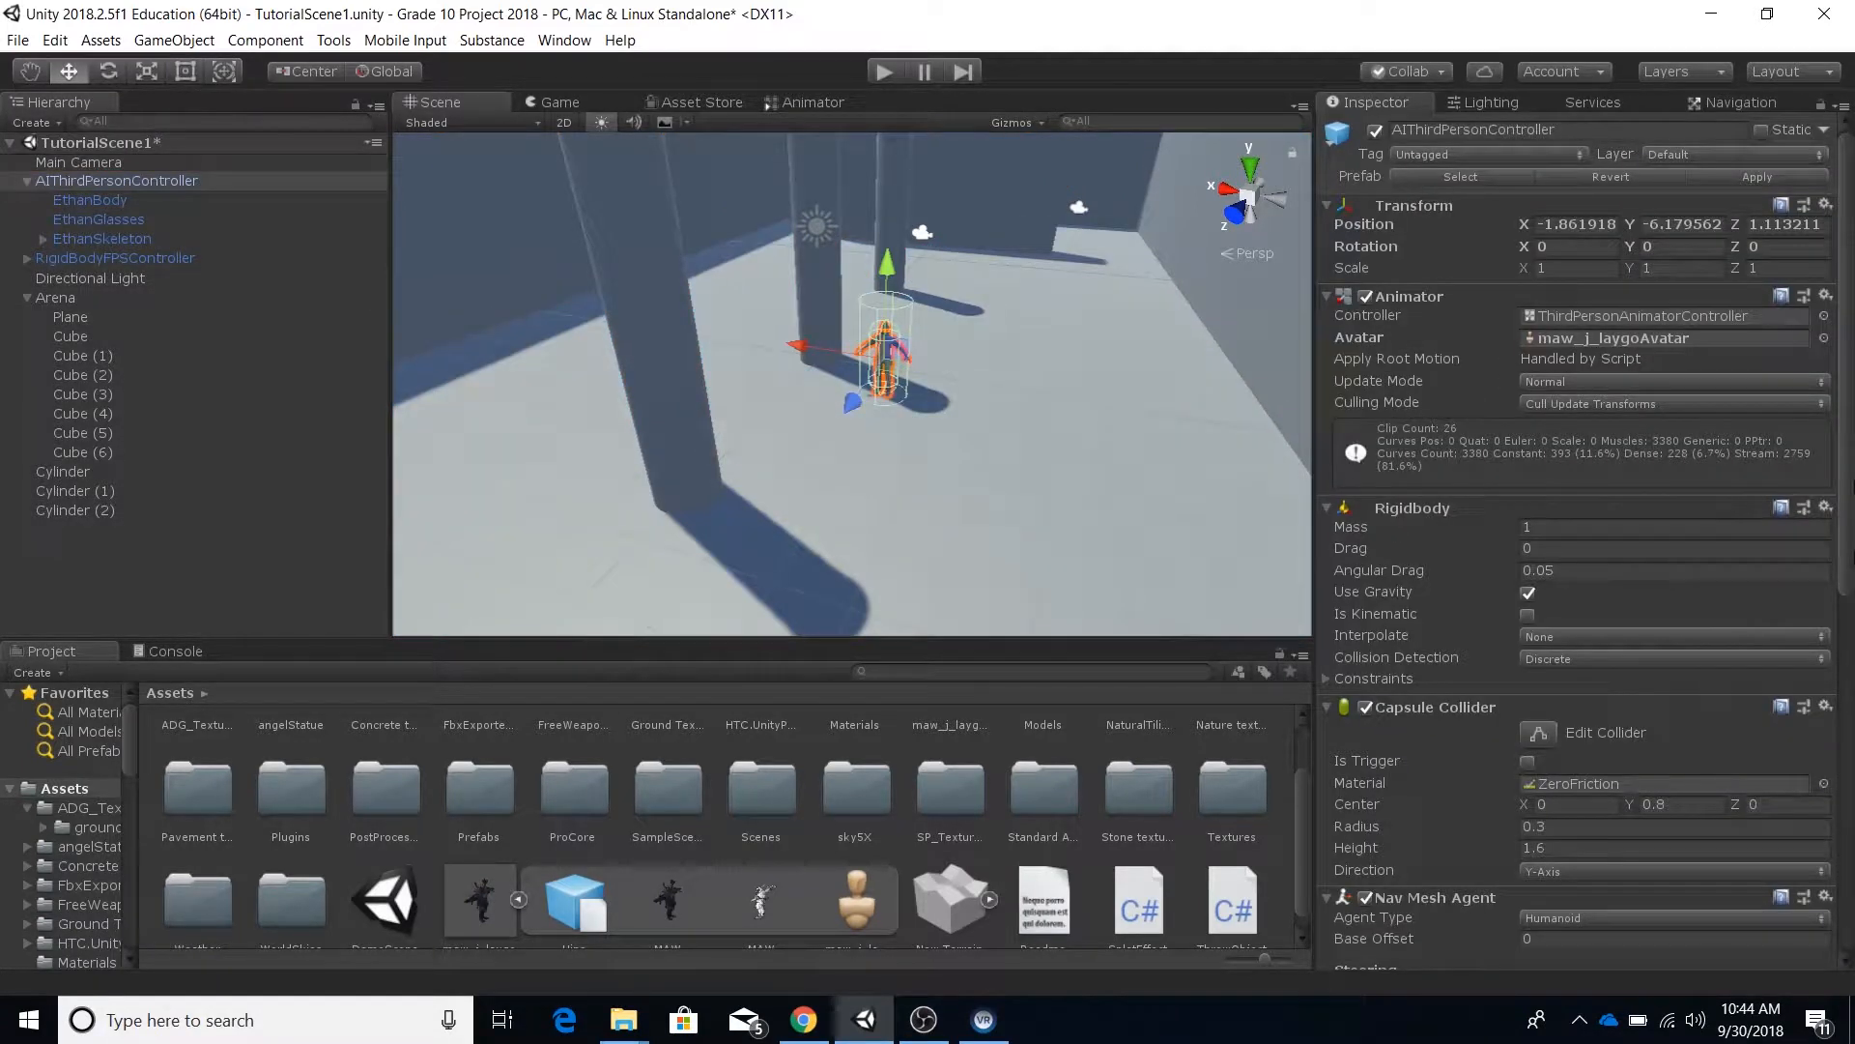
scroll(1575, 541, "down", 5)
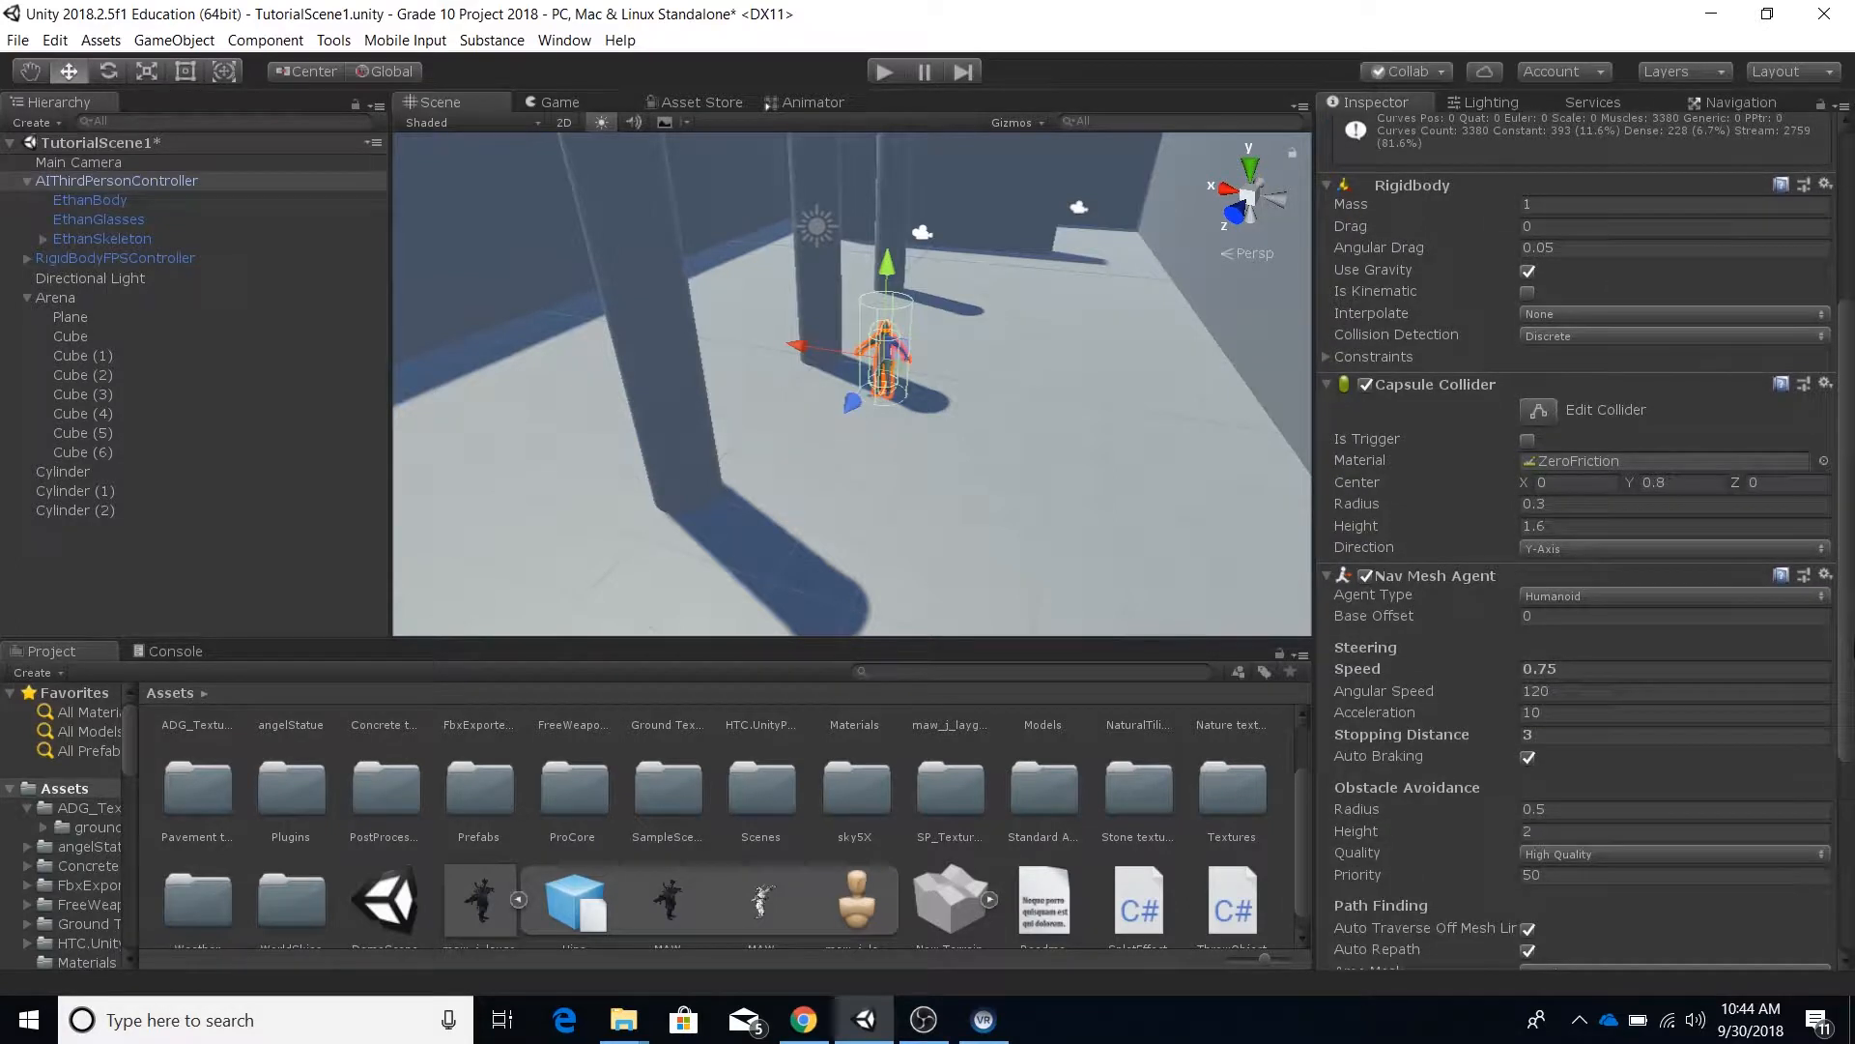
scroll(1846, 856, "down", 5)
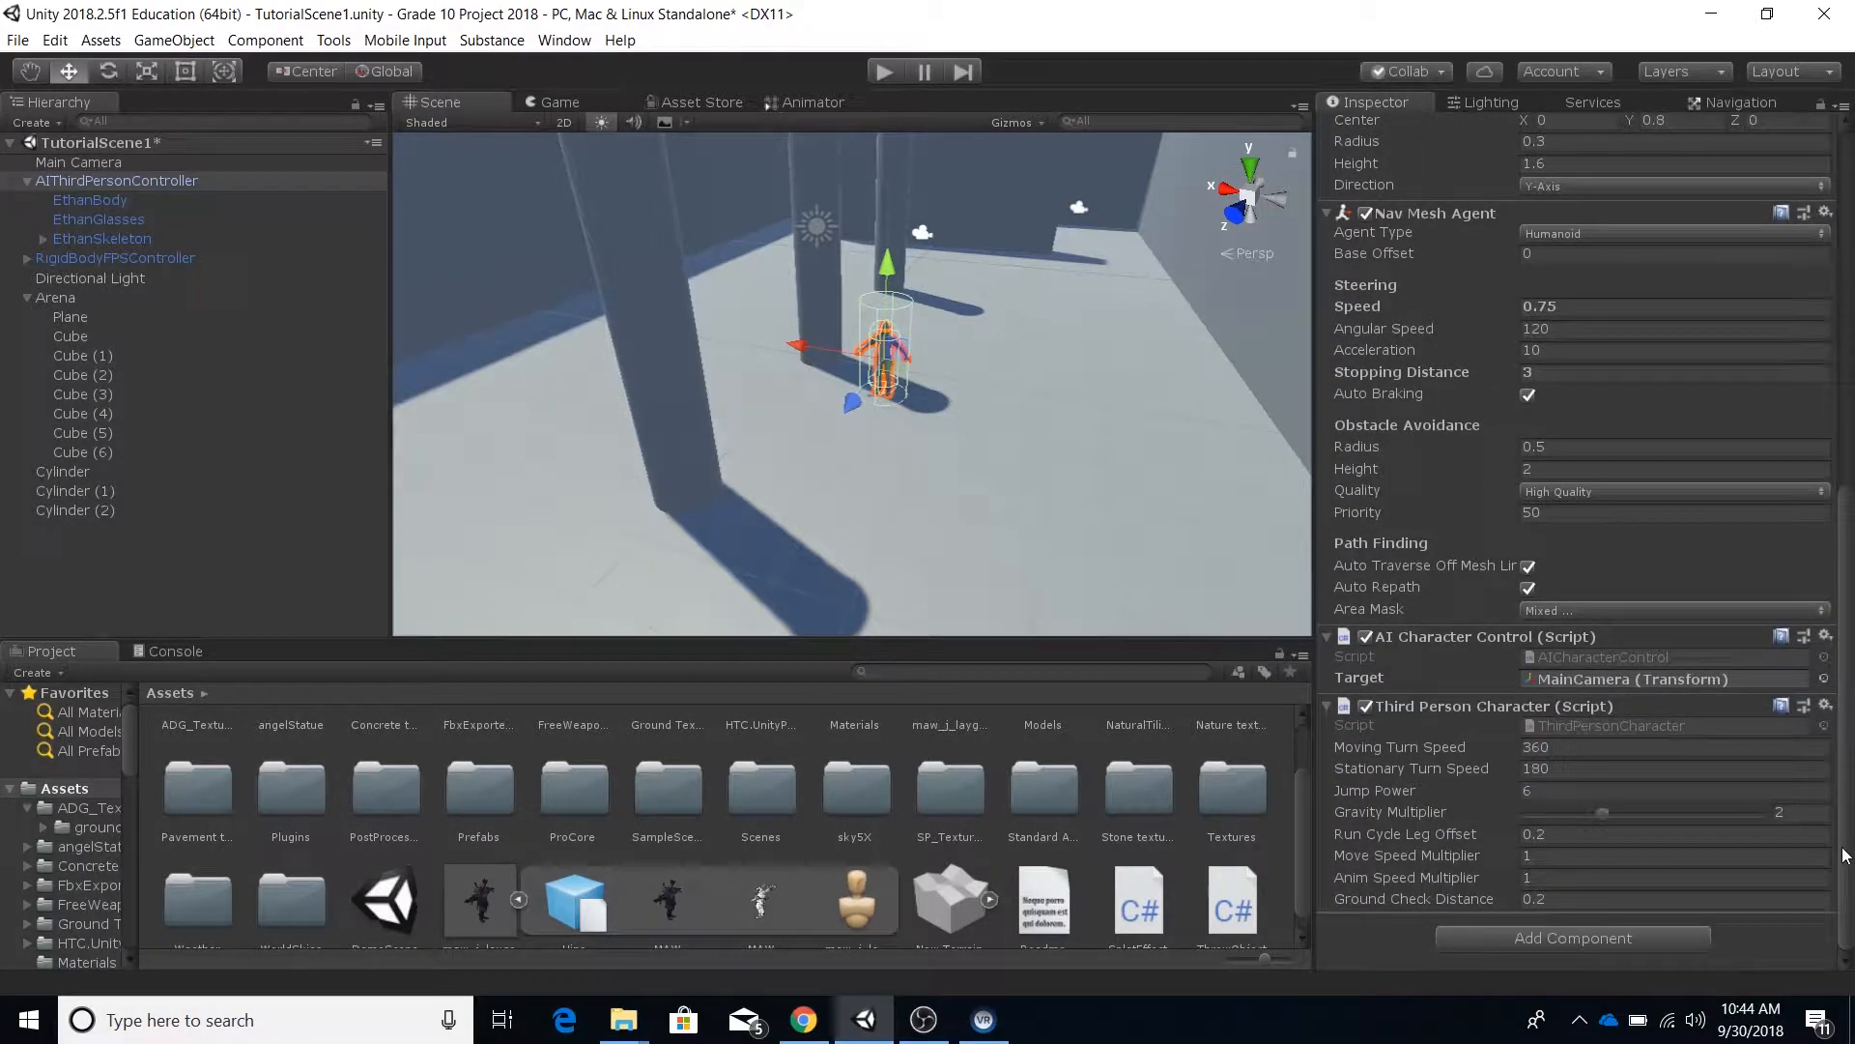
scroll(1845, 855, "up", 3)
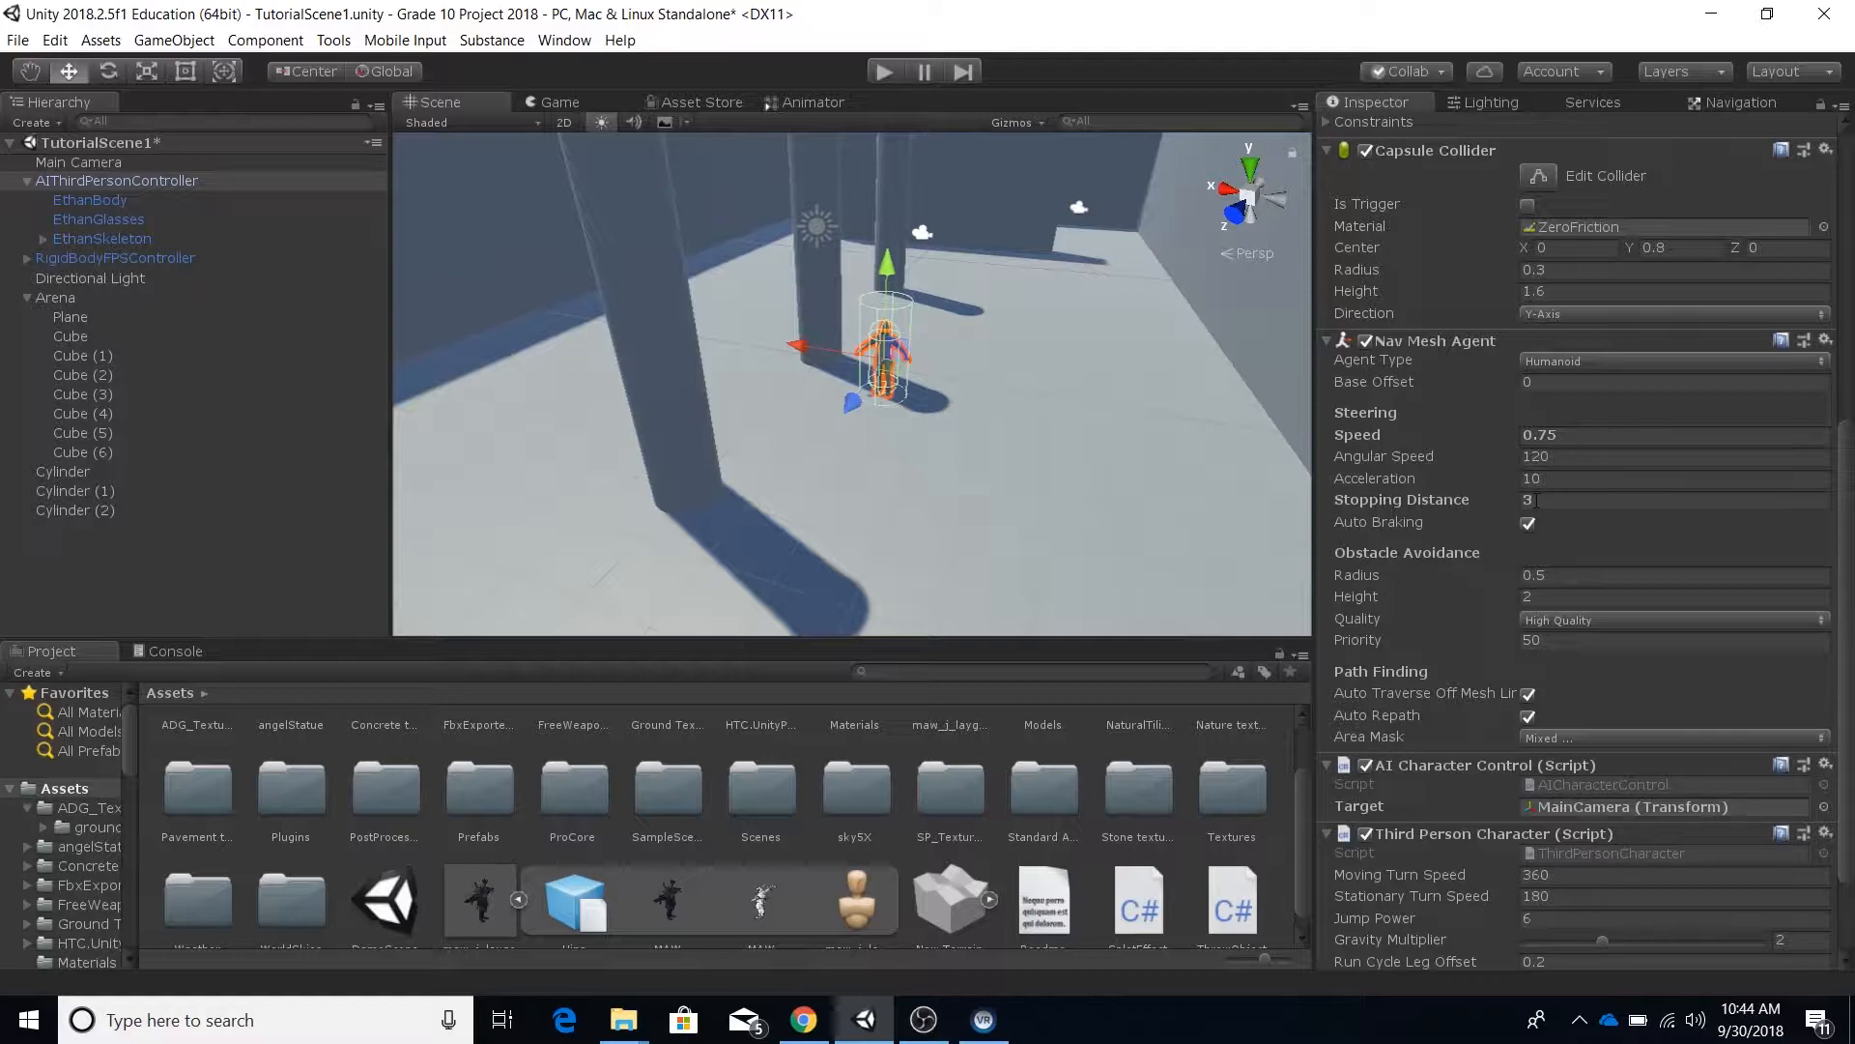
scroll(1692, 744, "up", 4)
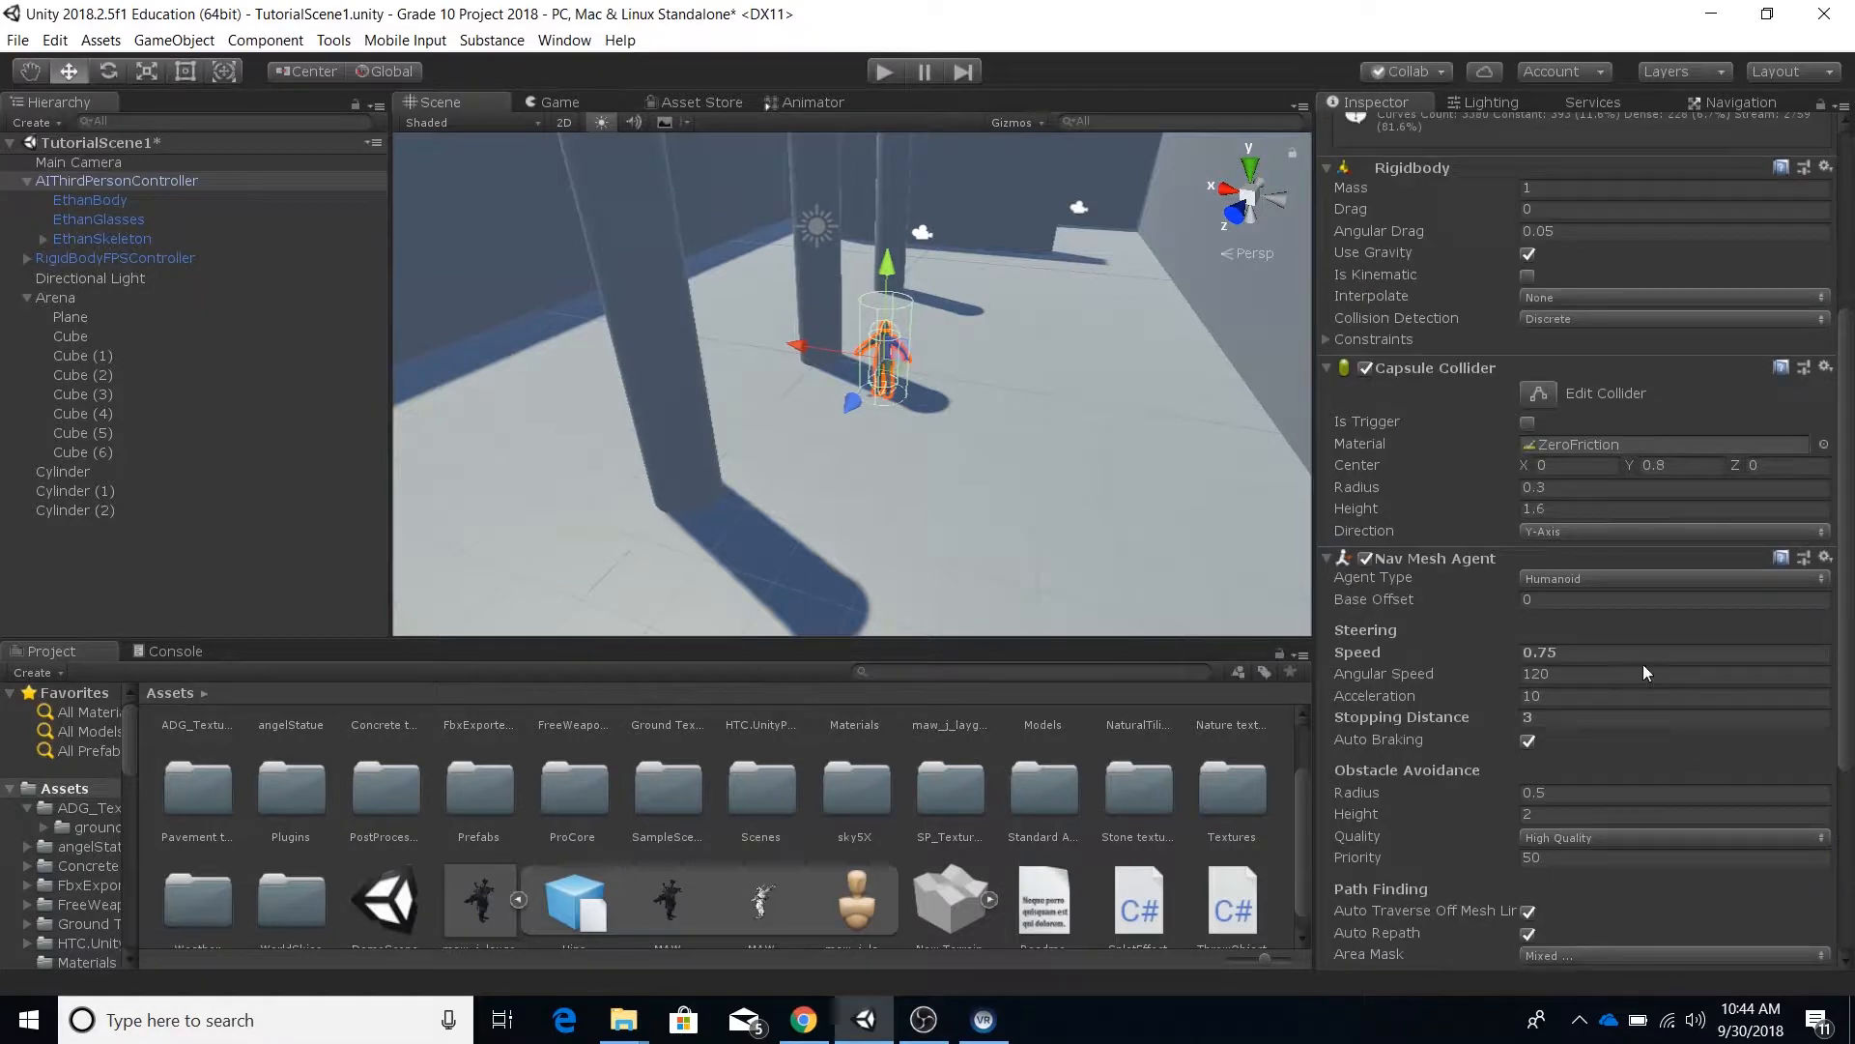
scroll(1707, 682, "down", 3)
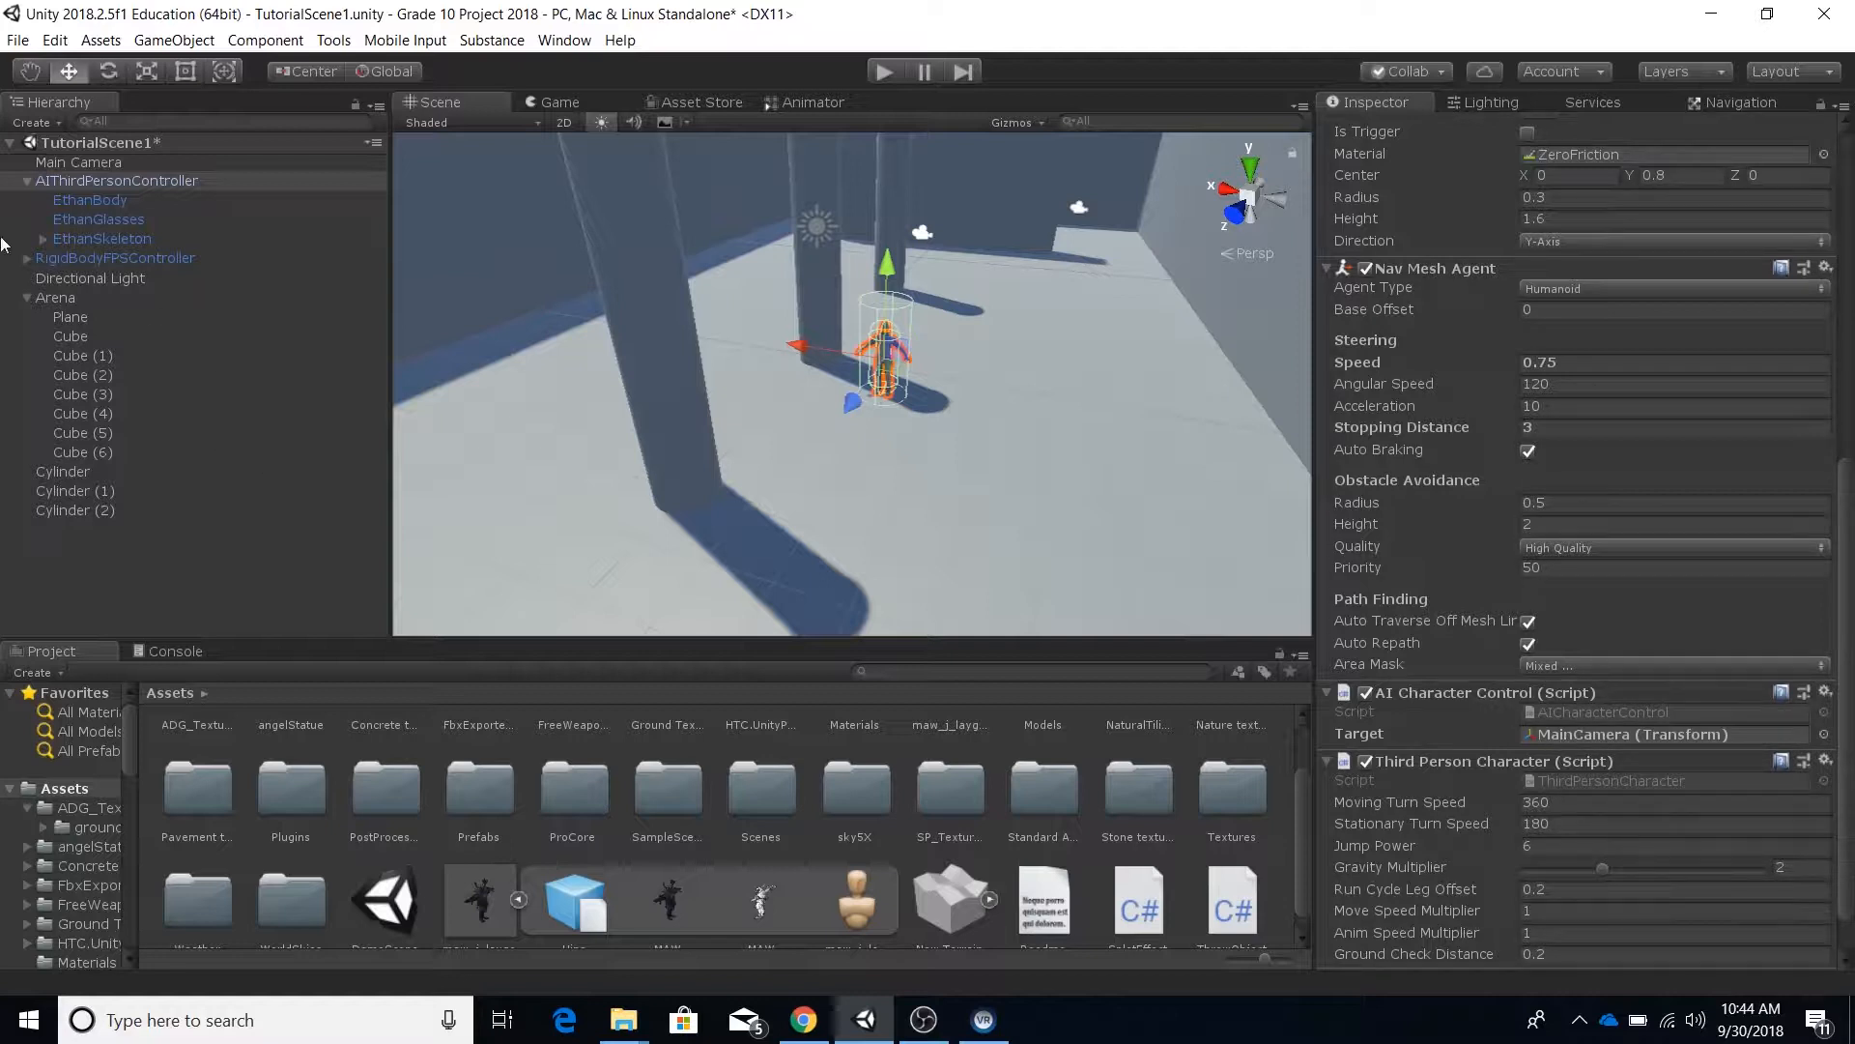
left_click(27, 258)
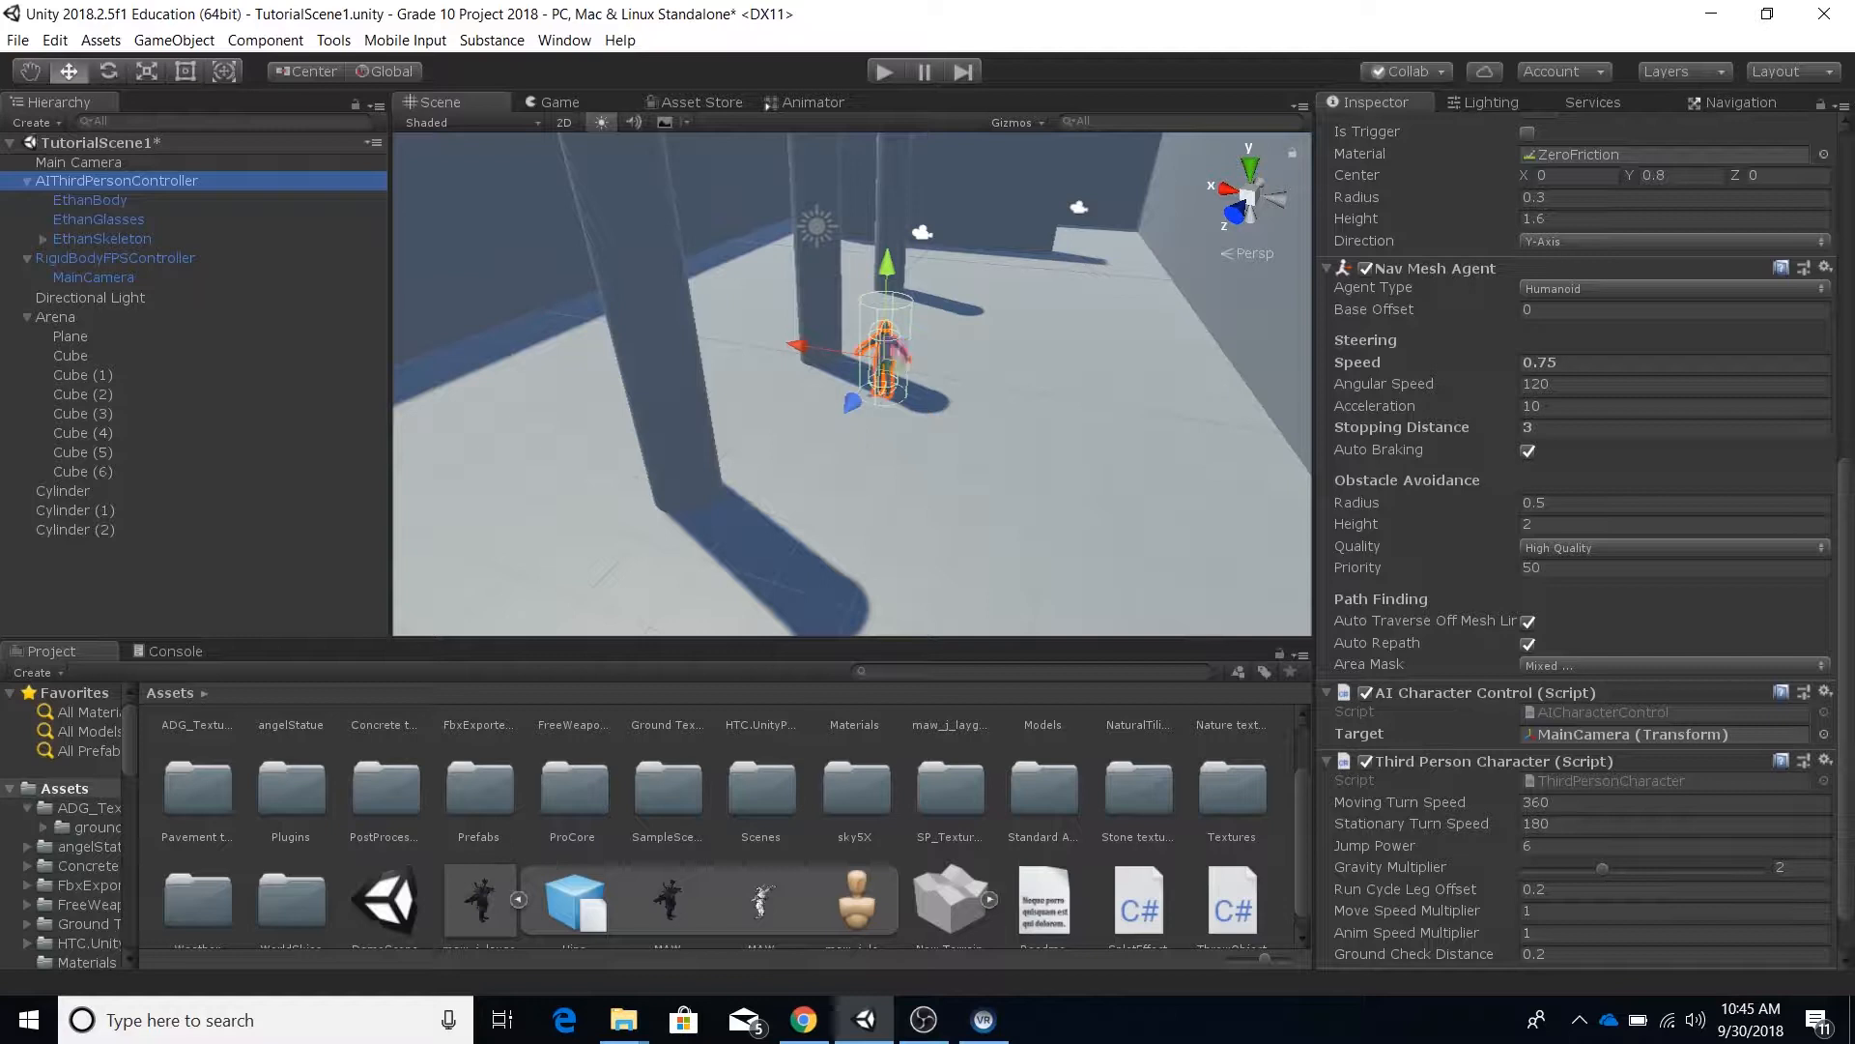
Step: Switch to Mixamo in Chrome and look up the FBX For Unity download format for the Maw J Laygo character
left_click(808, 1026)
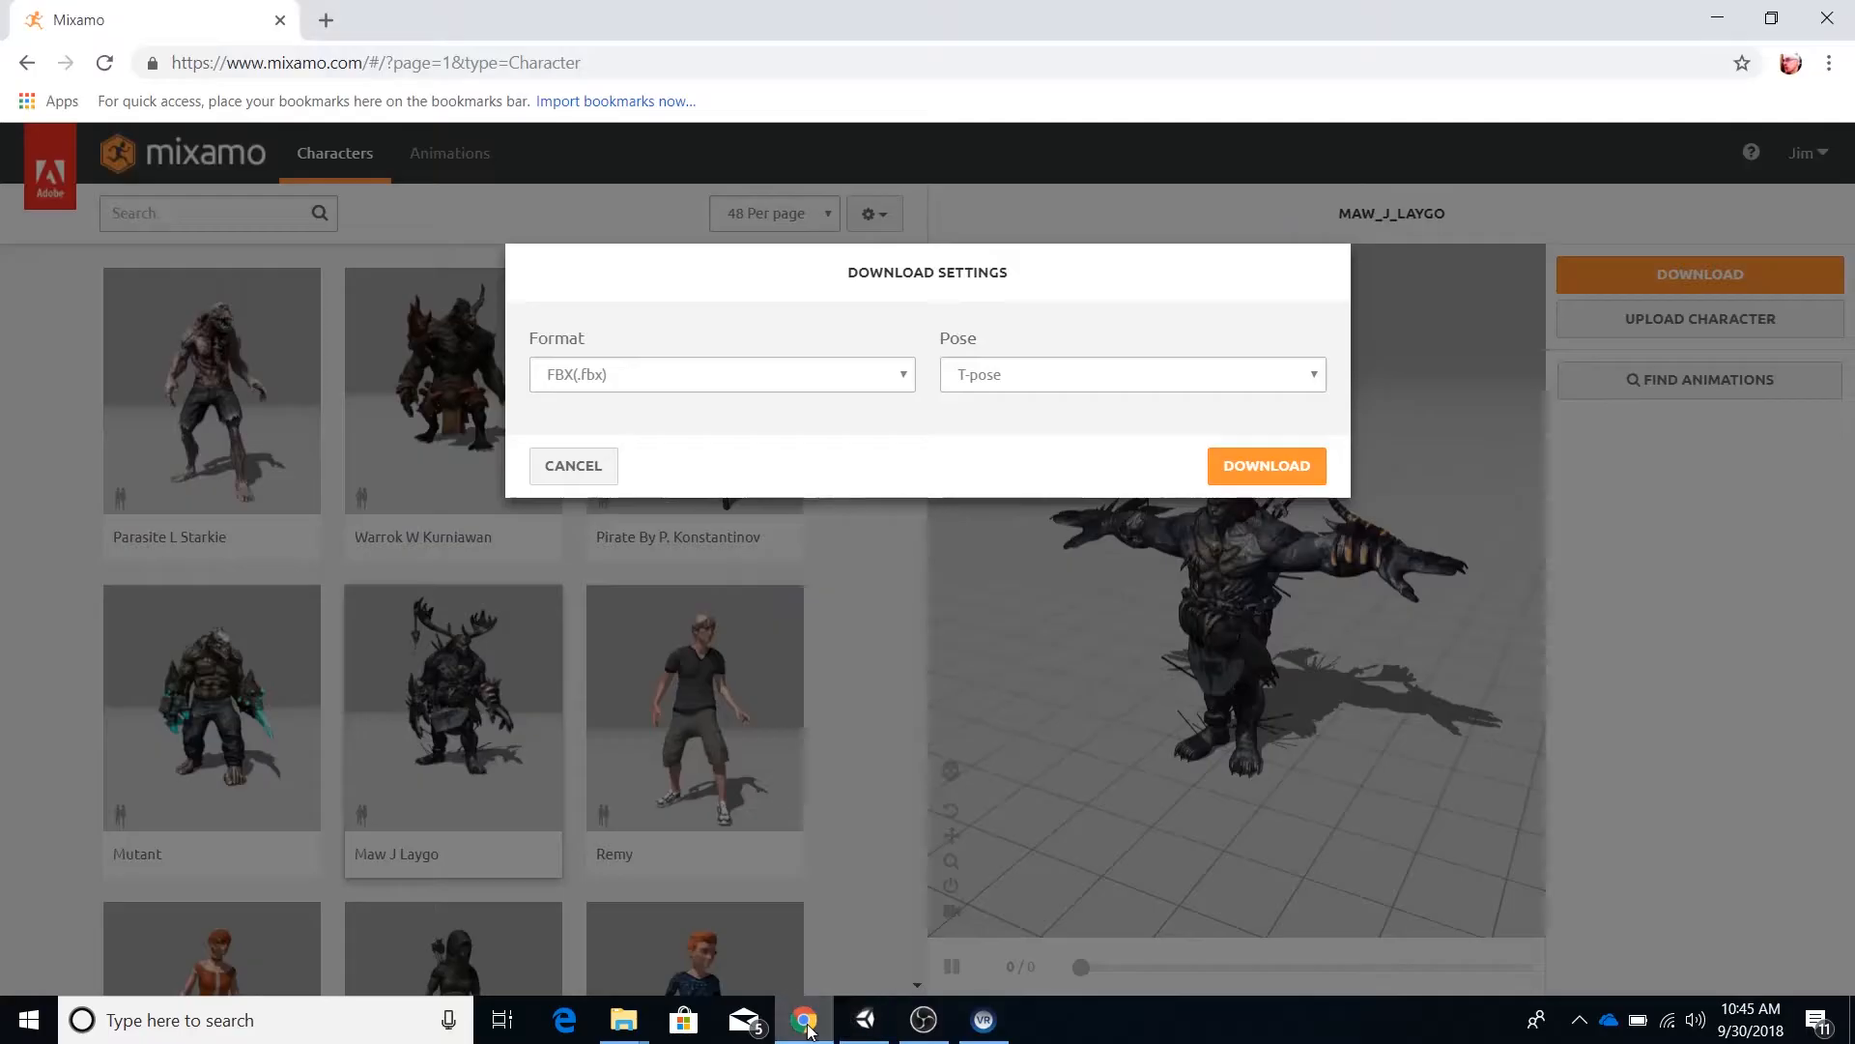
left_click(591, 470)
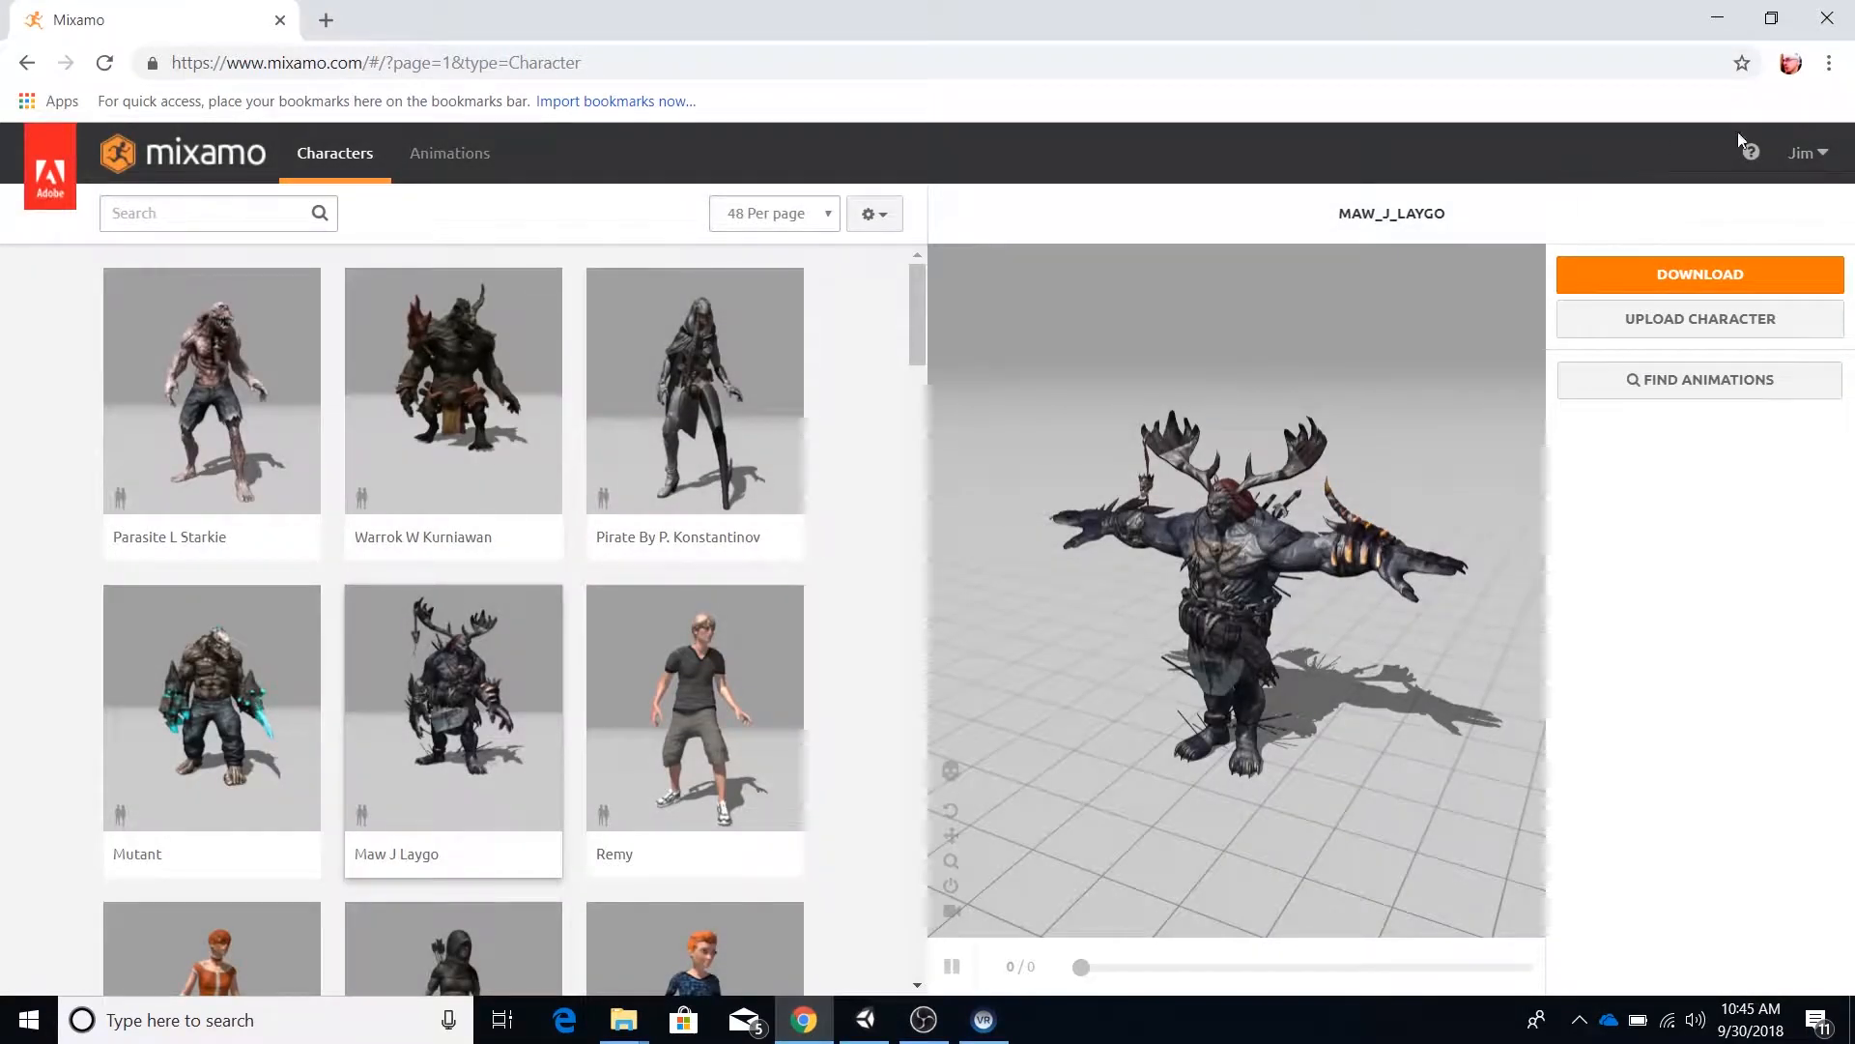
left_click(1806, 153)
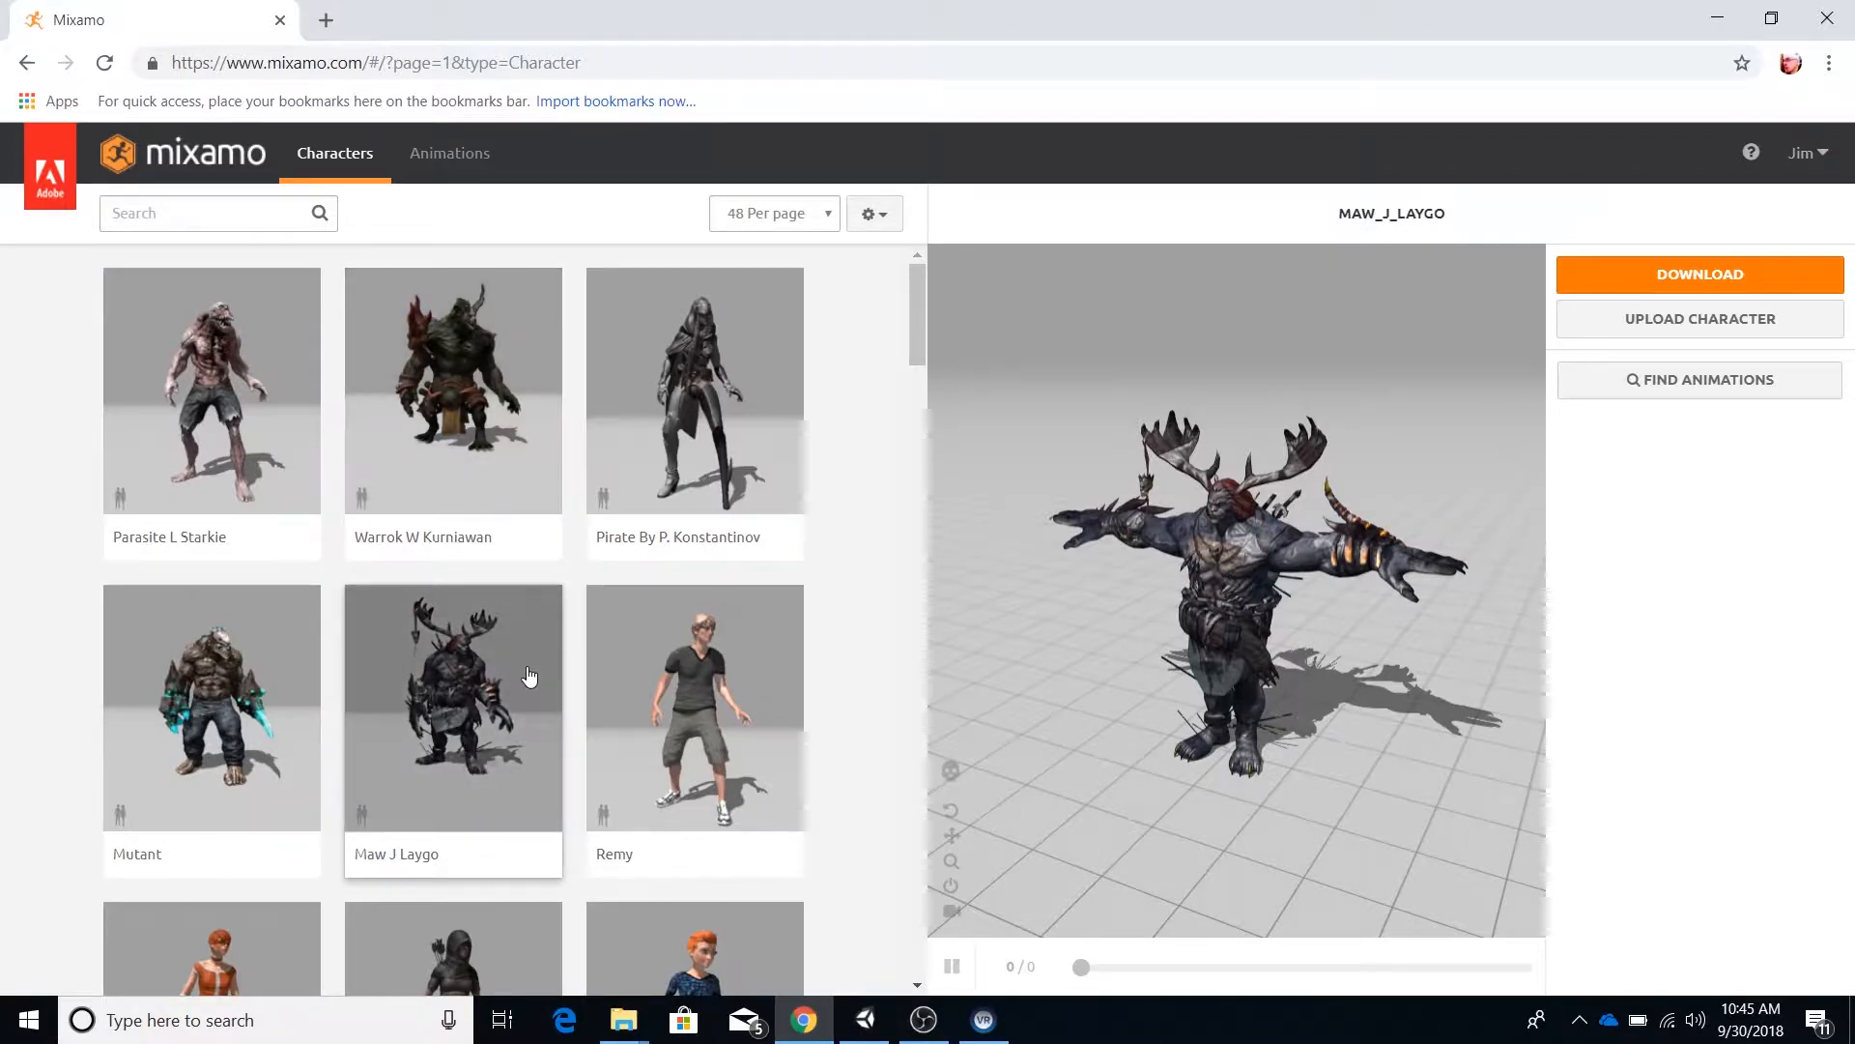
scroll(530, 681, "down", 2)
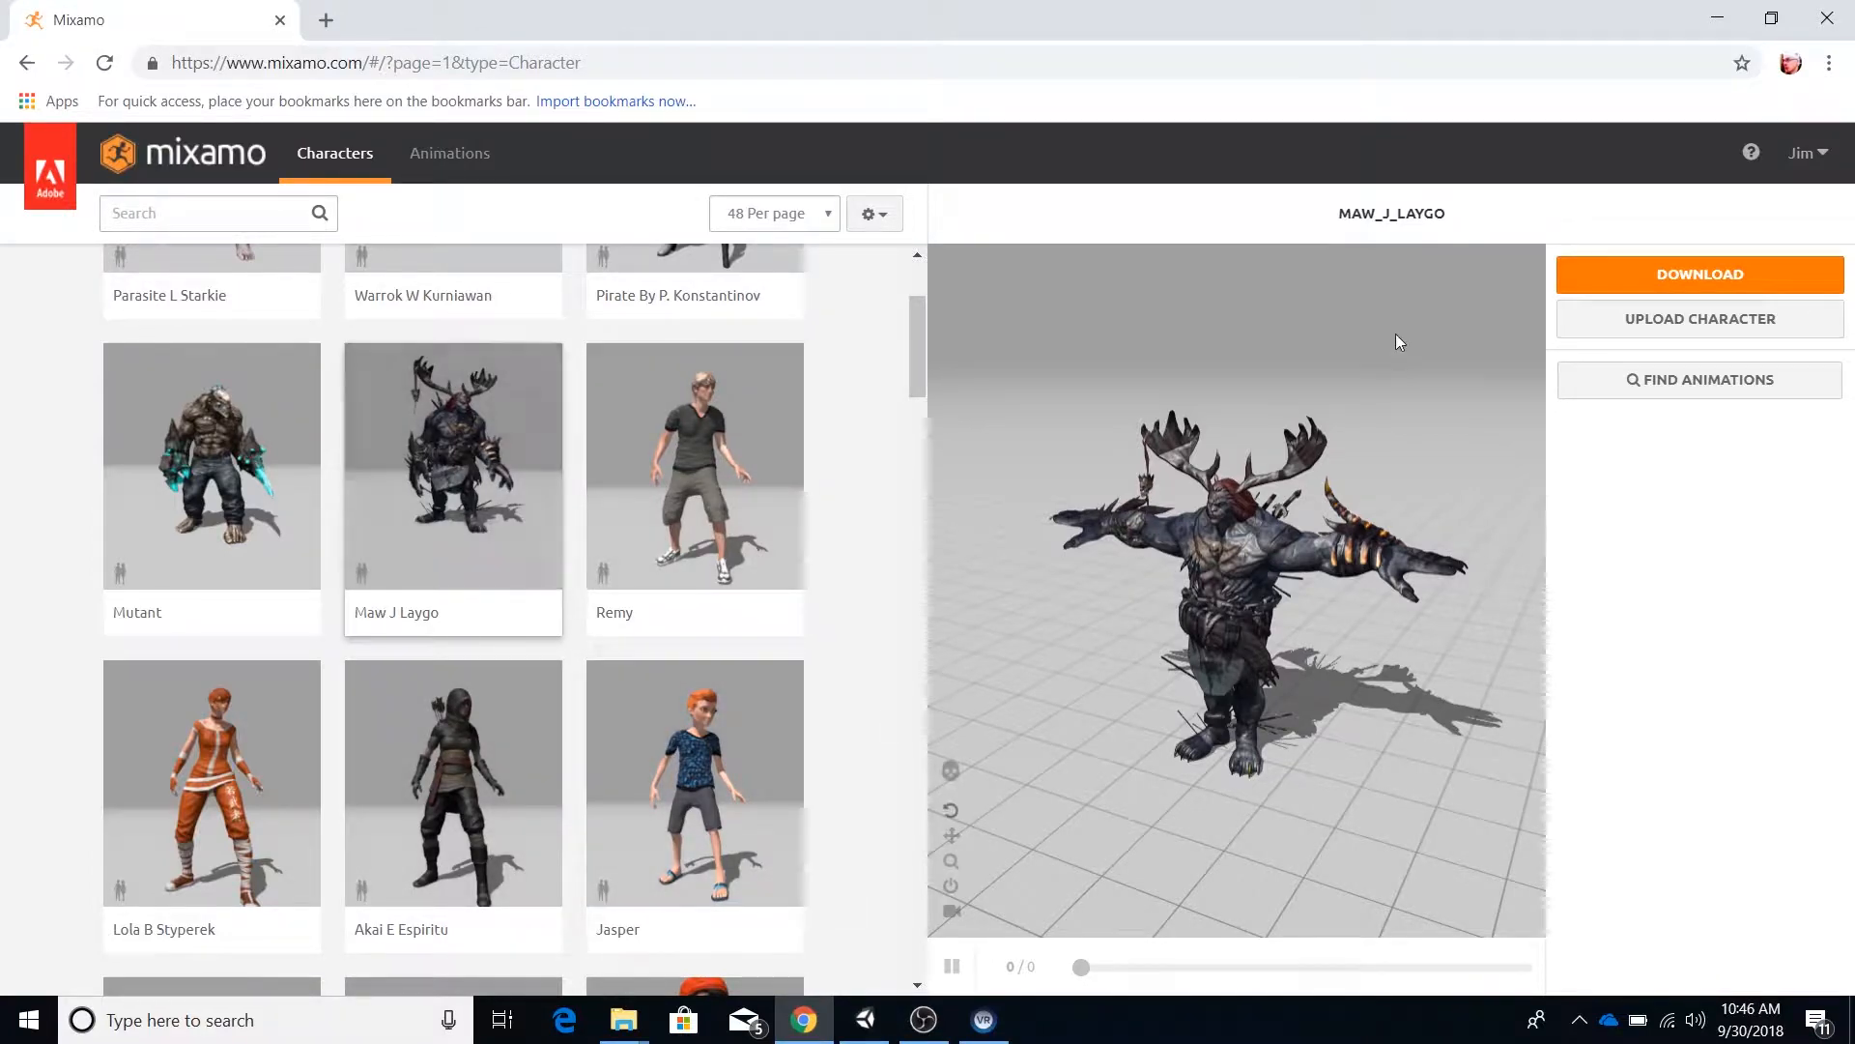
left_click(1615, 274)
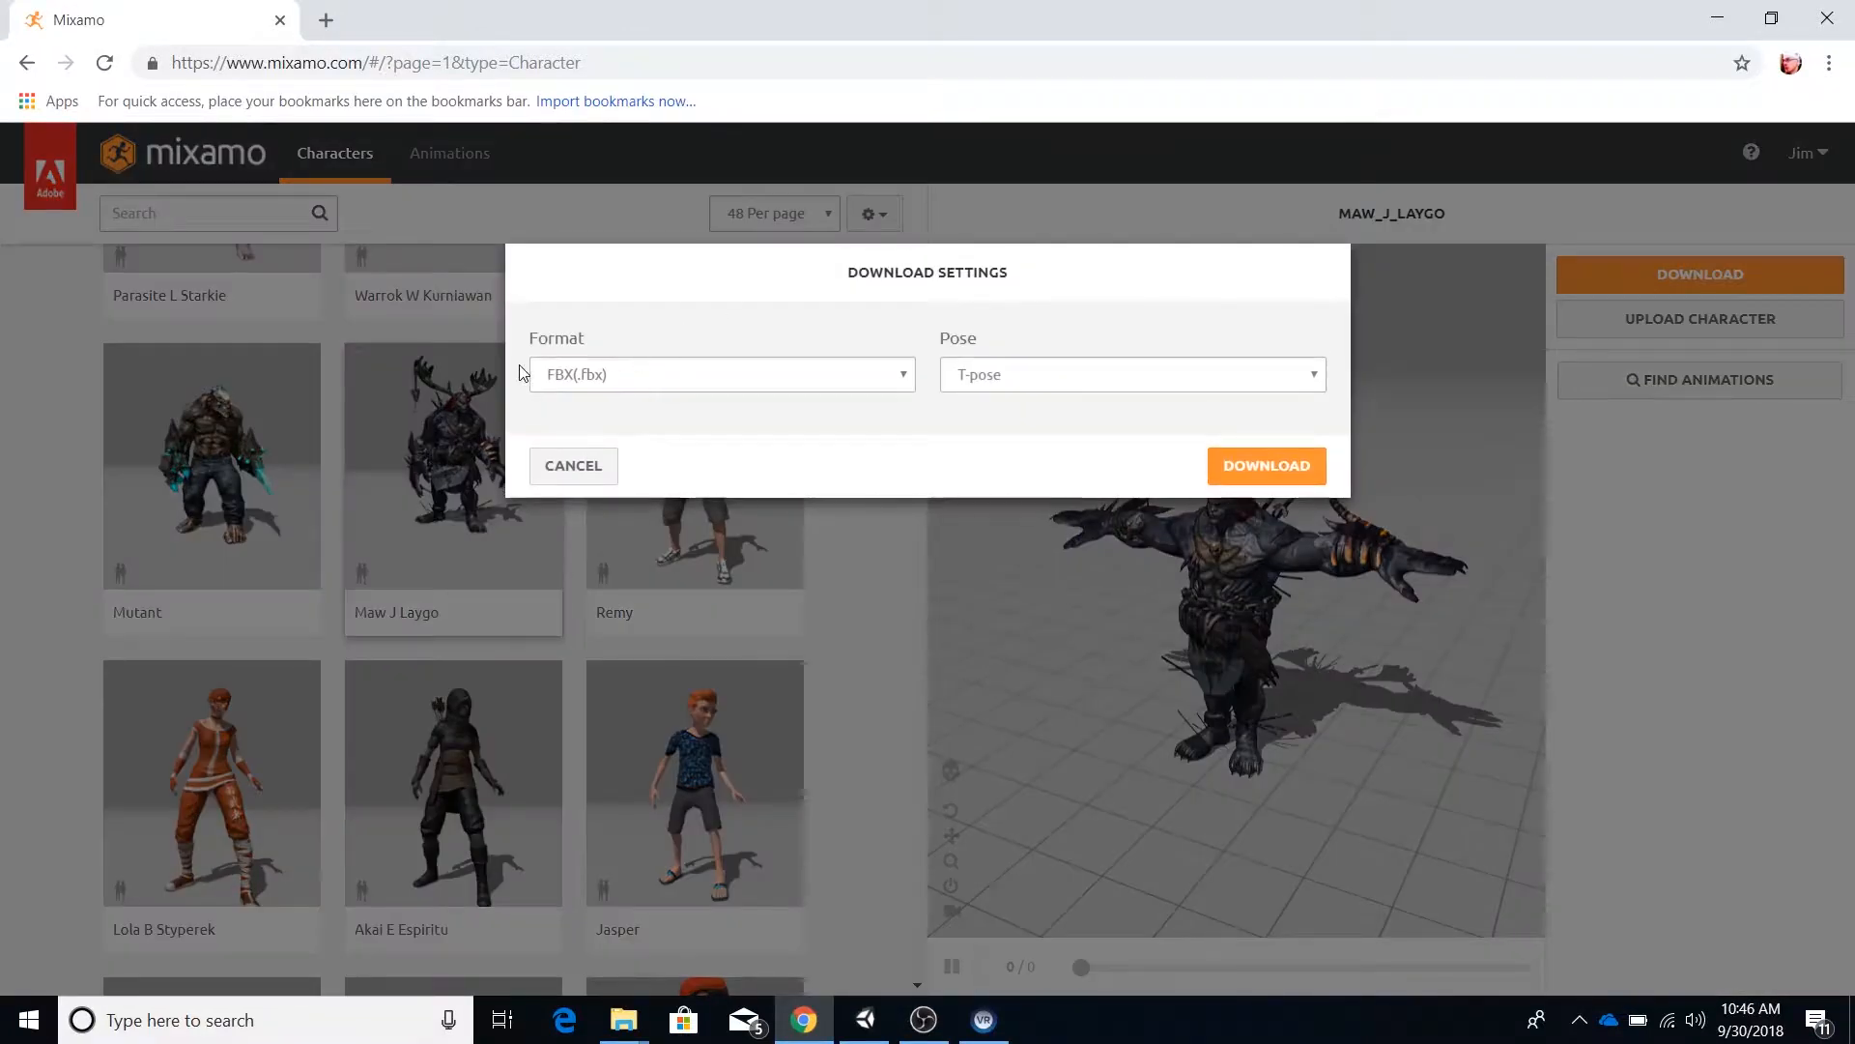
left_click(572, 387)
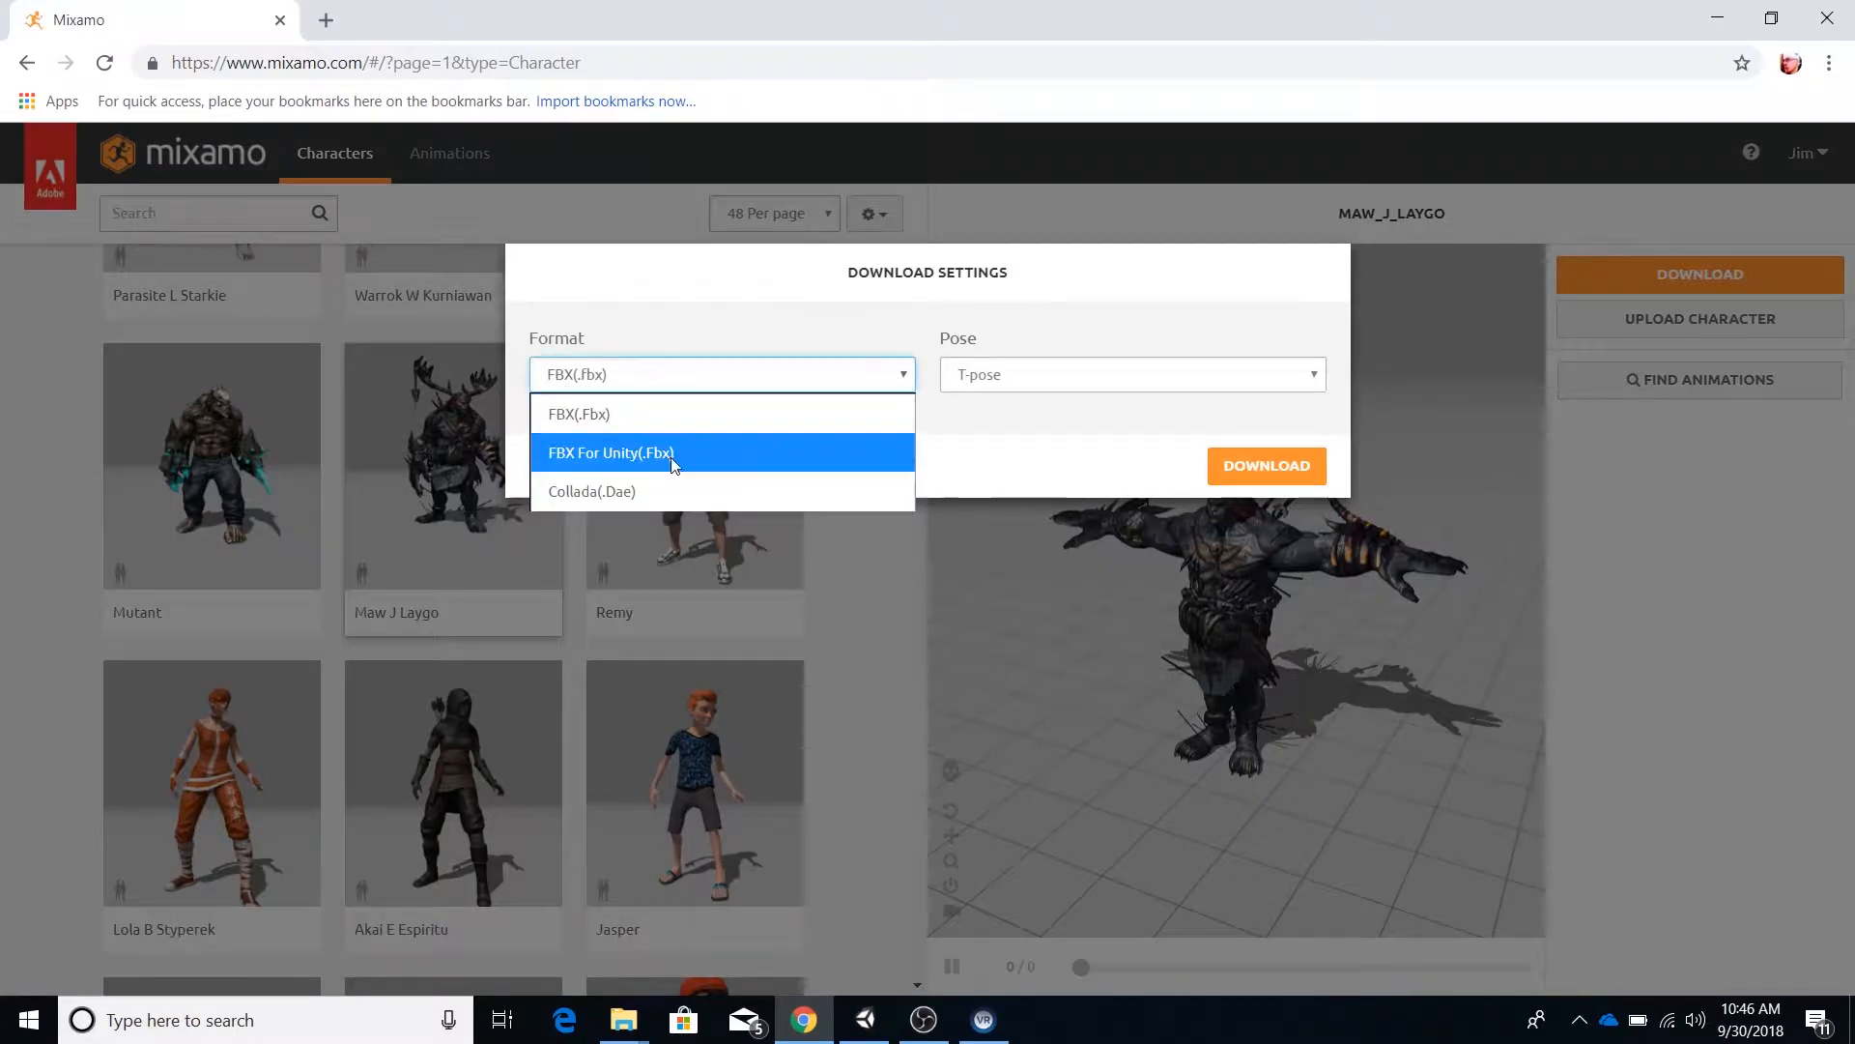
Step: Check the maw_j_laygo file in the Downloads folder in File Explorer, and return to Unity
left_click(626, 1022)
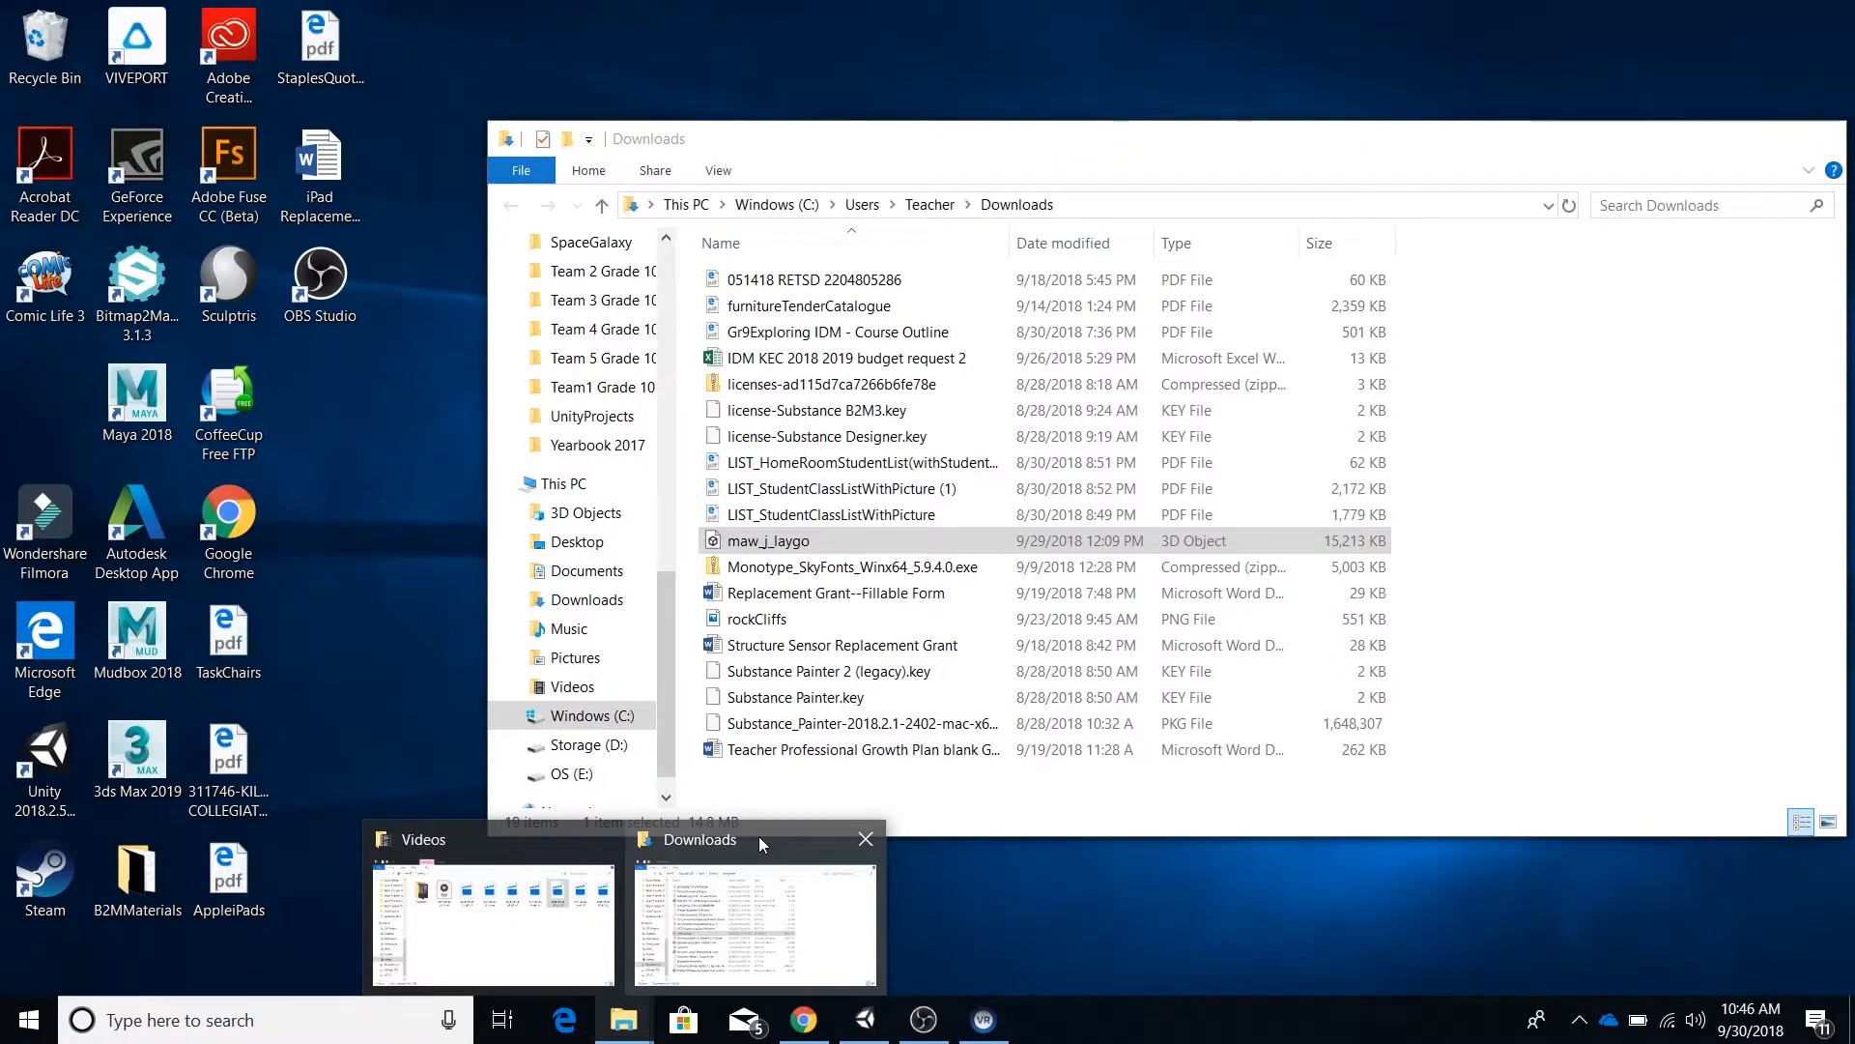
left_click(758, 837)
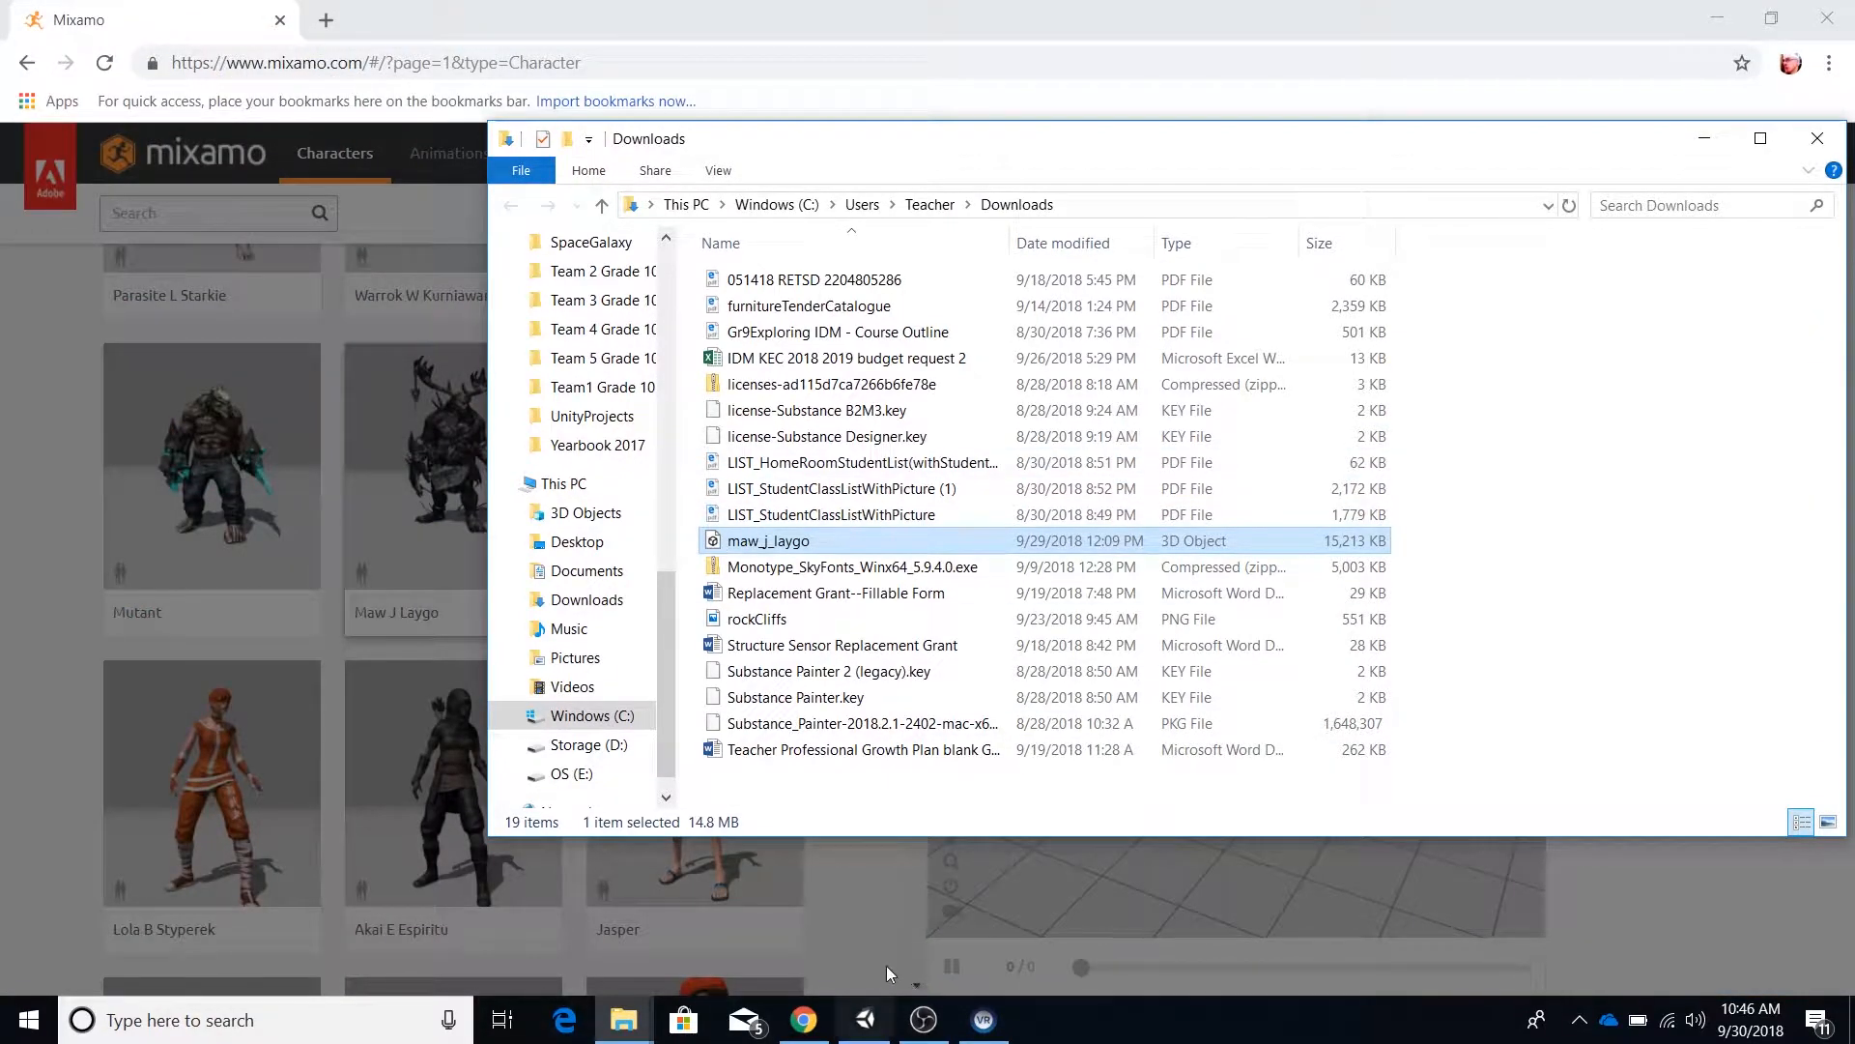
left_click(875, 1024)
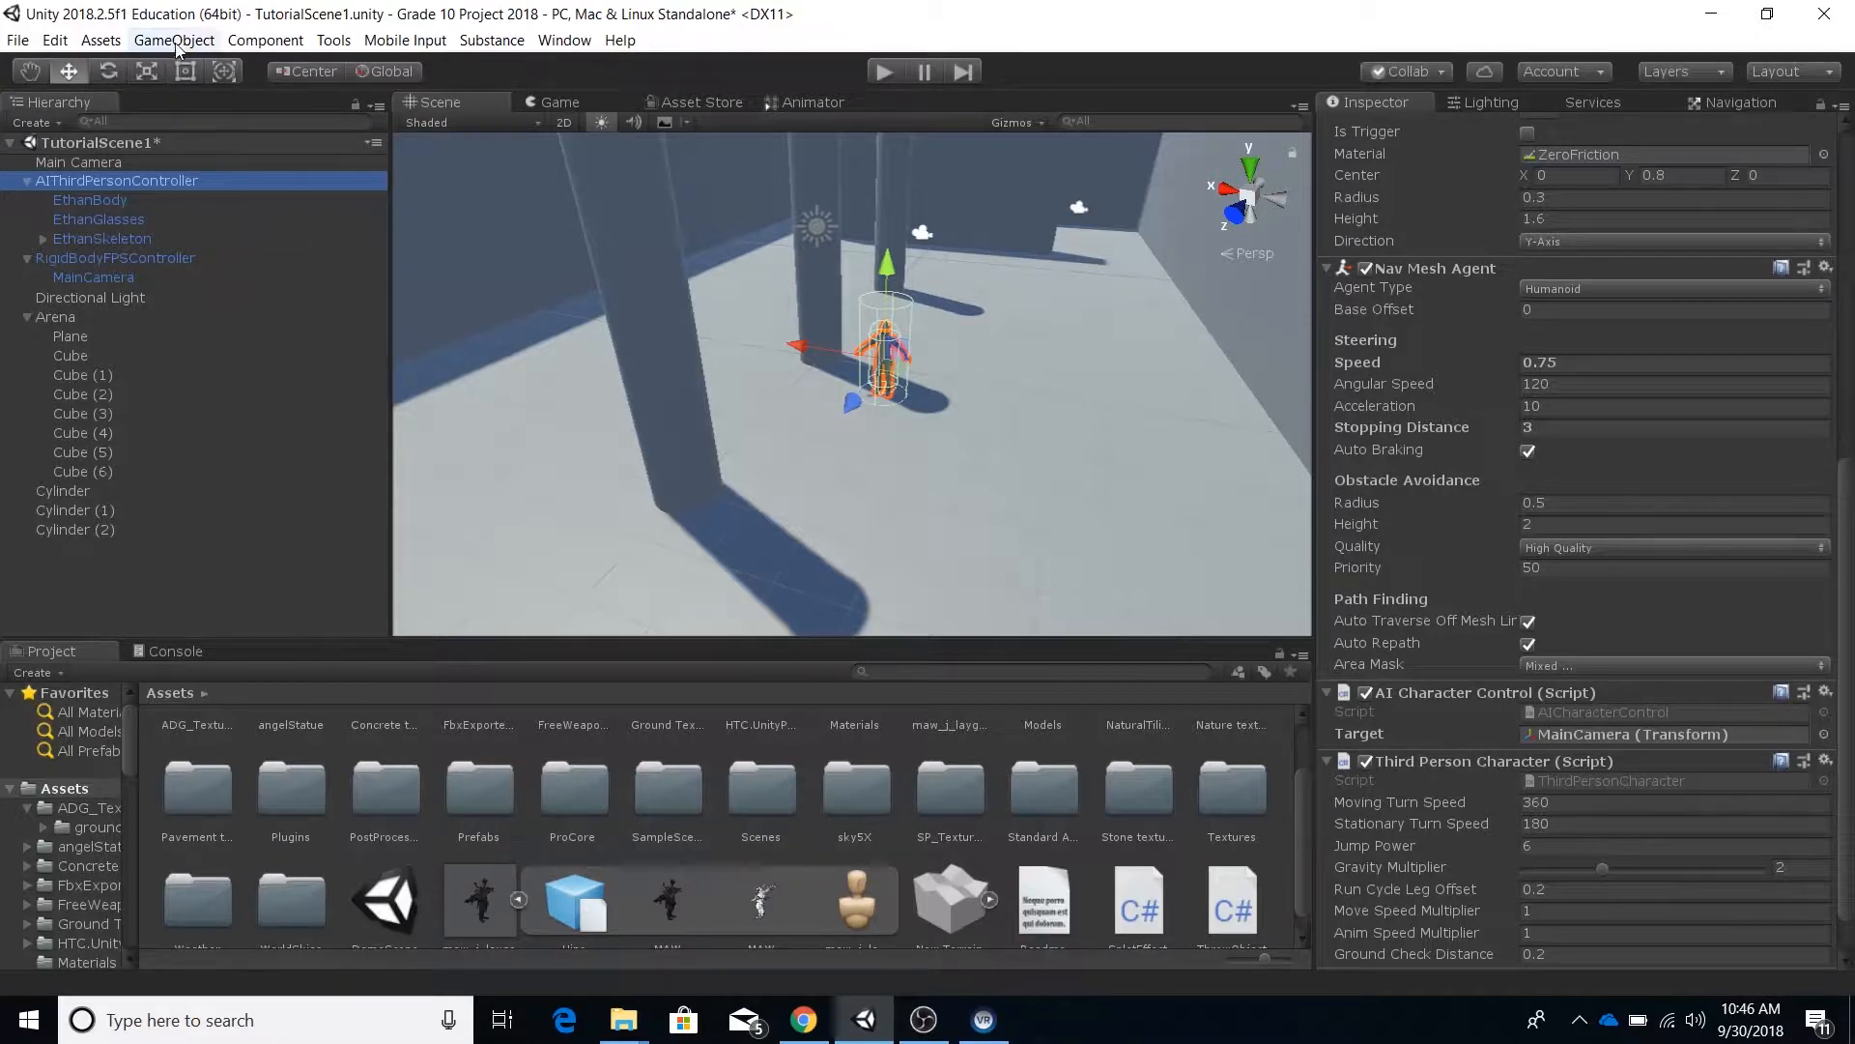
left_click(94, 40)
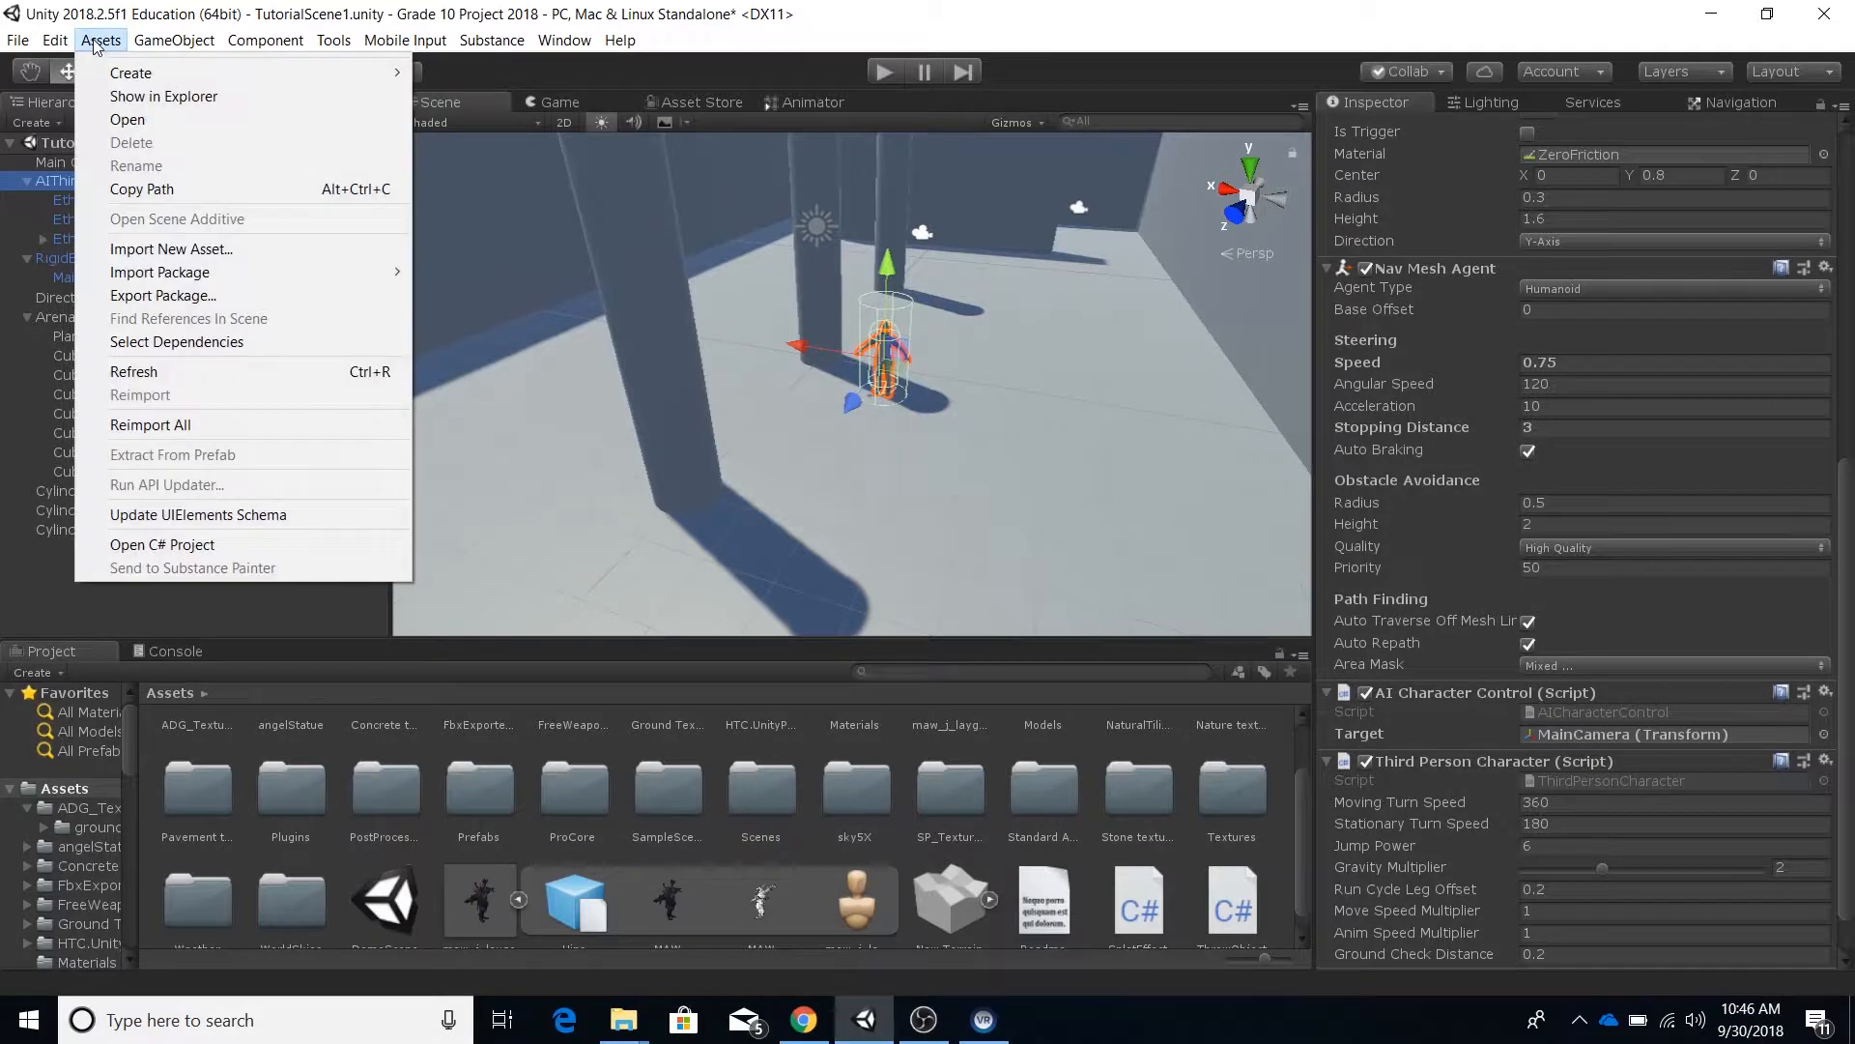
left_click(135, 250)
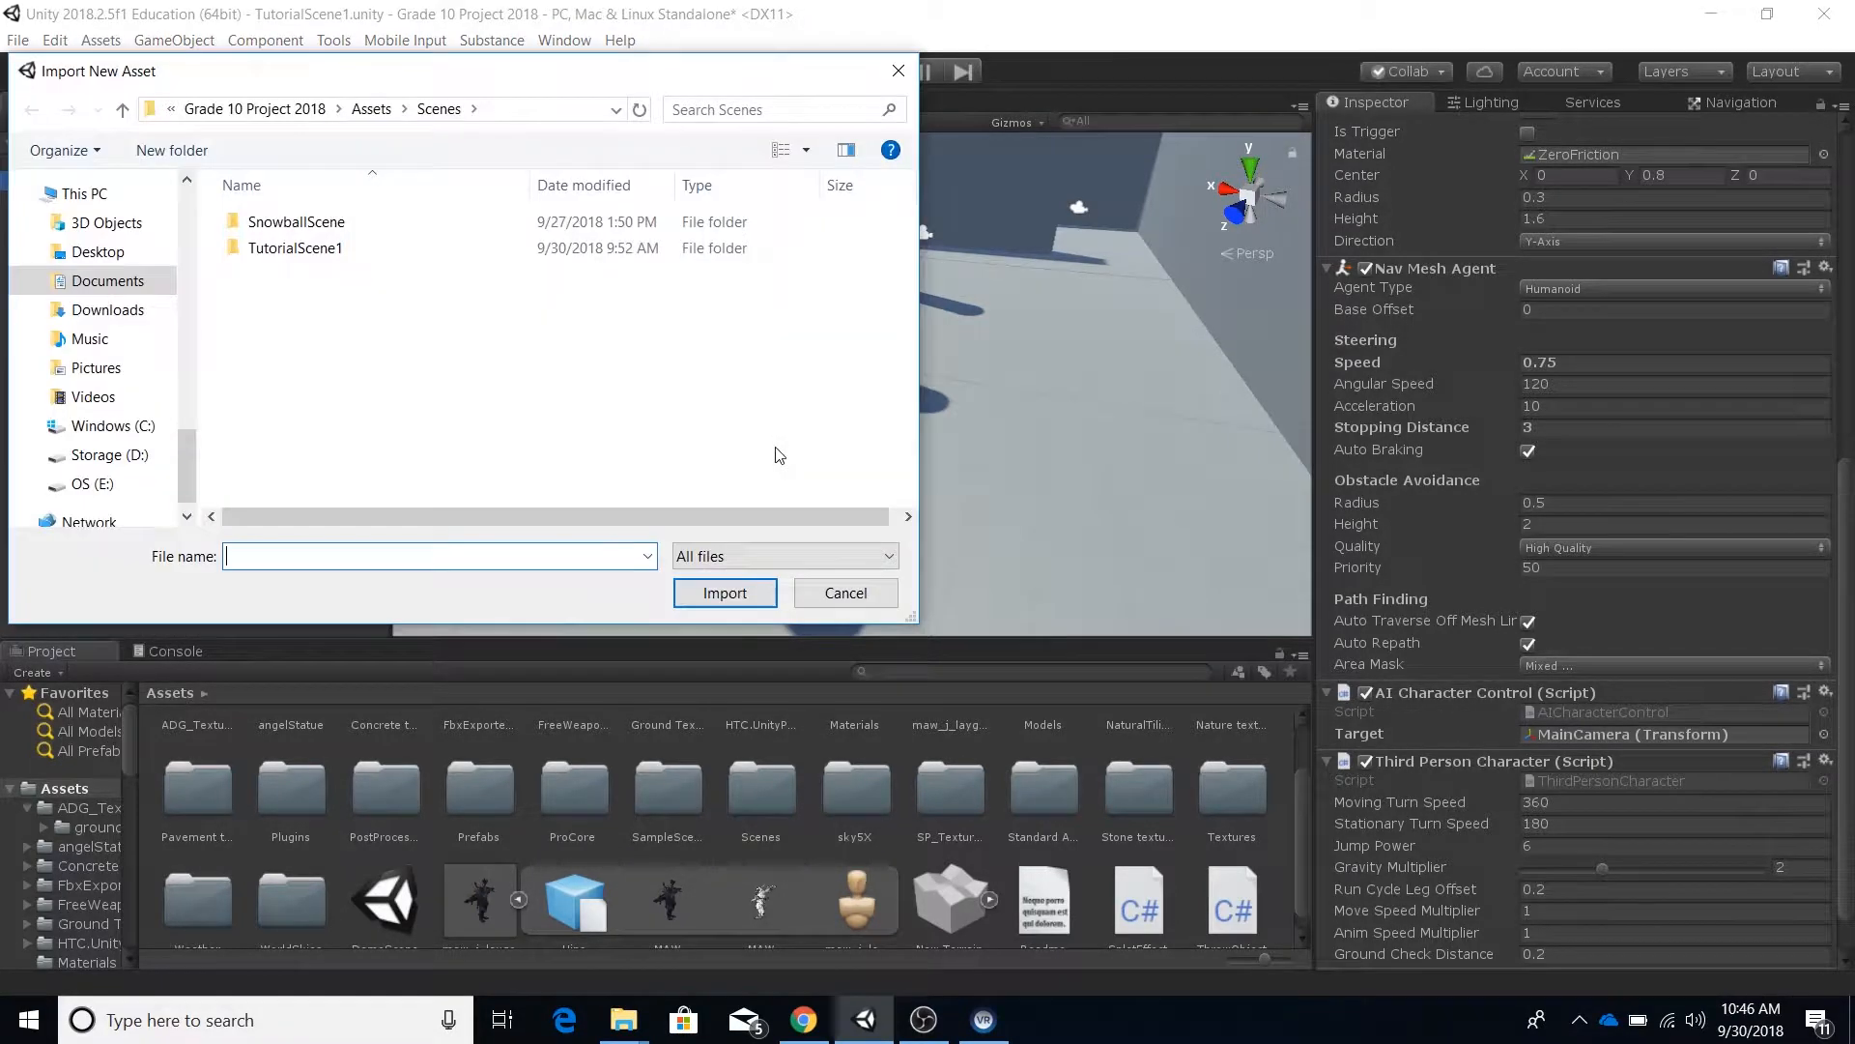
left_click(122, 311)
left_click(259, 248)
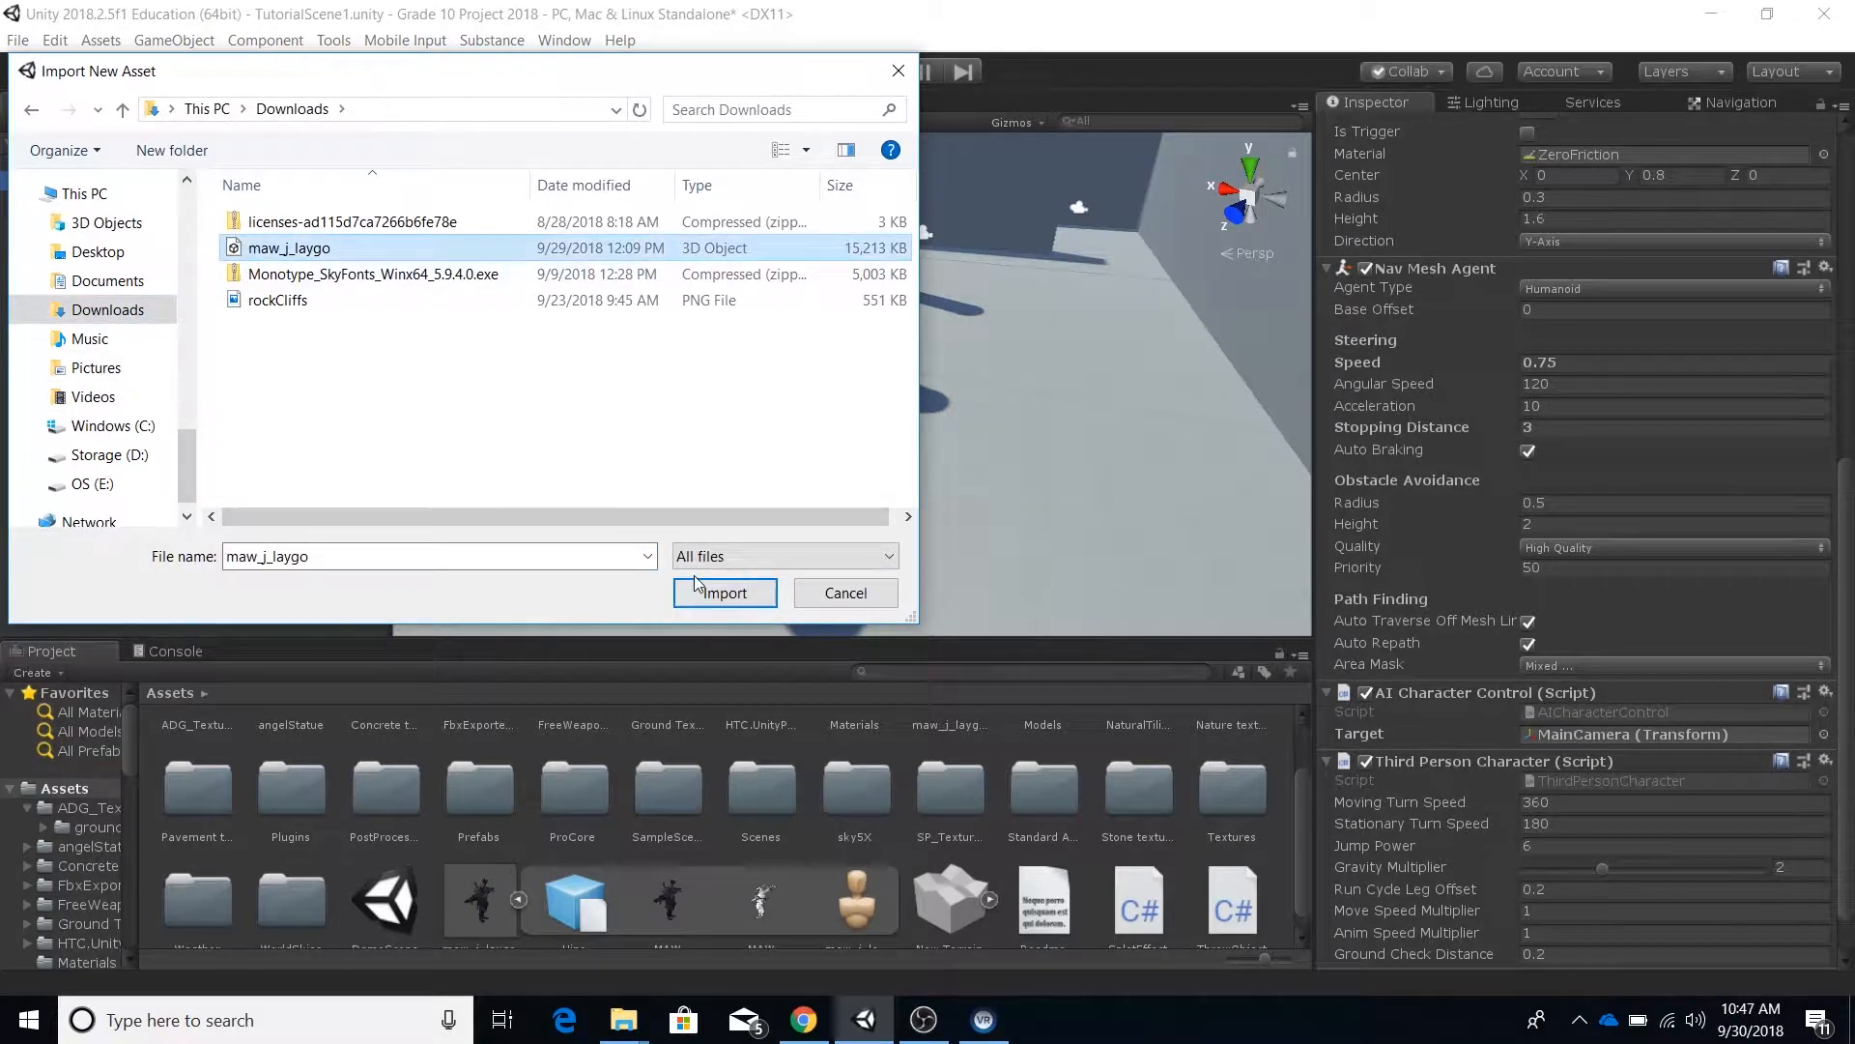
left_click(846, 593)
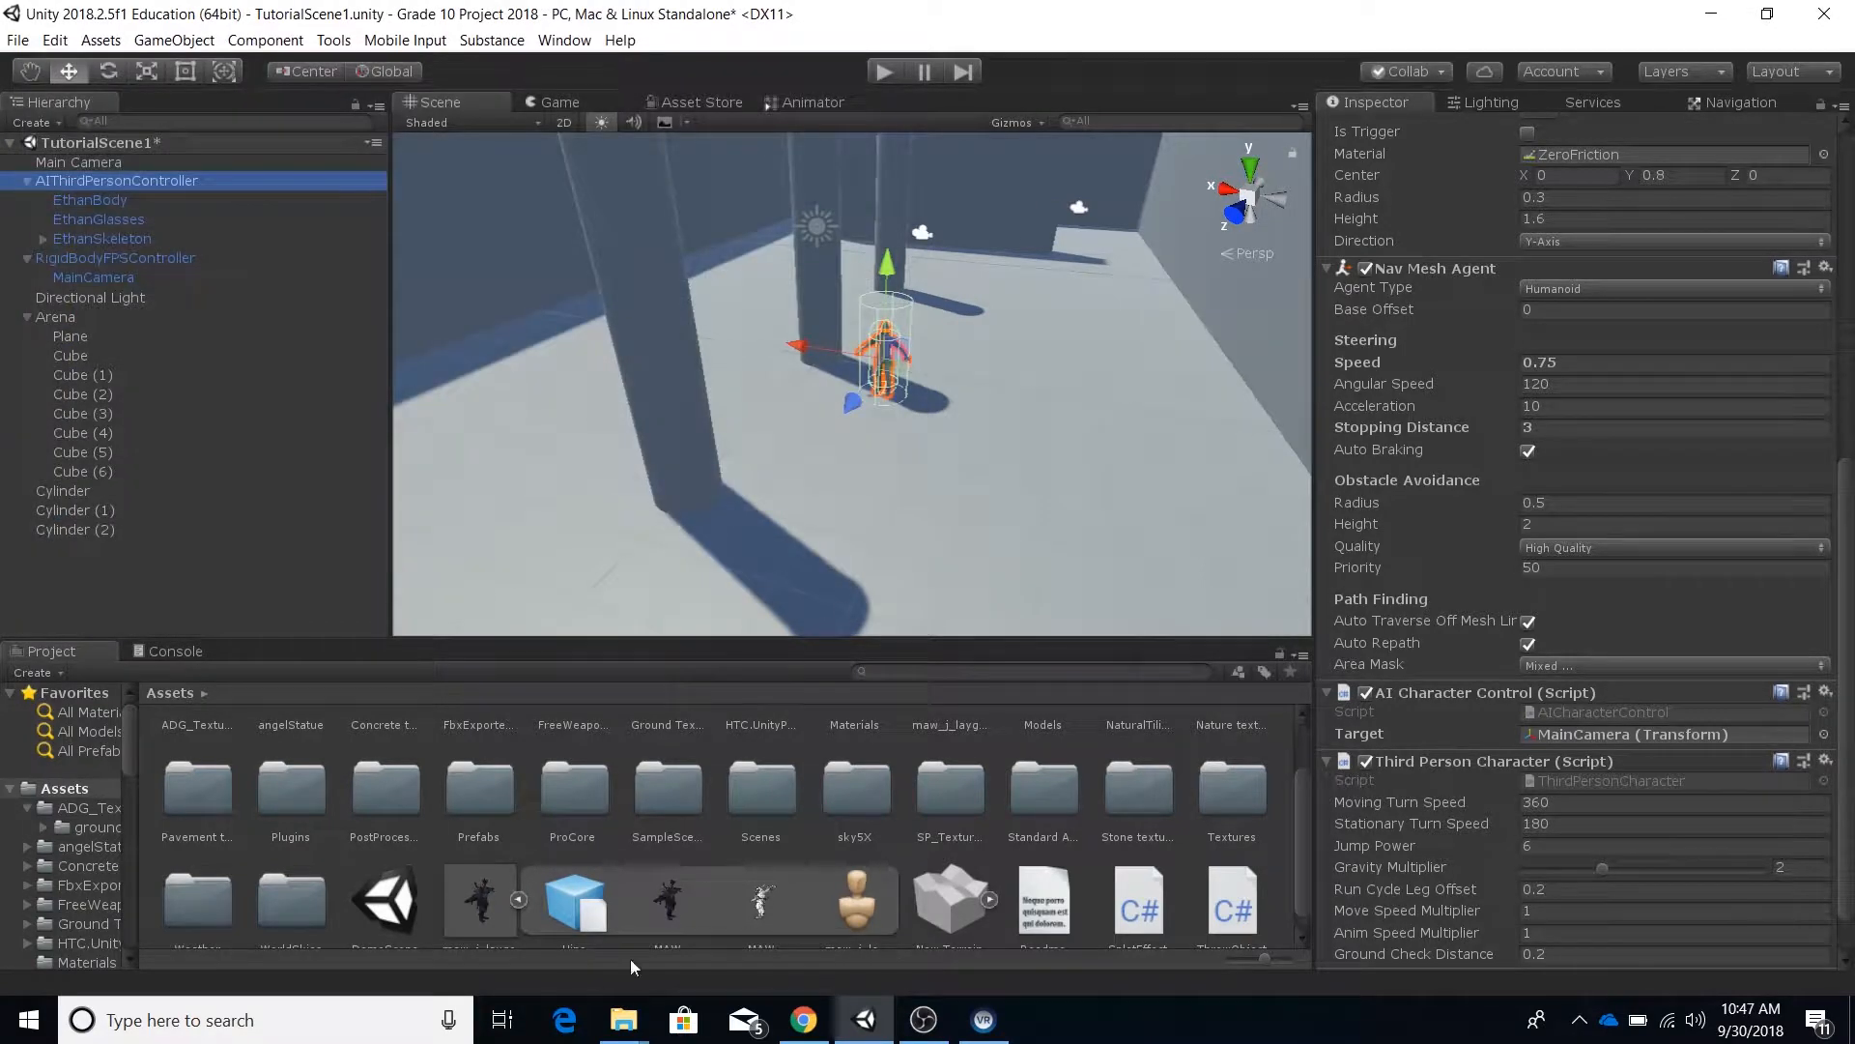
Step: Open the avatar configuration from the maw_j_laygo asset's Humanoid rig import settings, saving the changes to TutorialScene1
left_click(482, 891)
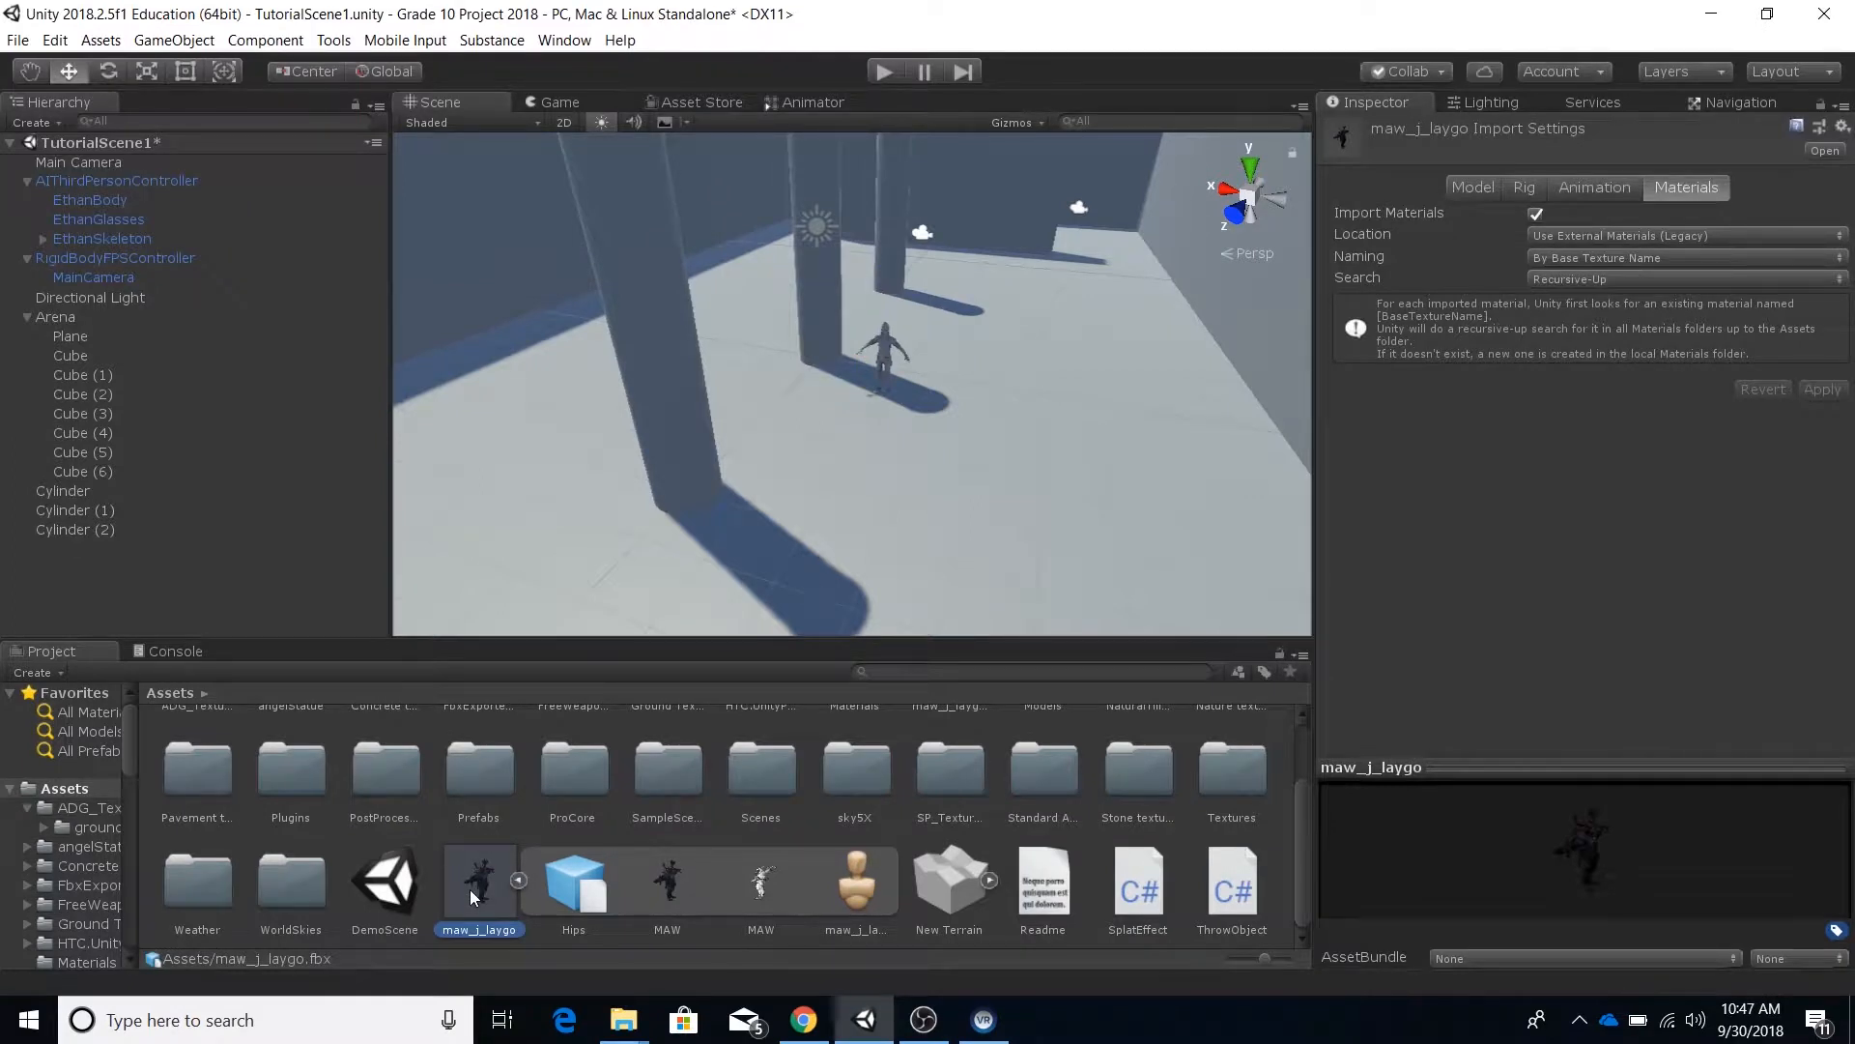
left_click(1472, 186)
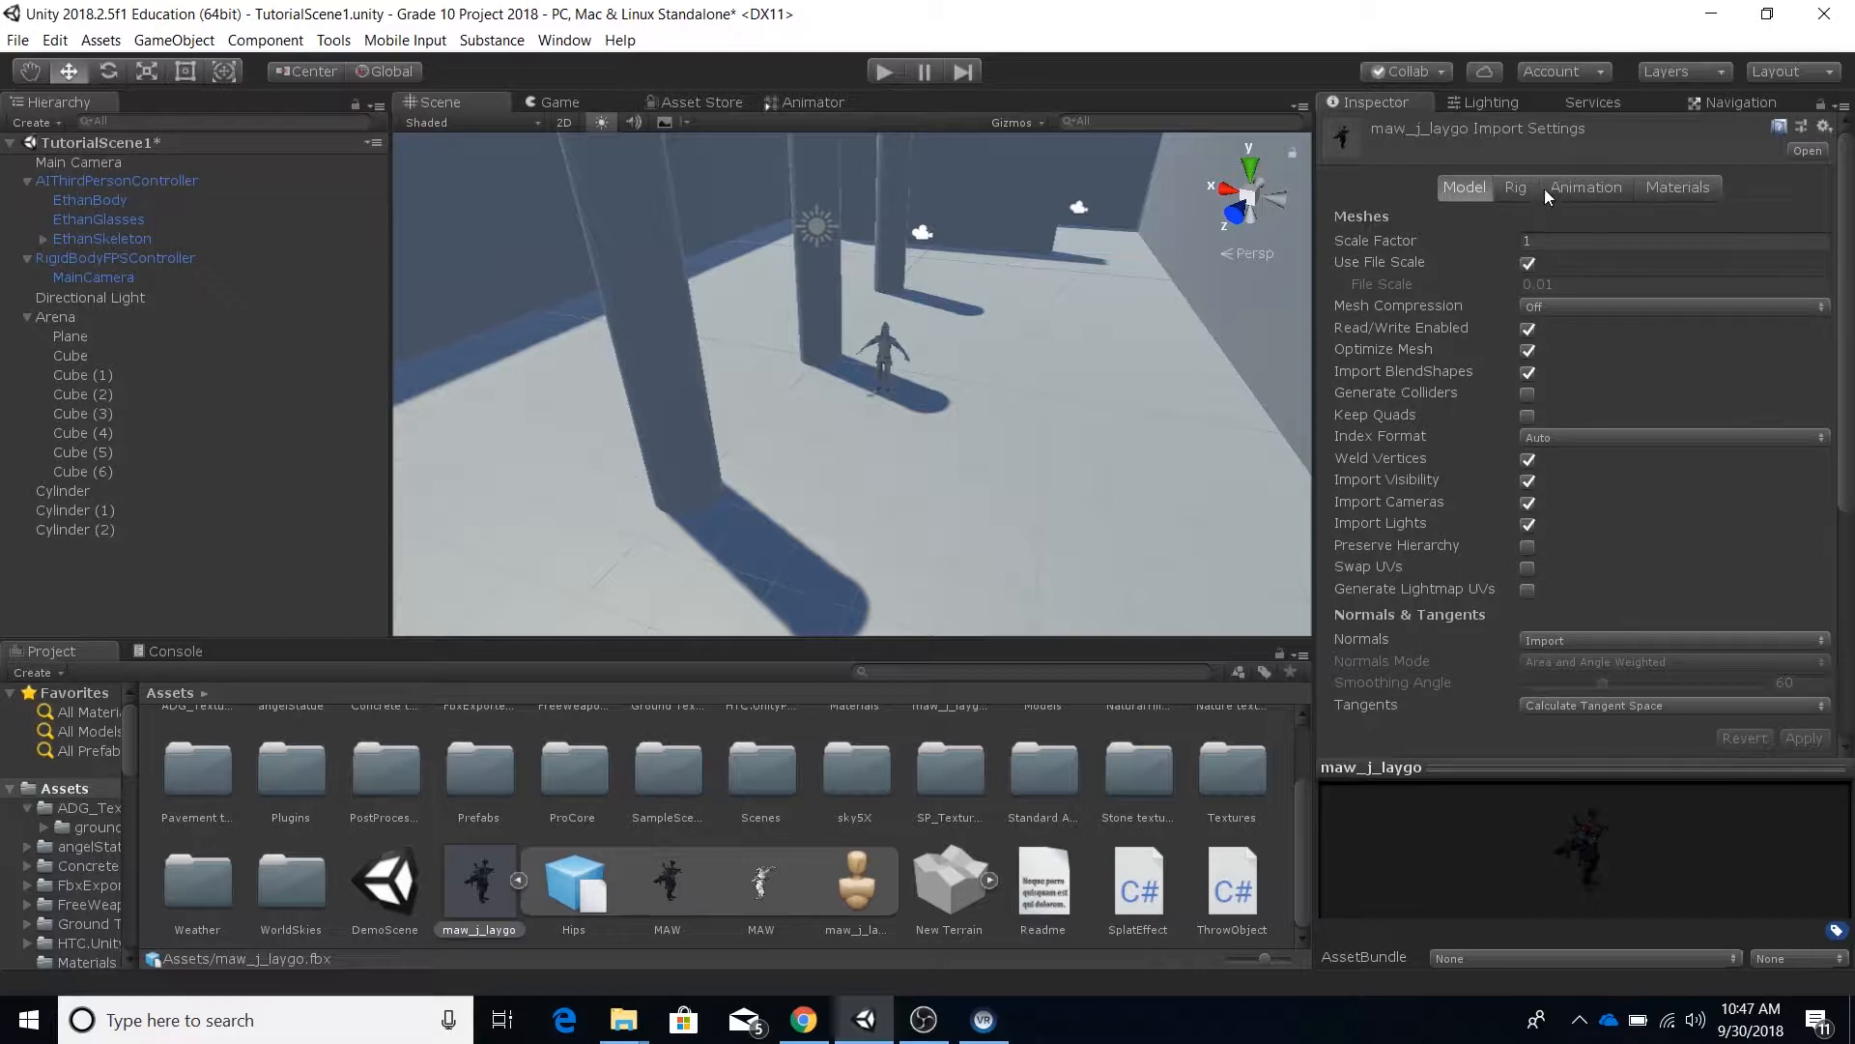
left_click(1516, 188)
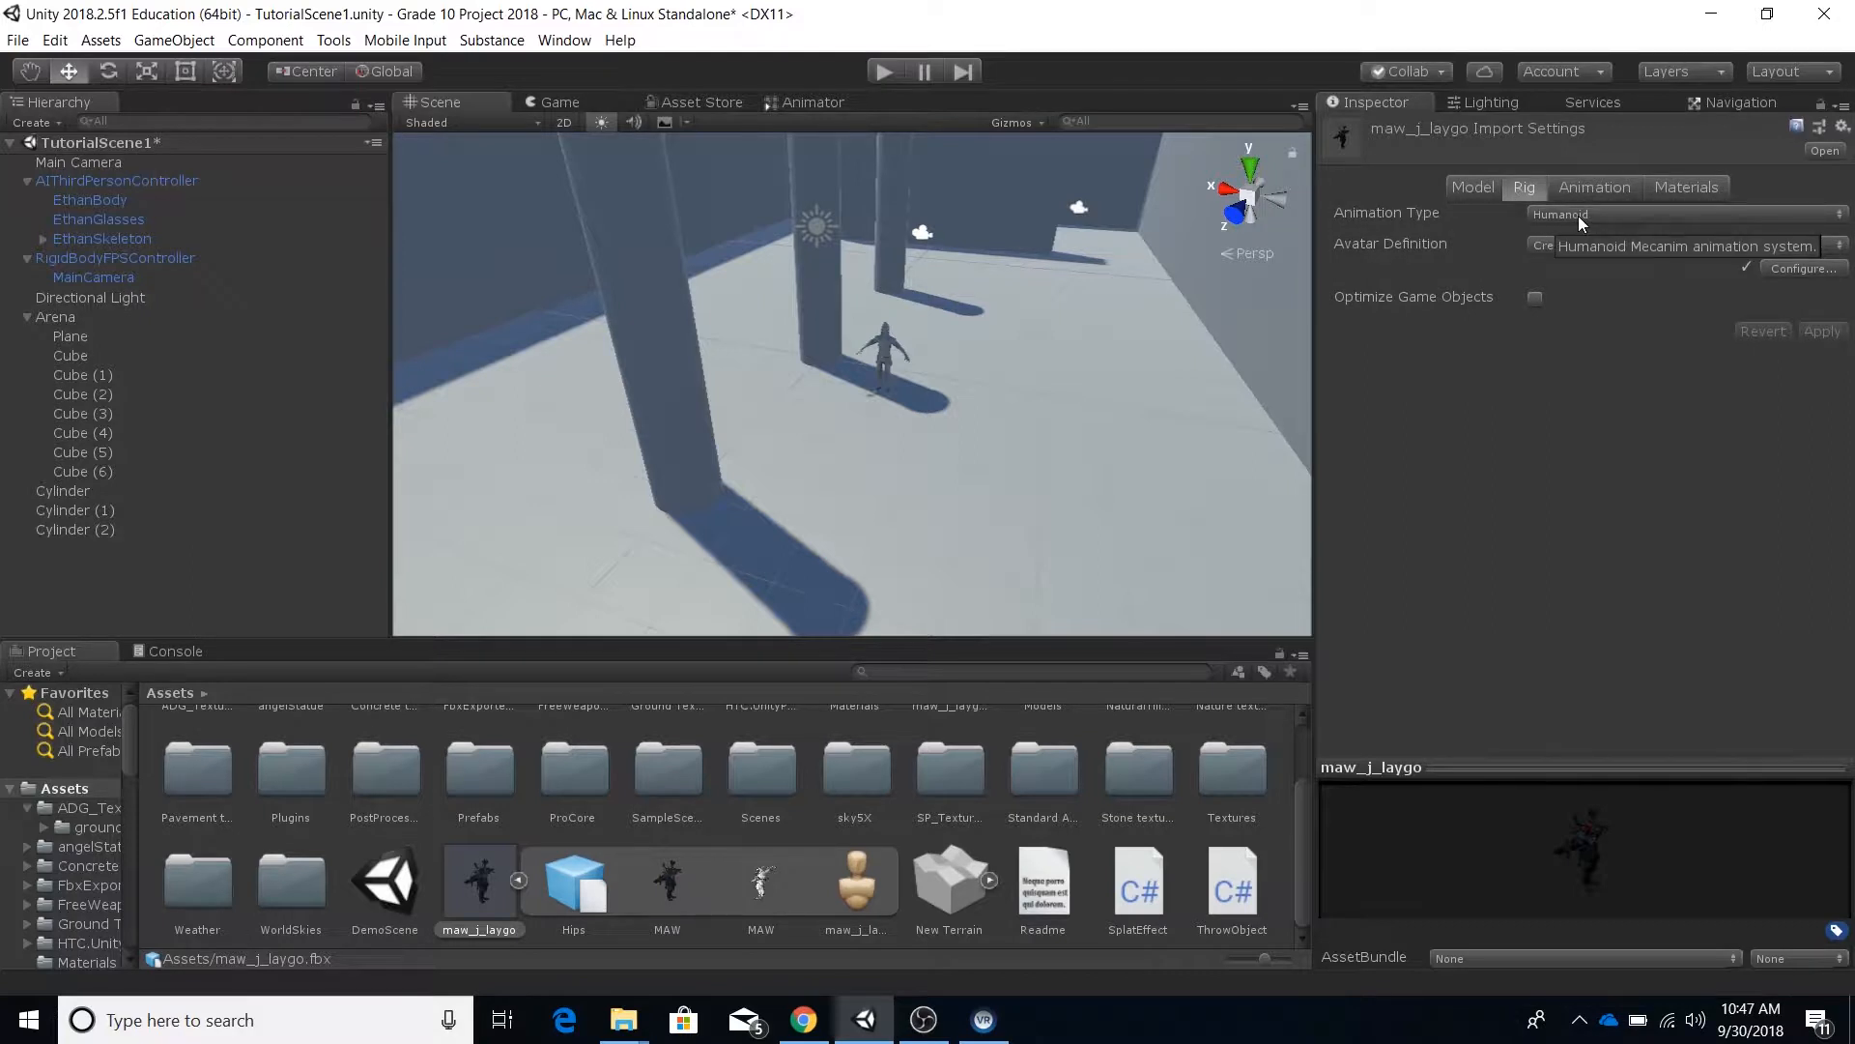
left_click(1801, 270)
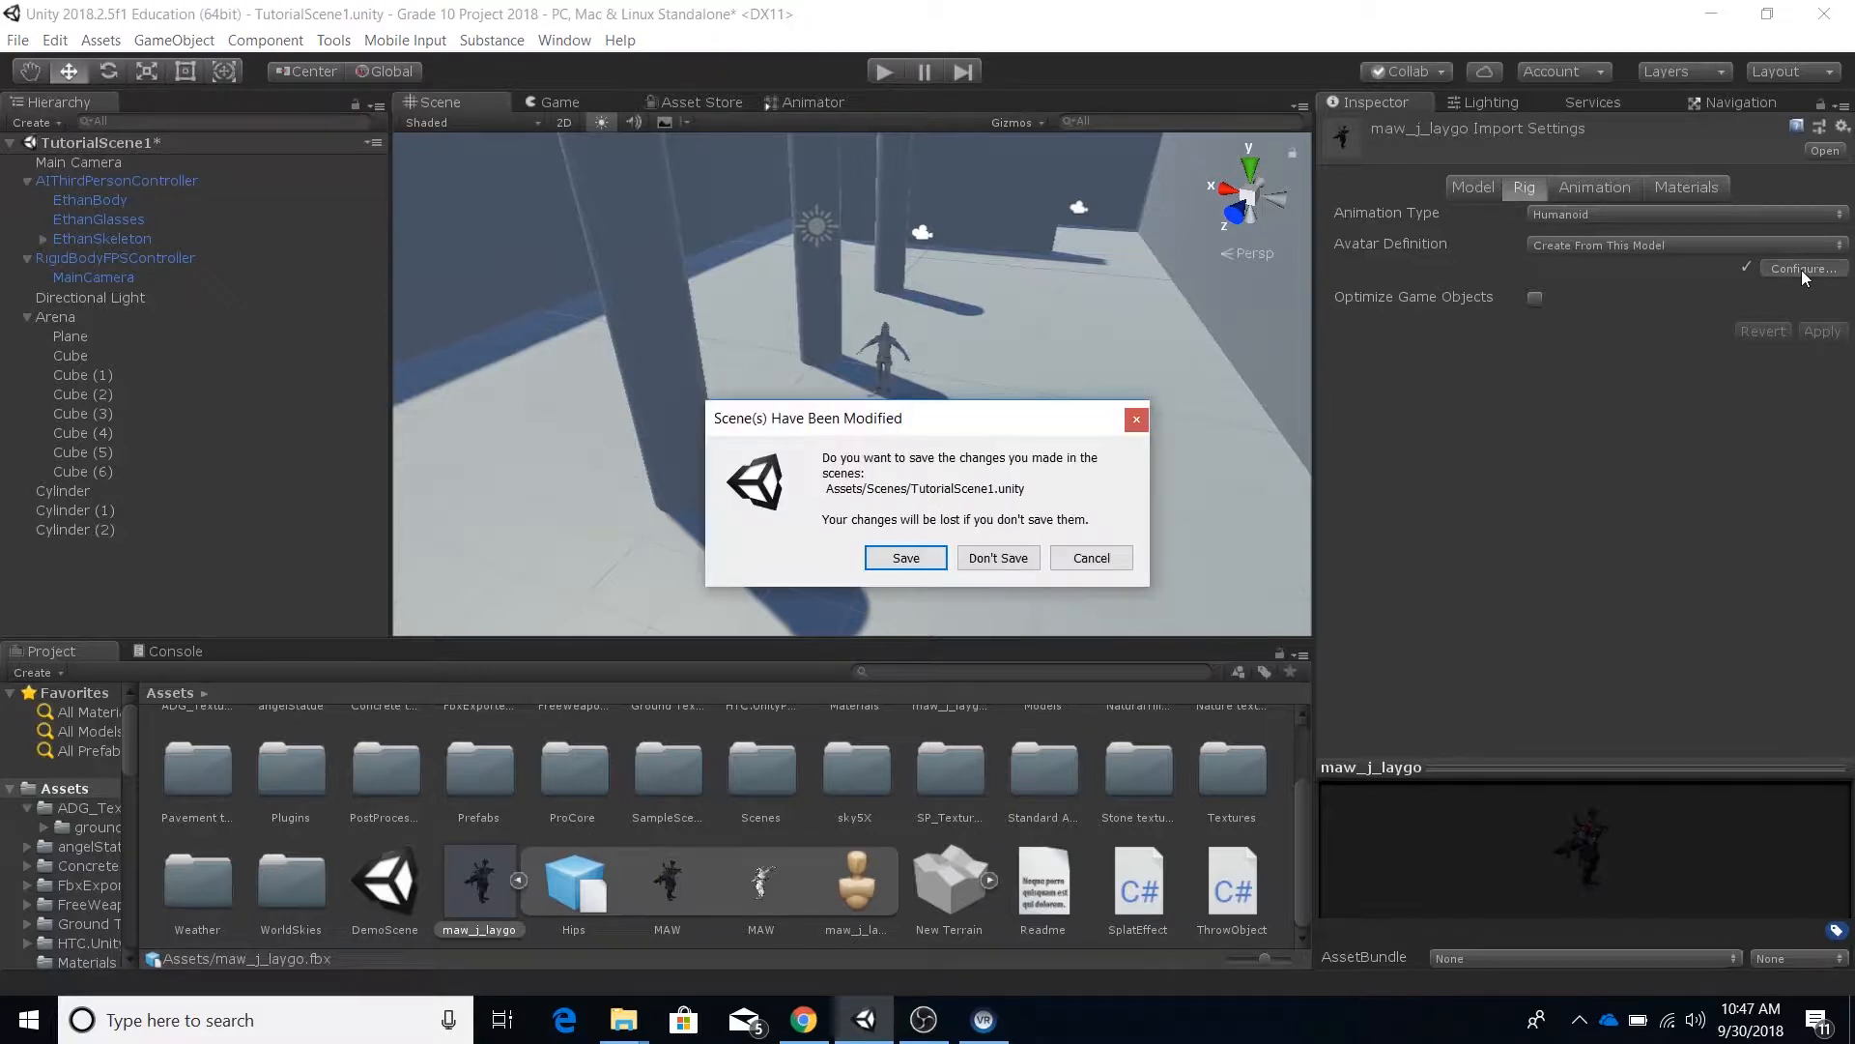
left_click(905, 559)
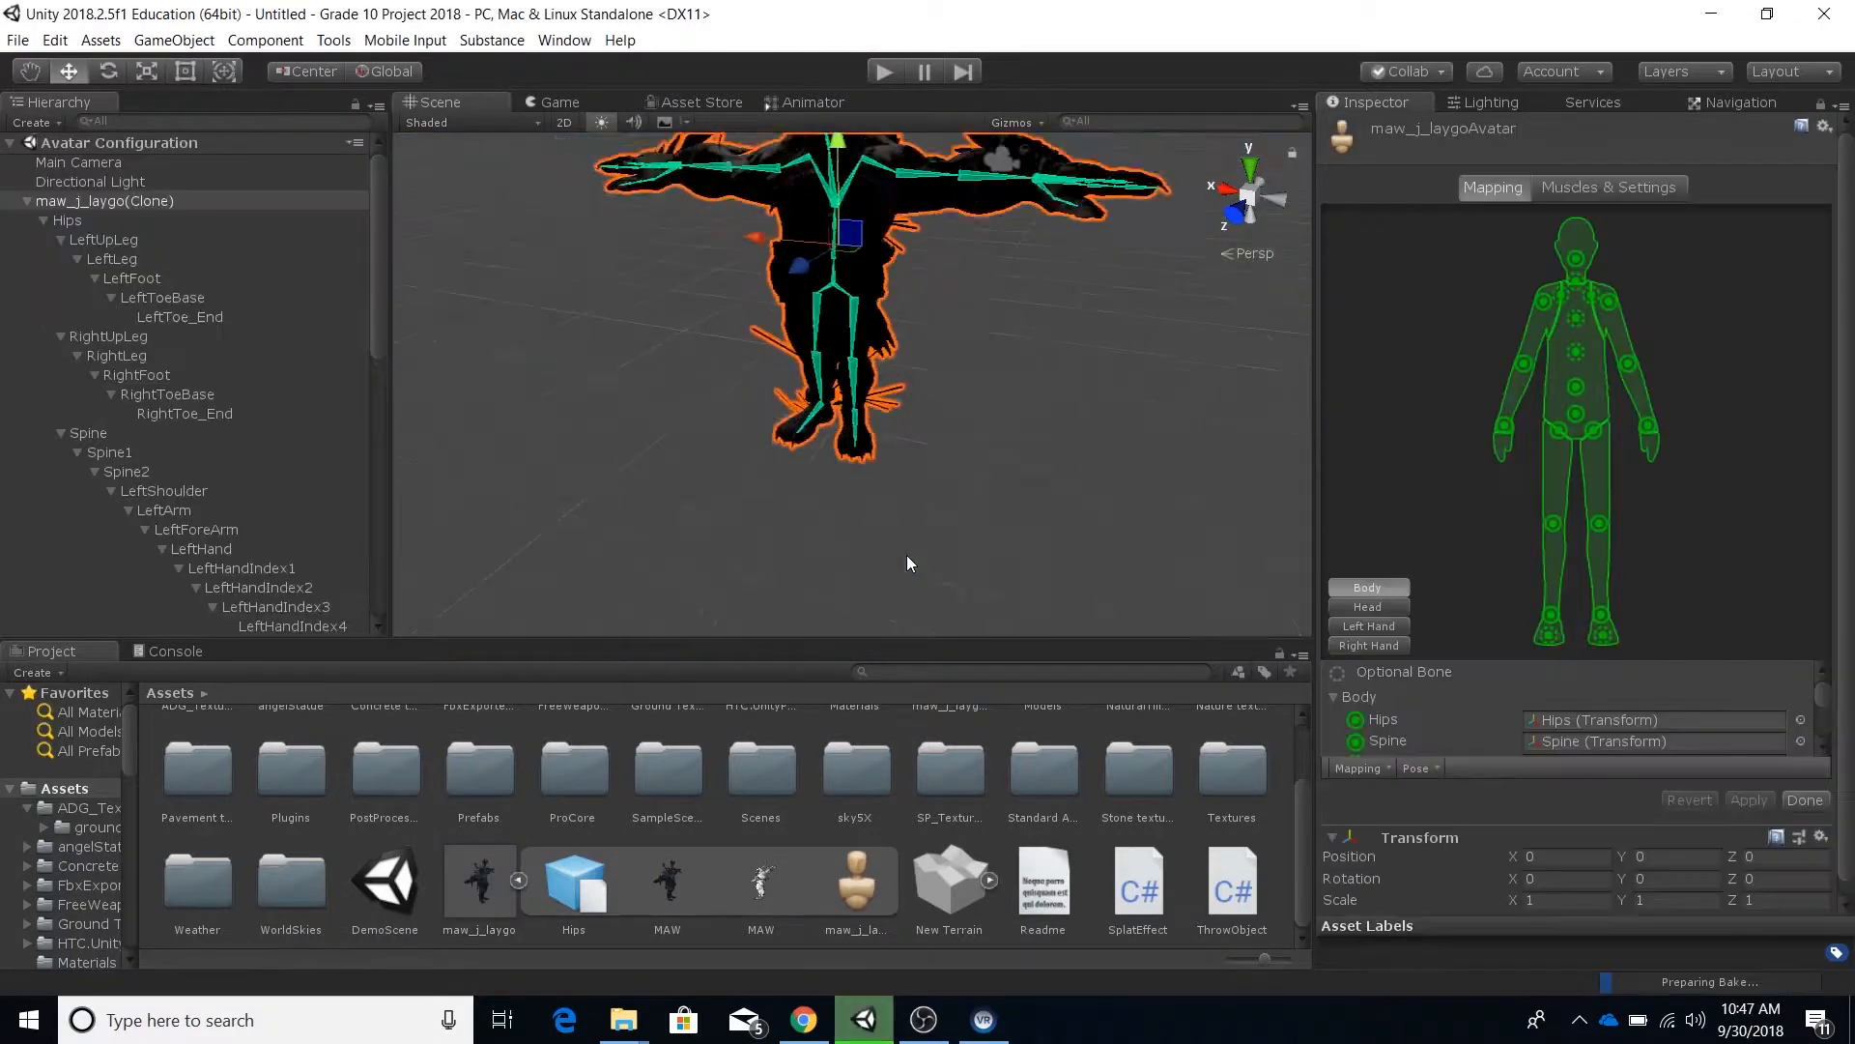
Step: Examine the maw_j_laygo avatar's bone mapping and its muscle settings, and close the avatar configuration
scroll(850, 460, "up", 2)
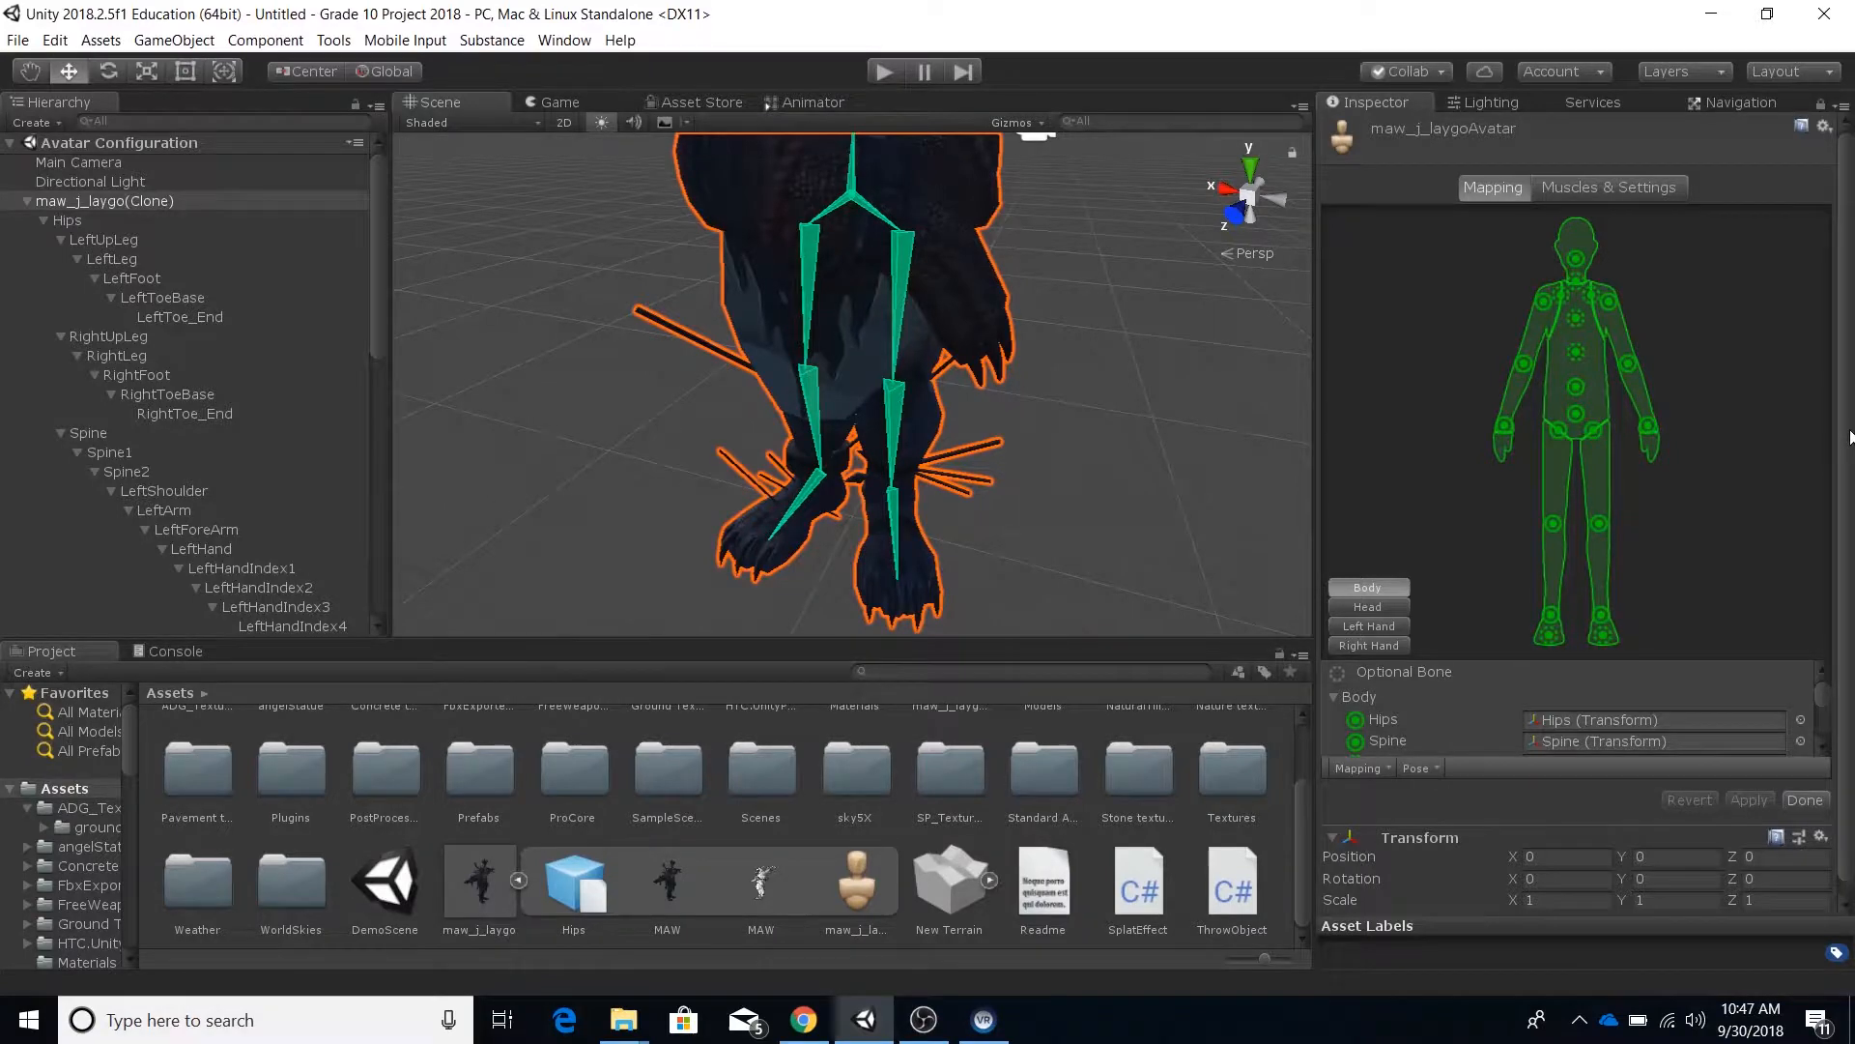
scroll(1841, 425, "down", 1)
scroll(1140, 369, "up", 3)
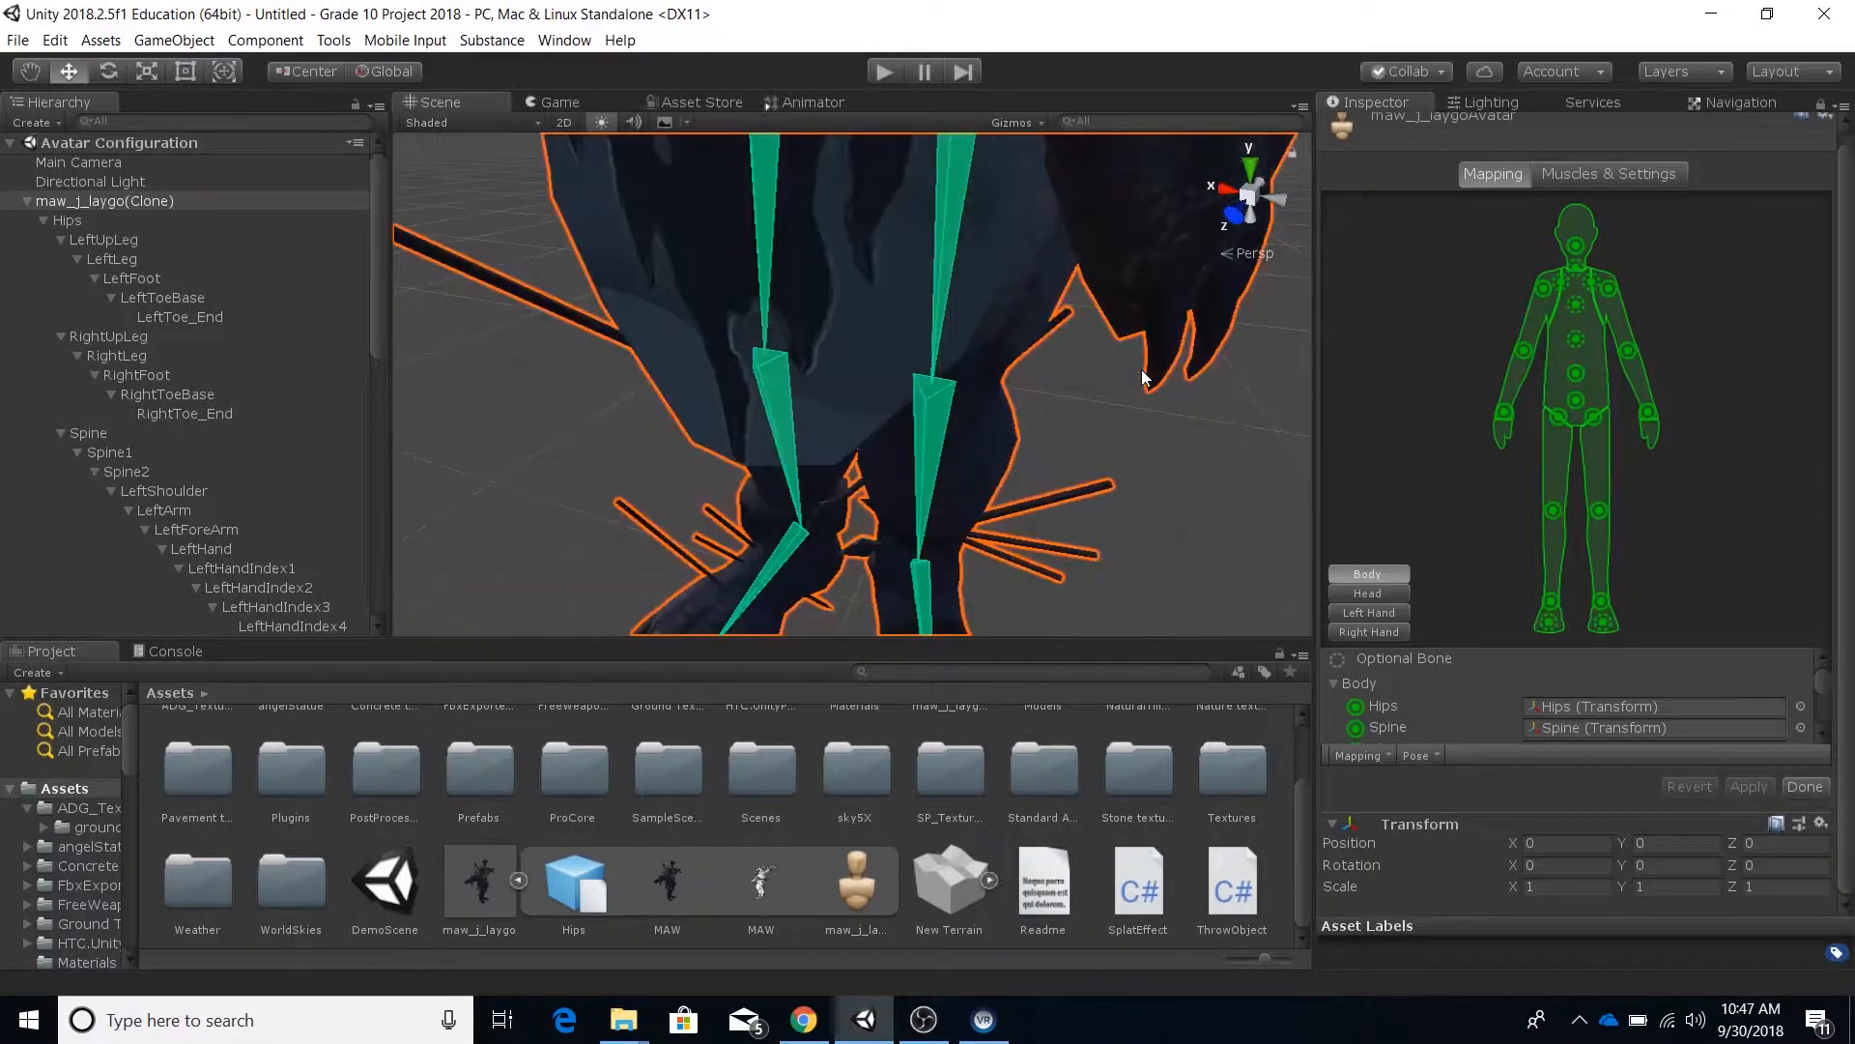
scroll(1141, 369, "down", 6)
scroll(1142, 375, "down", 1)
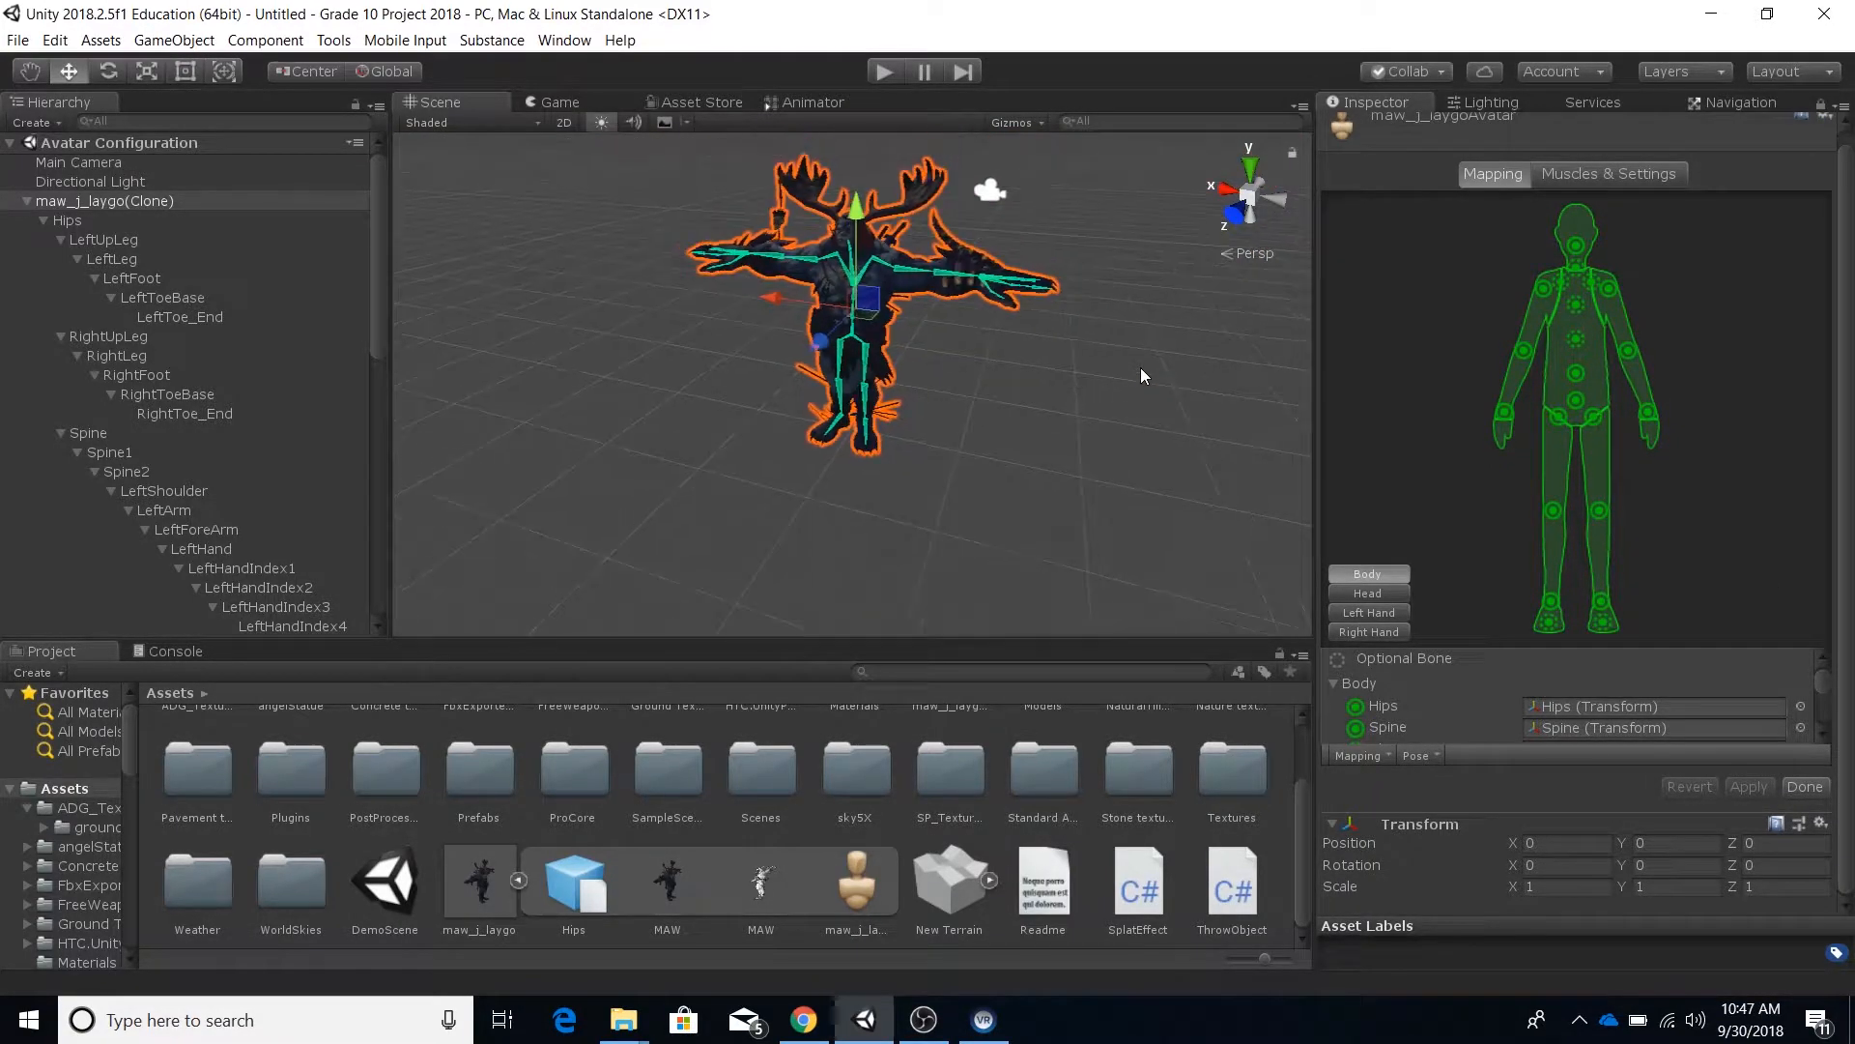
scroll(1142, 375, "up", 3)
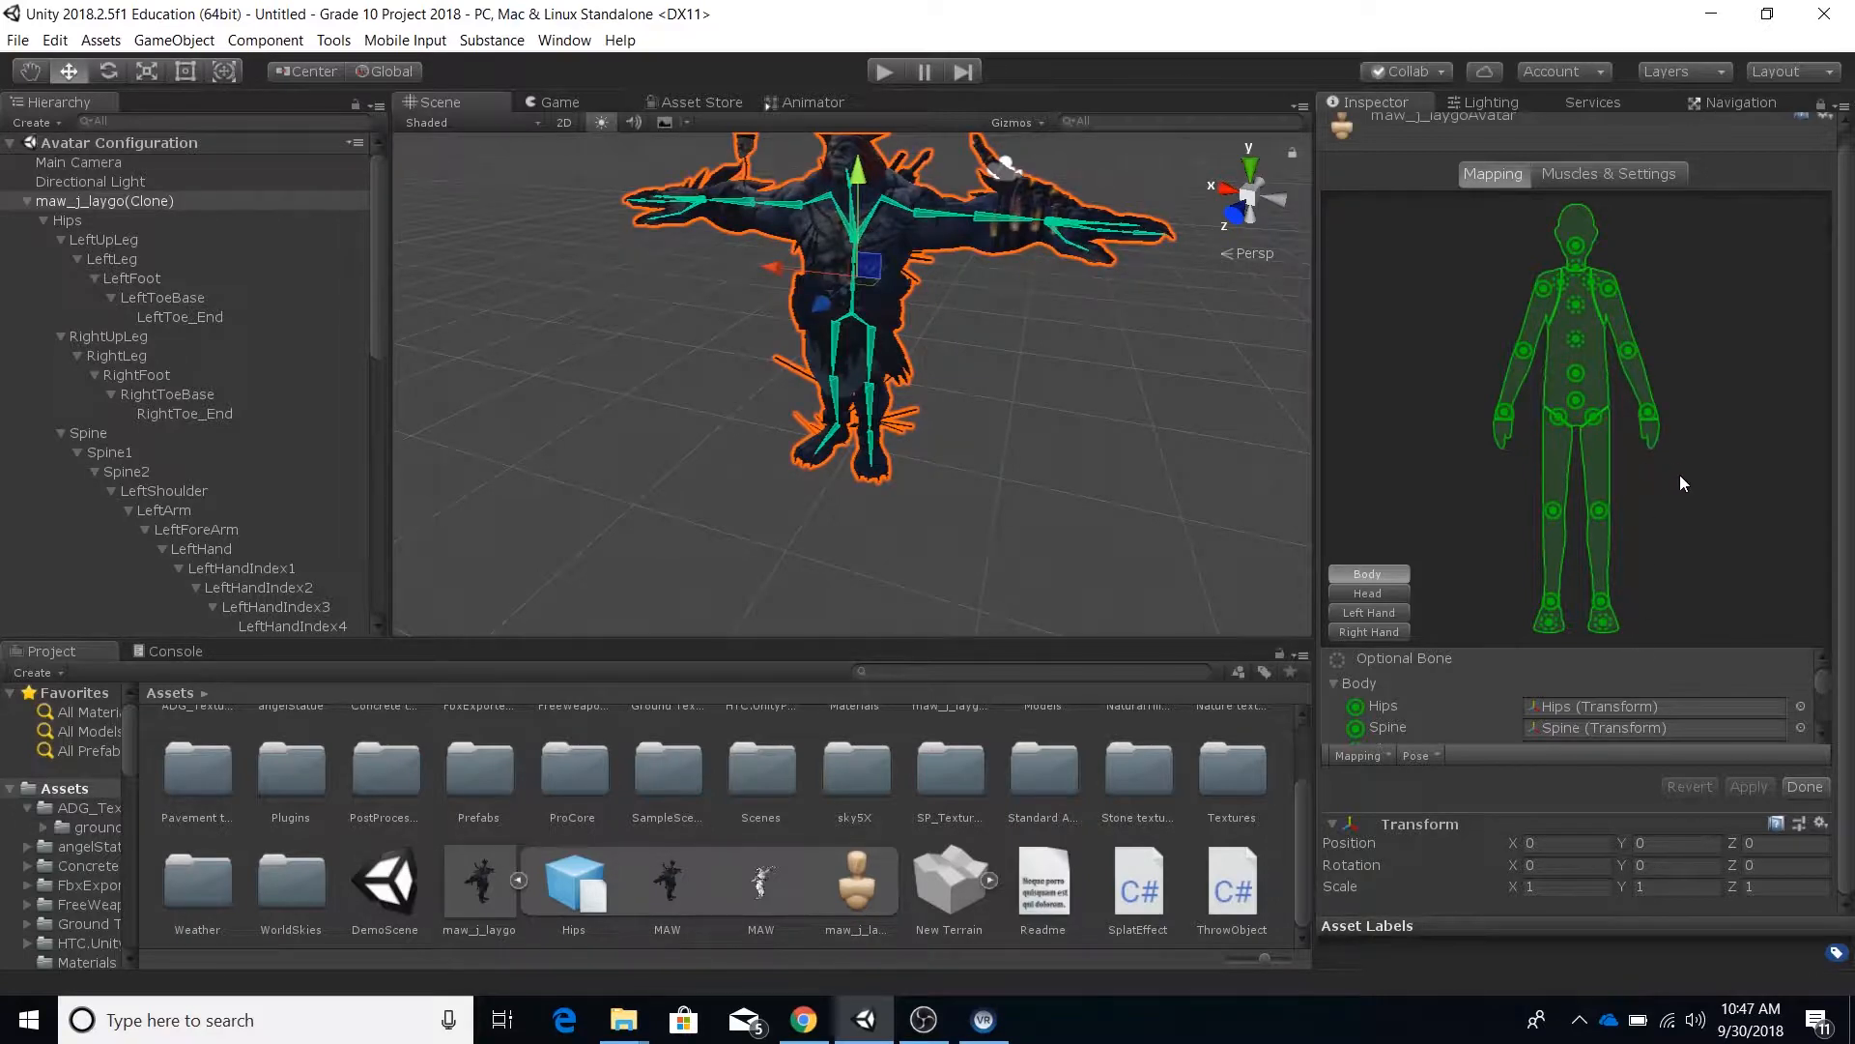
left_click(1591, 177)
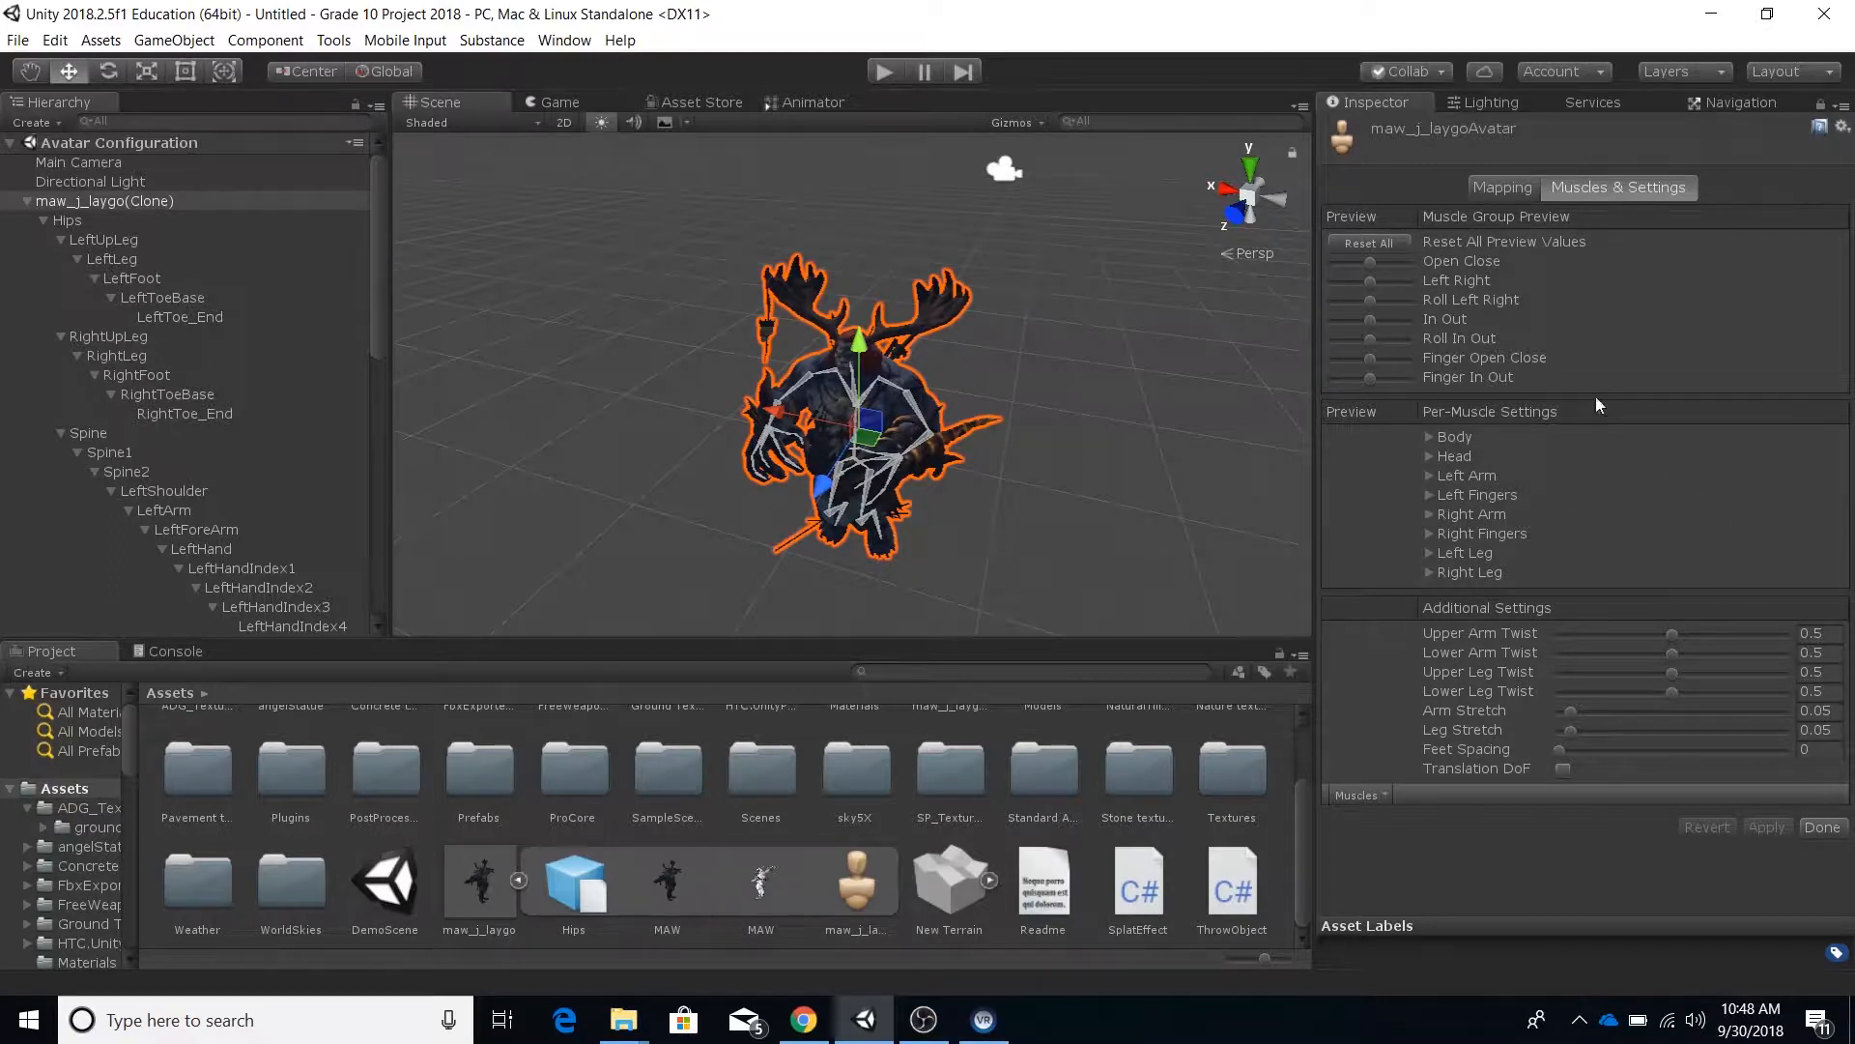
left_click(1823, 828)
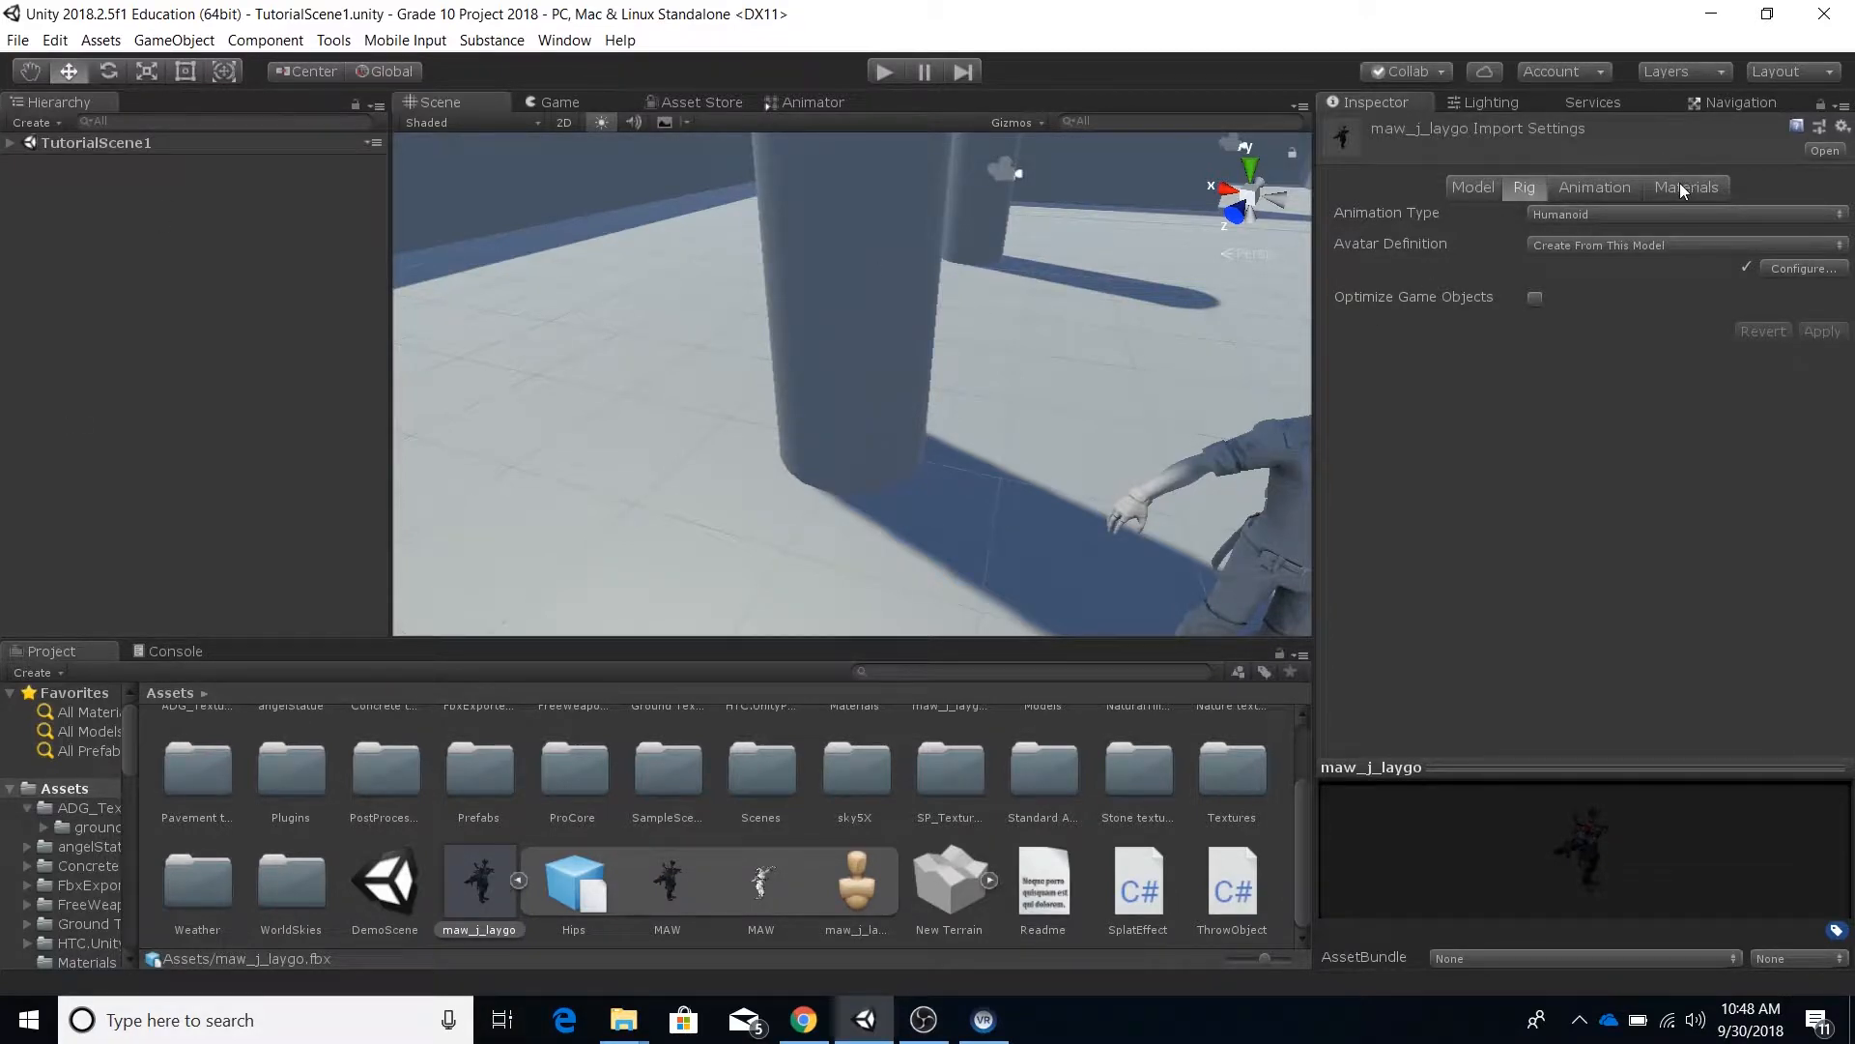
Step: Review maw_j_laygo's Animation and Materials import settings, including the material Location options, and look at the asset's sub-objects
left_click(1602, 191)
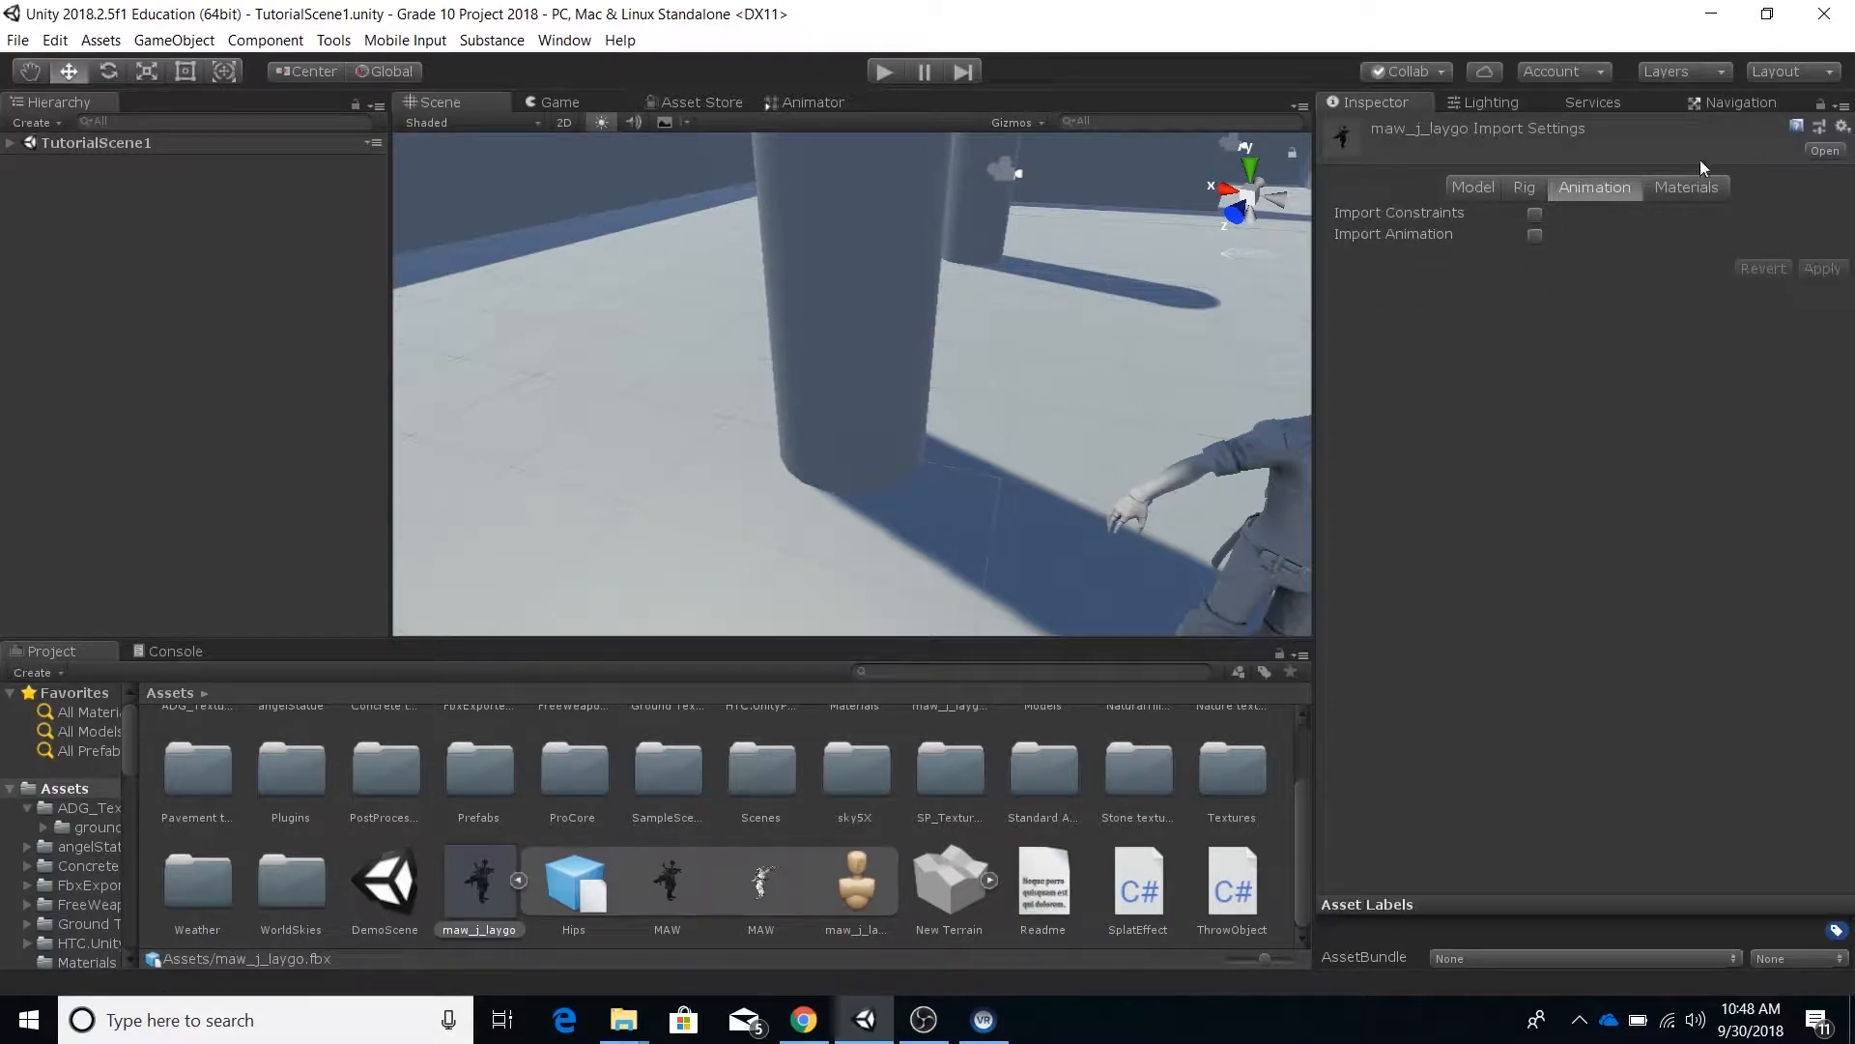
left_click(1687, 184)
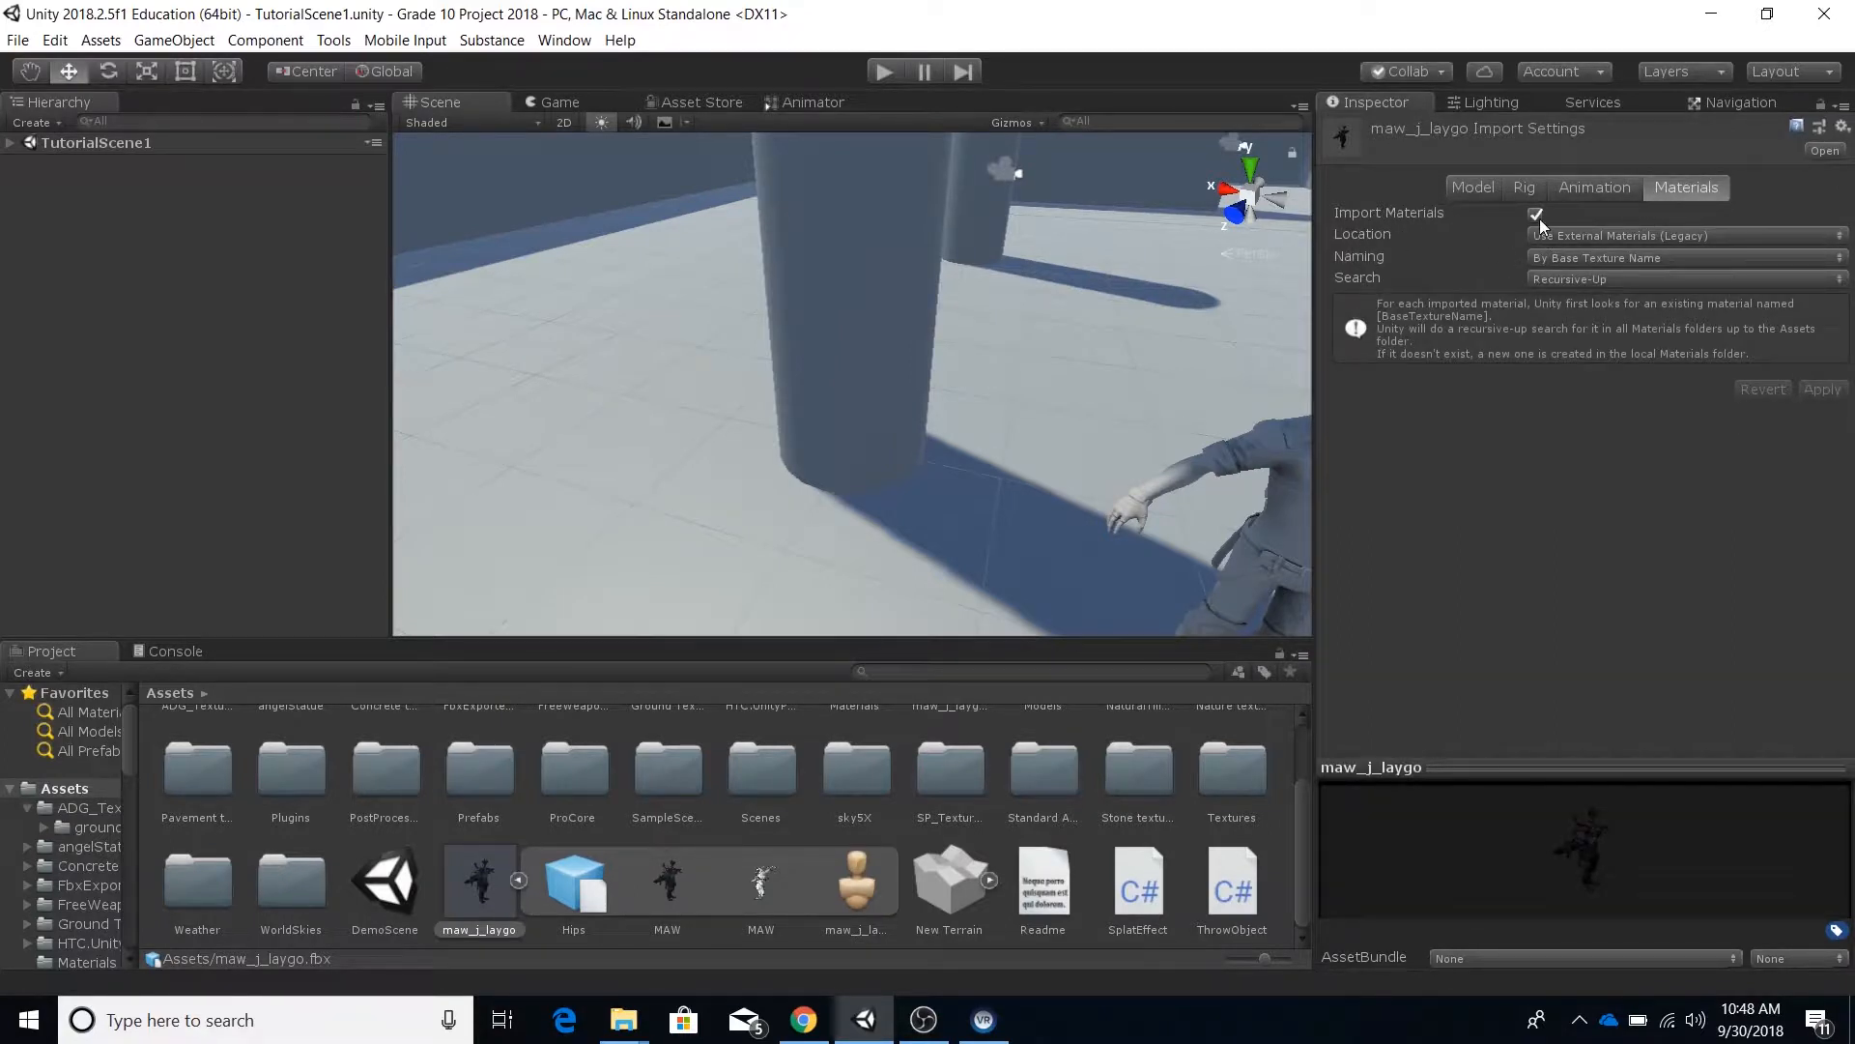
left_click(1590, 234)
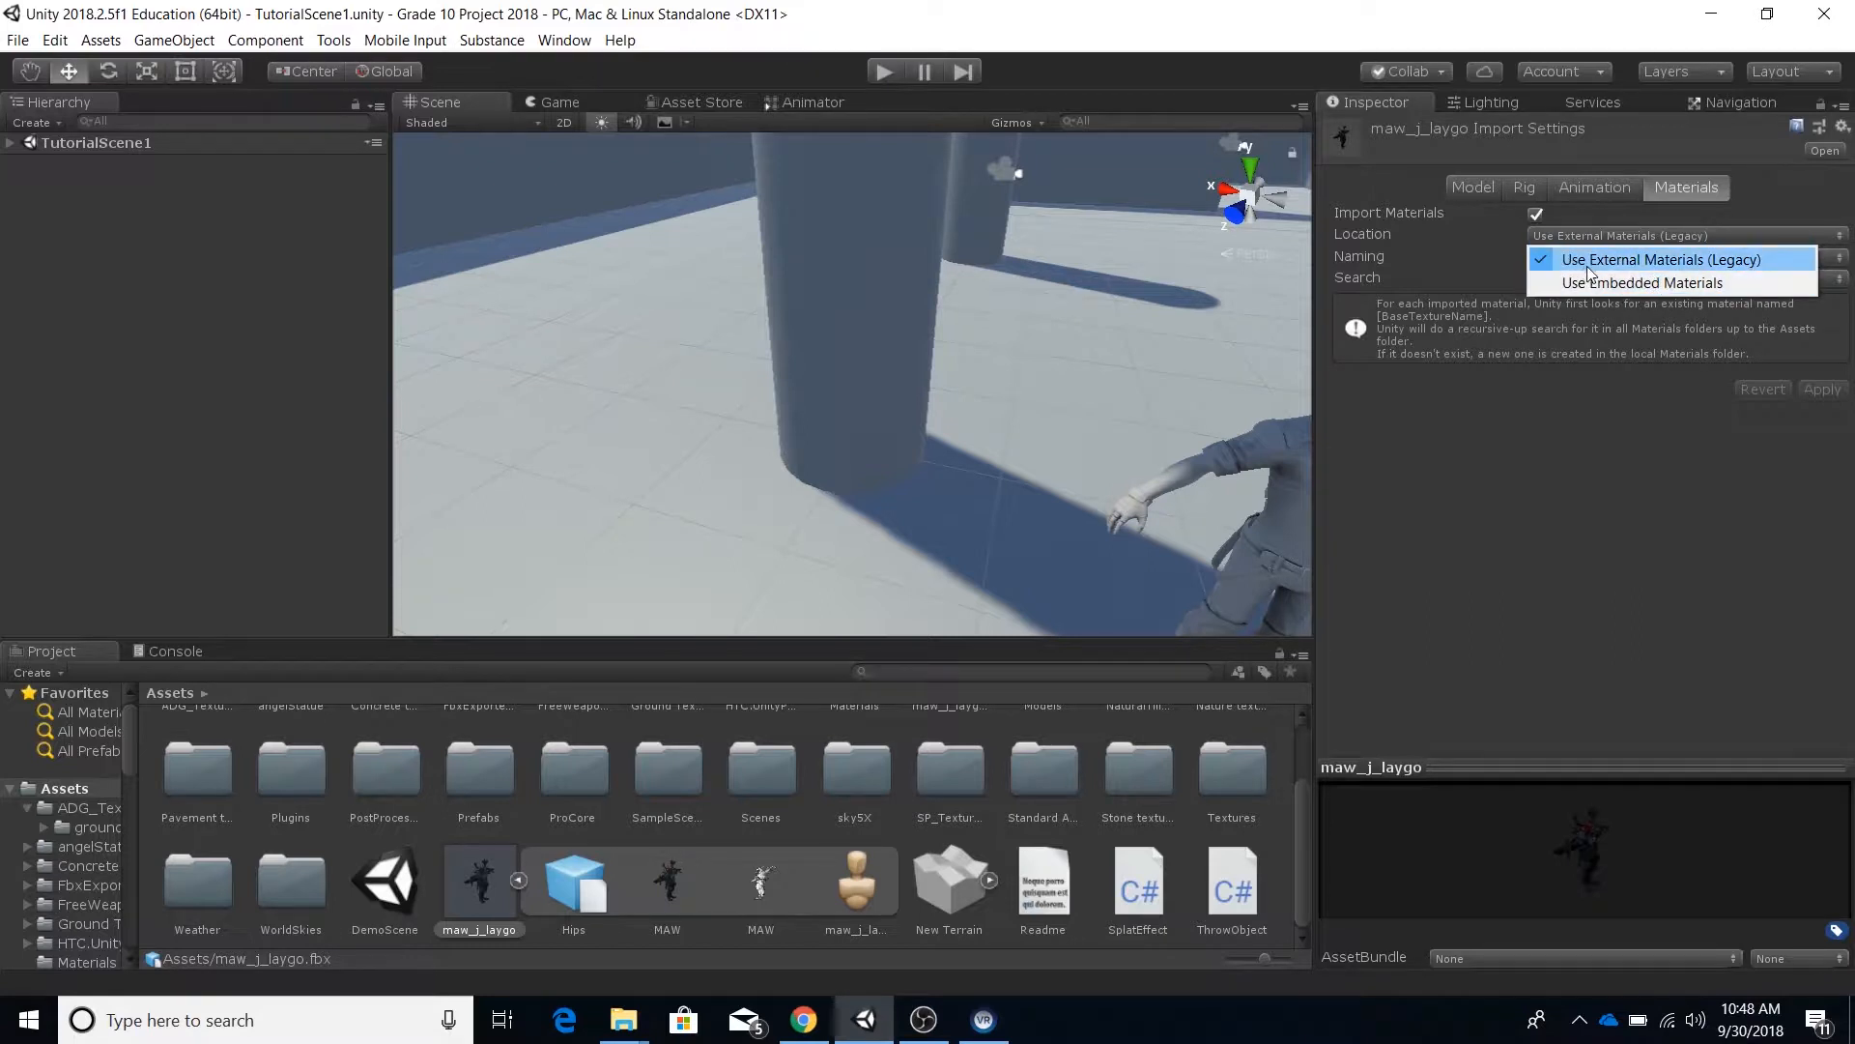
left_click(1516, 456)
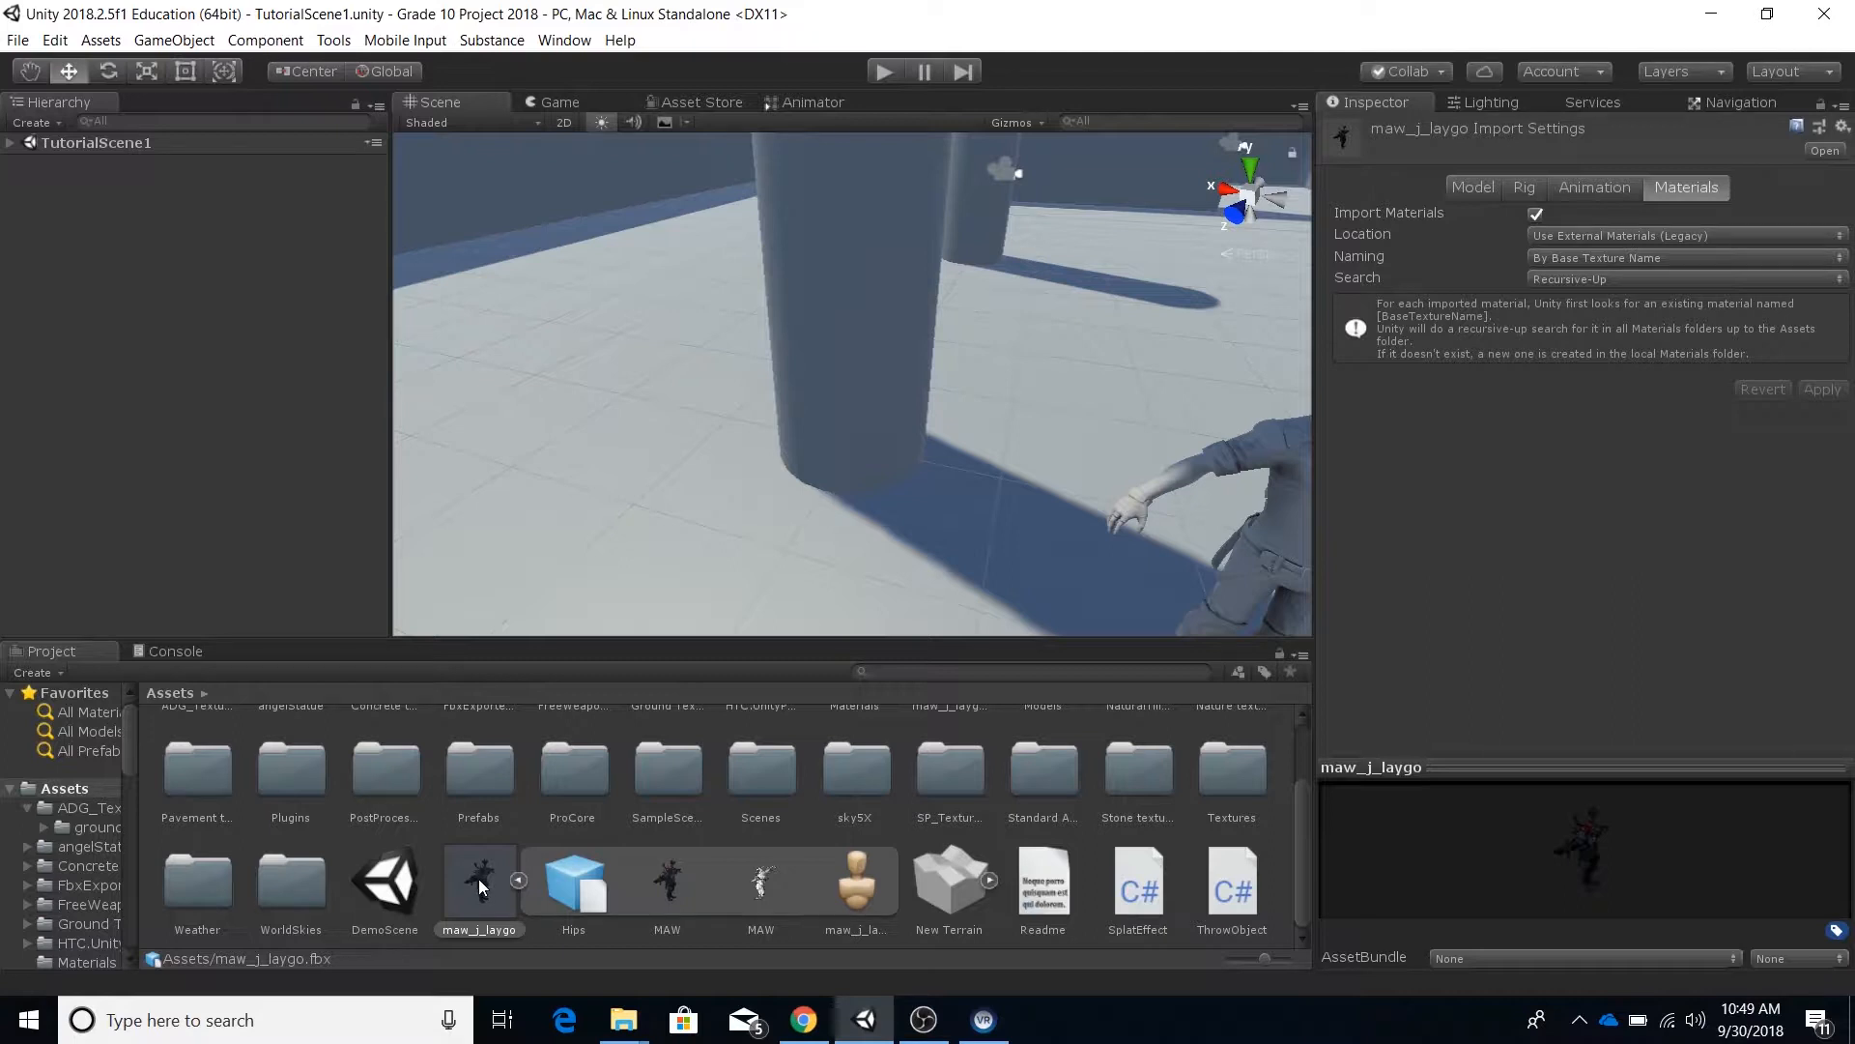
left_click(519, 880)
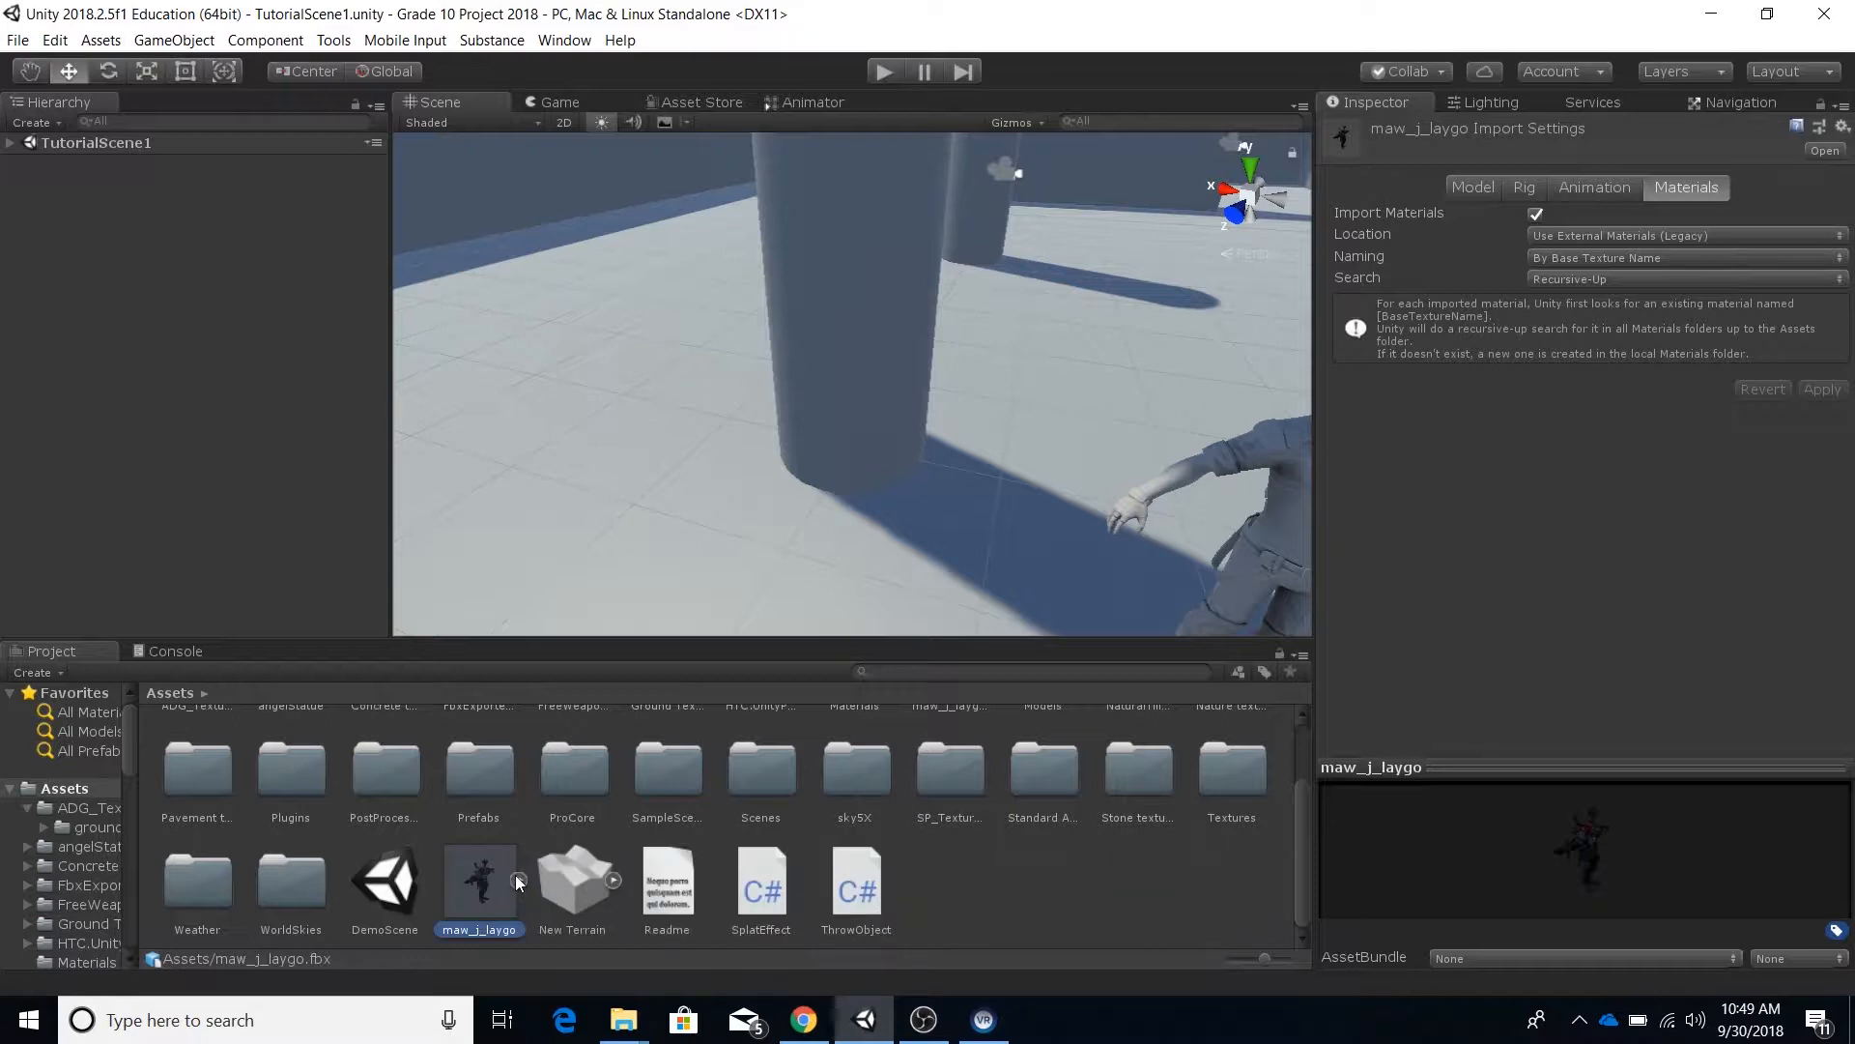
left_click(516, 877)
left_click(516, 876)
left_click(516, 877)
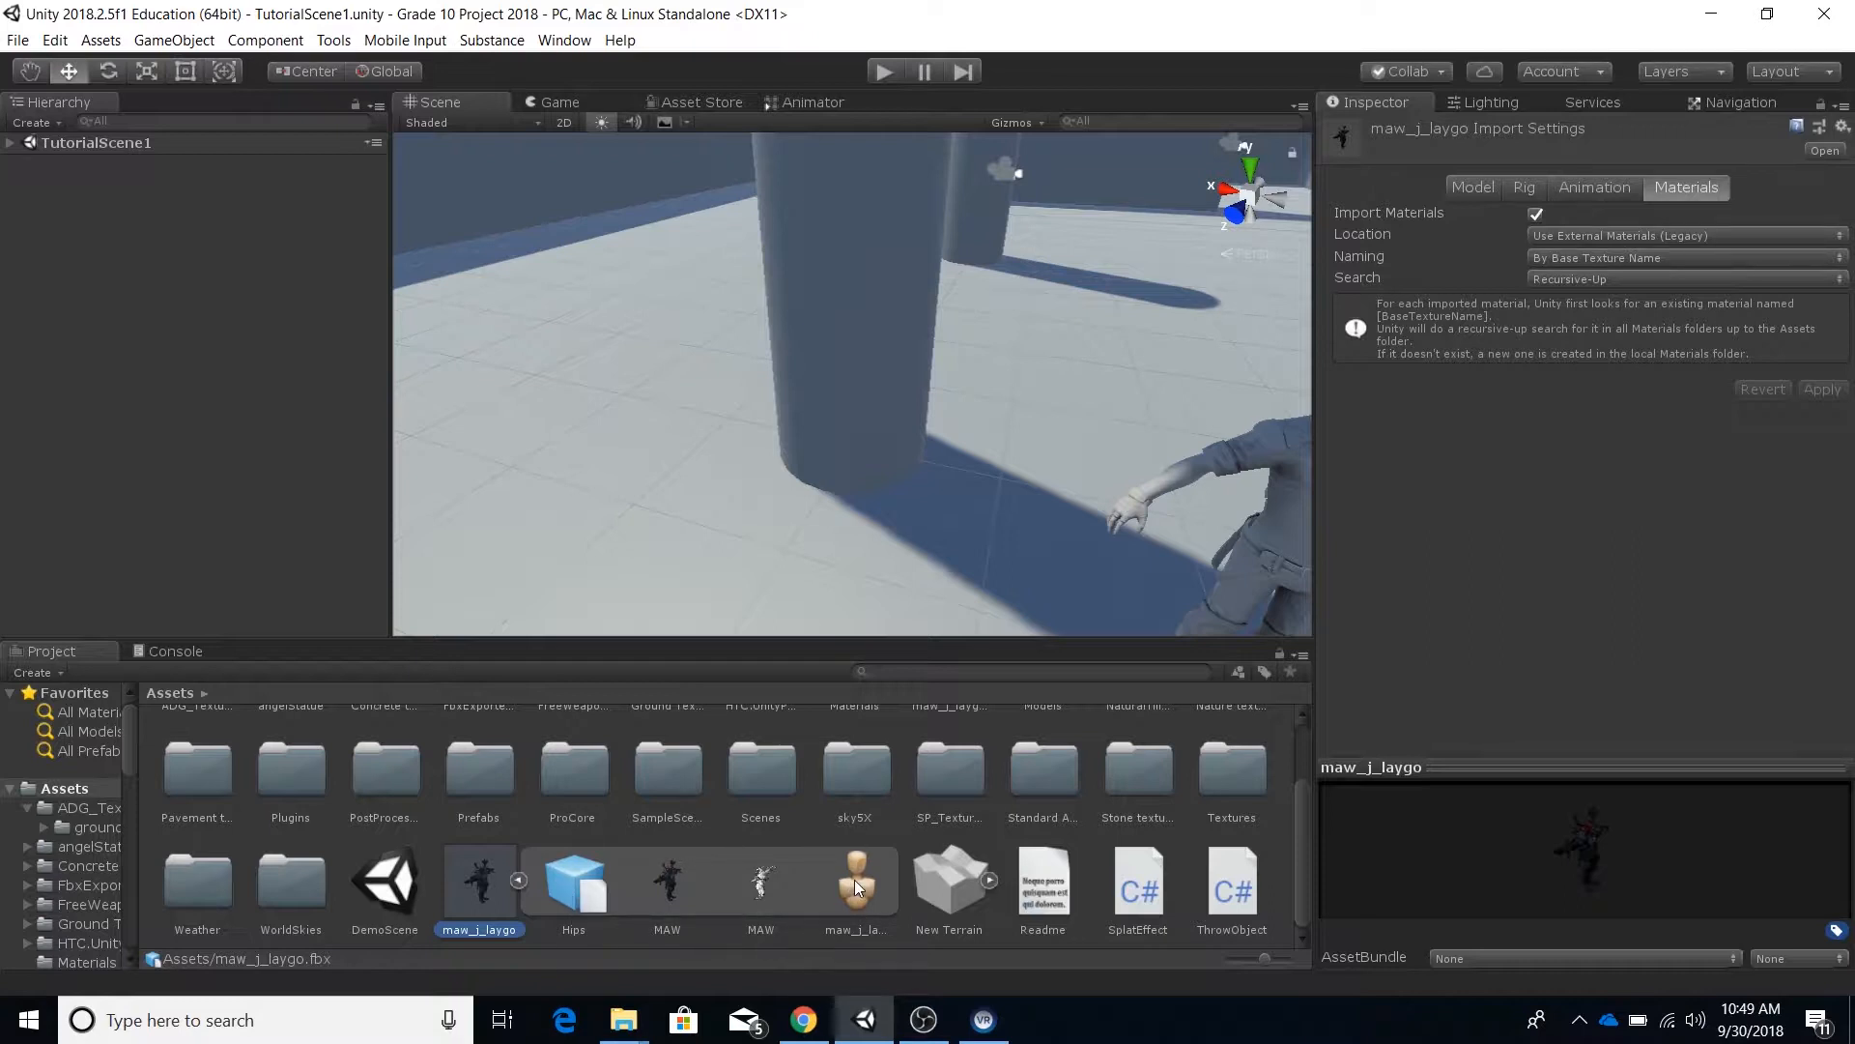
Step: Place the maw_j_laygo model in TutorialScene1 over AIThirdPersonController, shifting it to about Z 1.08
left_click(10, 143)
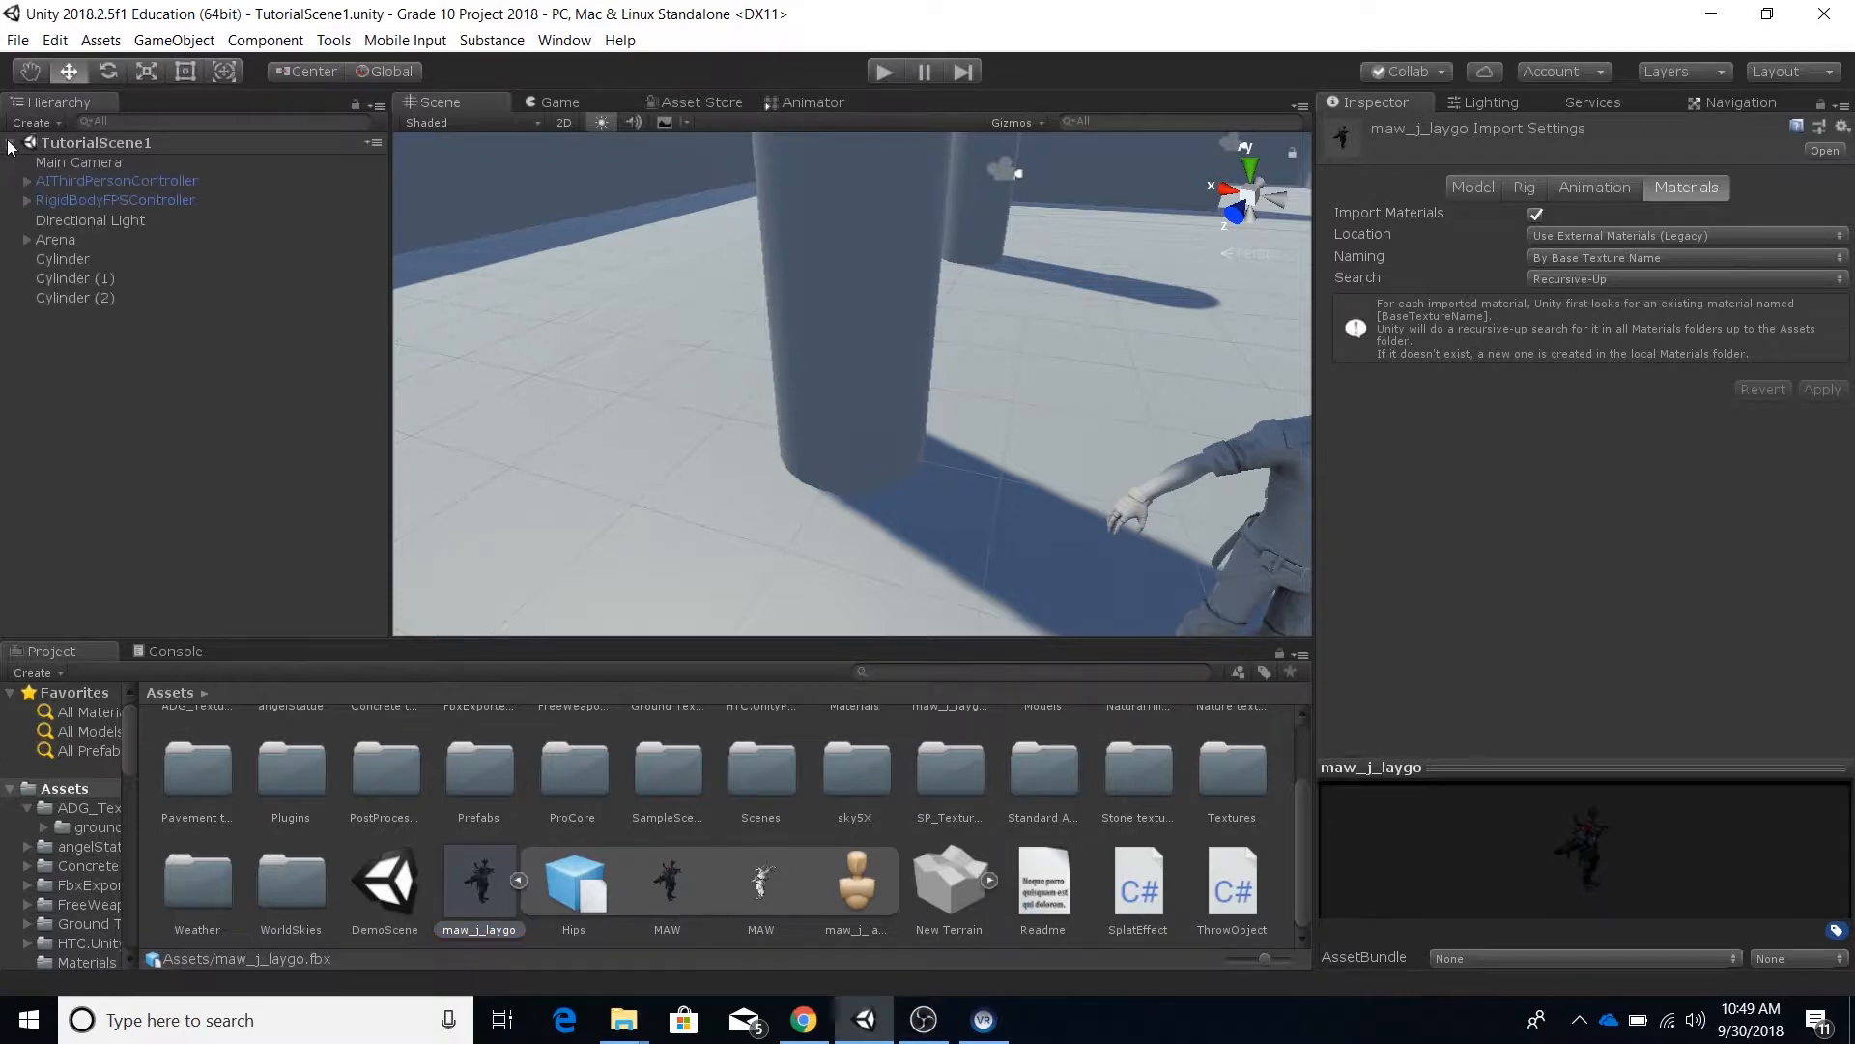
left_click(74, 179)
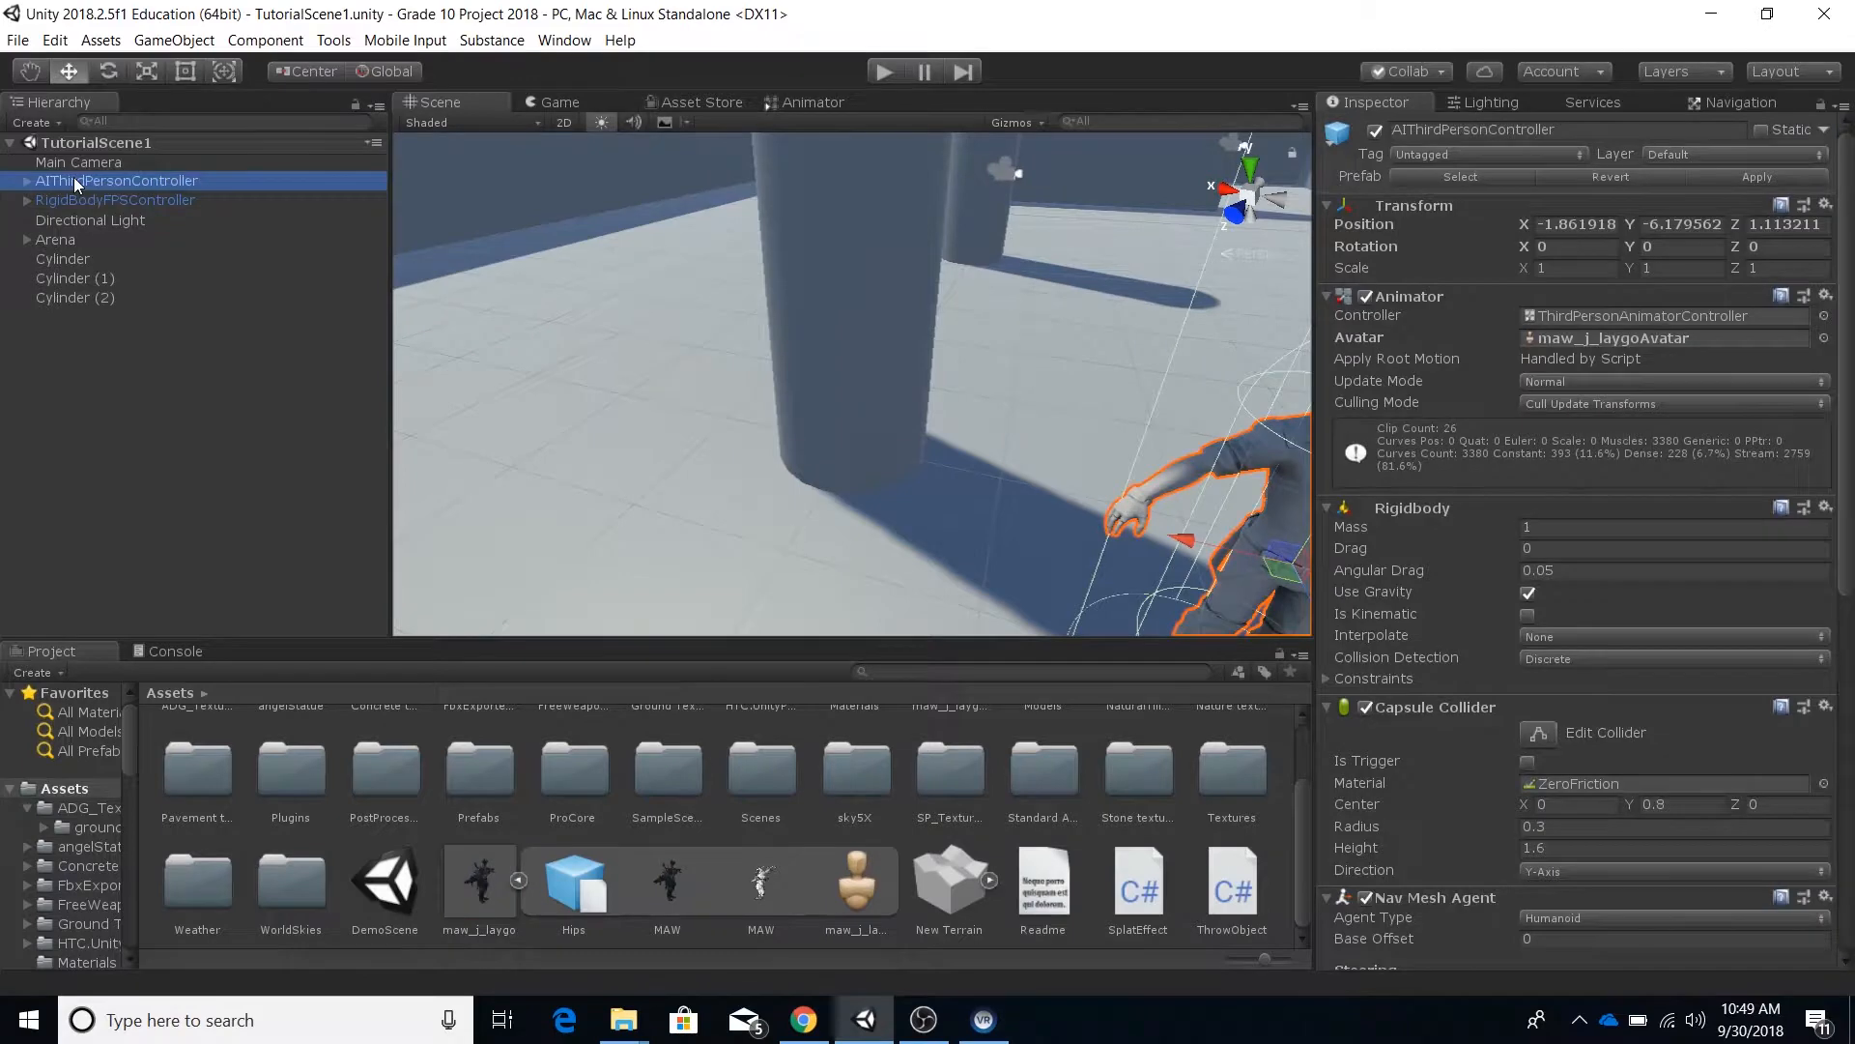
key("f")
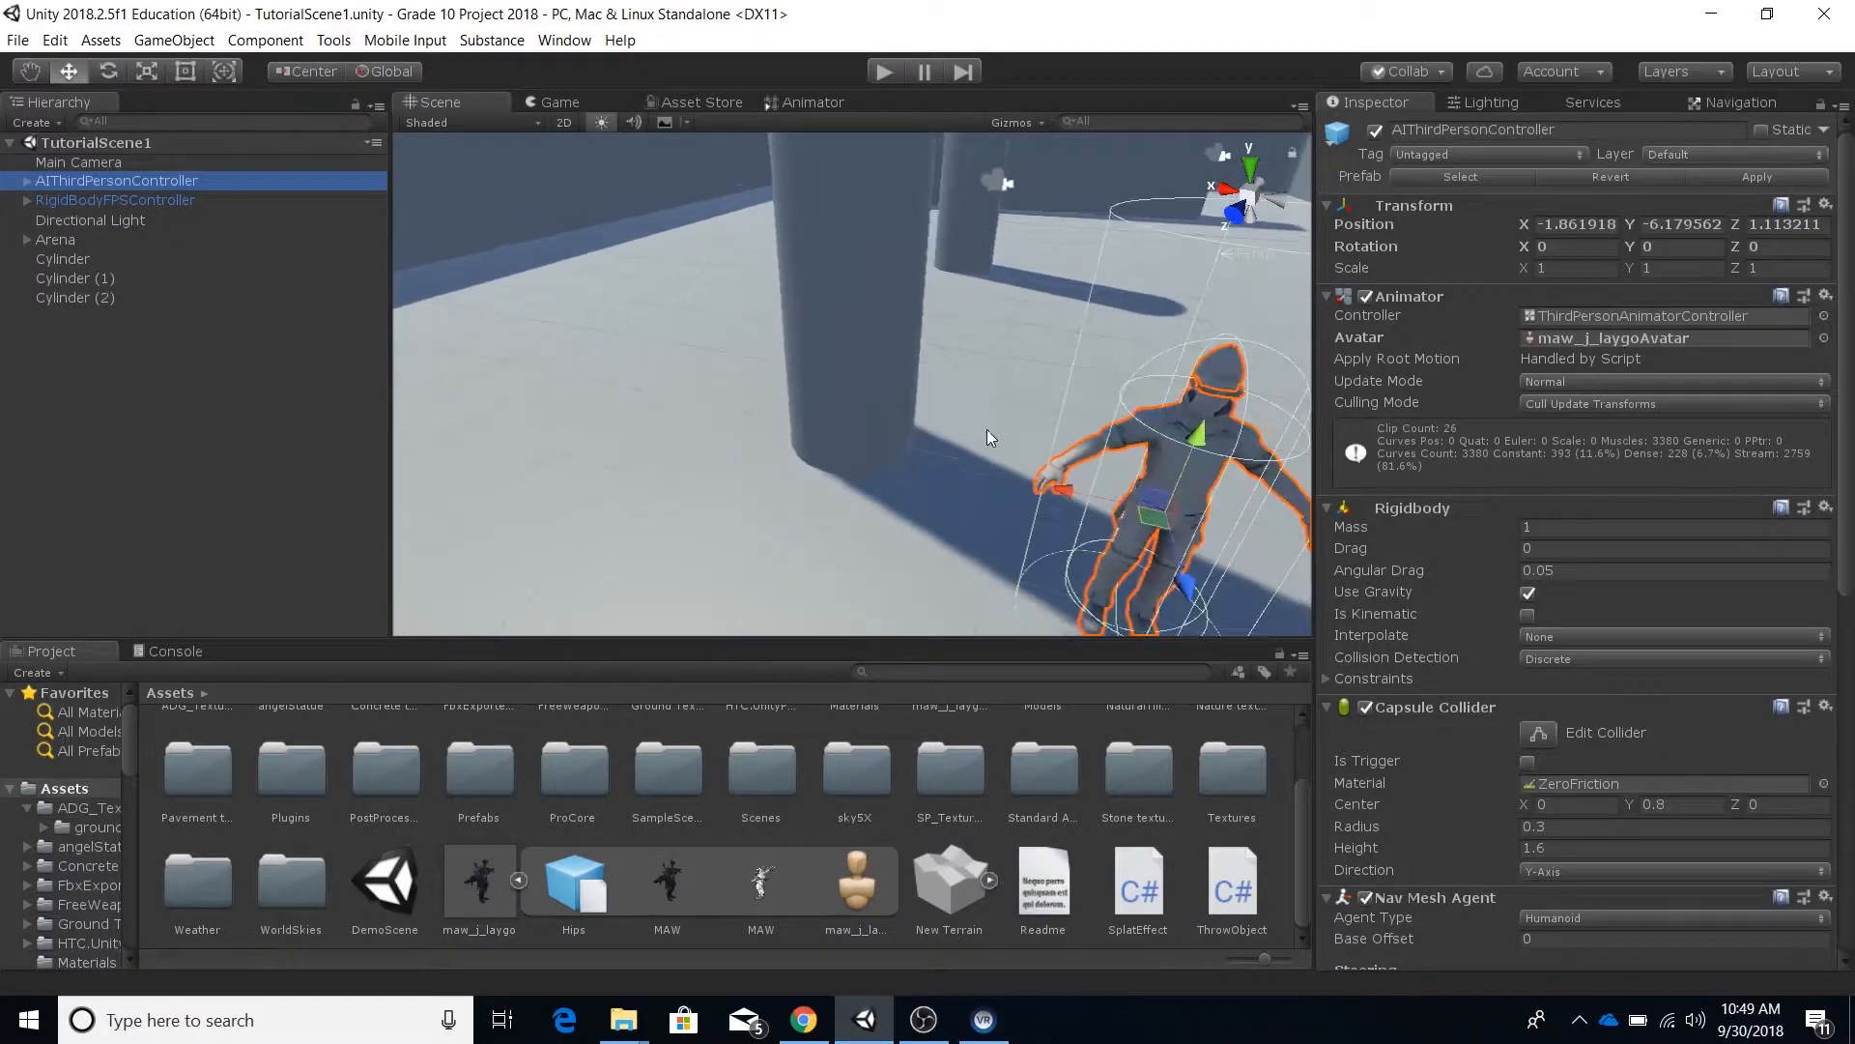
middle_click_drag(1051, 475, 889, 379)
scroll(889, 380, "up", 2)
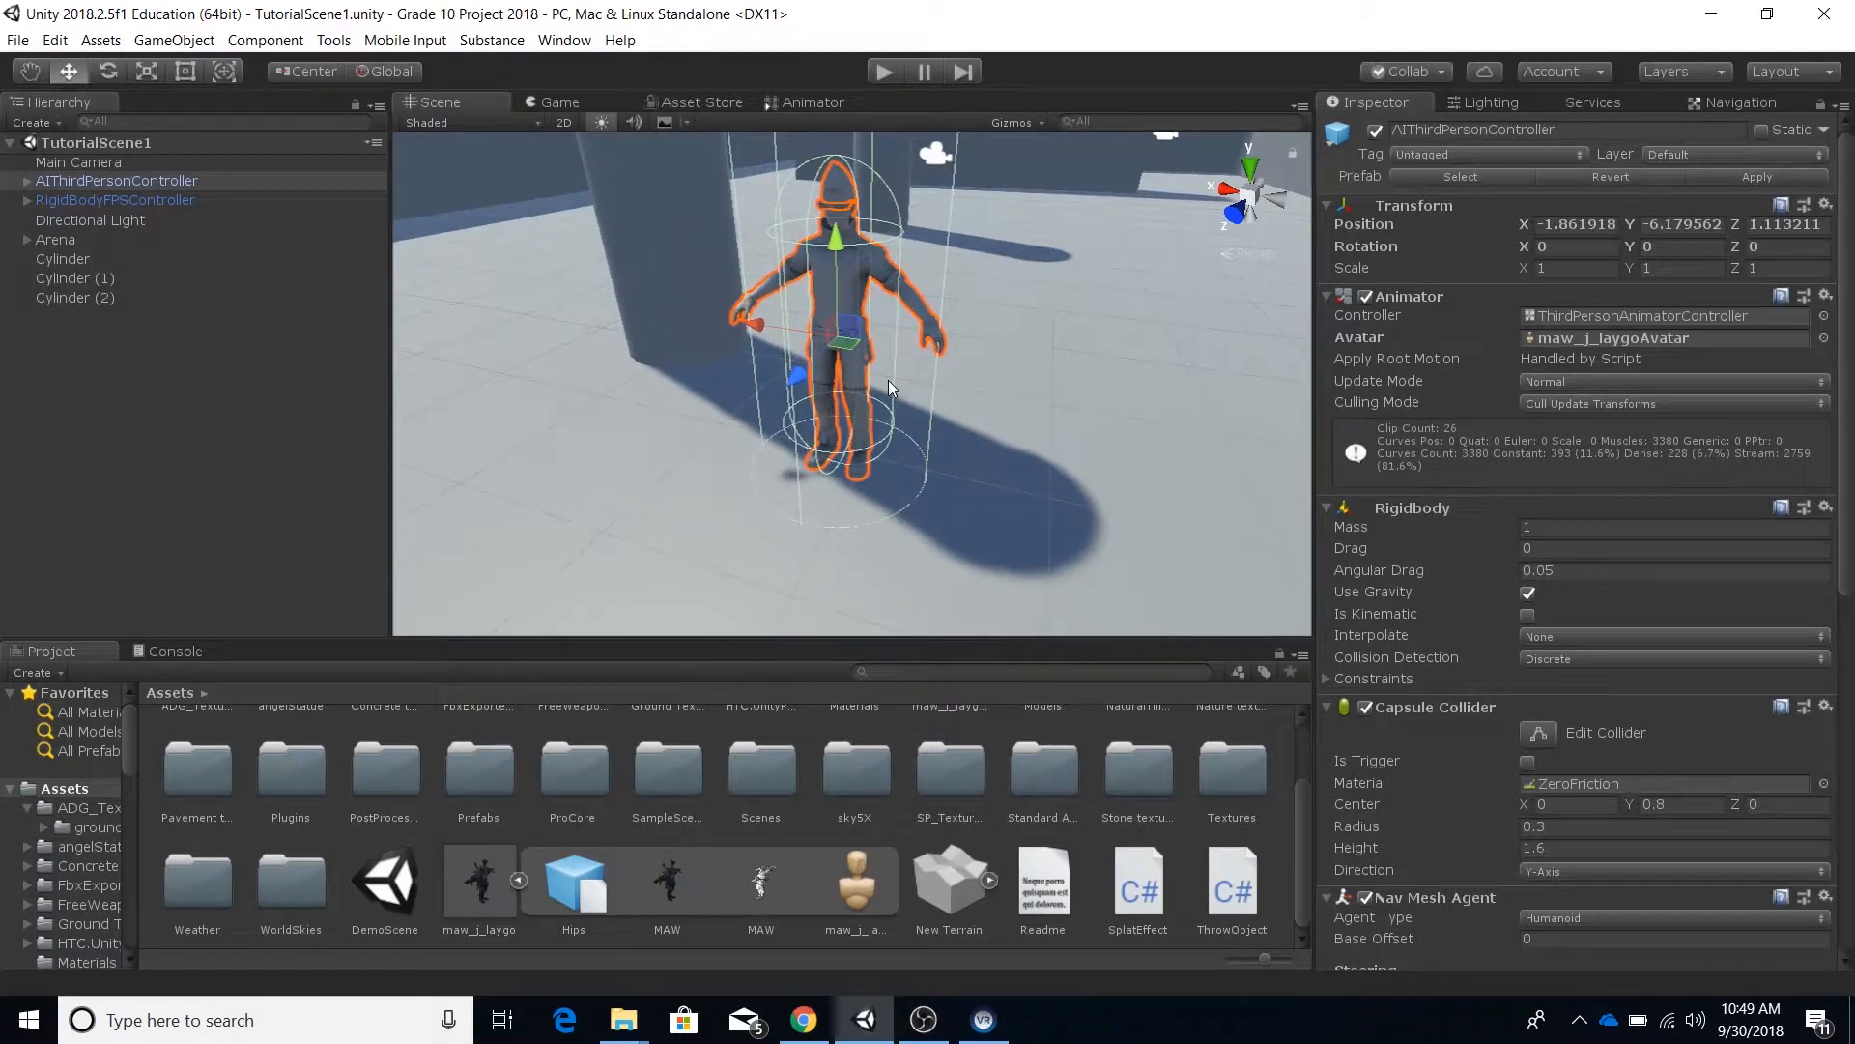
left_click_drag(480, 881, 841, 473)
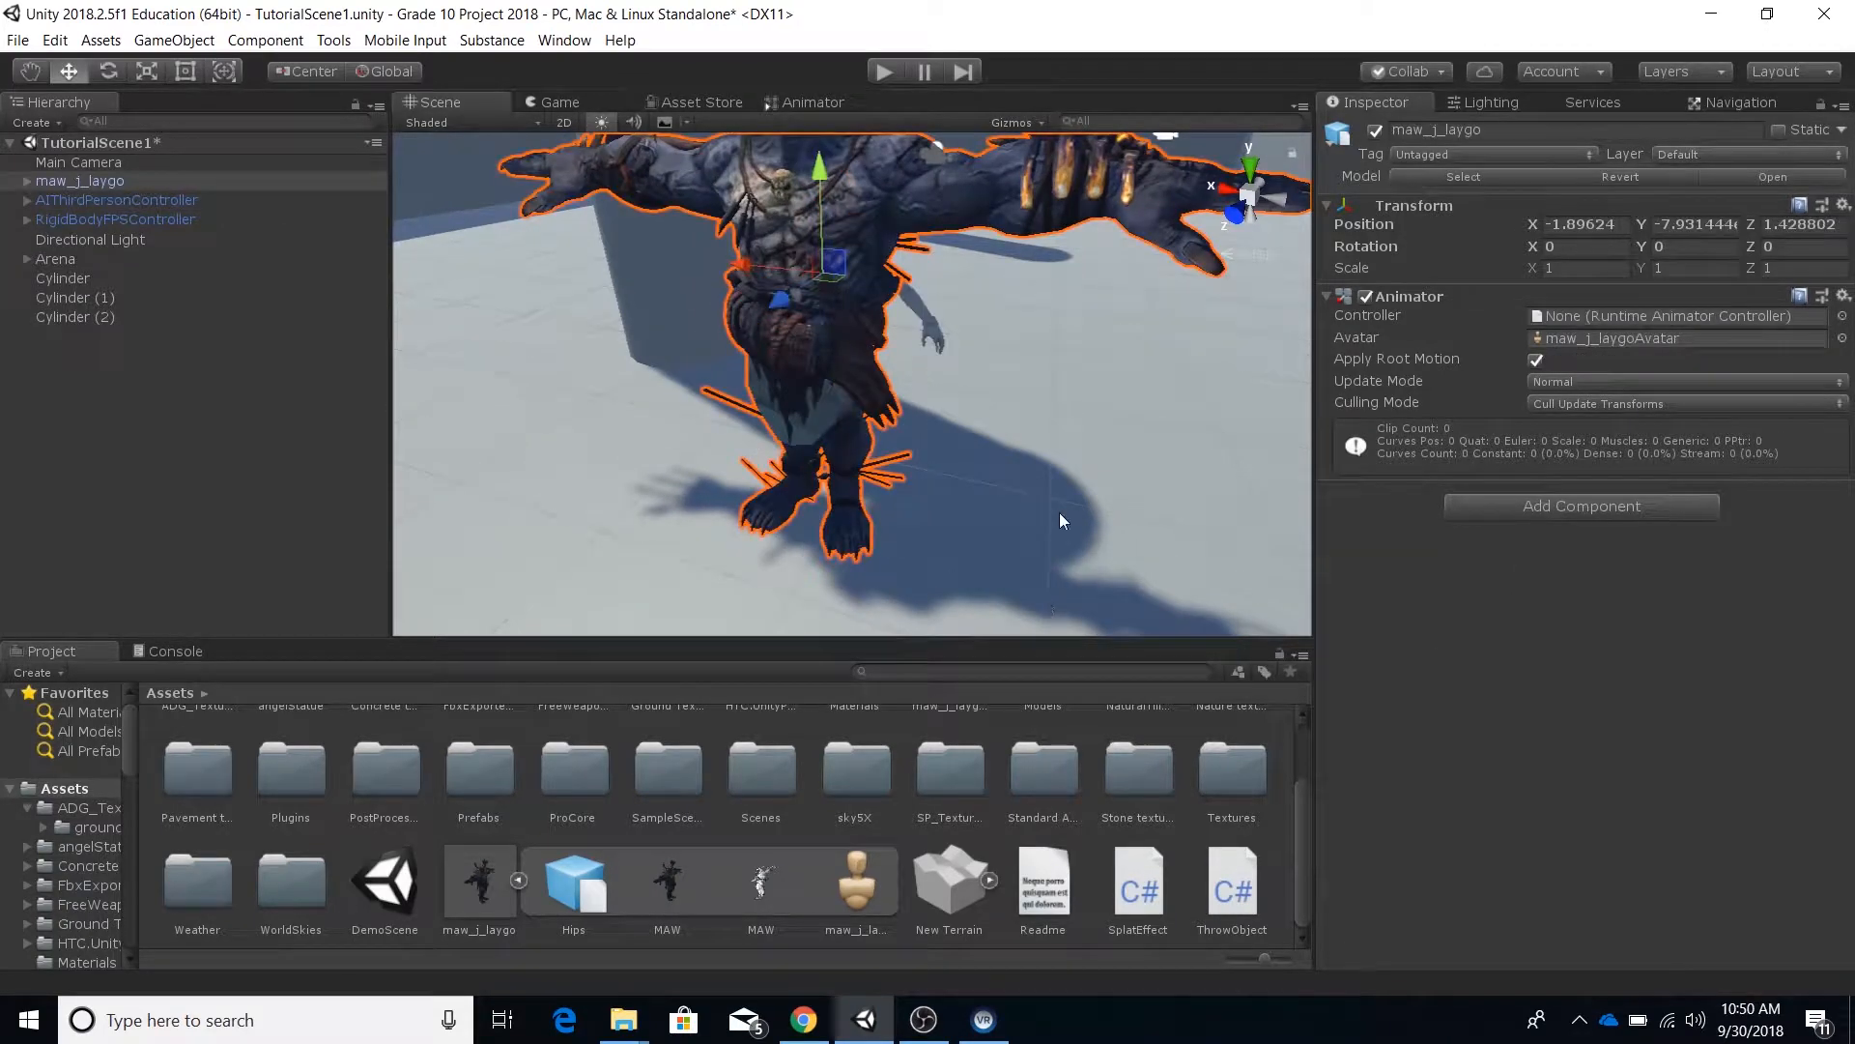
left_click_drag(1097, 479, 669, 436, "alt")
left_click_drag(510, 224, 966, 463)
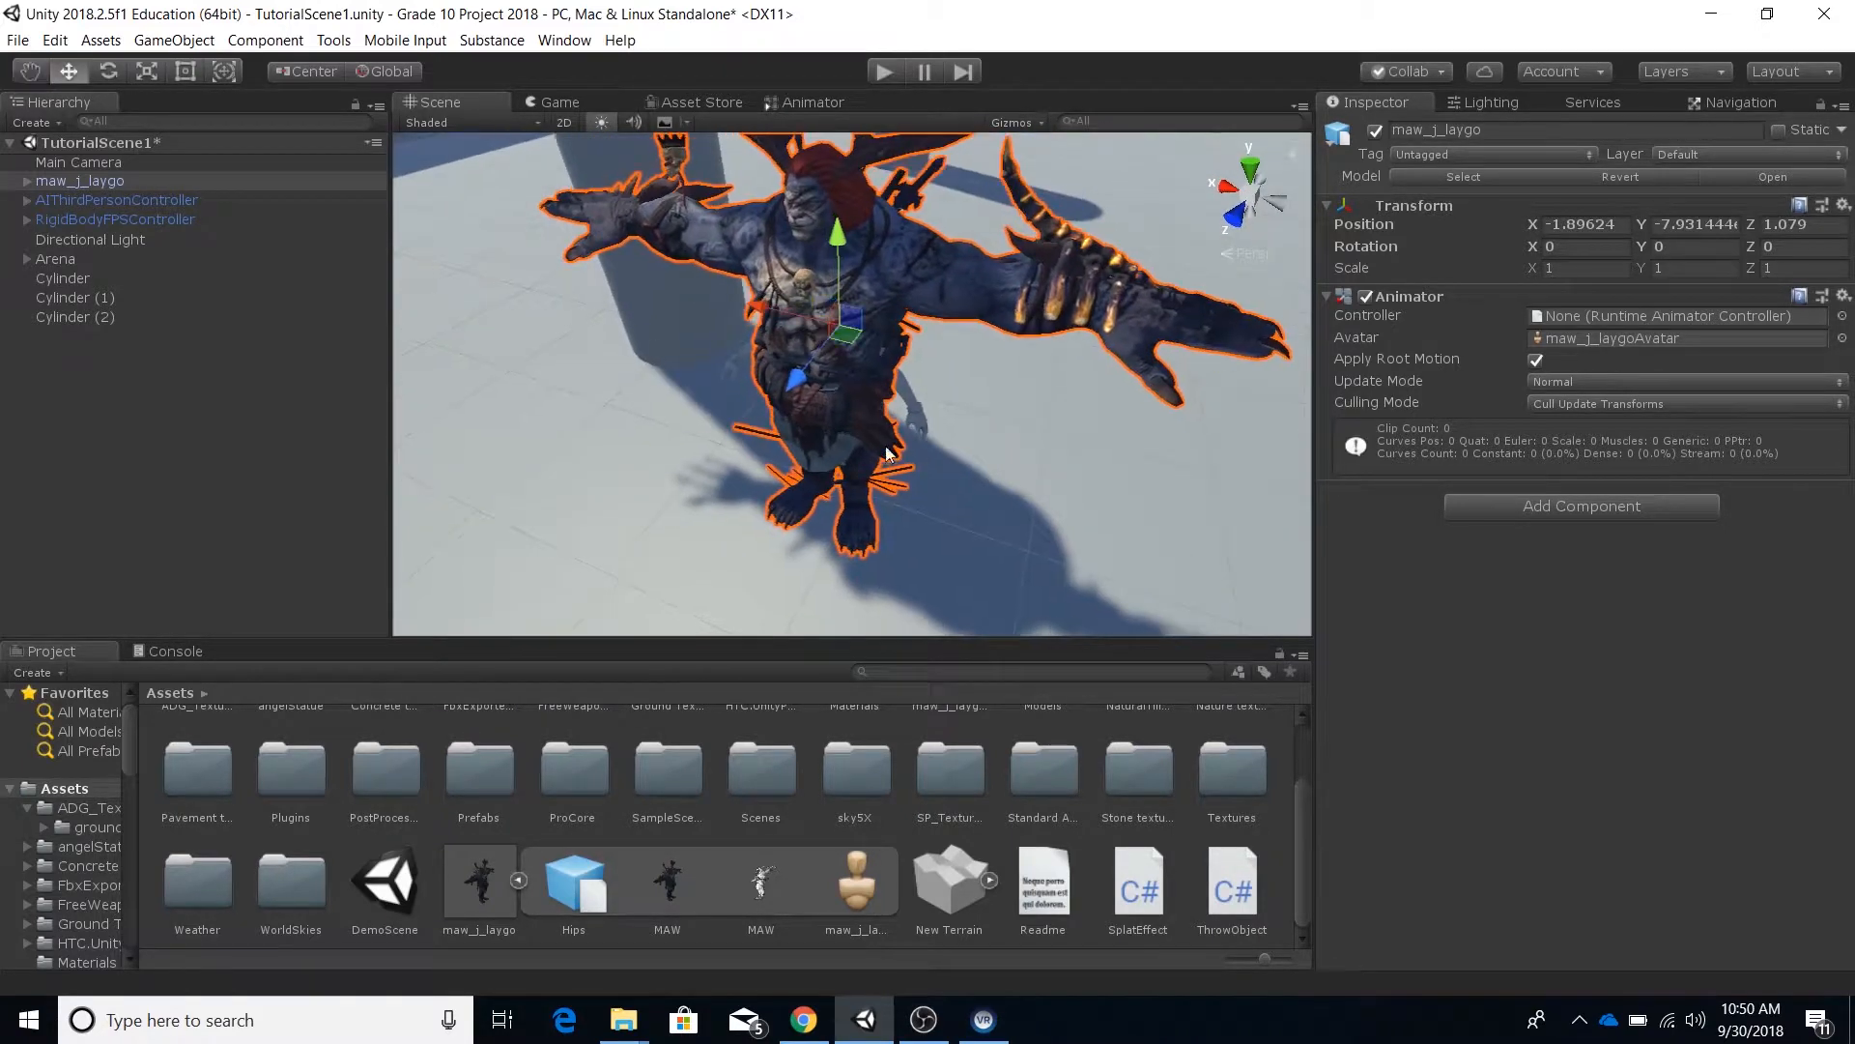
Step: Scale maw_j_laygo down uniformly to about 0.84 and lower it to the floor at about Y -0.035
left_click(143, 71)
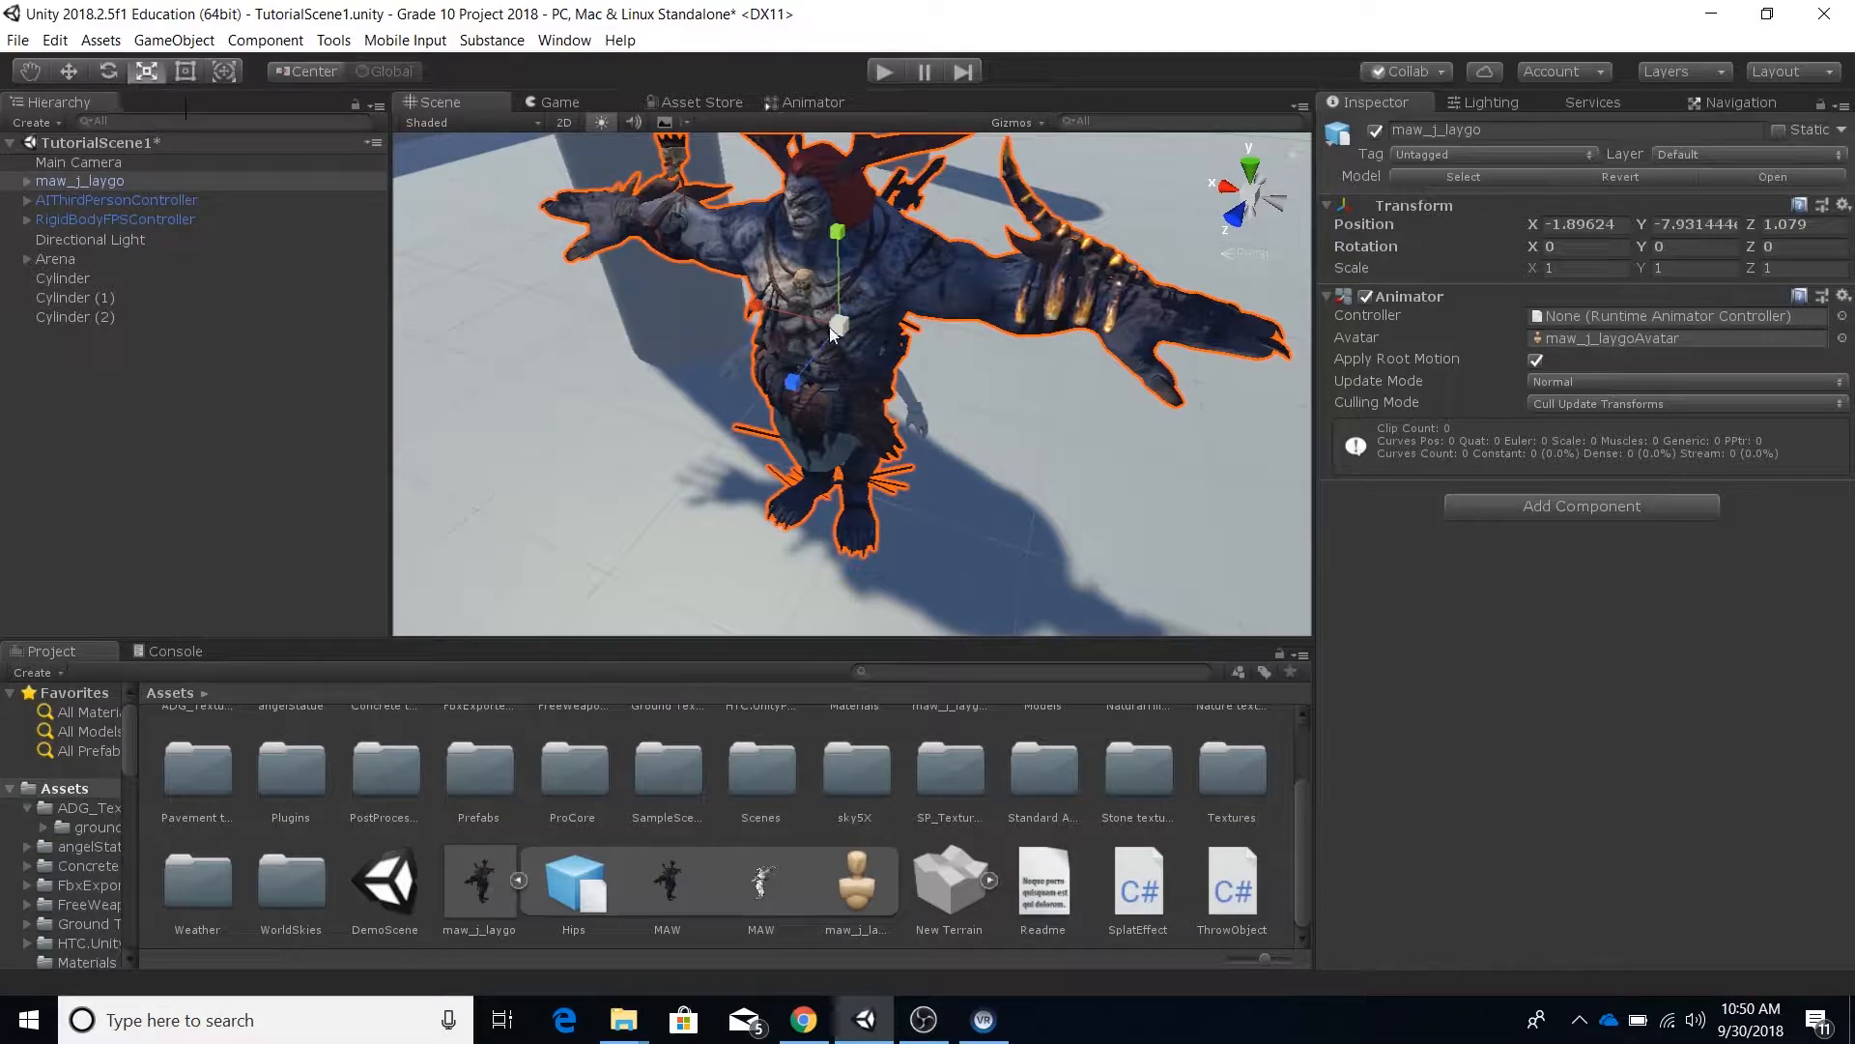
left_click_drag(840, 329, 824, 331)
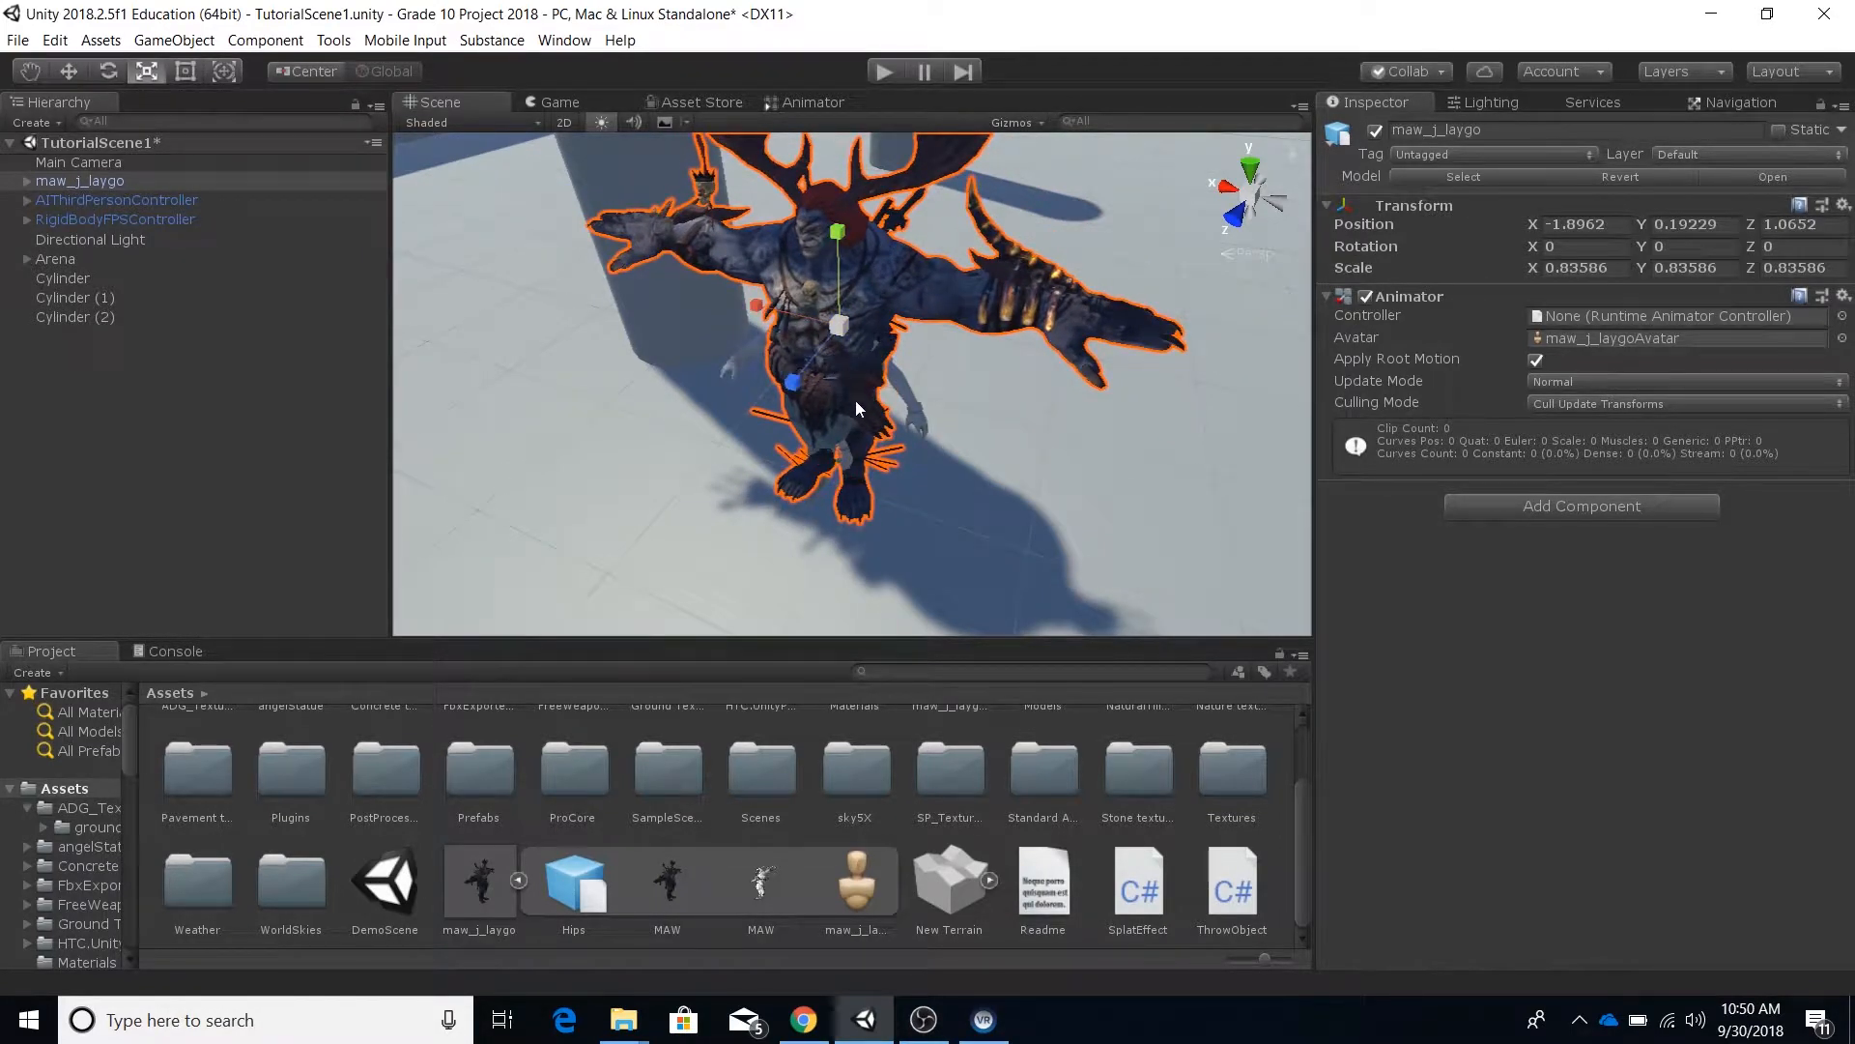
left_click_drag(855, 401, 773, 348, "alt")
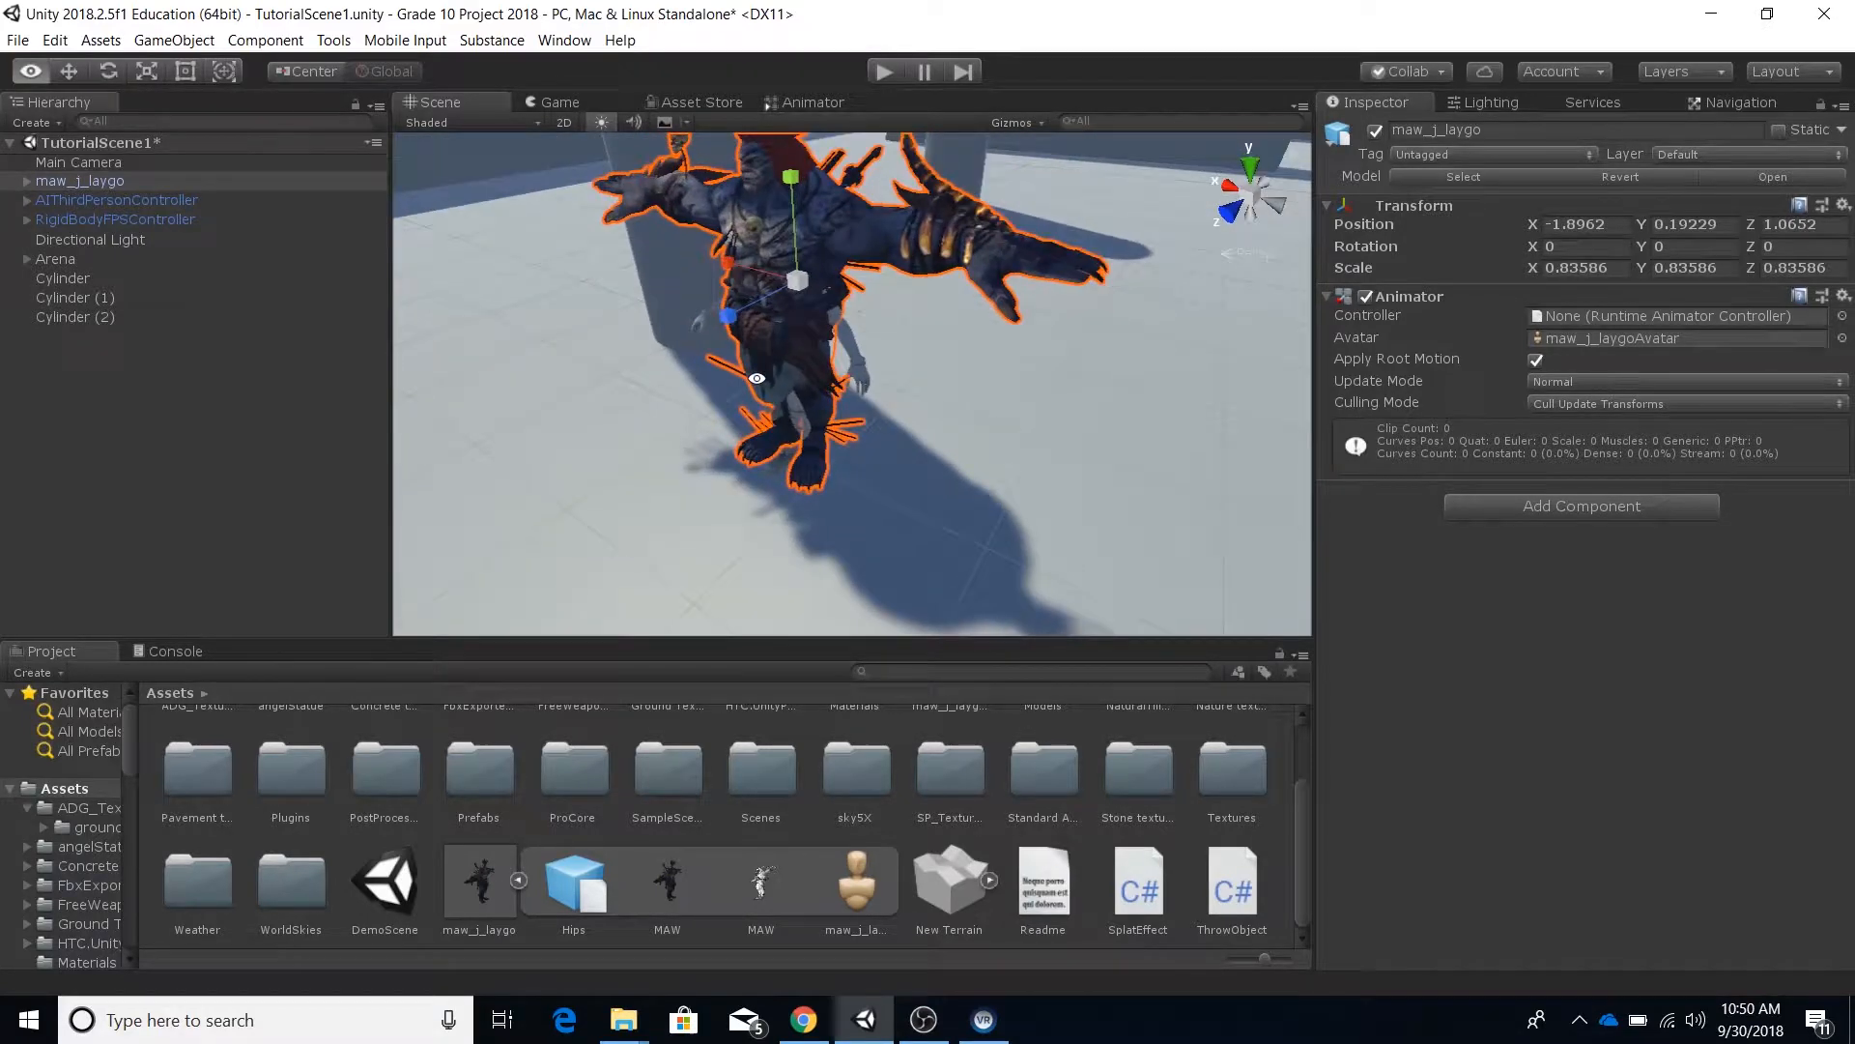
left_click(69, 71)
left_click_drag(790, 177, 752, 227)
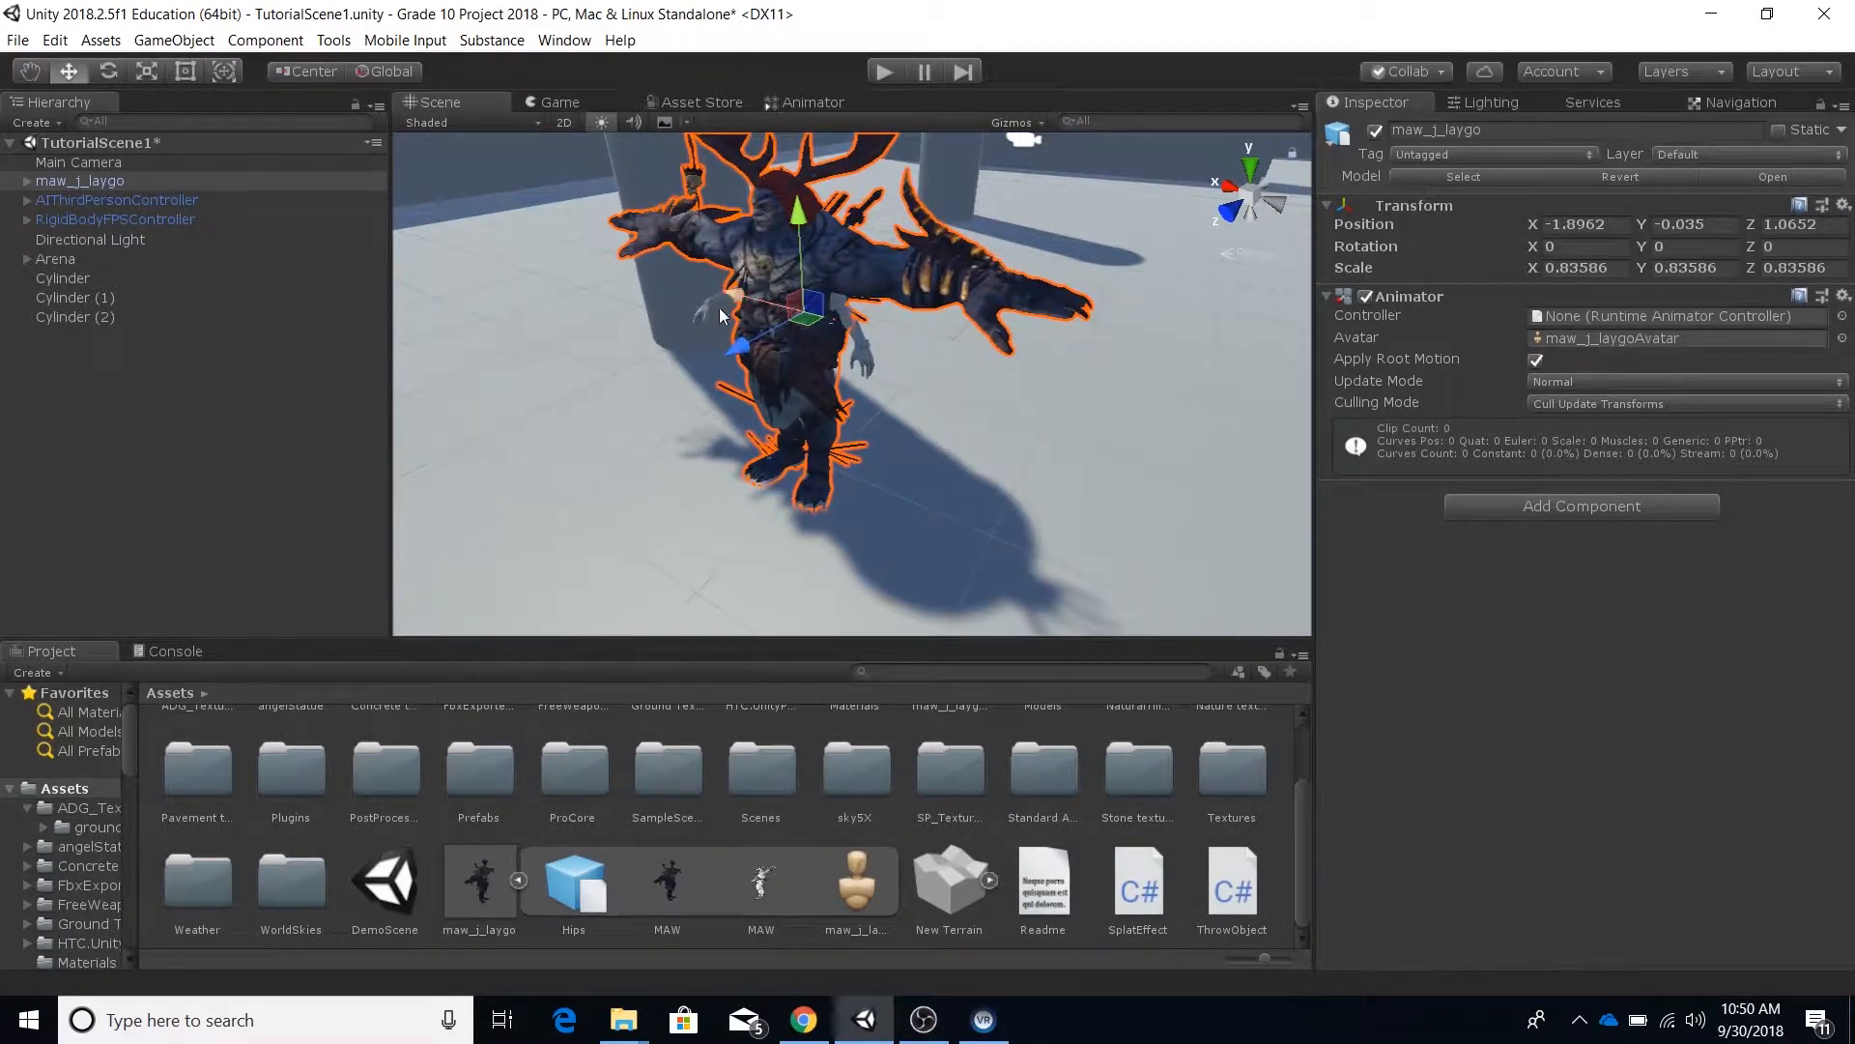
Step: Try a smaller uniform scale of about 0.71 on maw_j_laygo and lower it to about Y -0.013
left_click(152, 69)
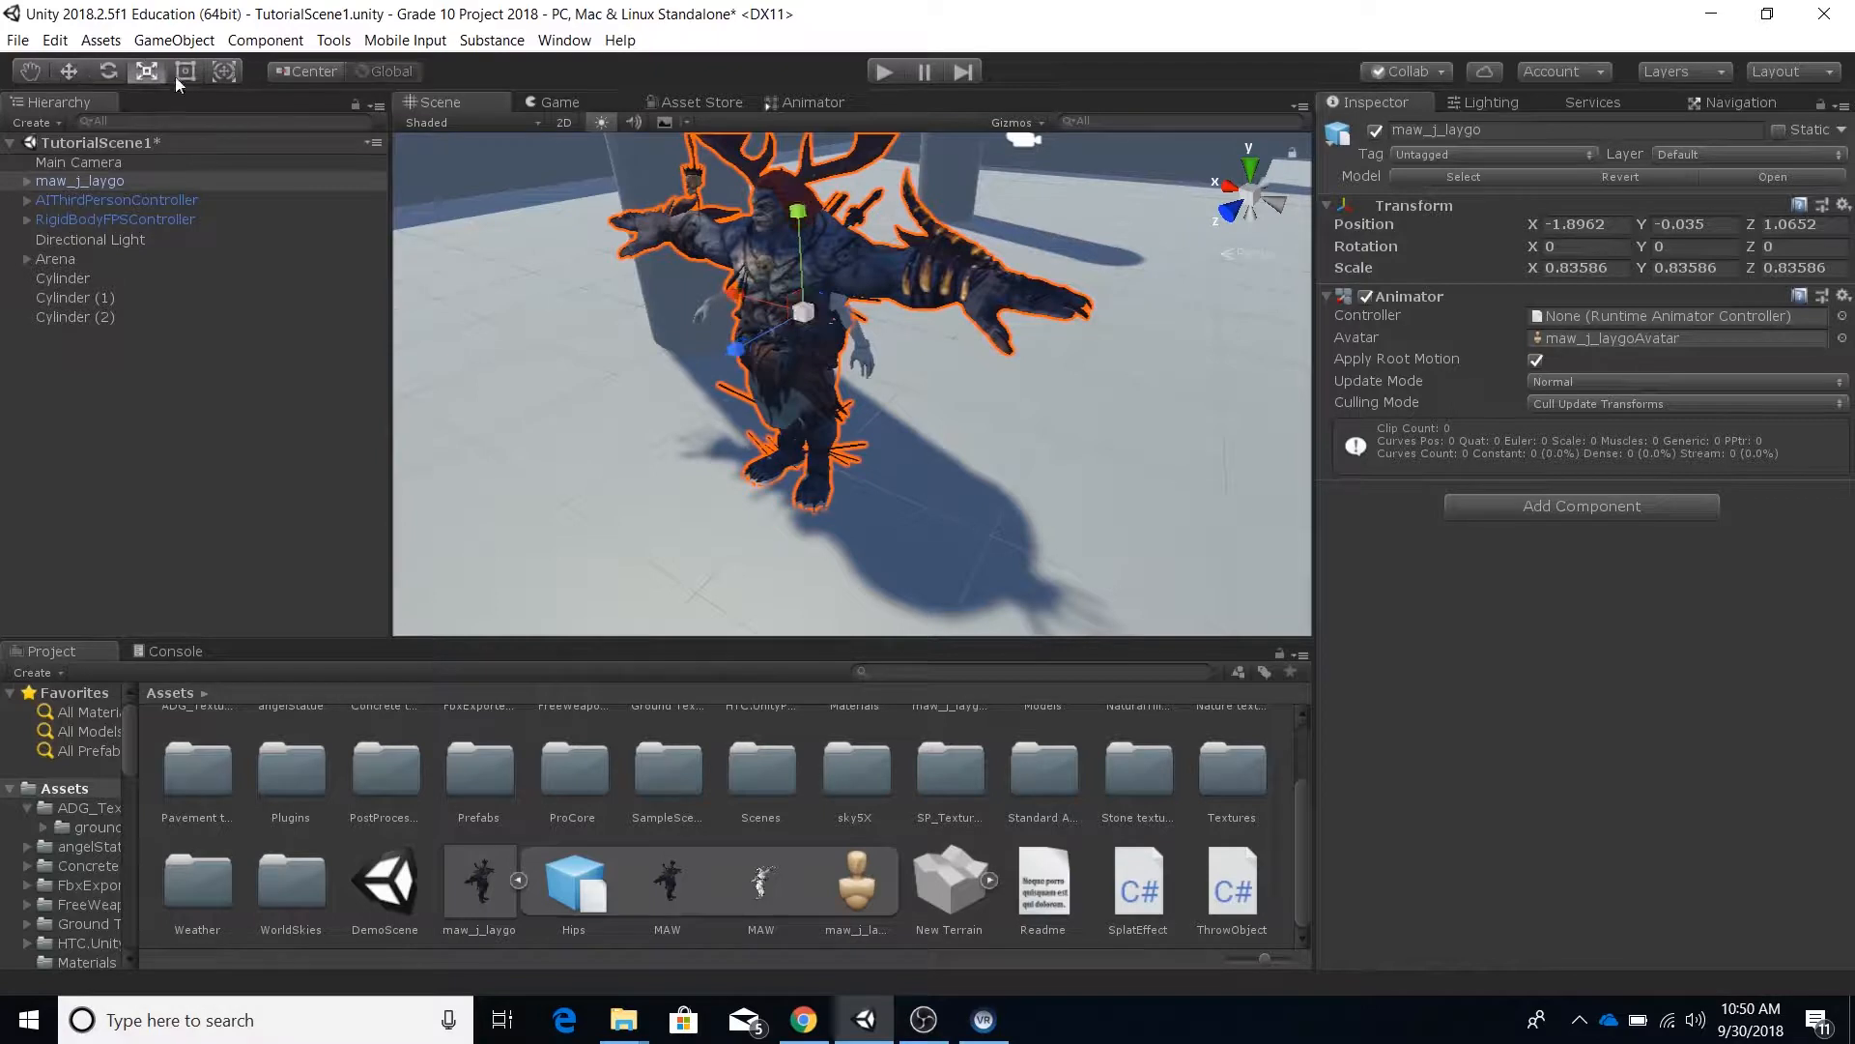
left_click_drag(802, 311, 784, 316)
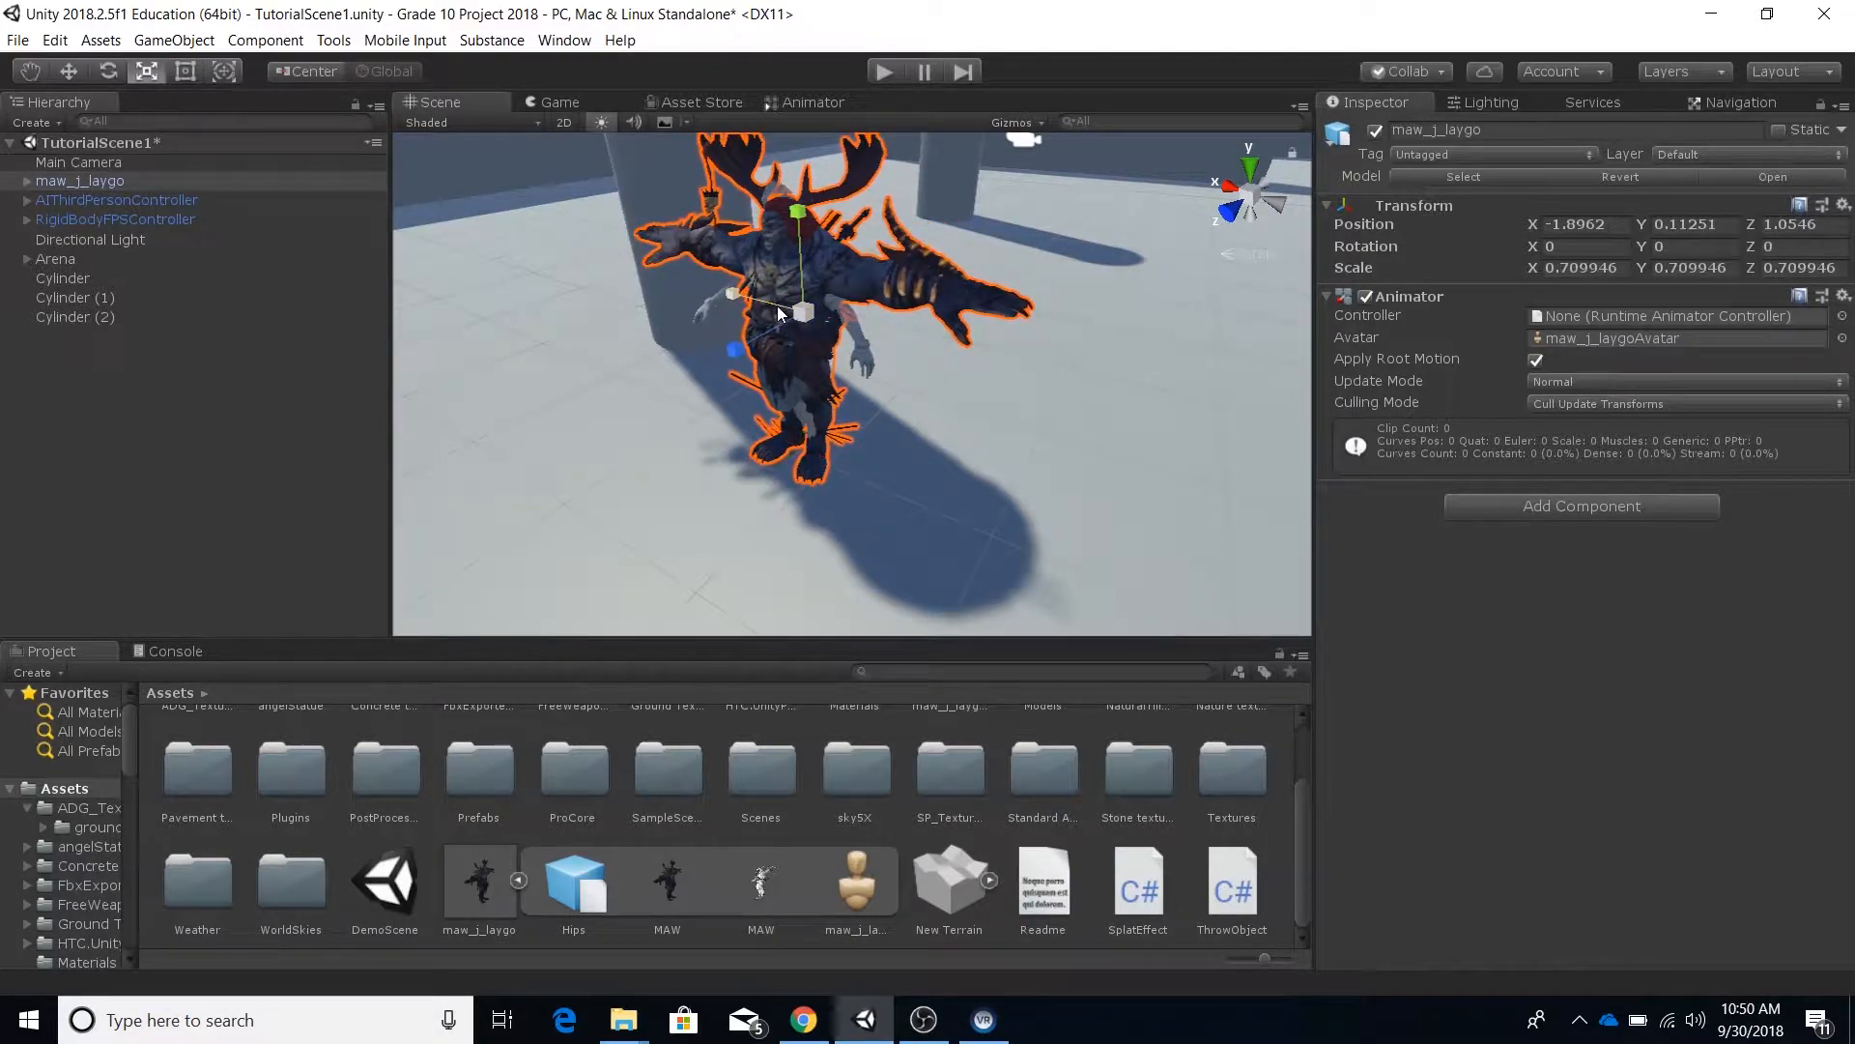
key("w")
left_click_drag(799, 220, 800, 243)
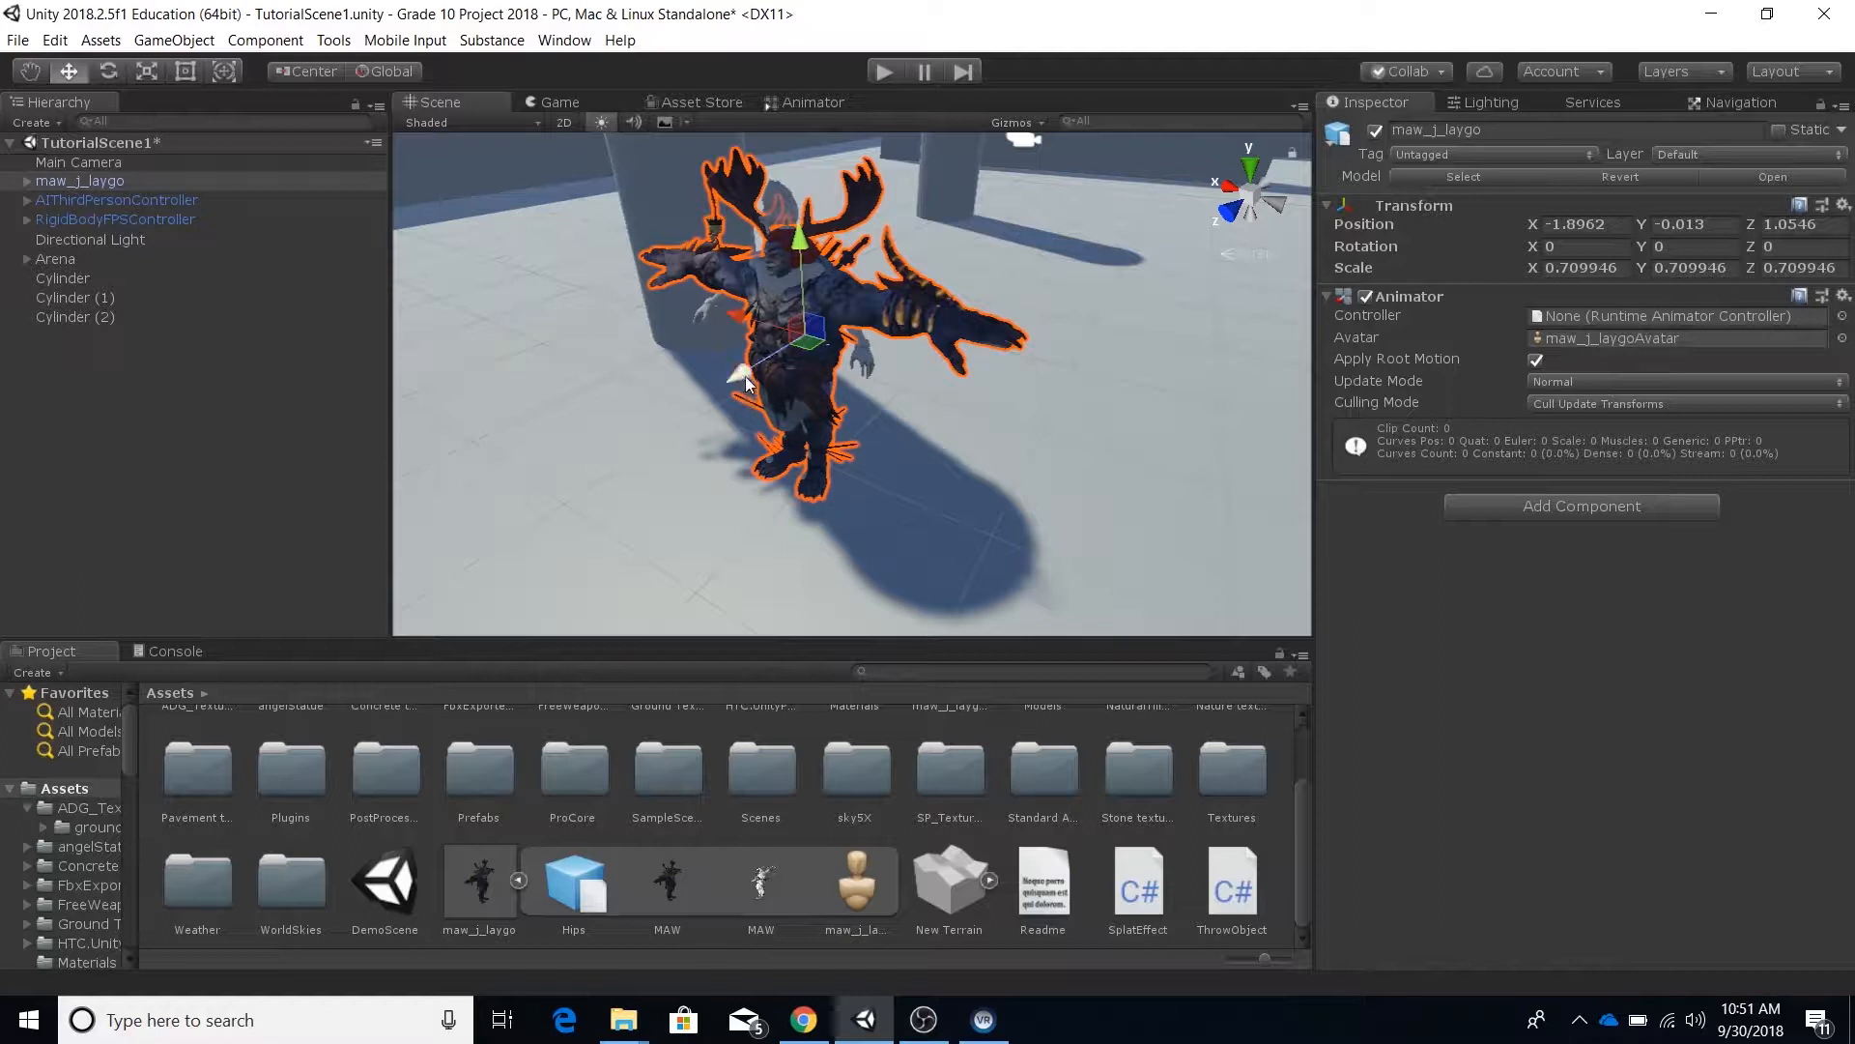
Step: Enlarge maw_j_laygo uniformly to a scale of about 0.81 and raise it to about Y -0.042
left_click(148, 71)
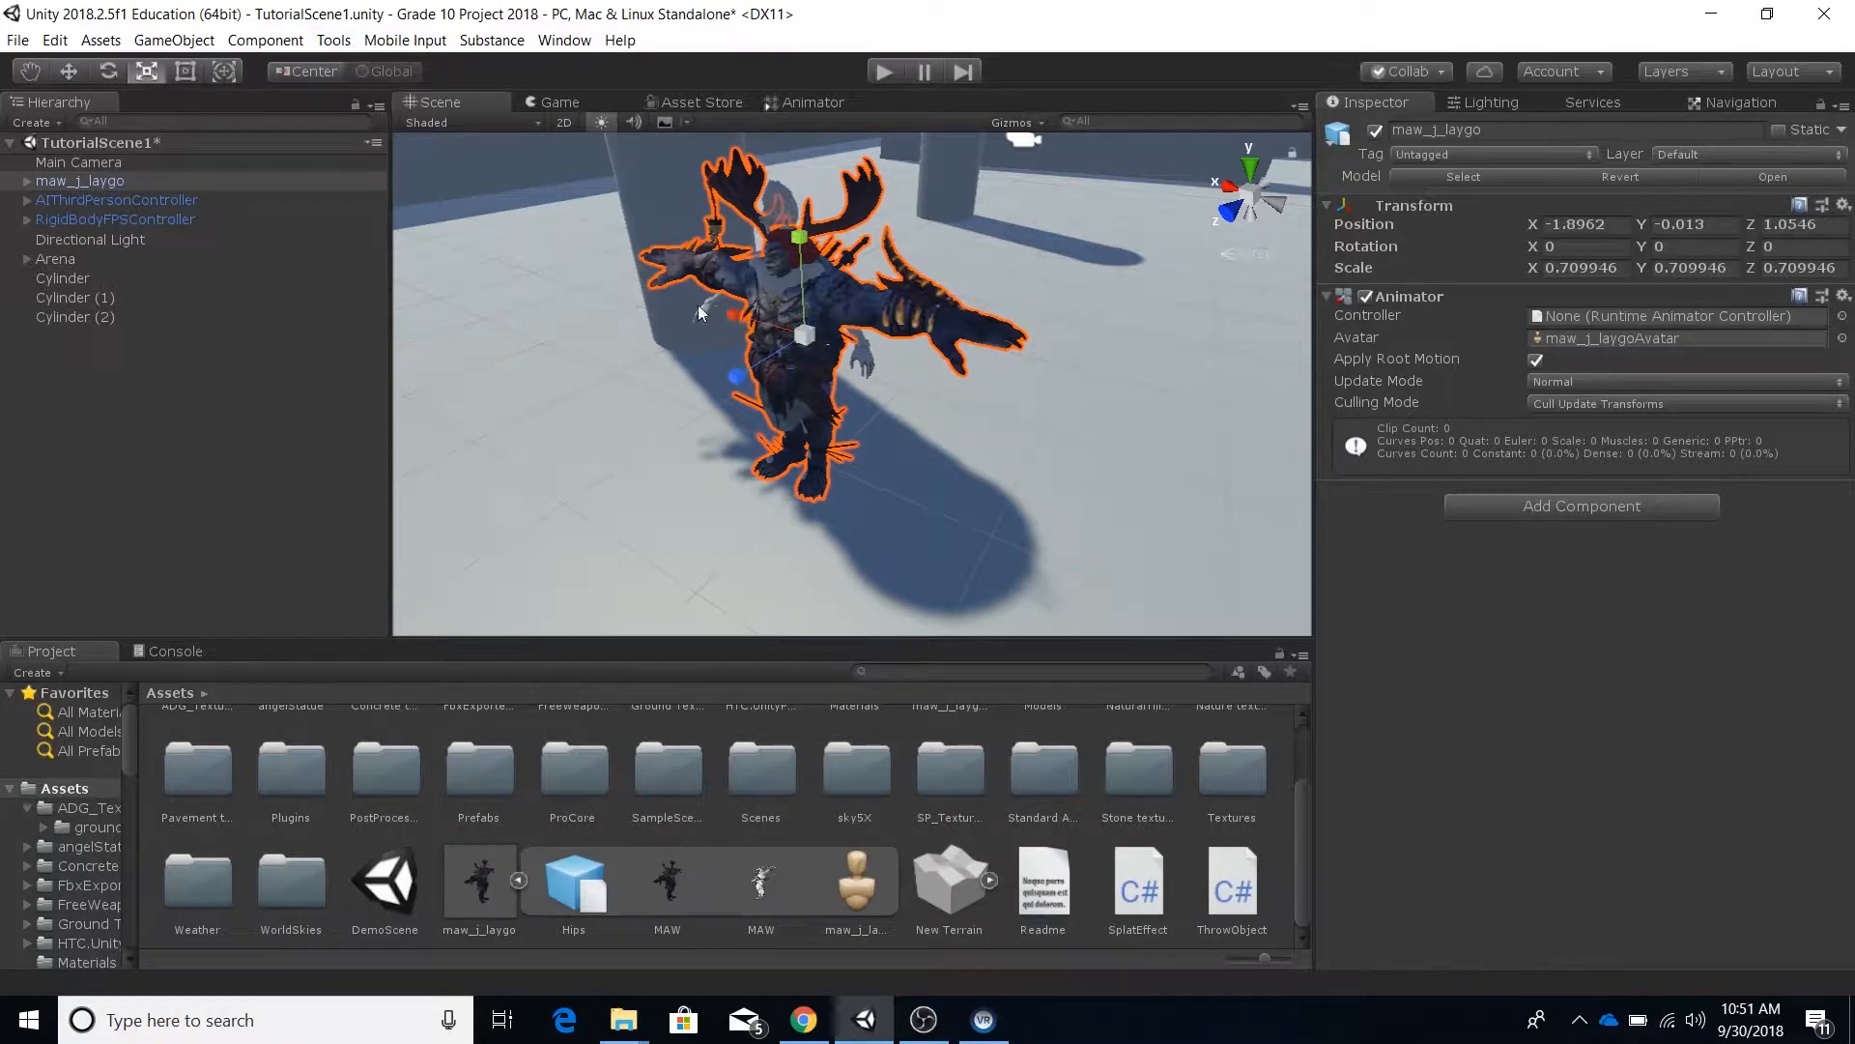
left_click_drag(799, 324, 806, 322)
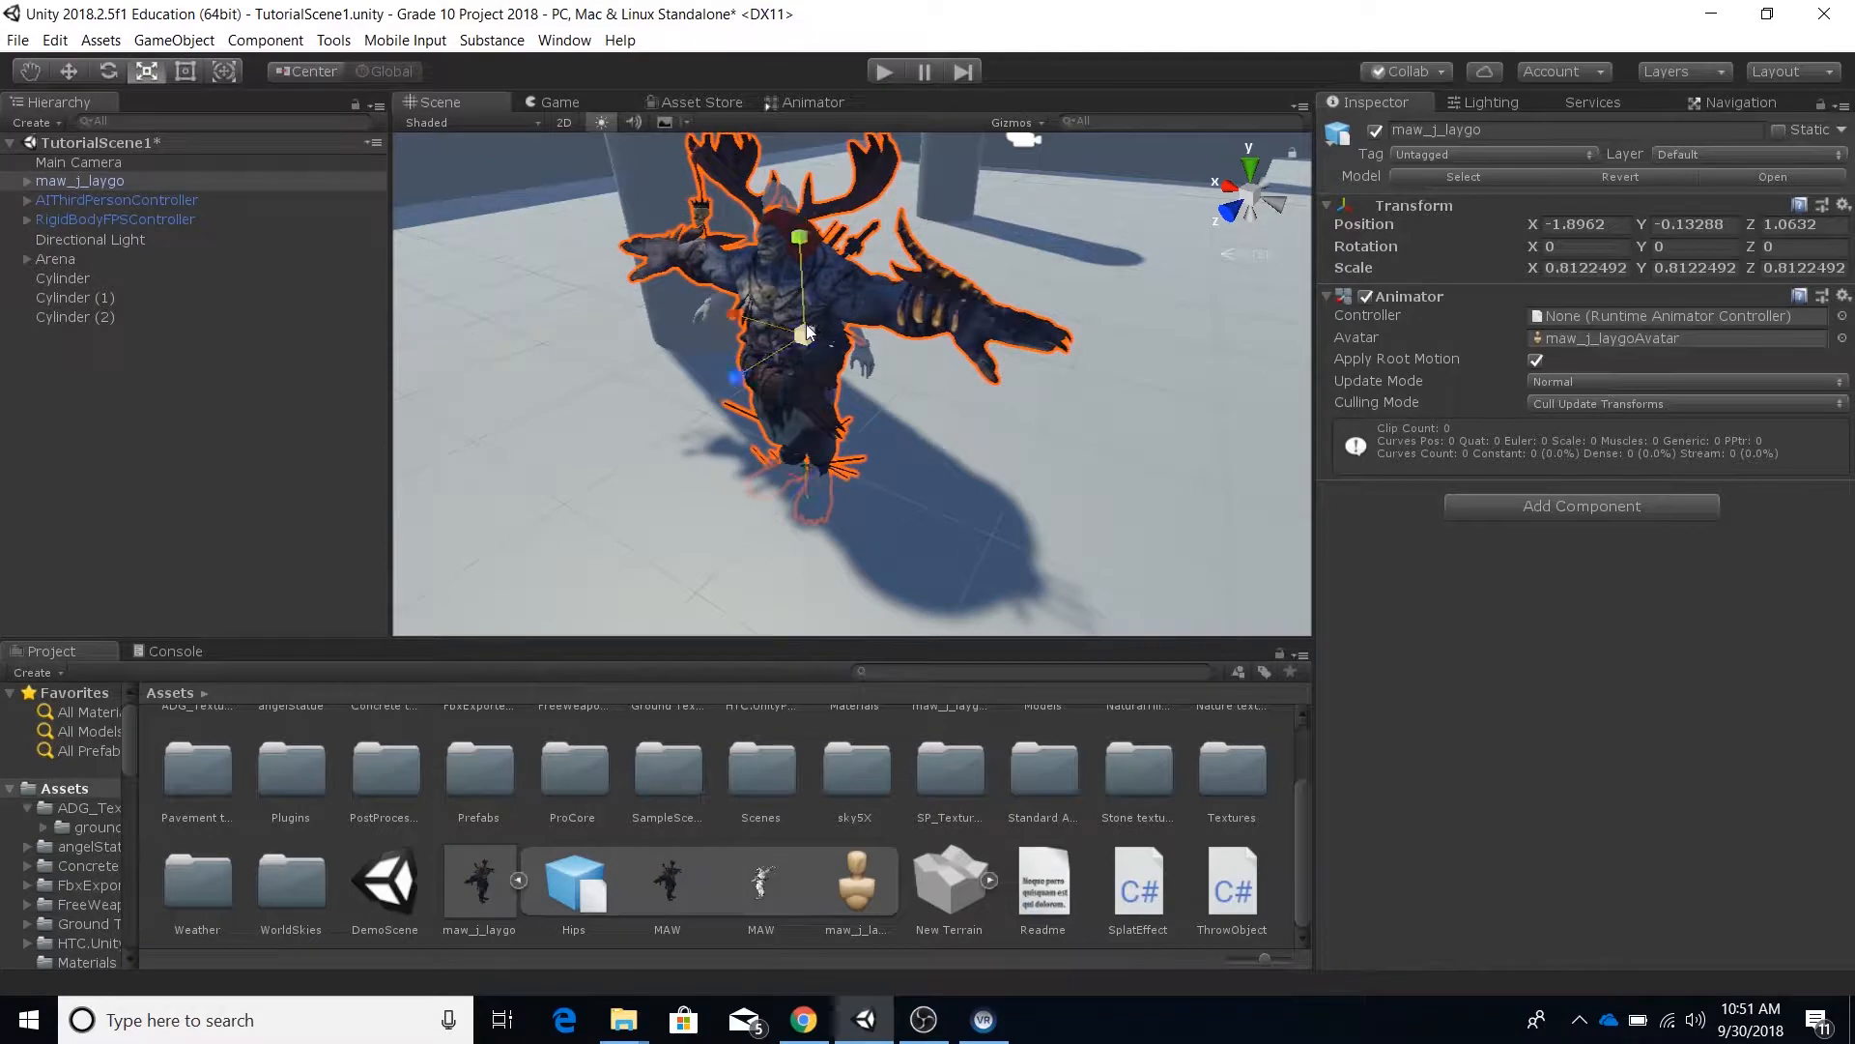
key("w")
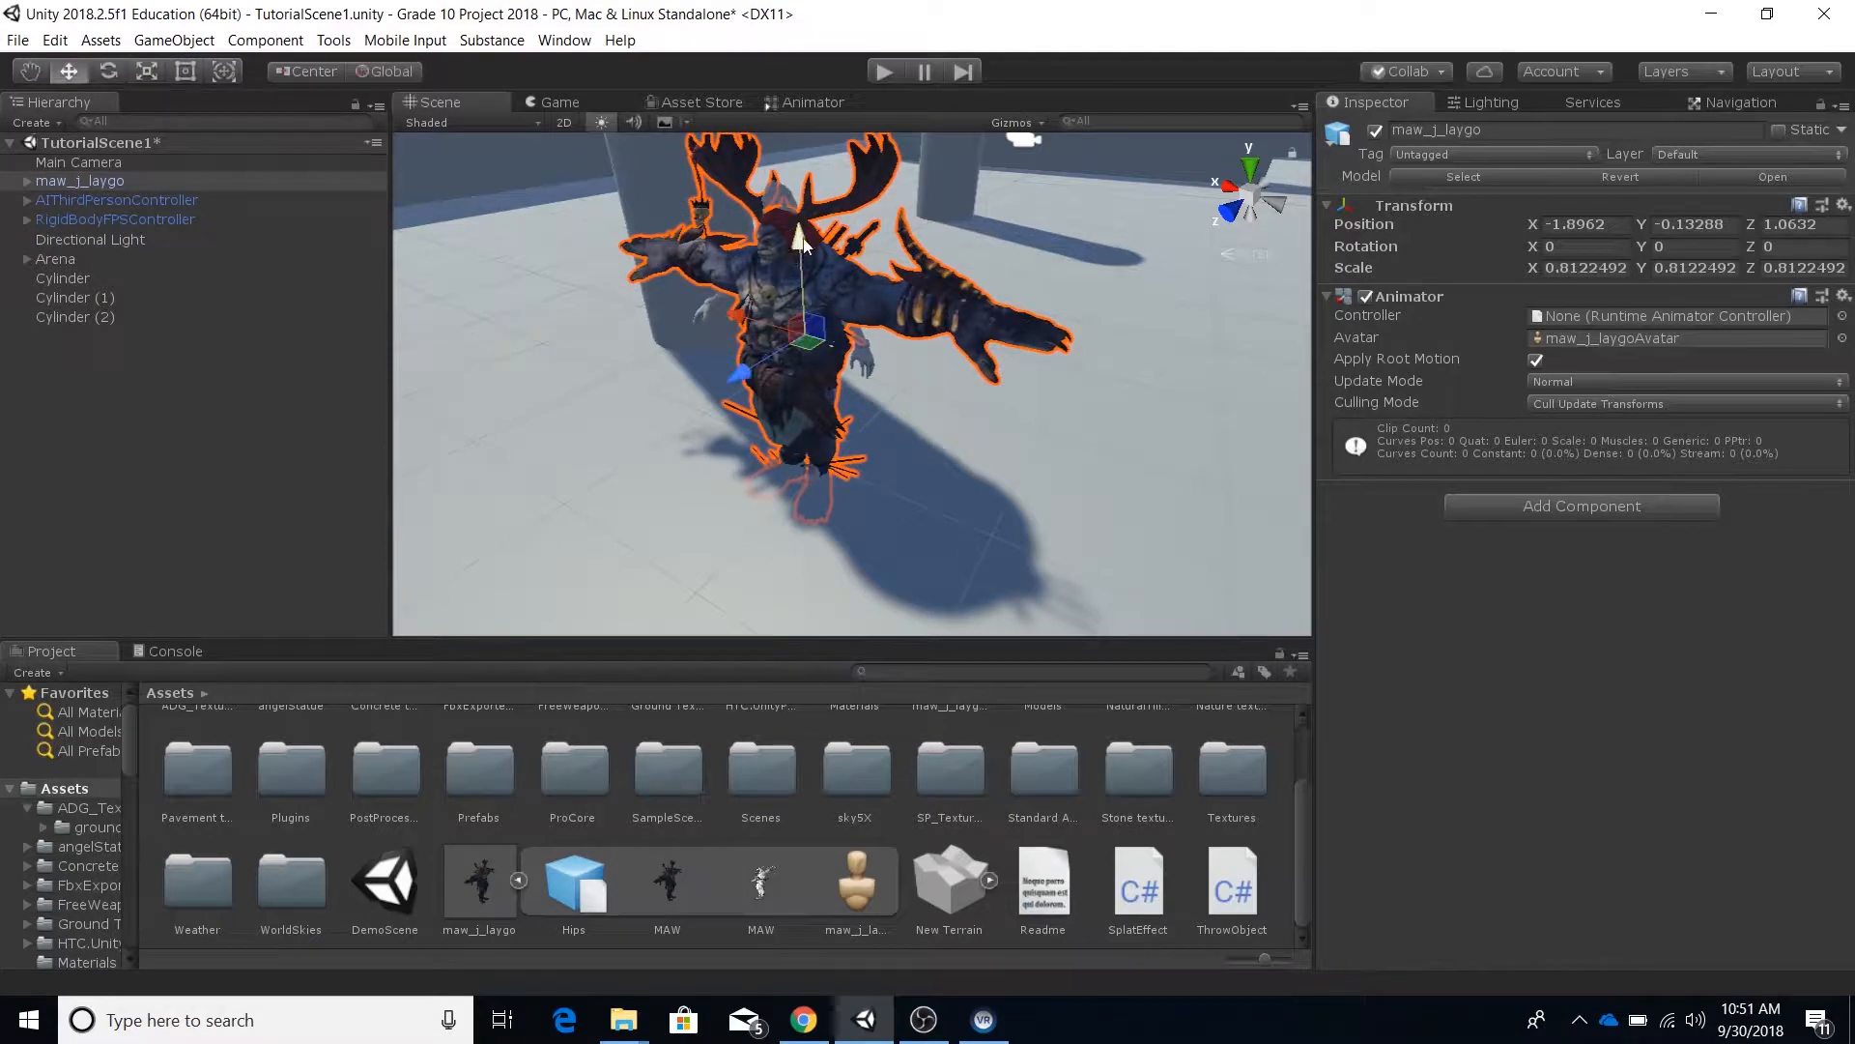
left_click_drag(802, 239, 803, 225)
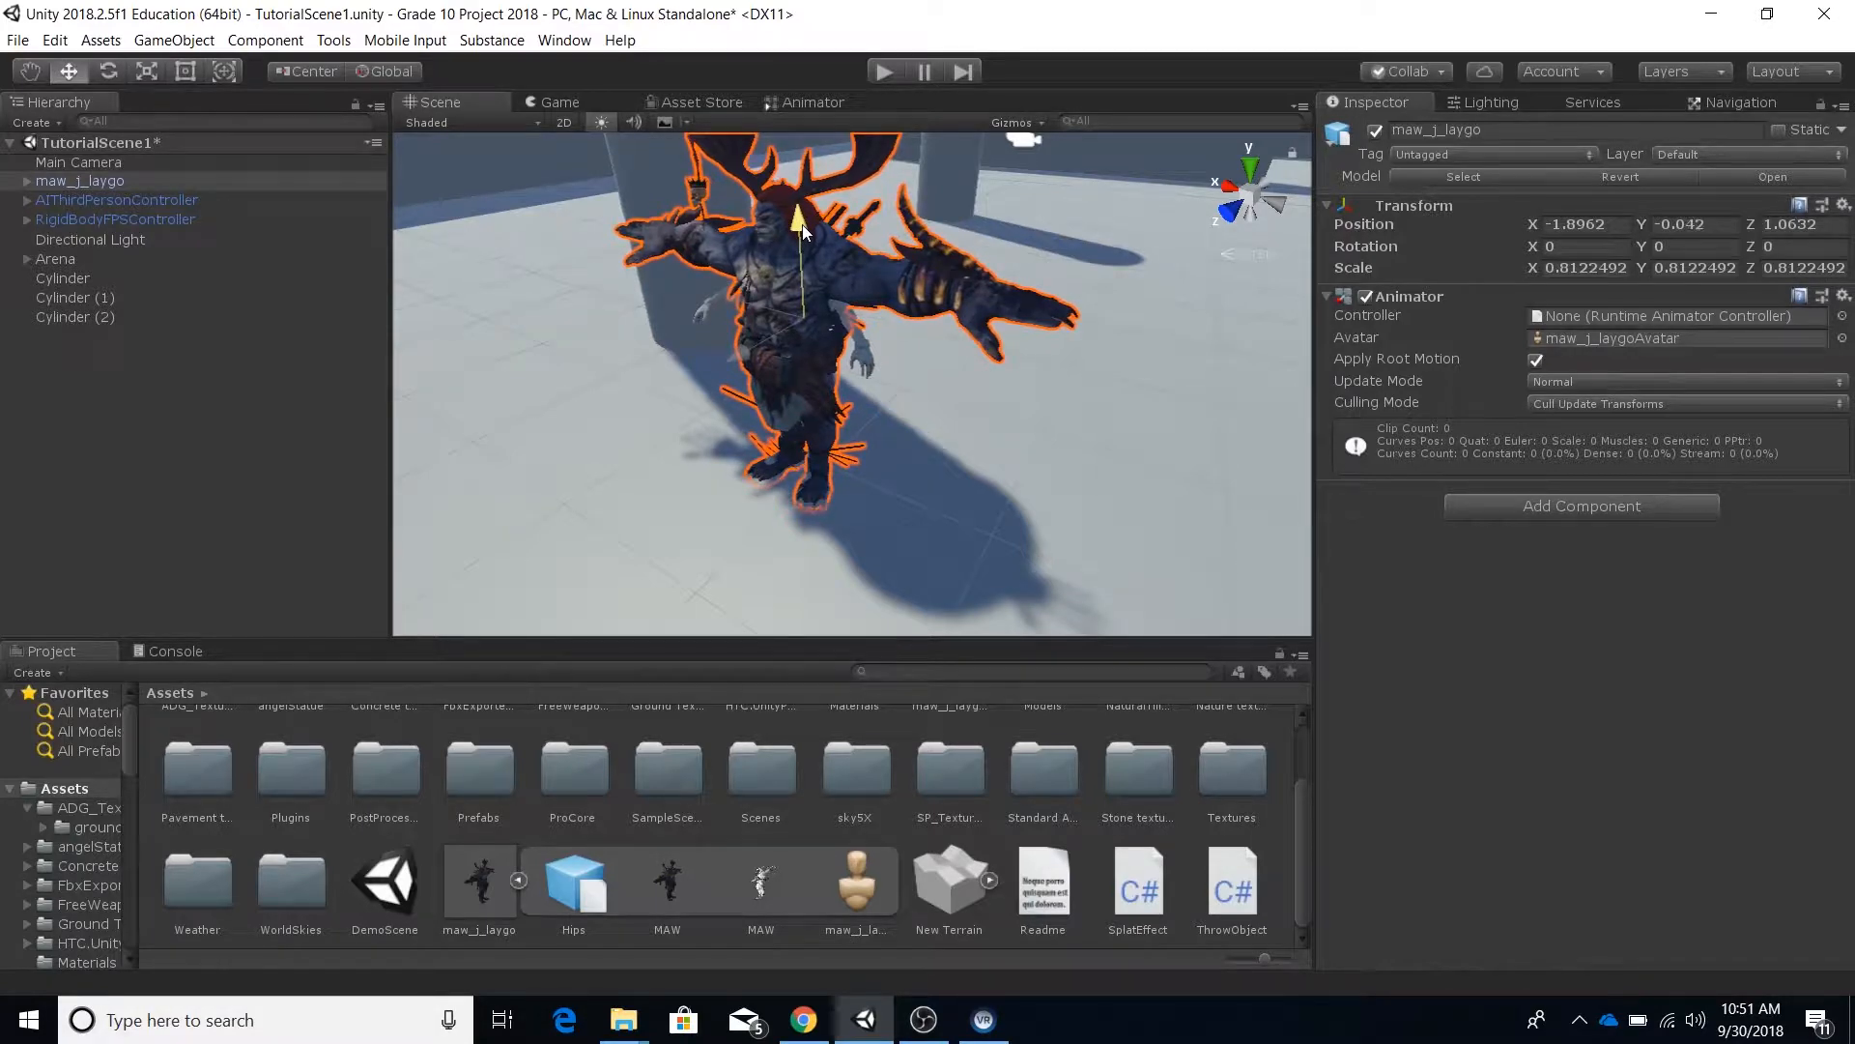
Step: Make maw_j_laygo a child of AIThirdPersonController in the scene hierarchy
left_click_drag(653, 362, 780, 306, "alt")
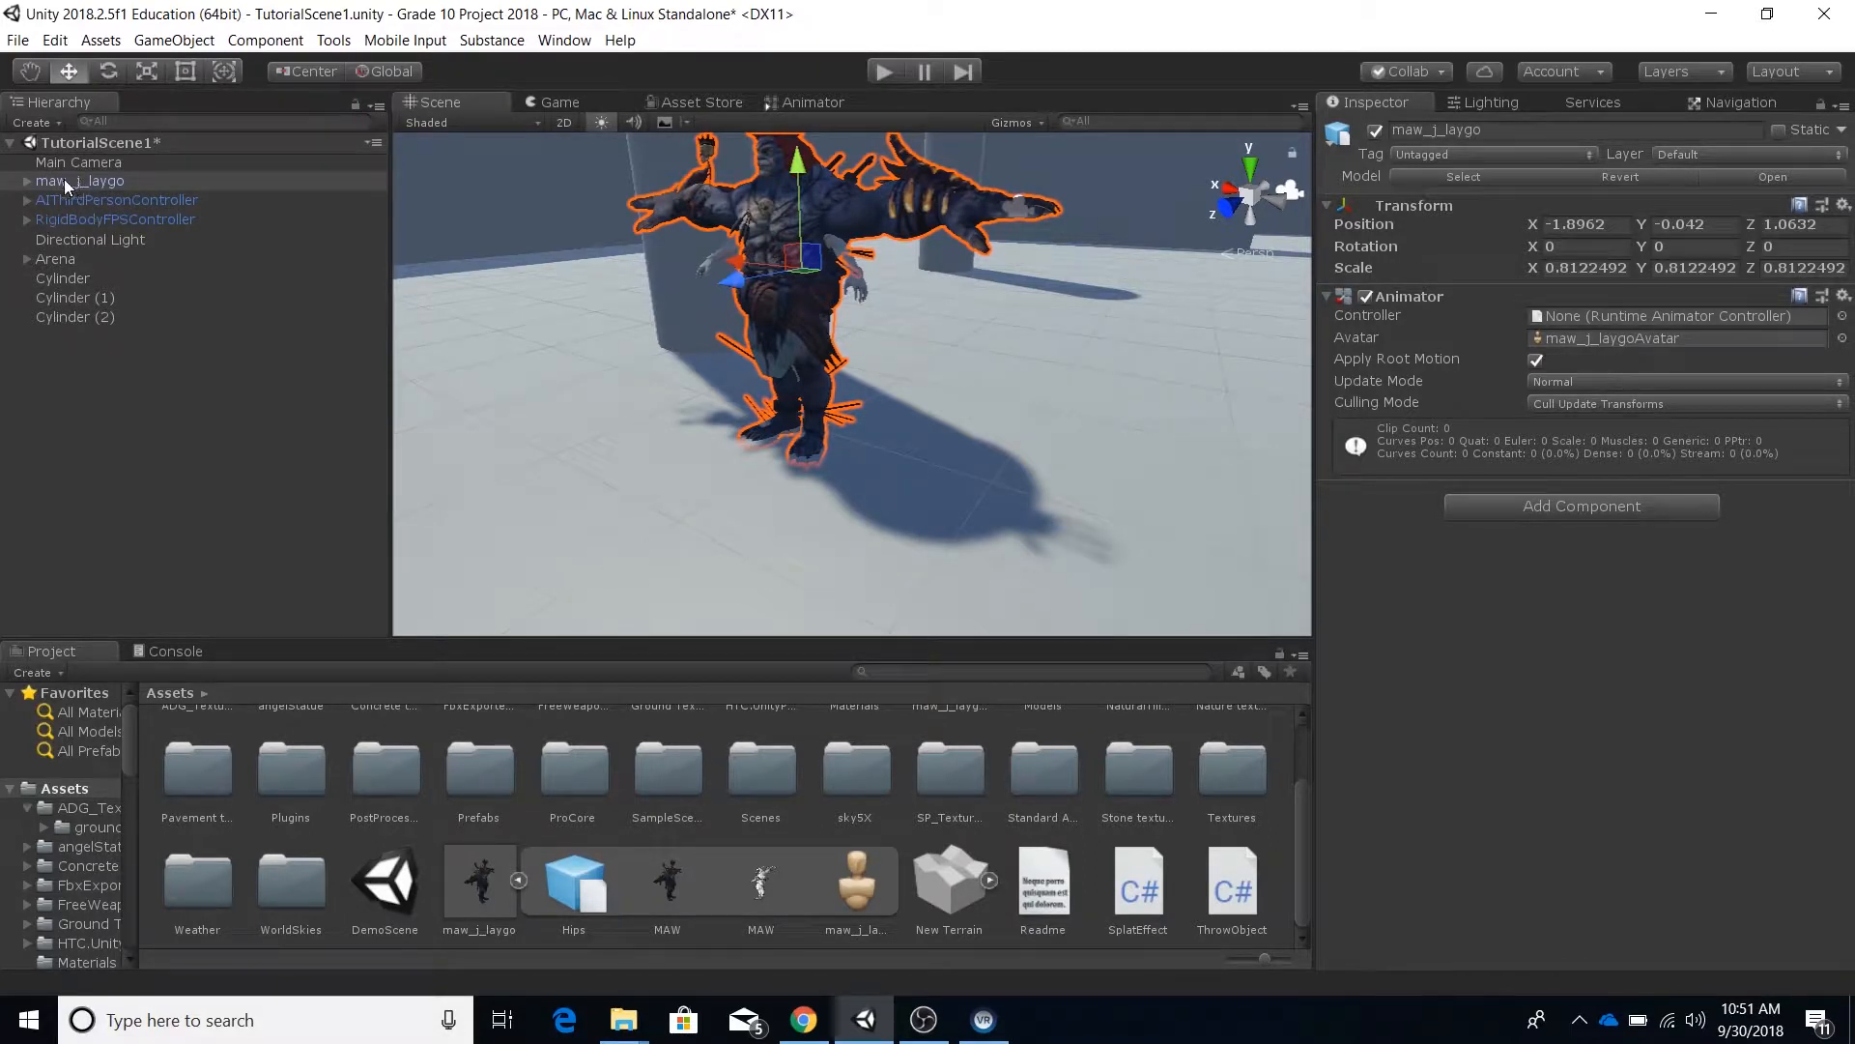
left_click(63, 181)
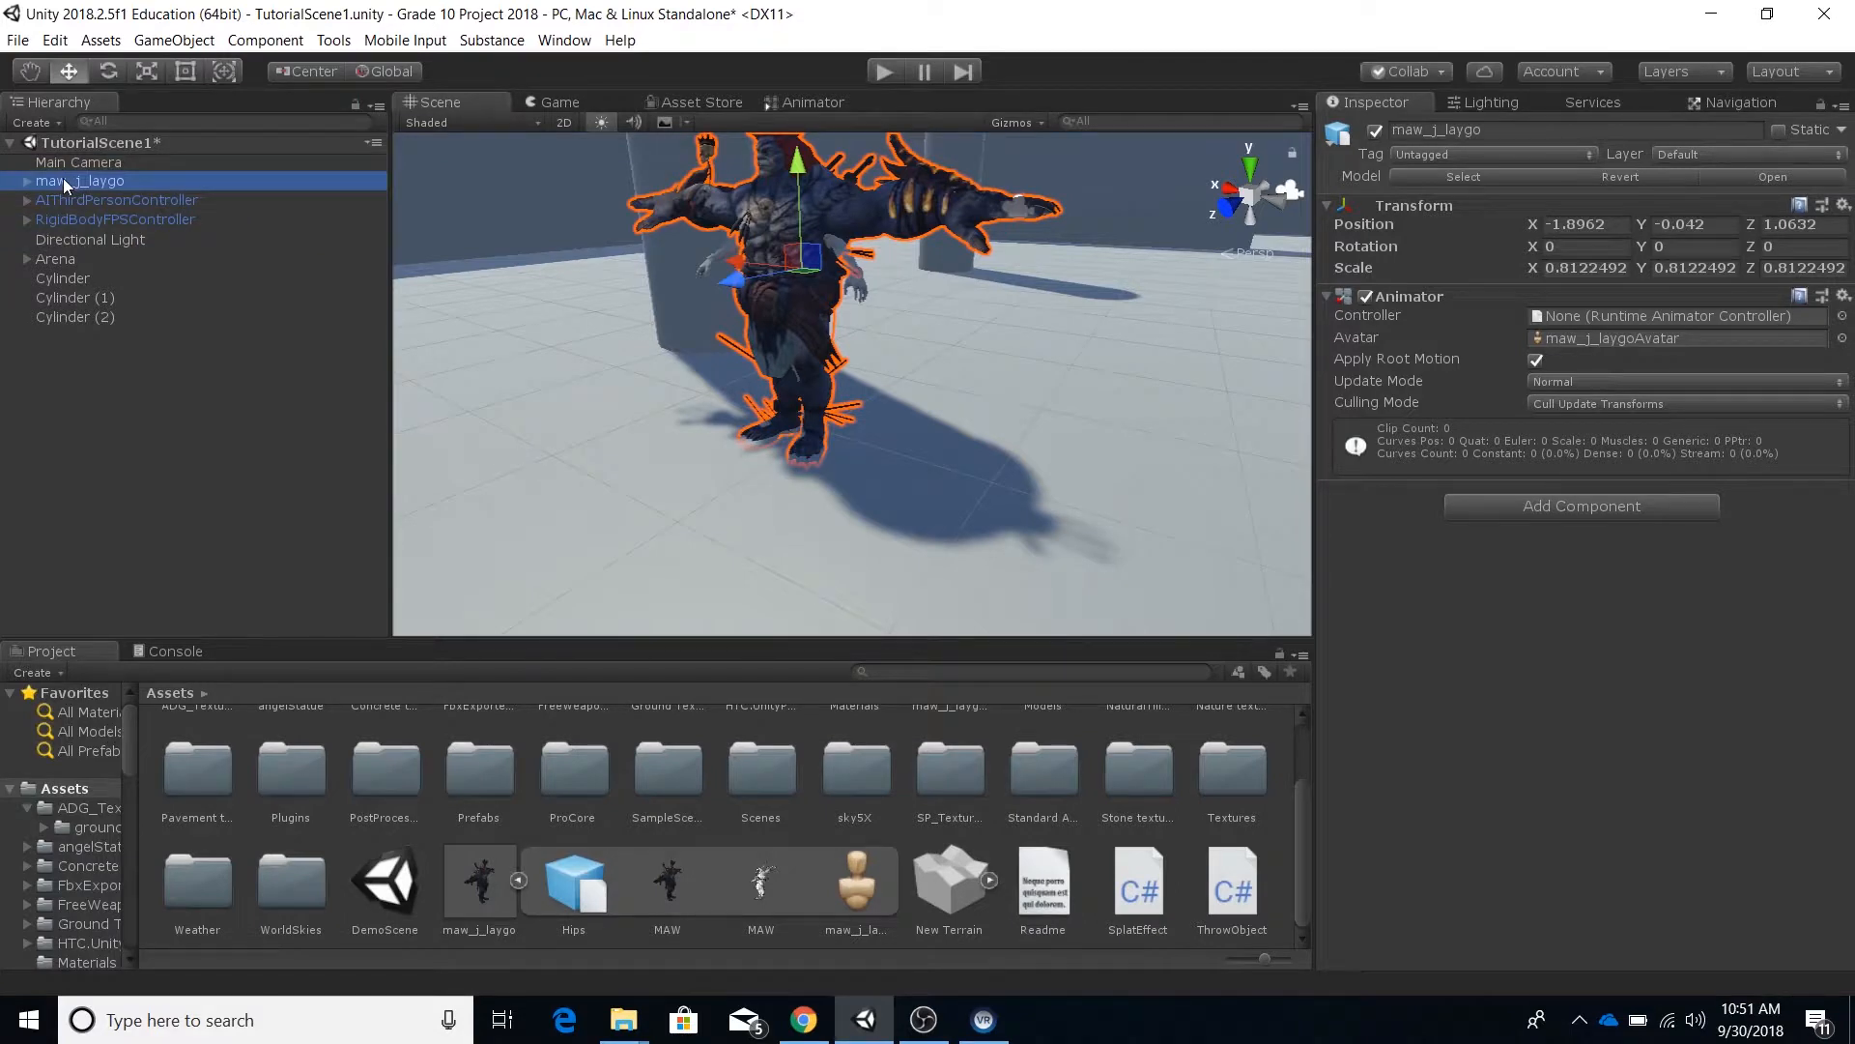
left_click_drag(62, 182, 61, 196)
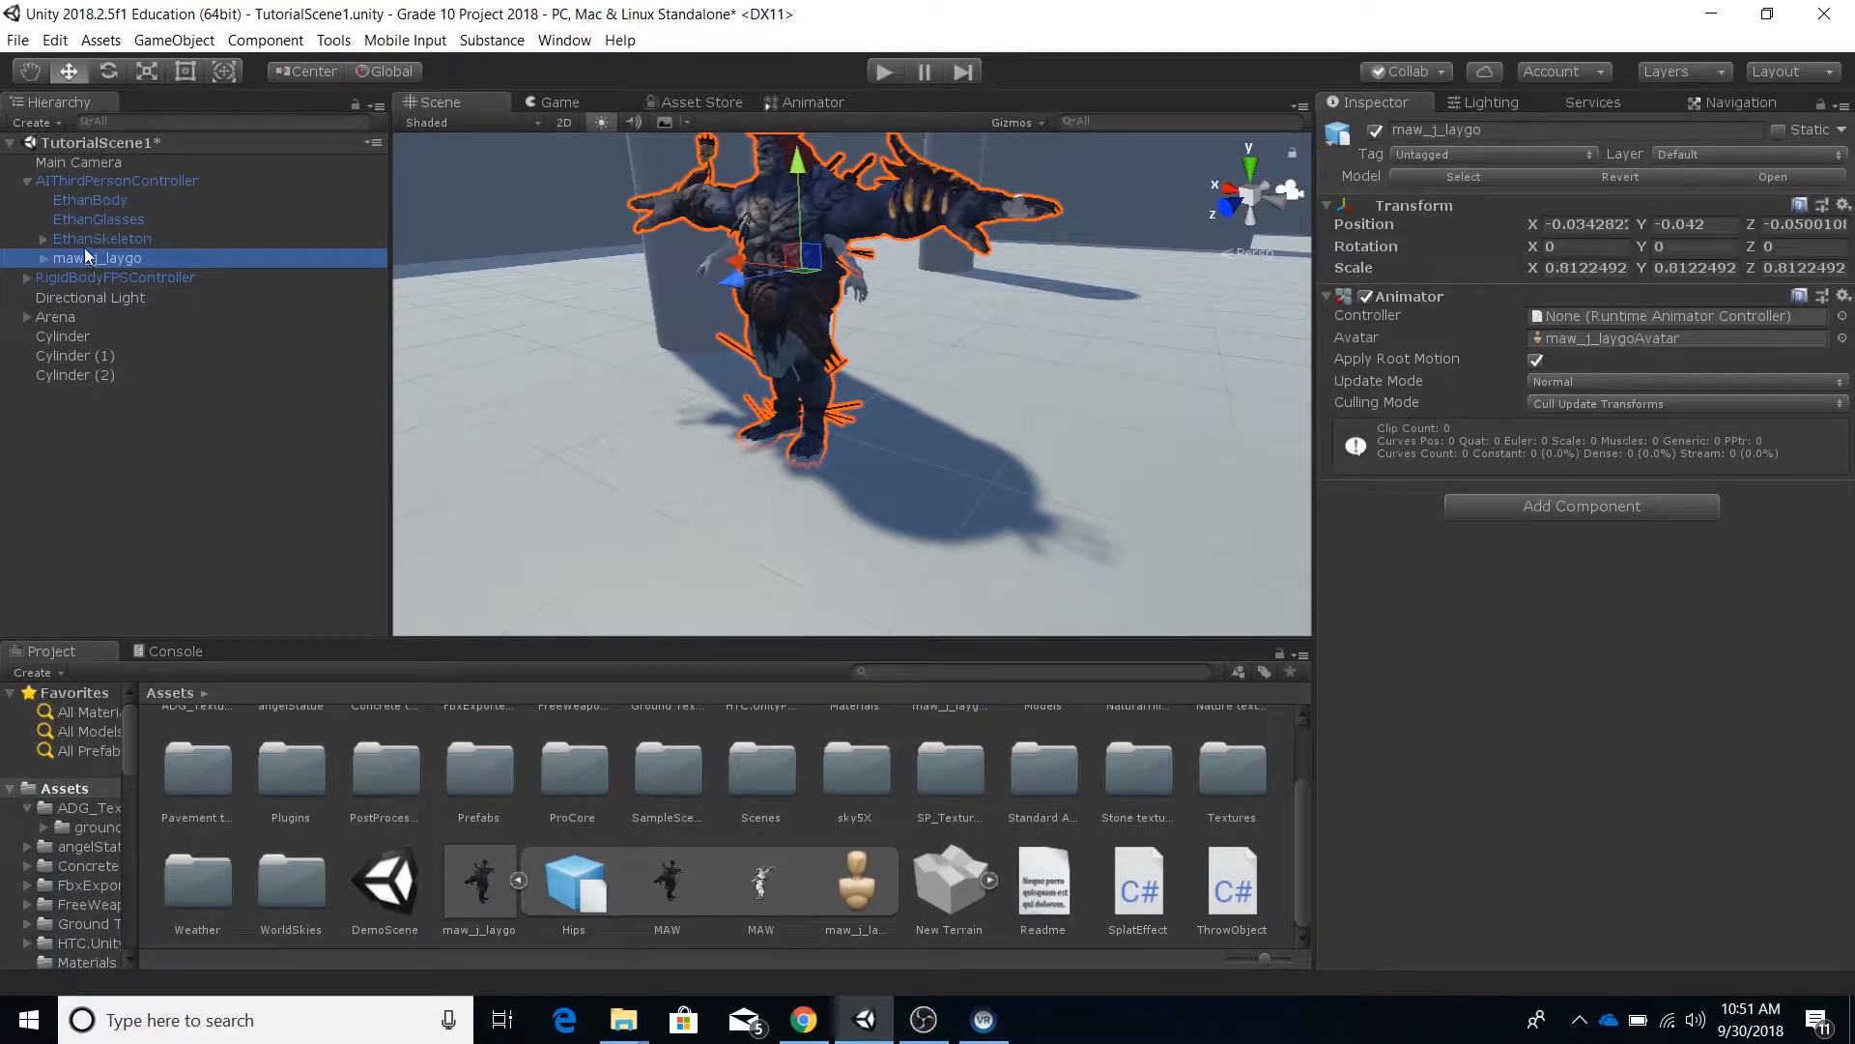
Step: Deactivate the EthanBody, EthanGlasses and EthanSkeleton objects under AIThirdPersonController
left_click(90, 199)
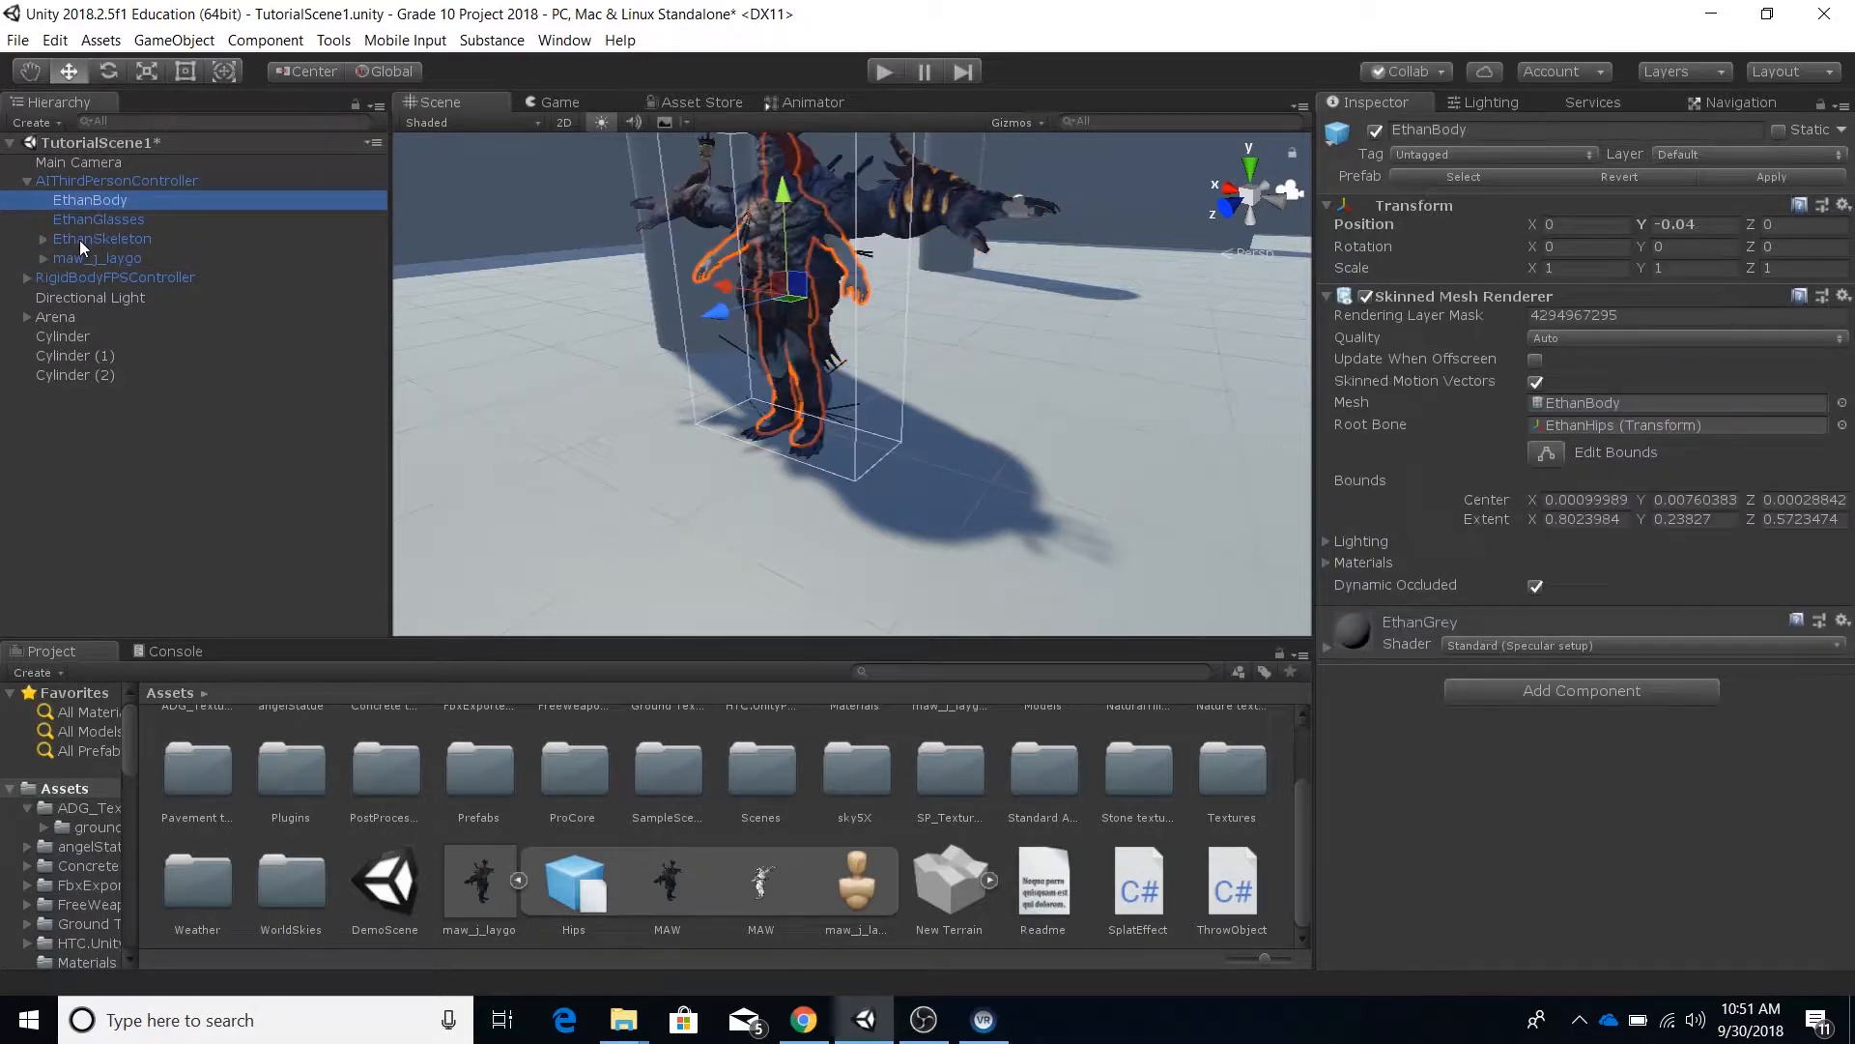
left_click(102, 250, "shift")
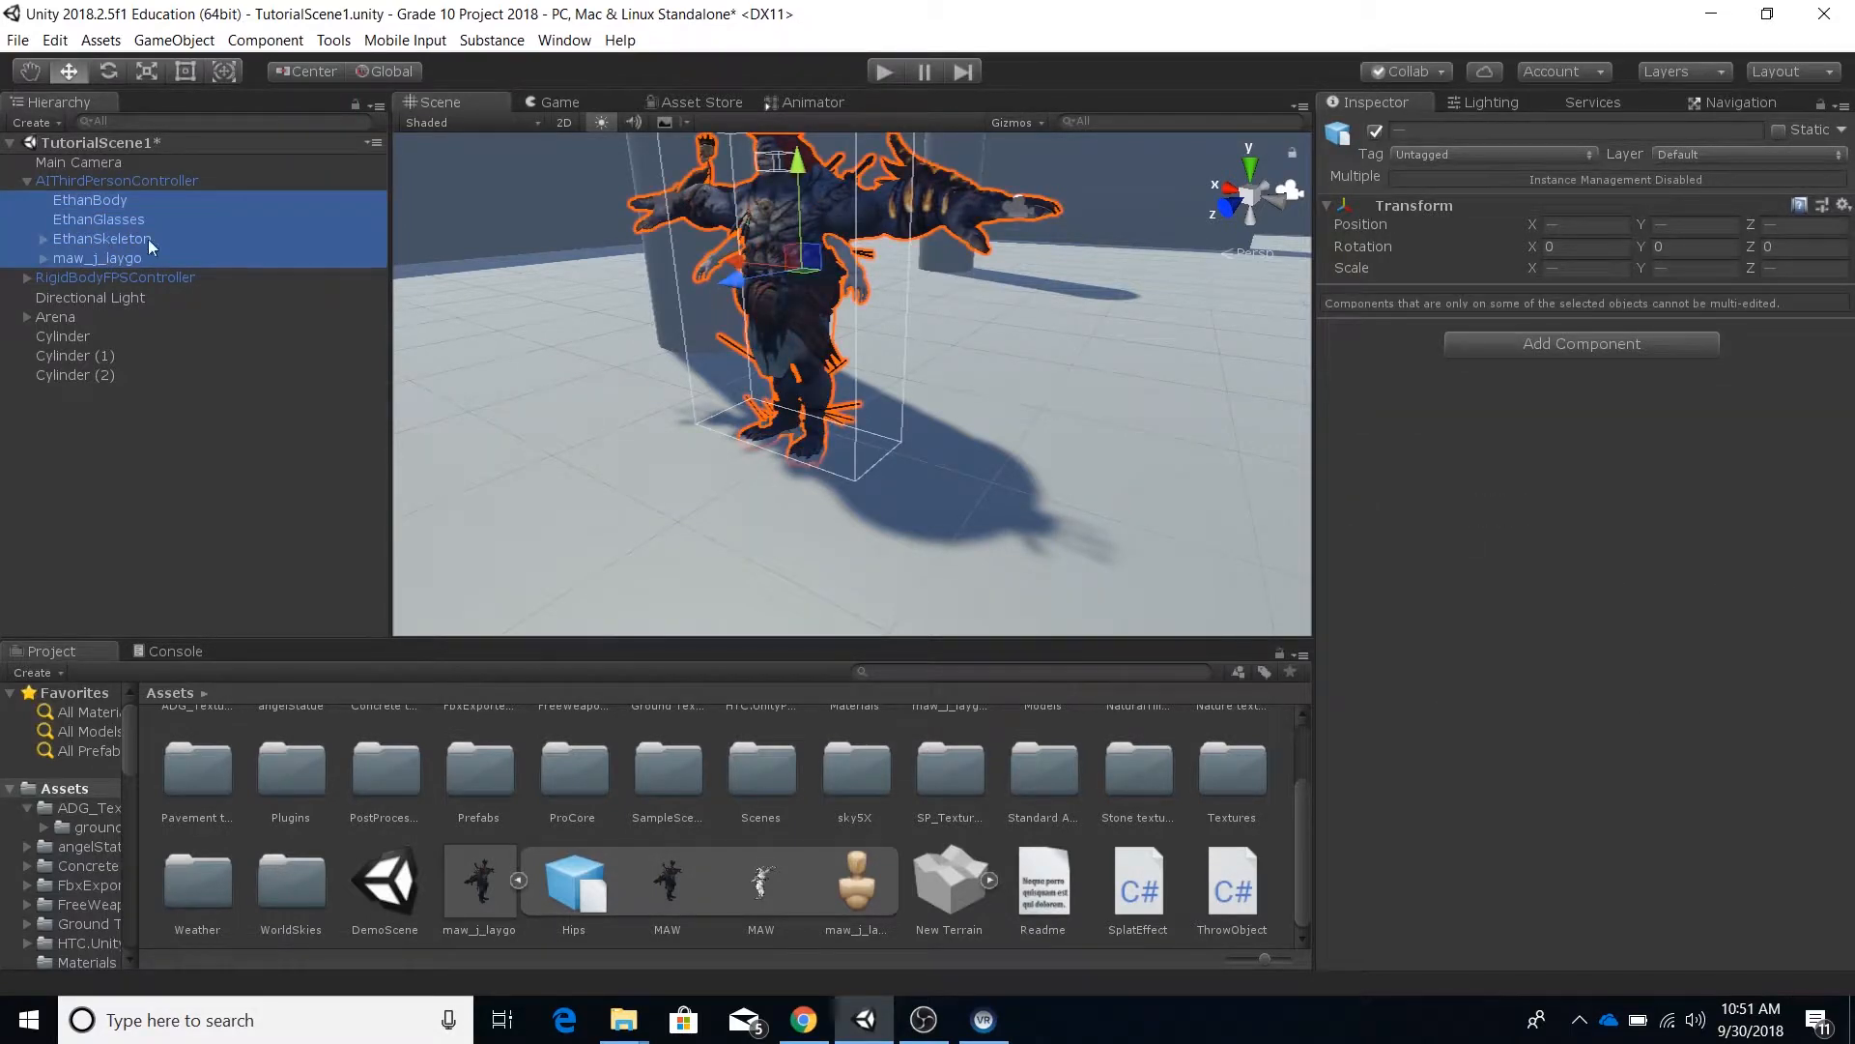
left_click(124, 220)
left_click(99, 197)
left_click(107, 237, "shift")
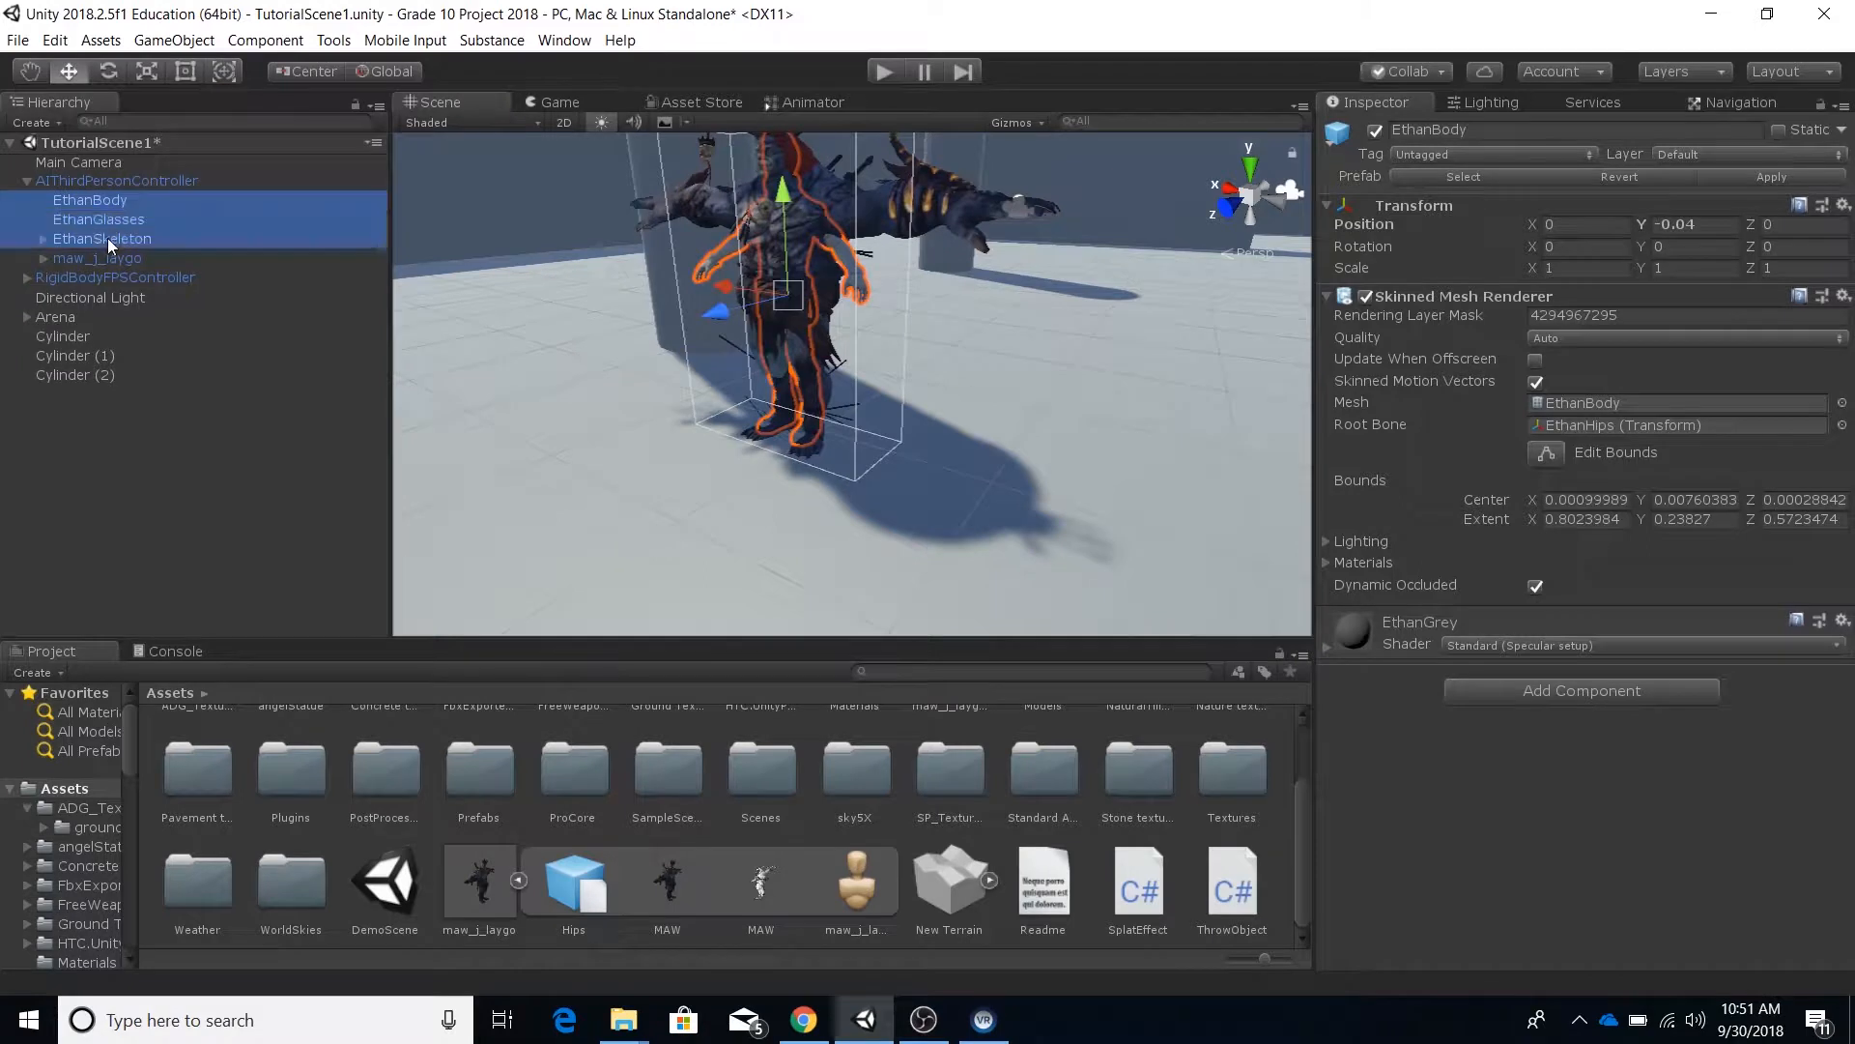
left_click(1375, 132)
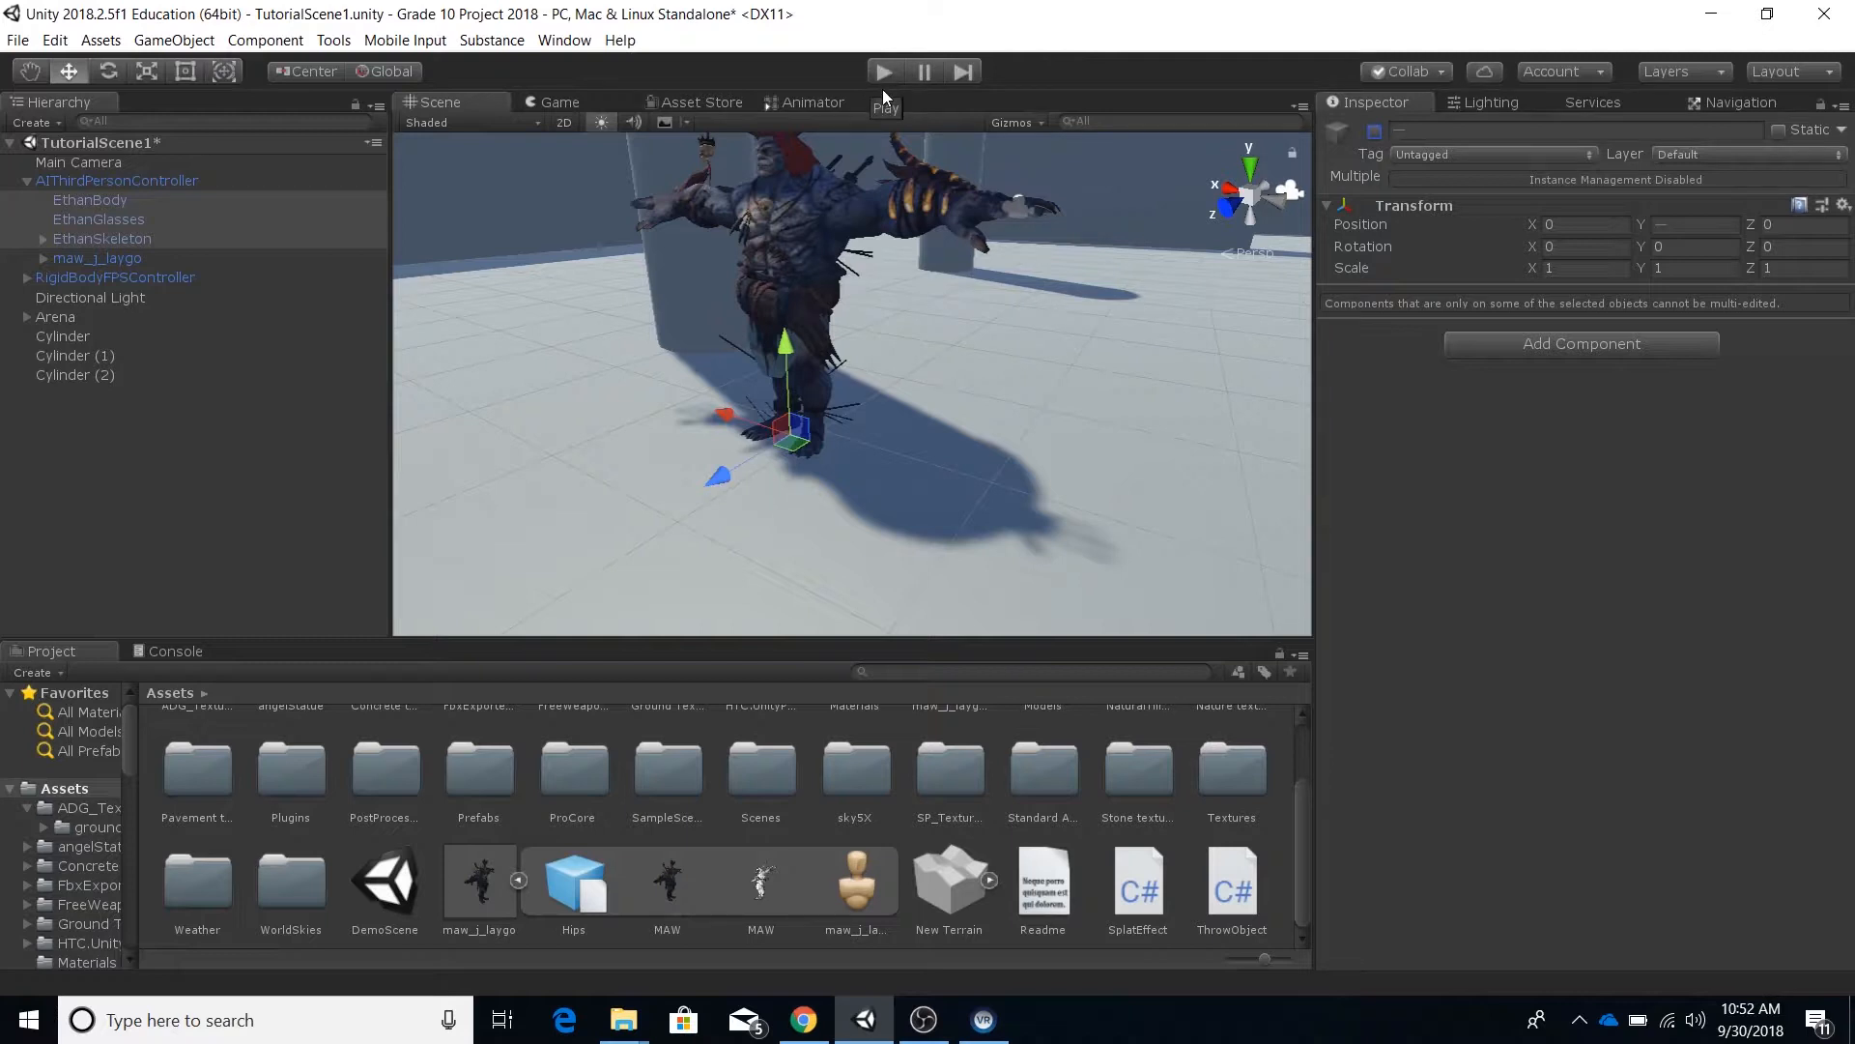
Step: Save the scene and briefly play-test the maw_j_laygo character with the Ethan parts disabled
key("ctrl+s")
left_click(885, 70)
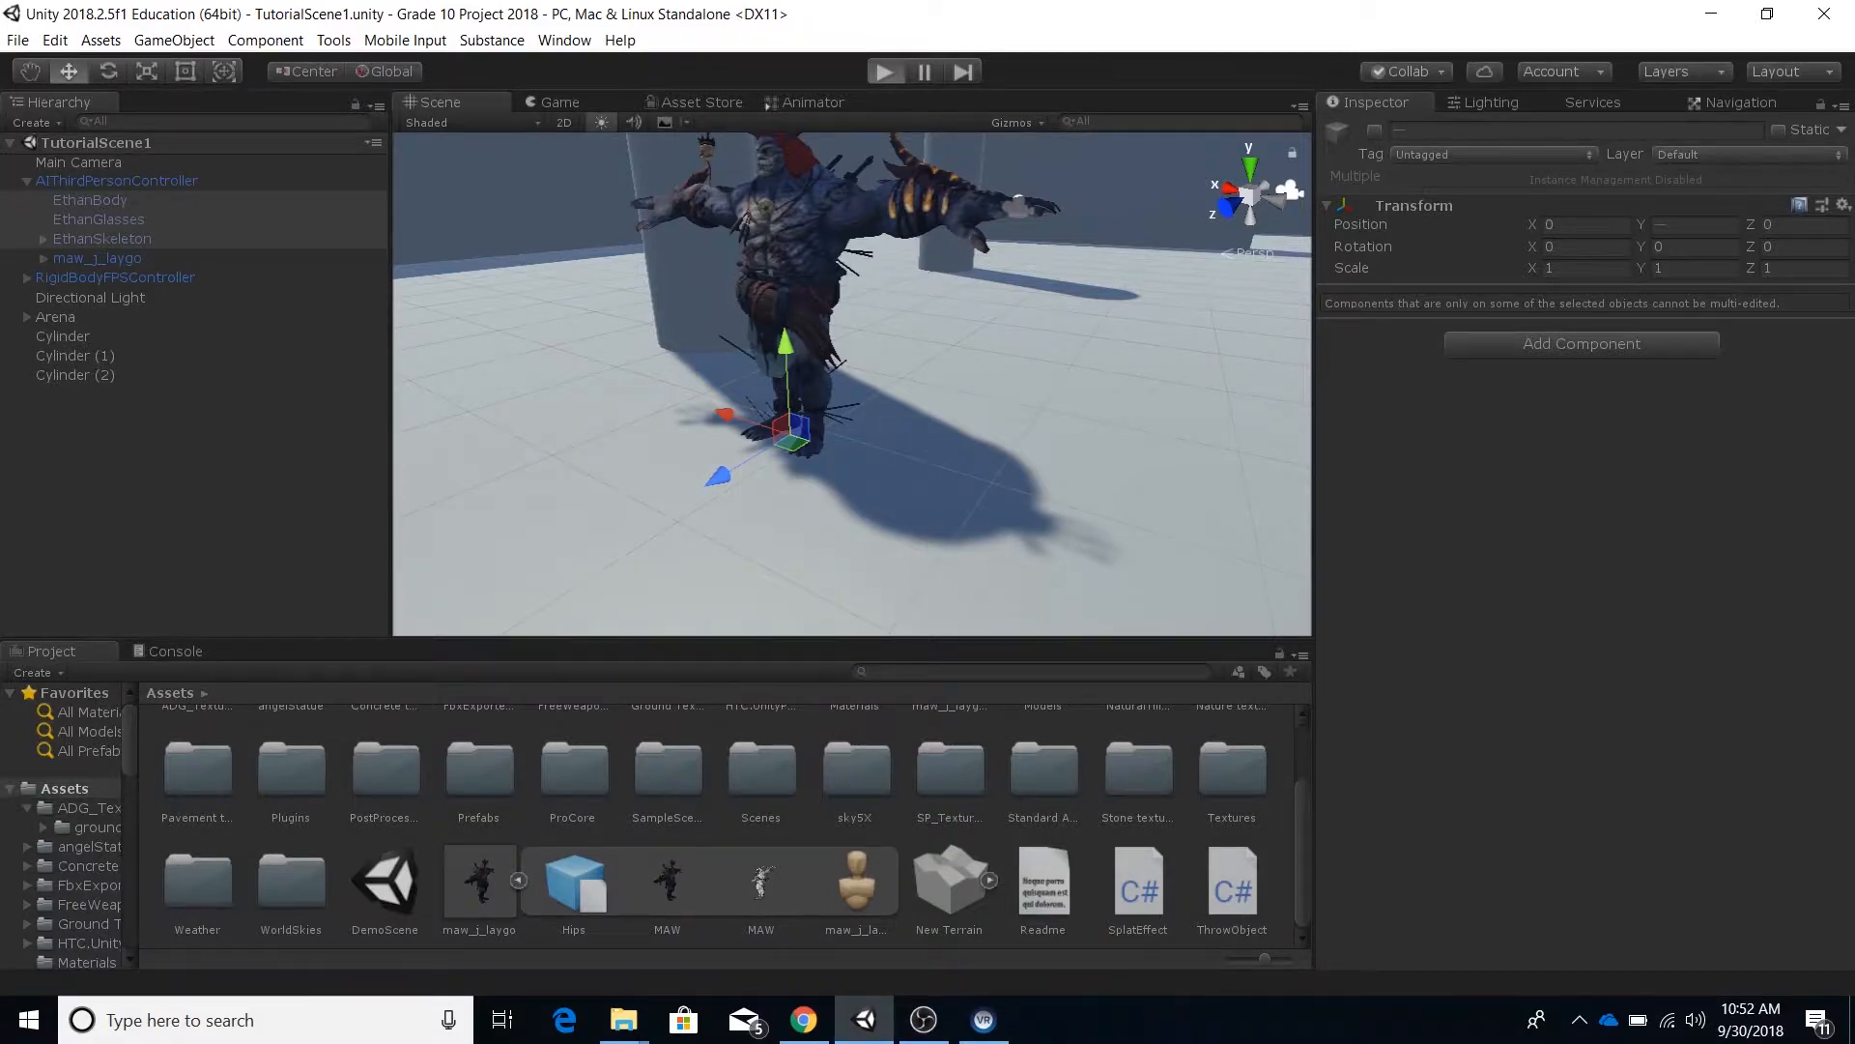
key("w")
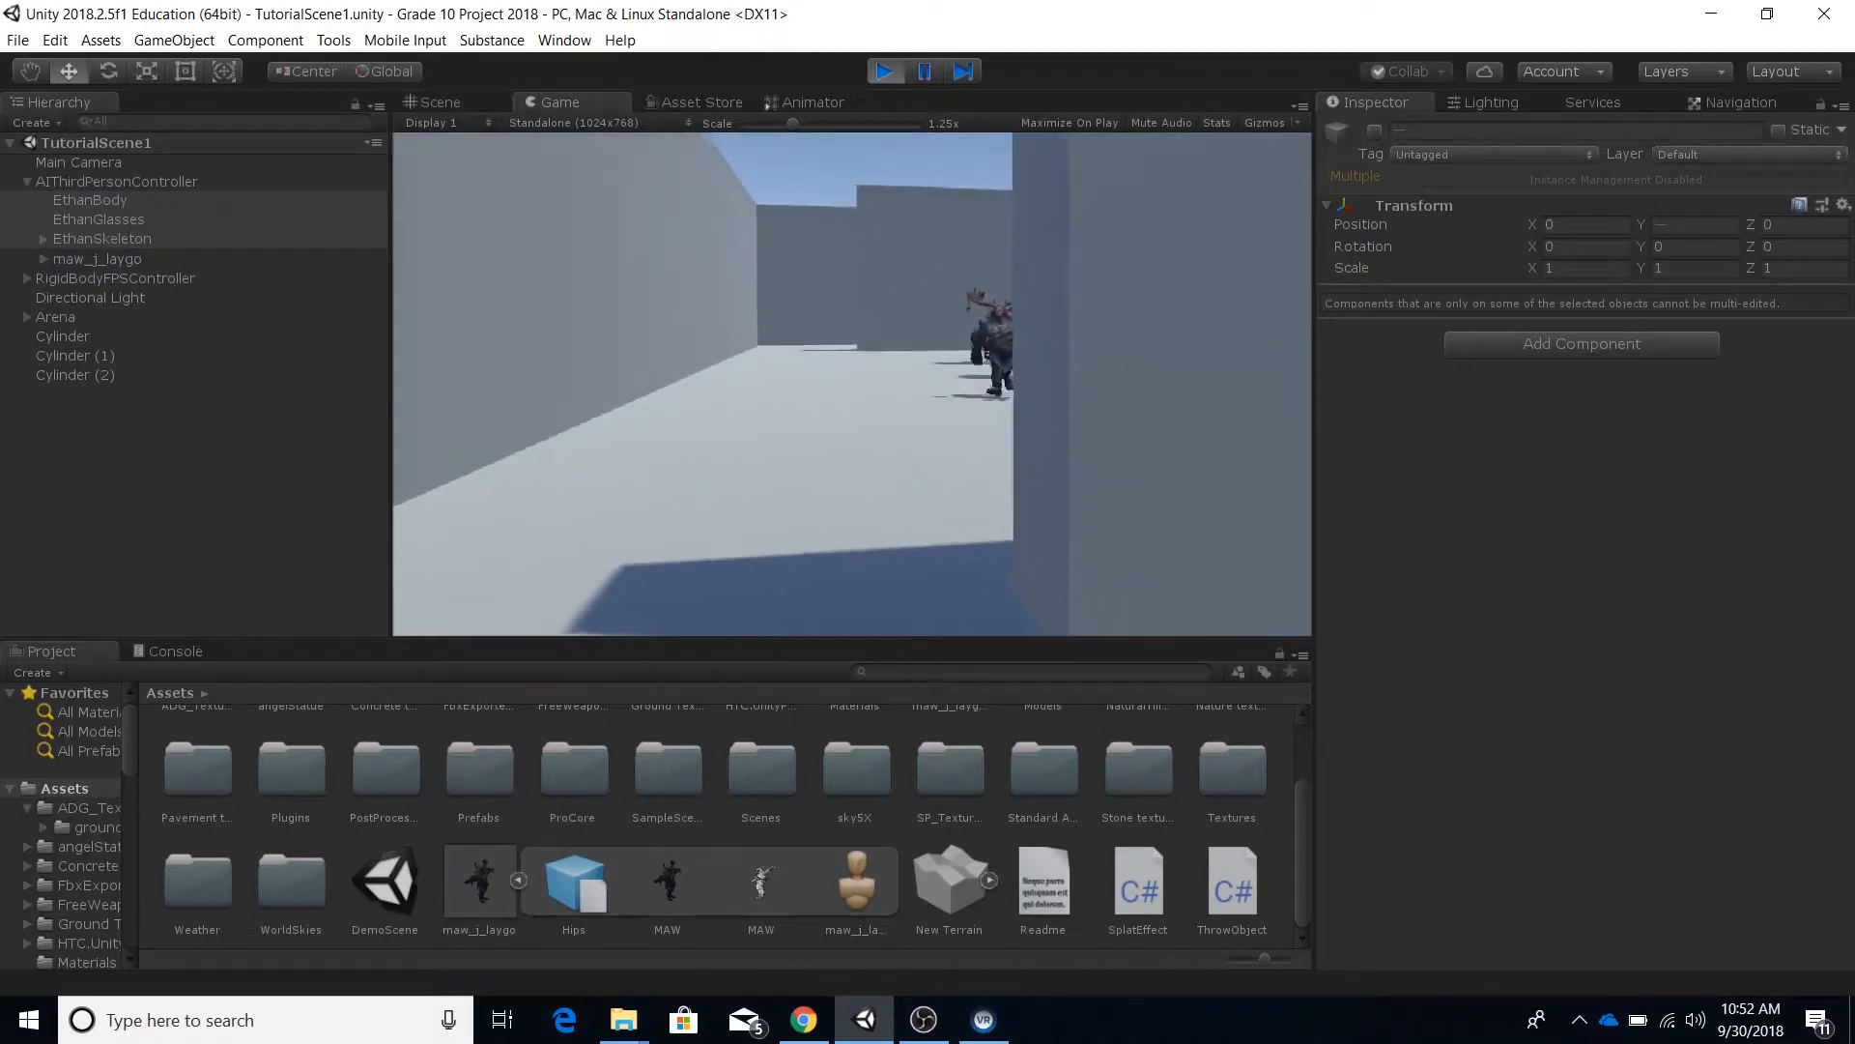
key("Escape")
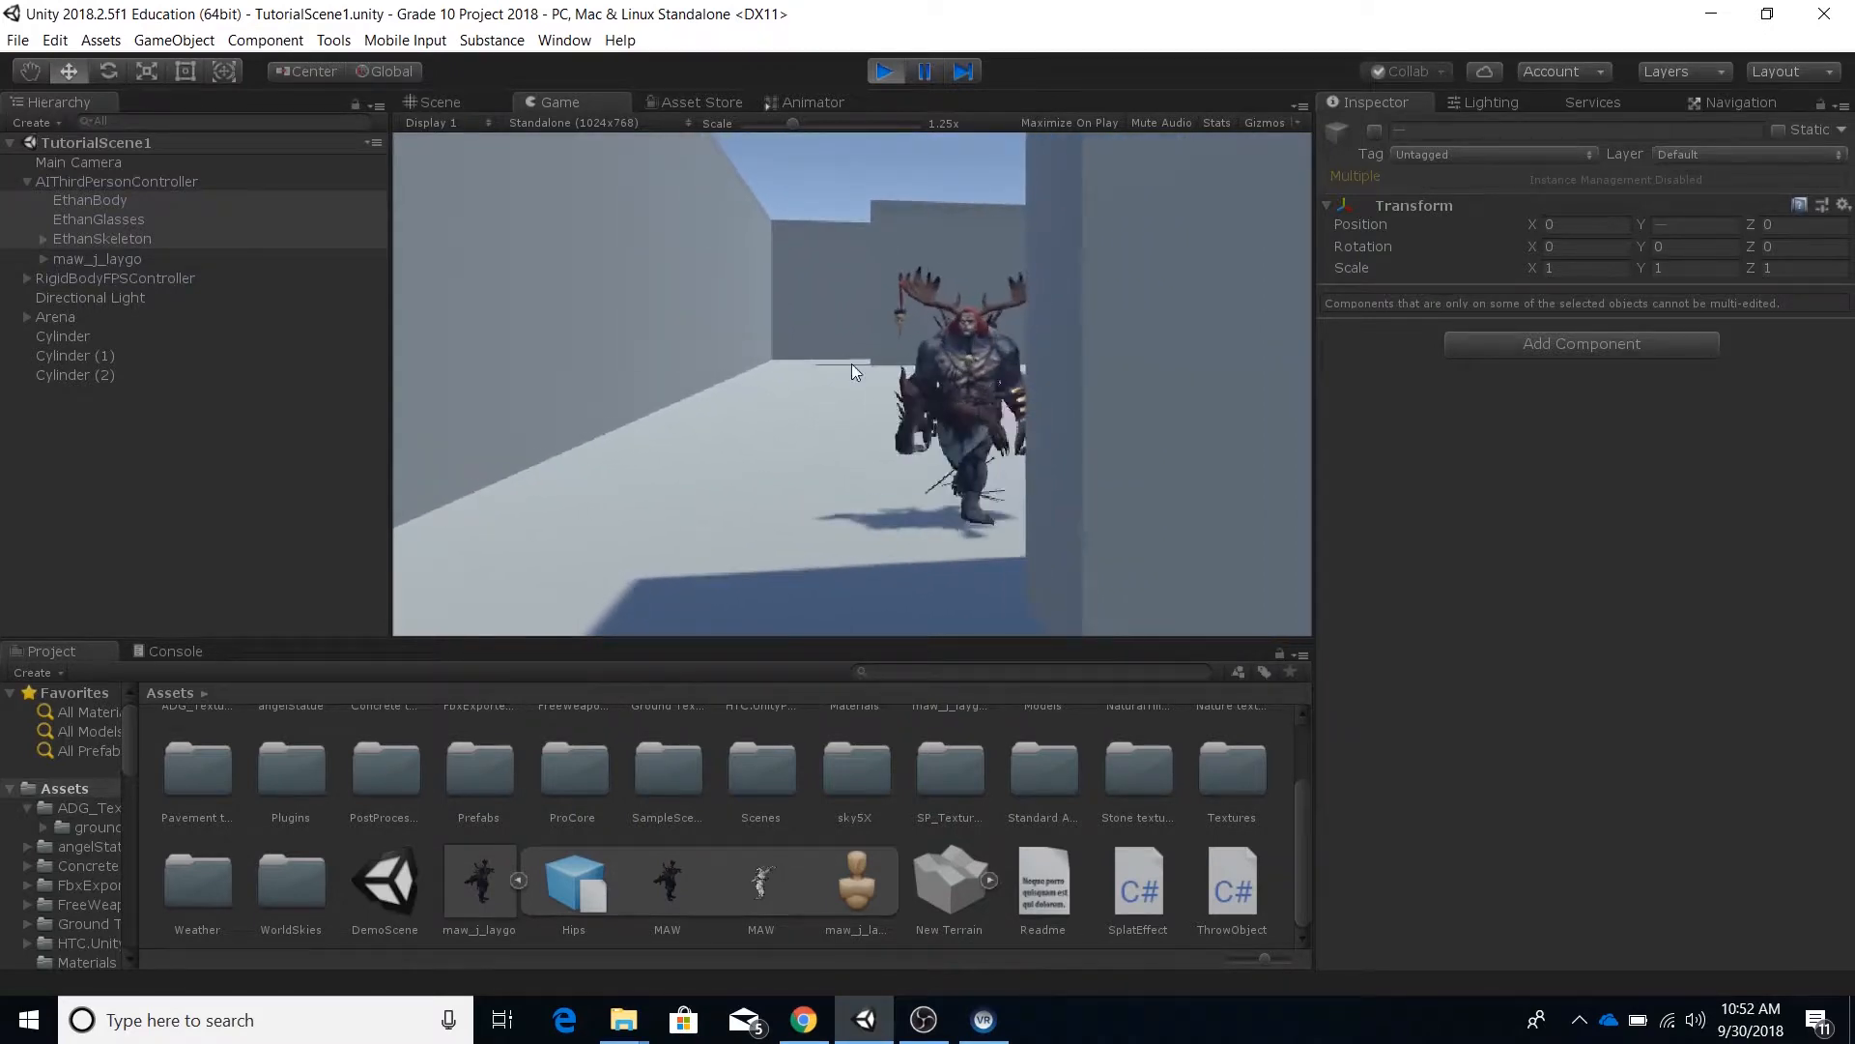
left_click(886, 74)
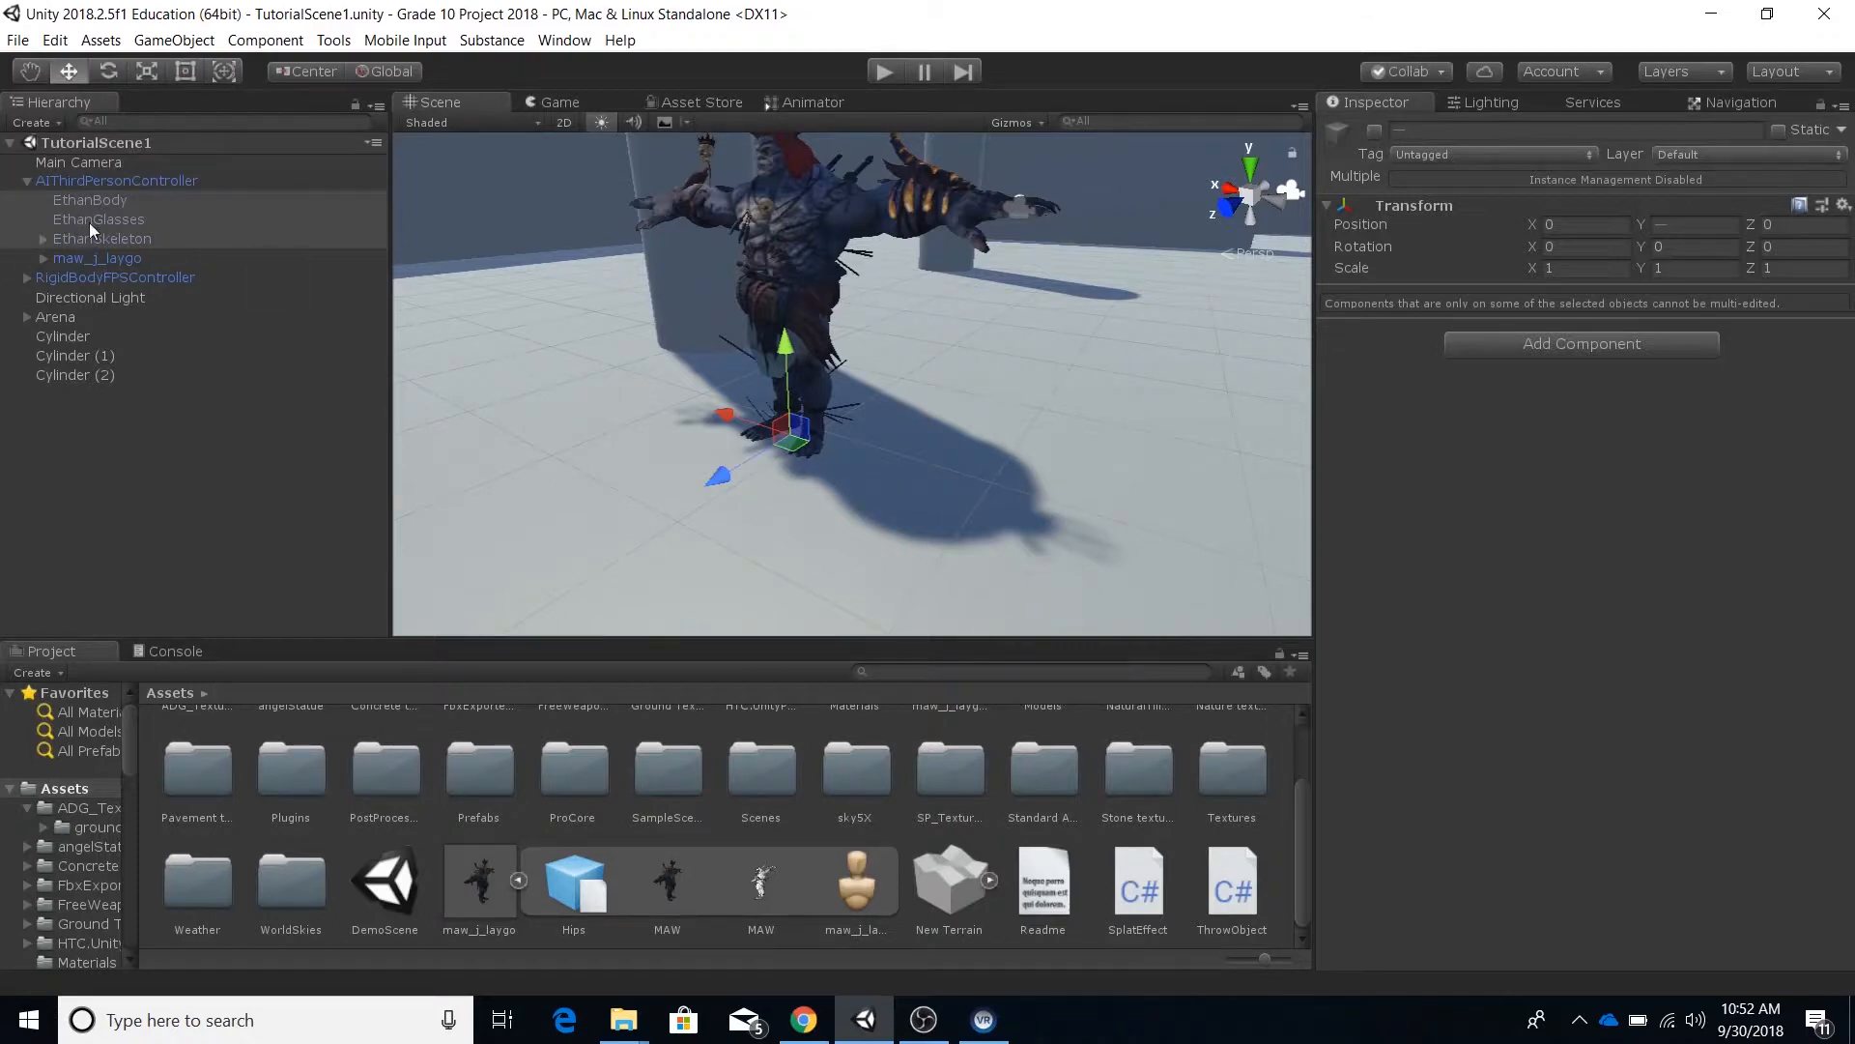
Step: Try EthanAvatar as the Animator avatar of AIThirdPersonController and play-test the character with it
left_click(89, 181)
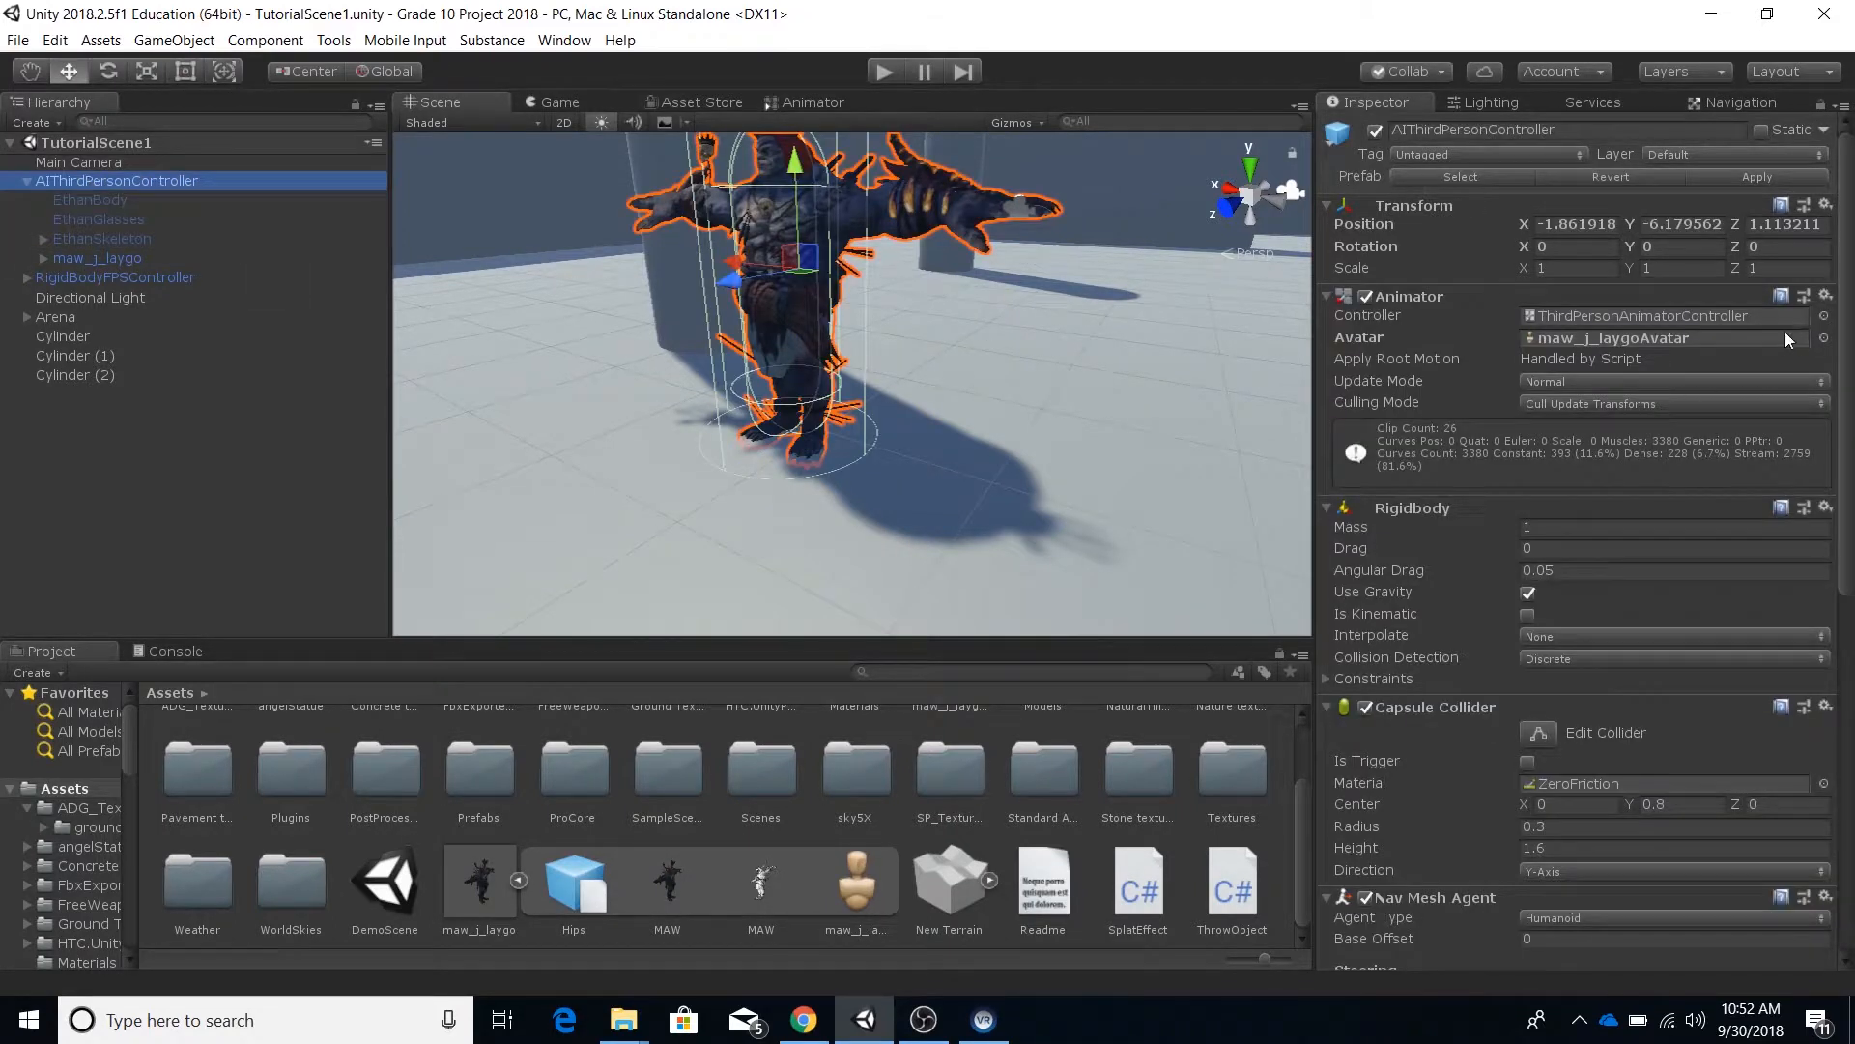
left_click(1824, 338)
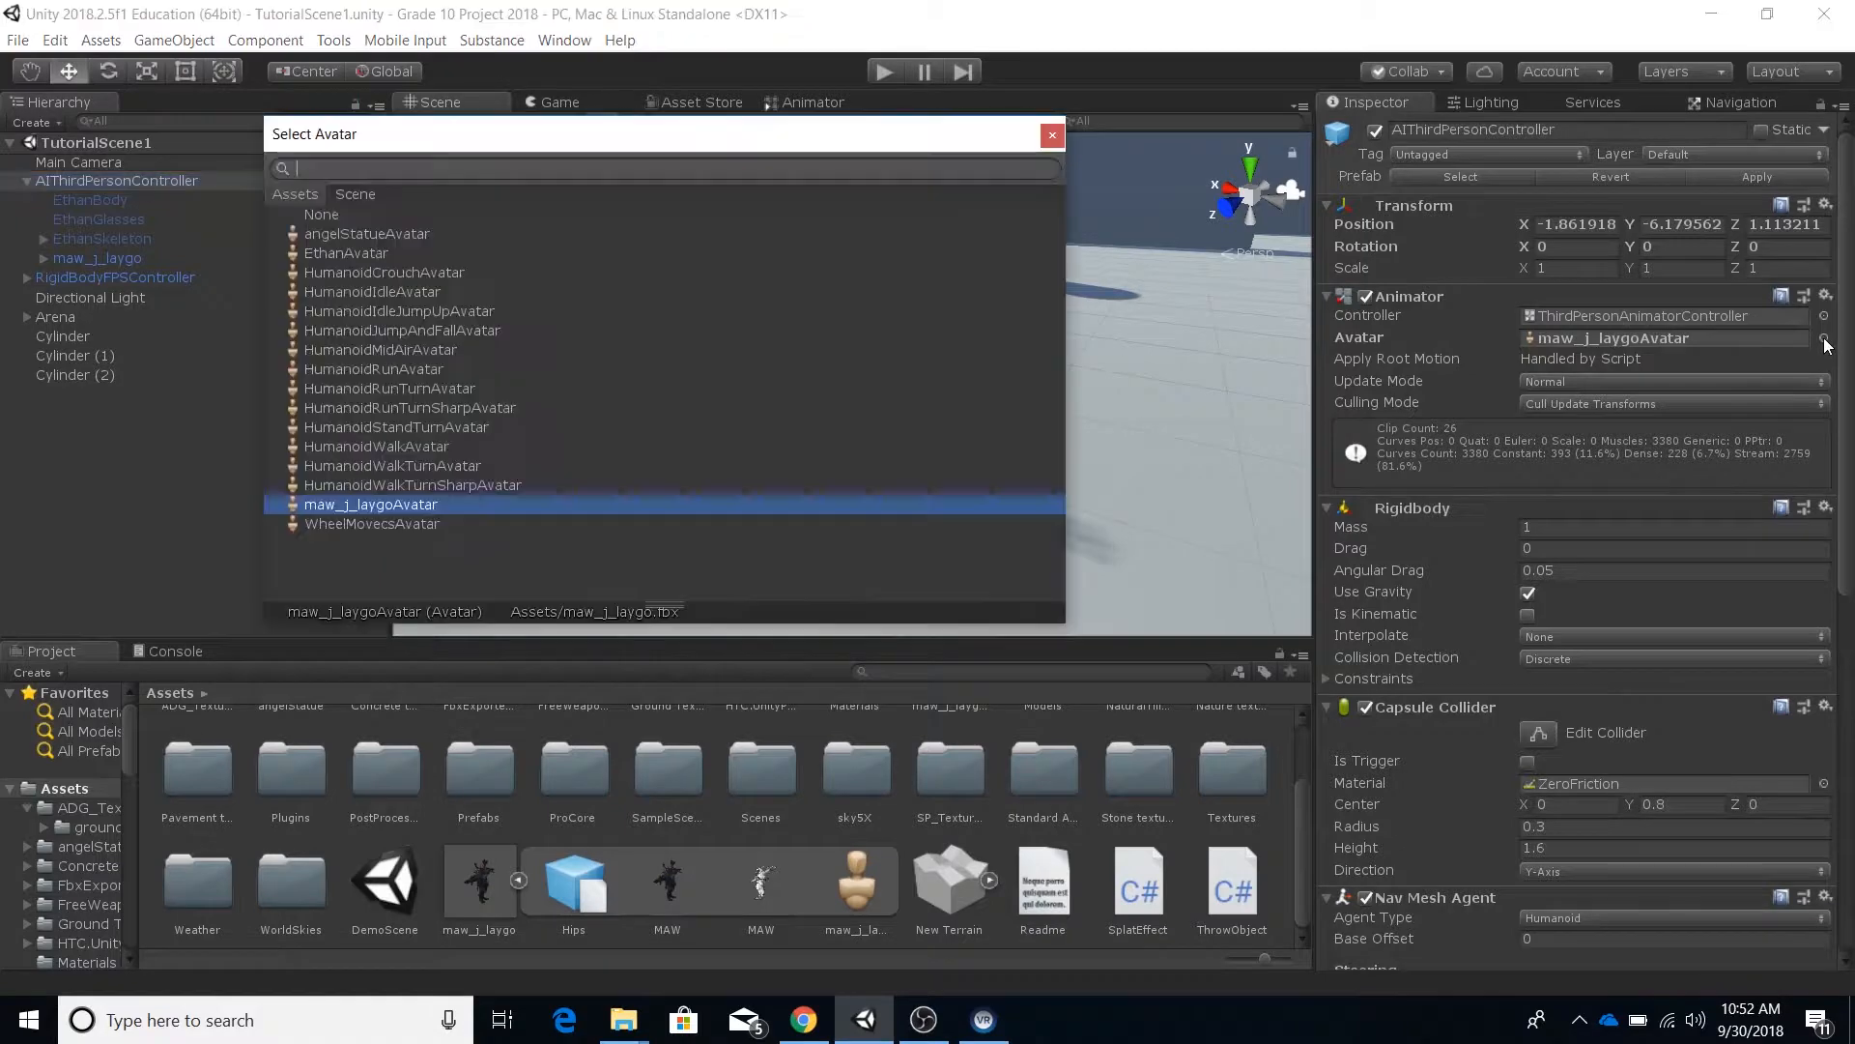
left_click(346, 253)
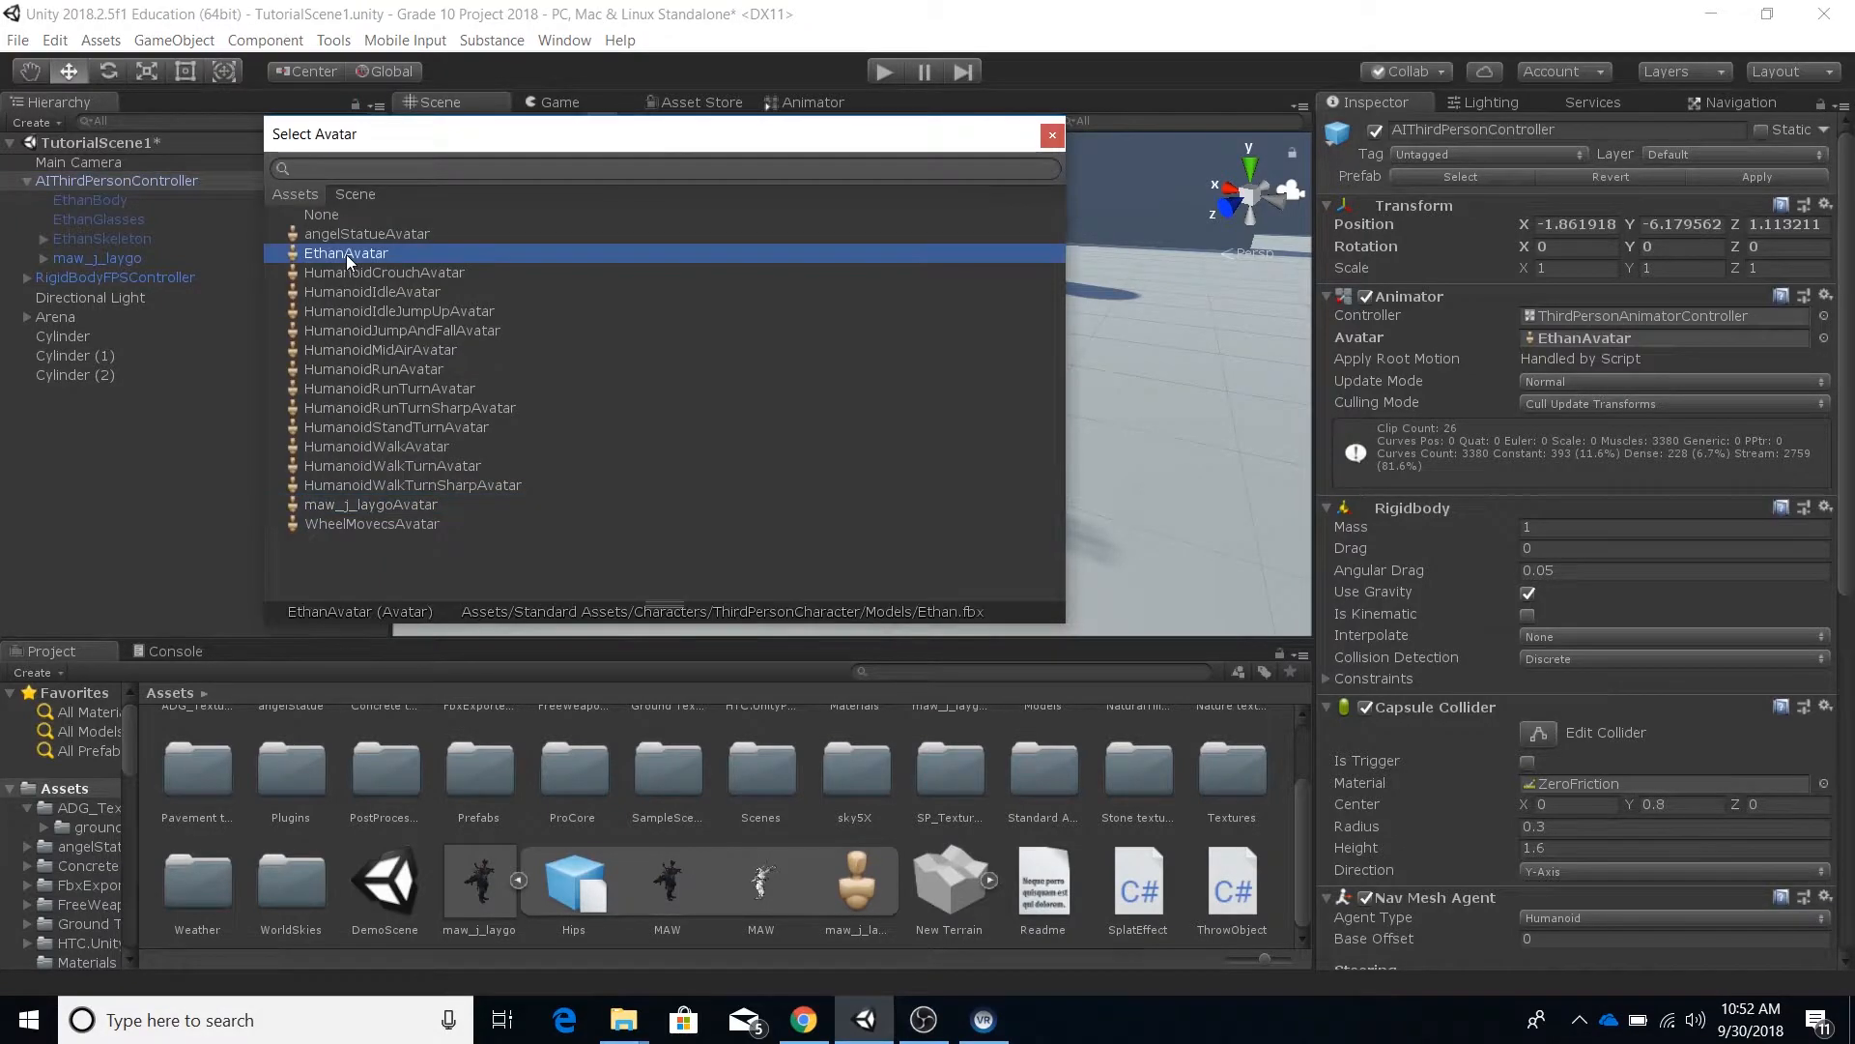
left_click(1050, 139)
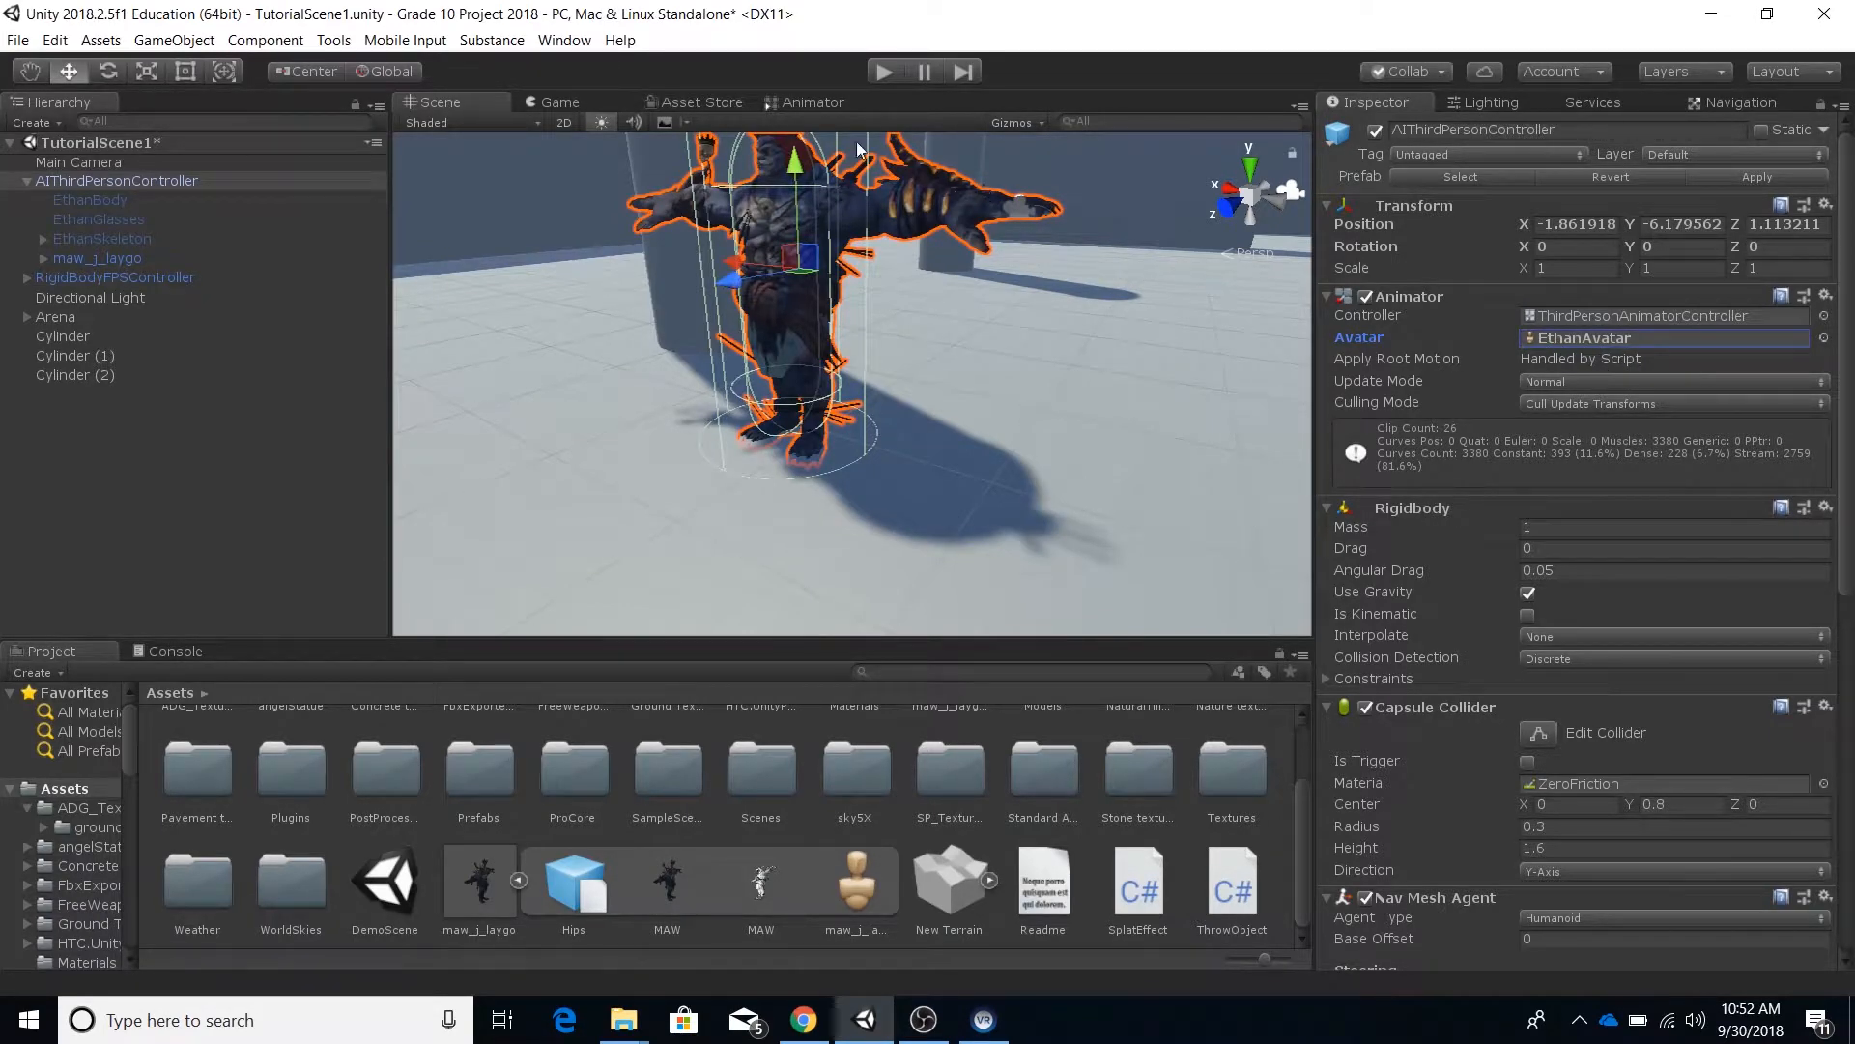
left_click(885, 71)
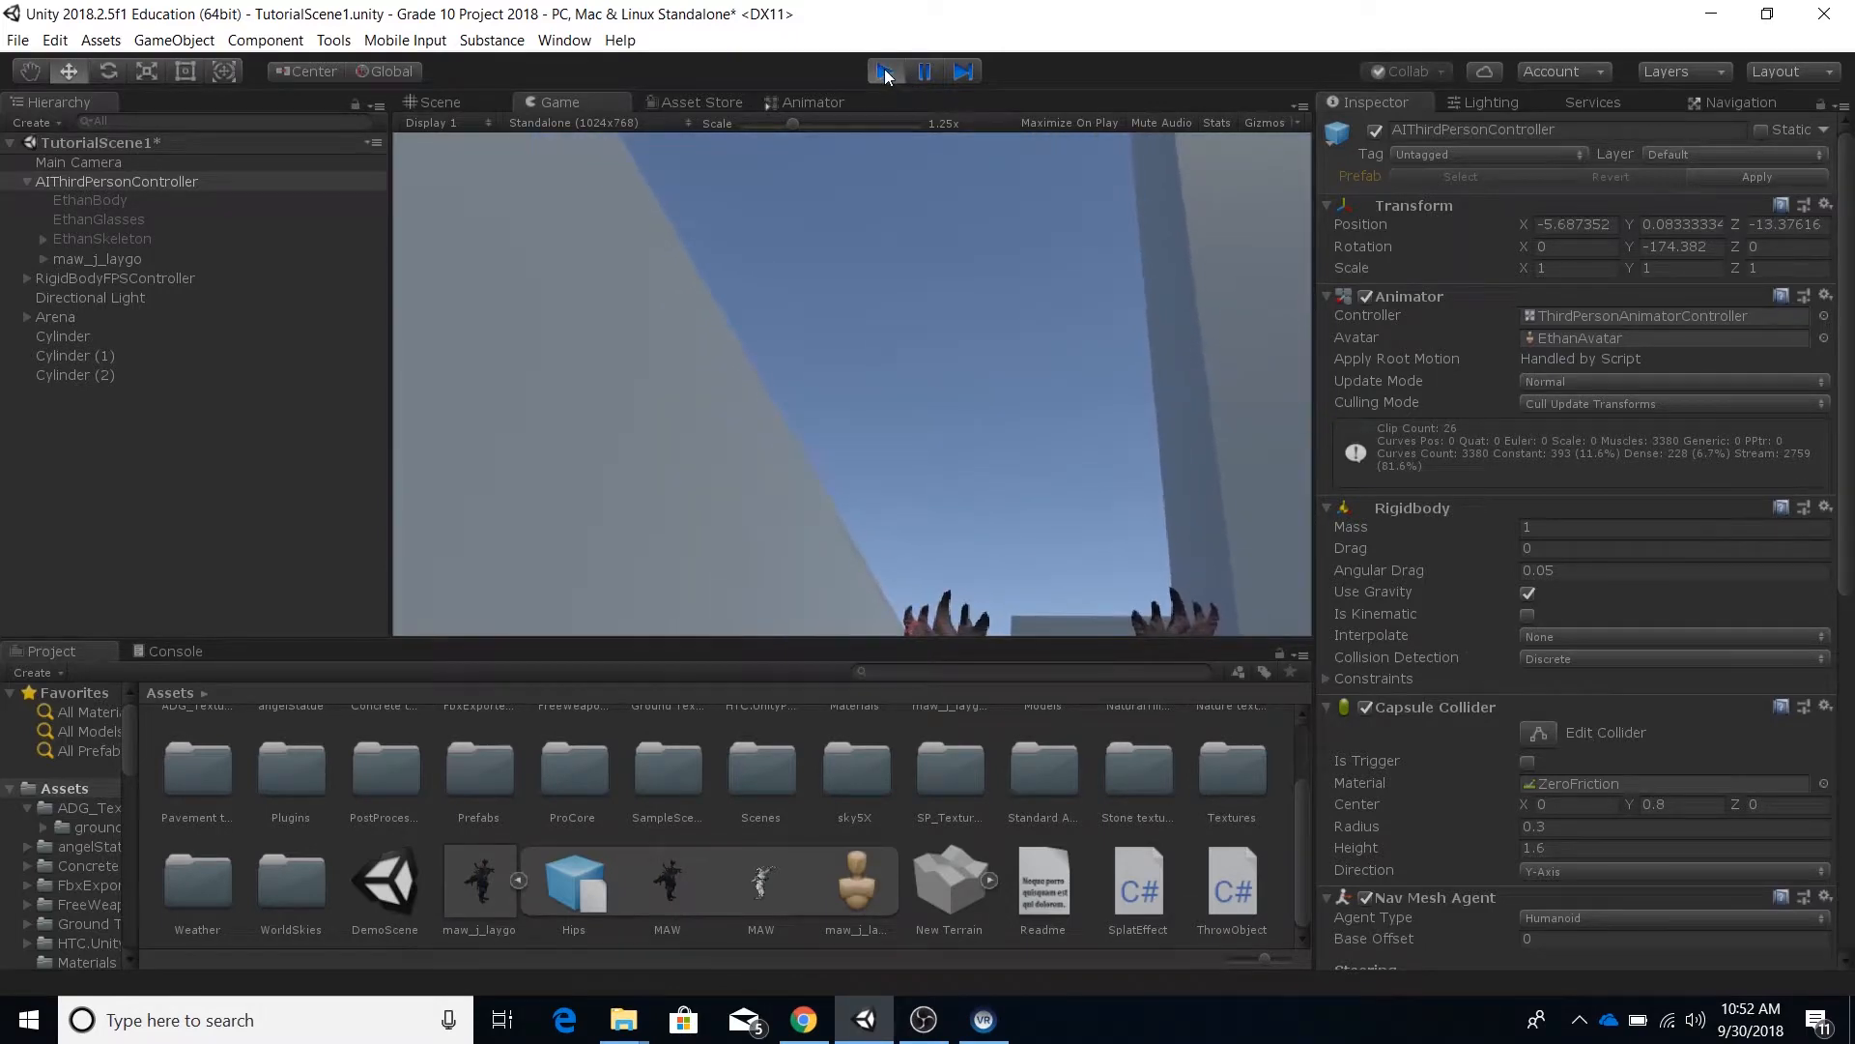
left_click(884, 72)
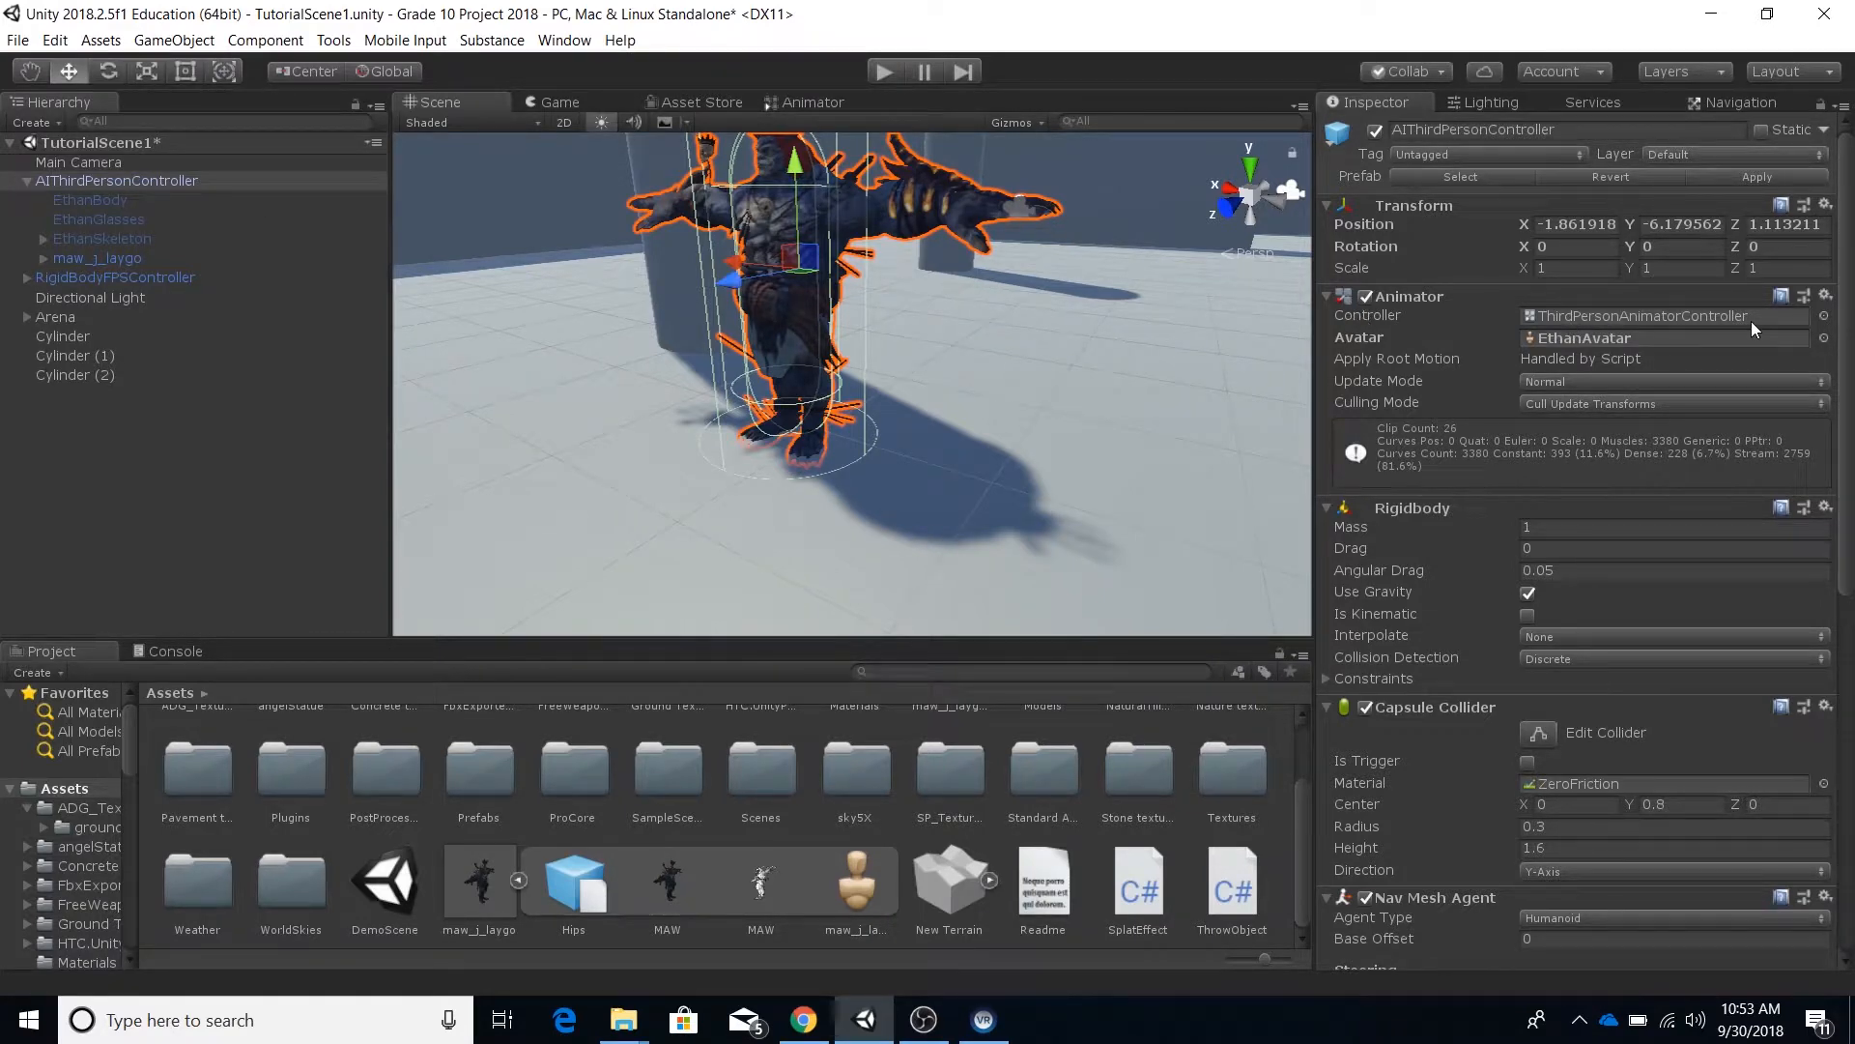
Step: Examine the states on the Base Layer of ThirdPersonAnimatorController and the blend tree inside the Grounded state
double_click(1605, 313)
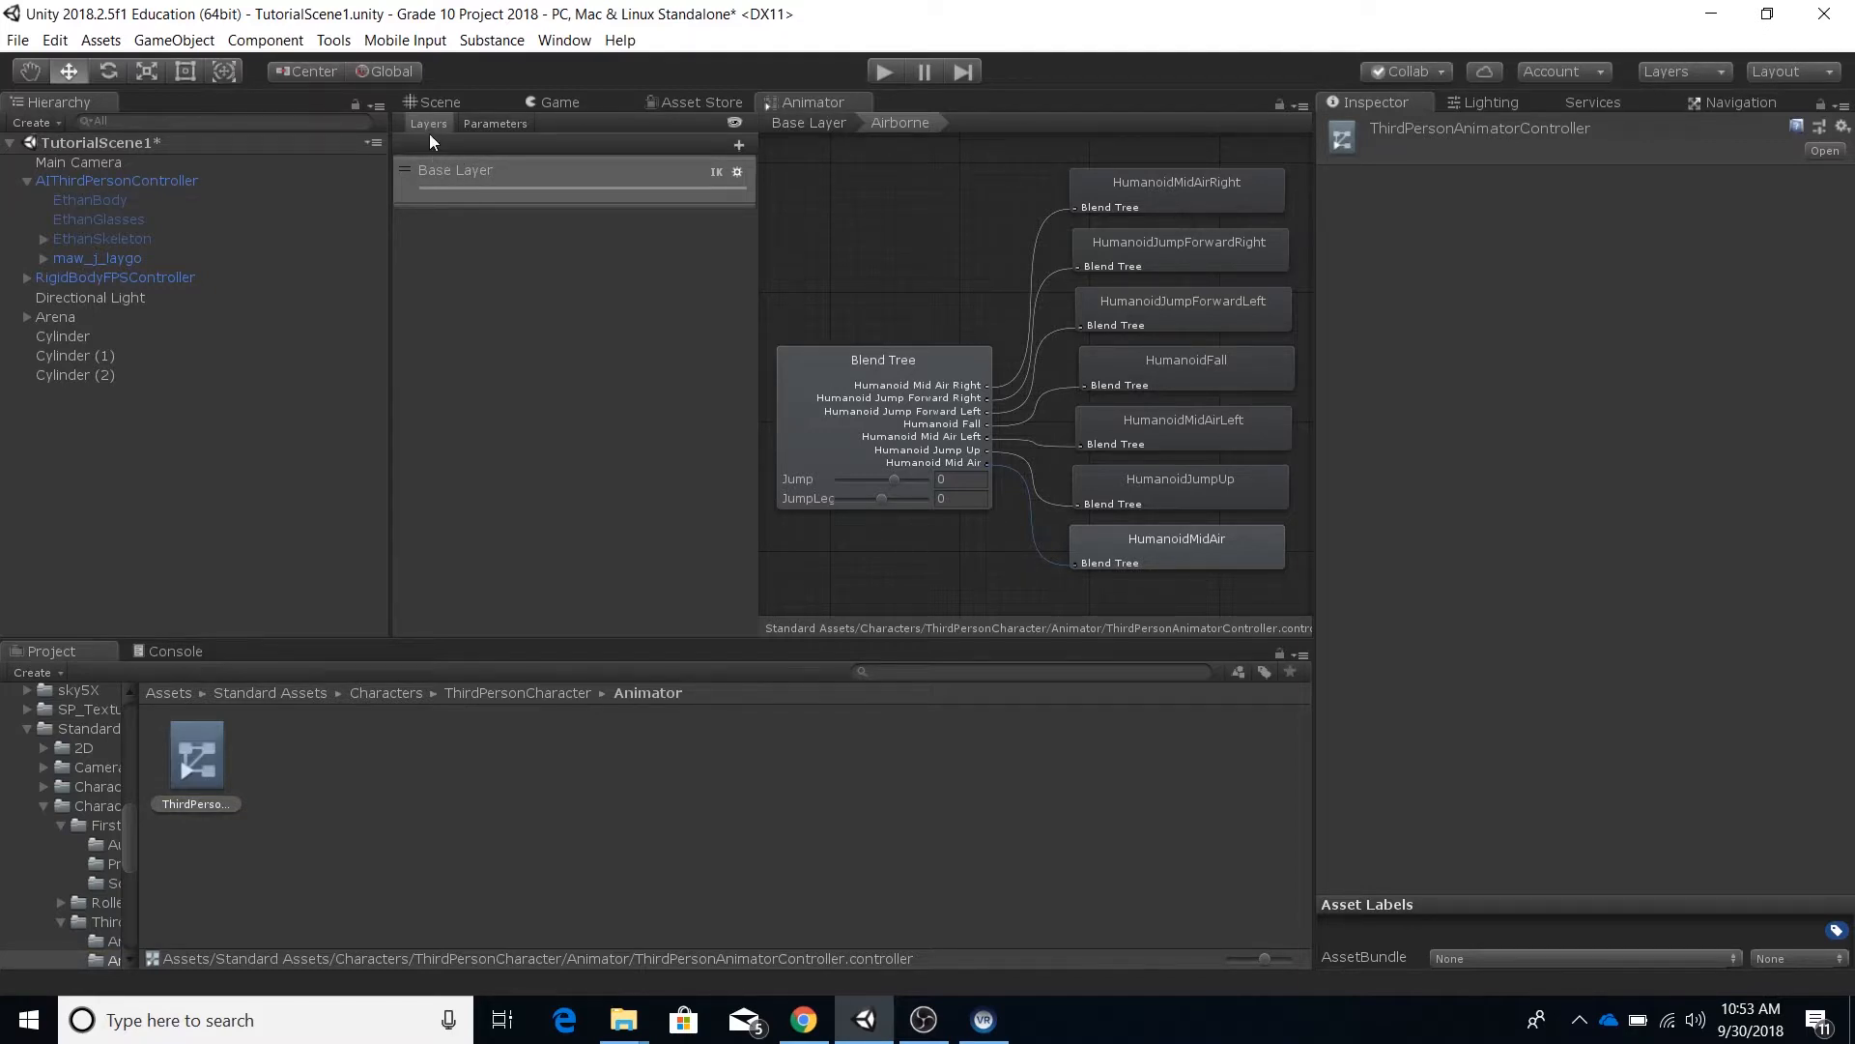
left_click(461, 176)
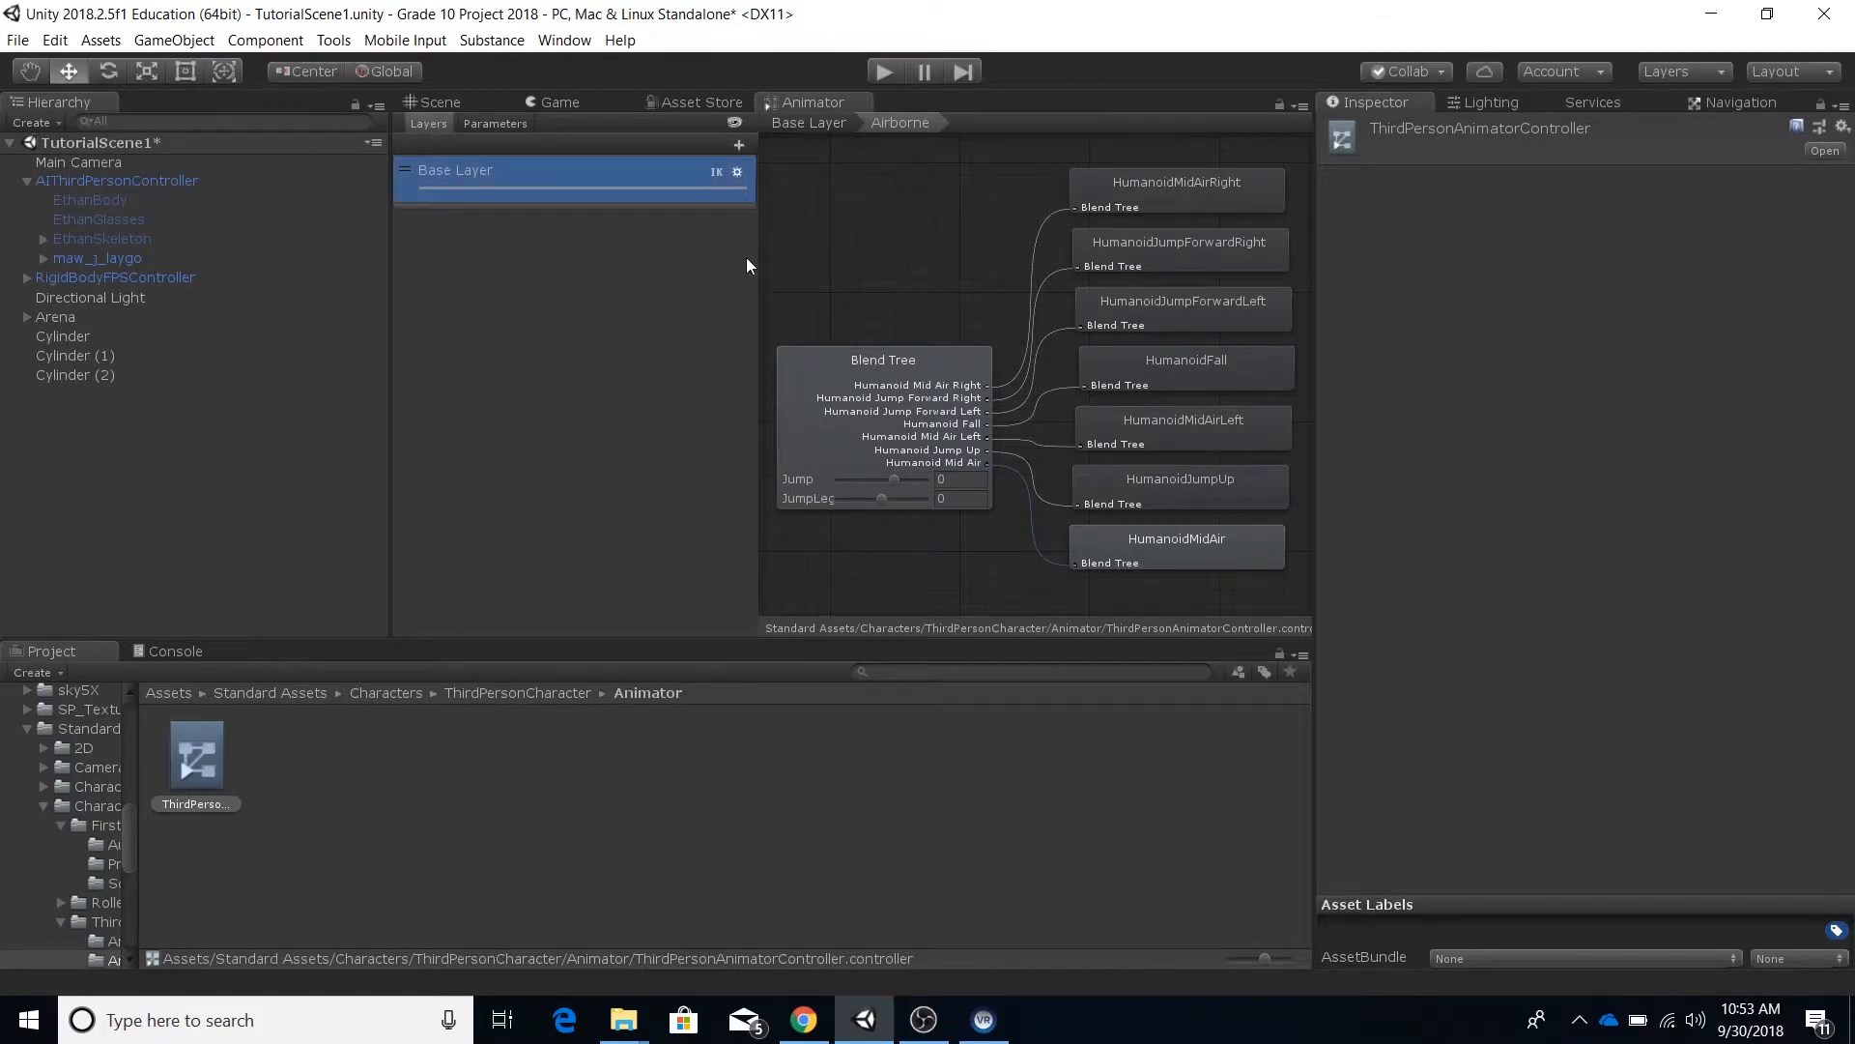
left_click(798, 123)
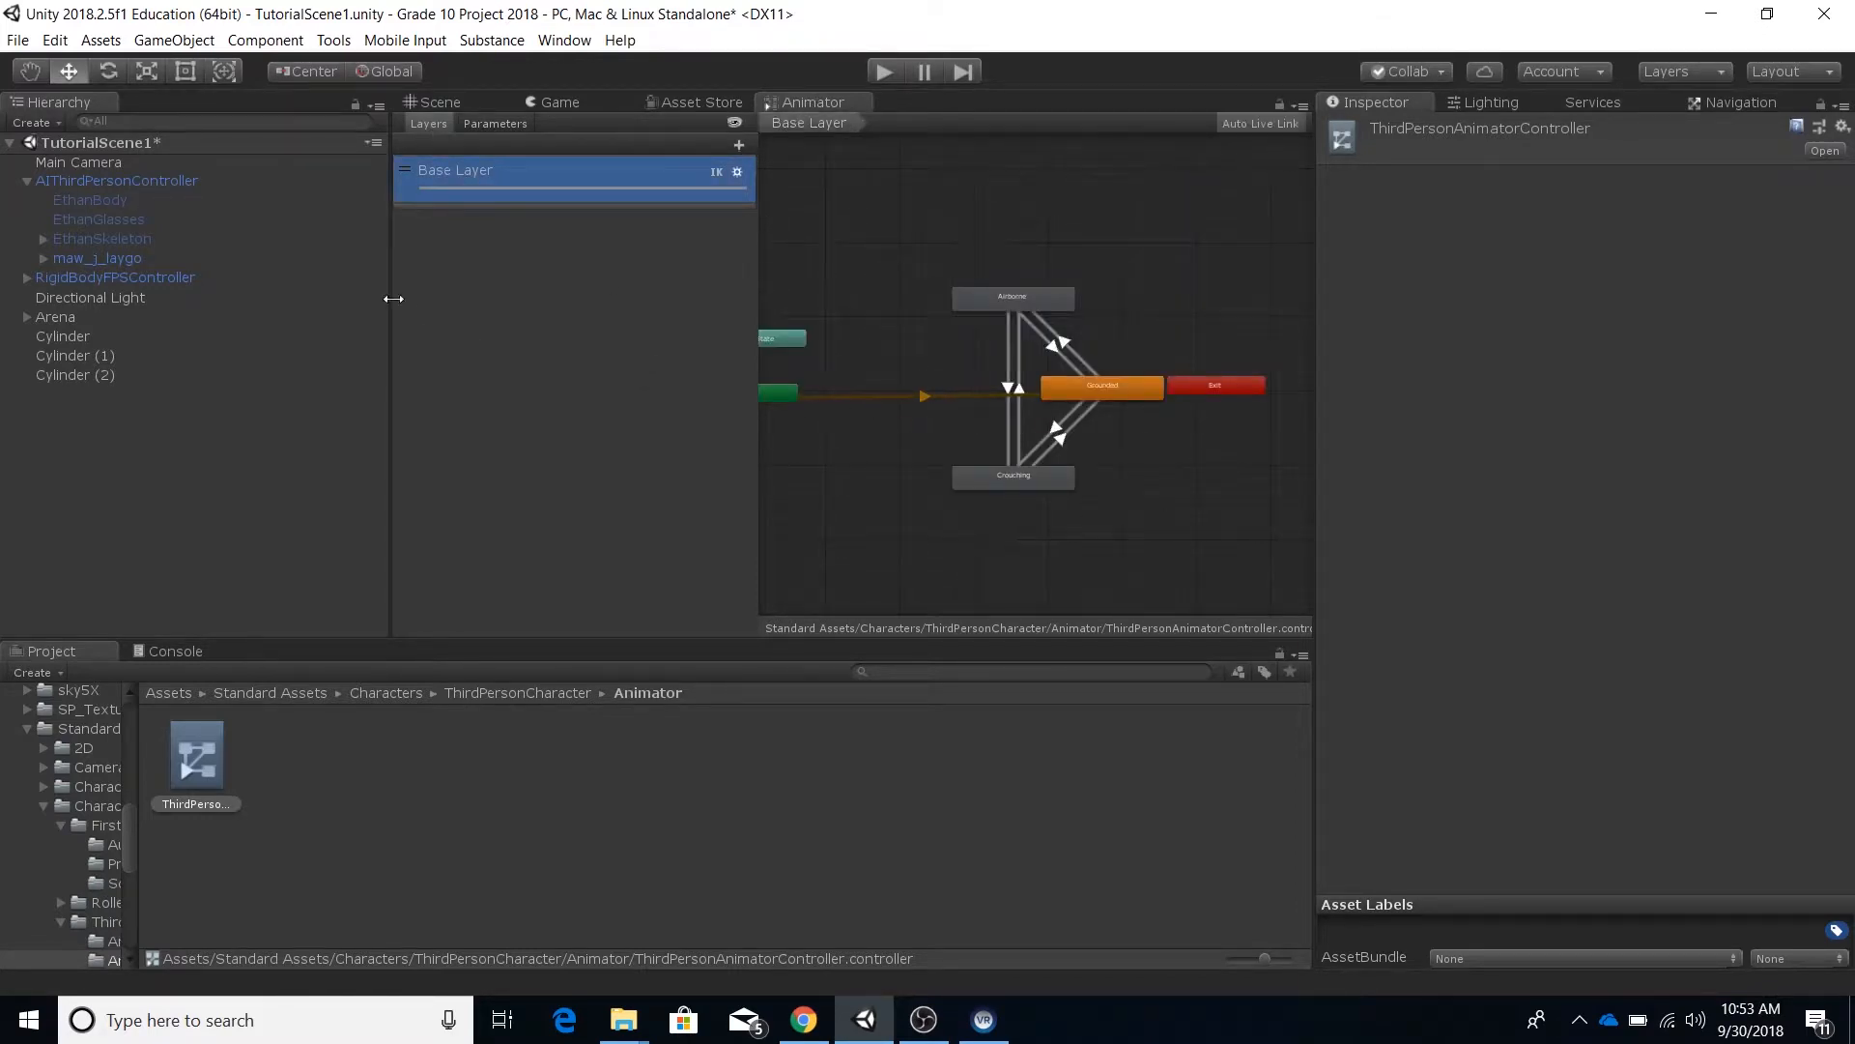
scroll(889, 448, "up", 5)
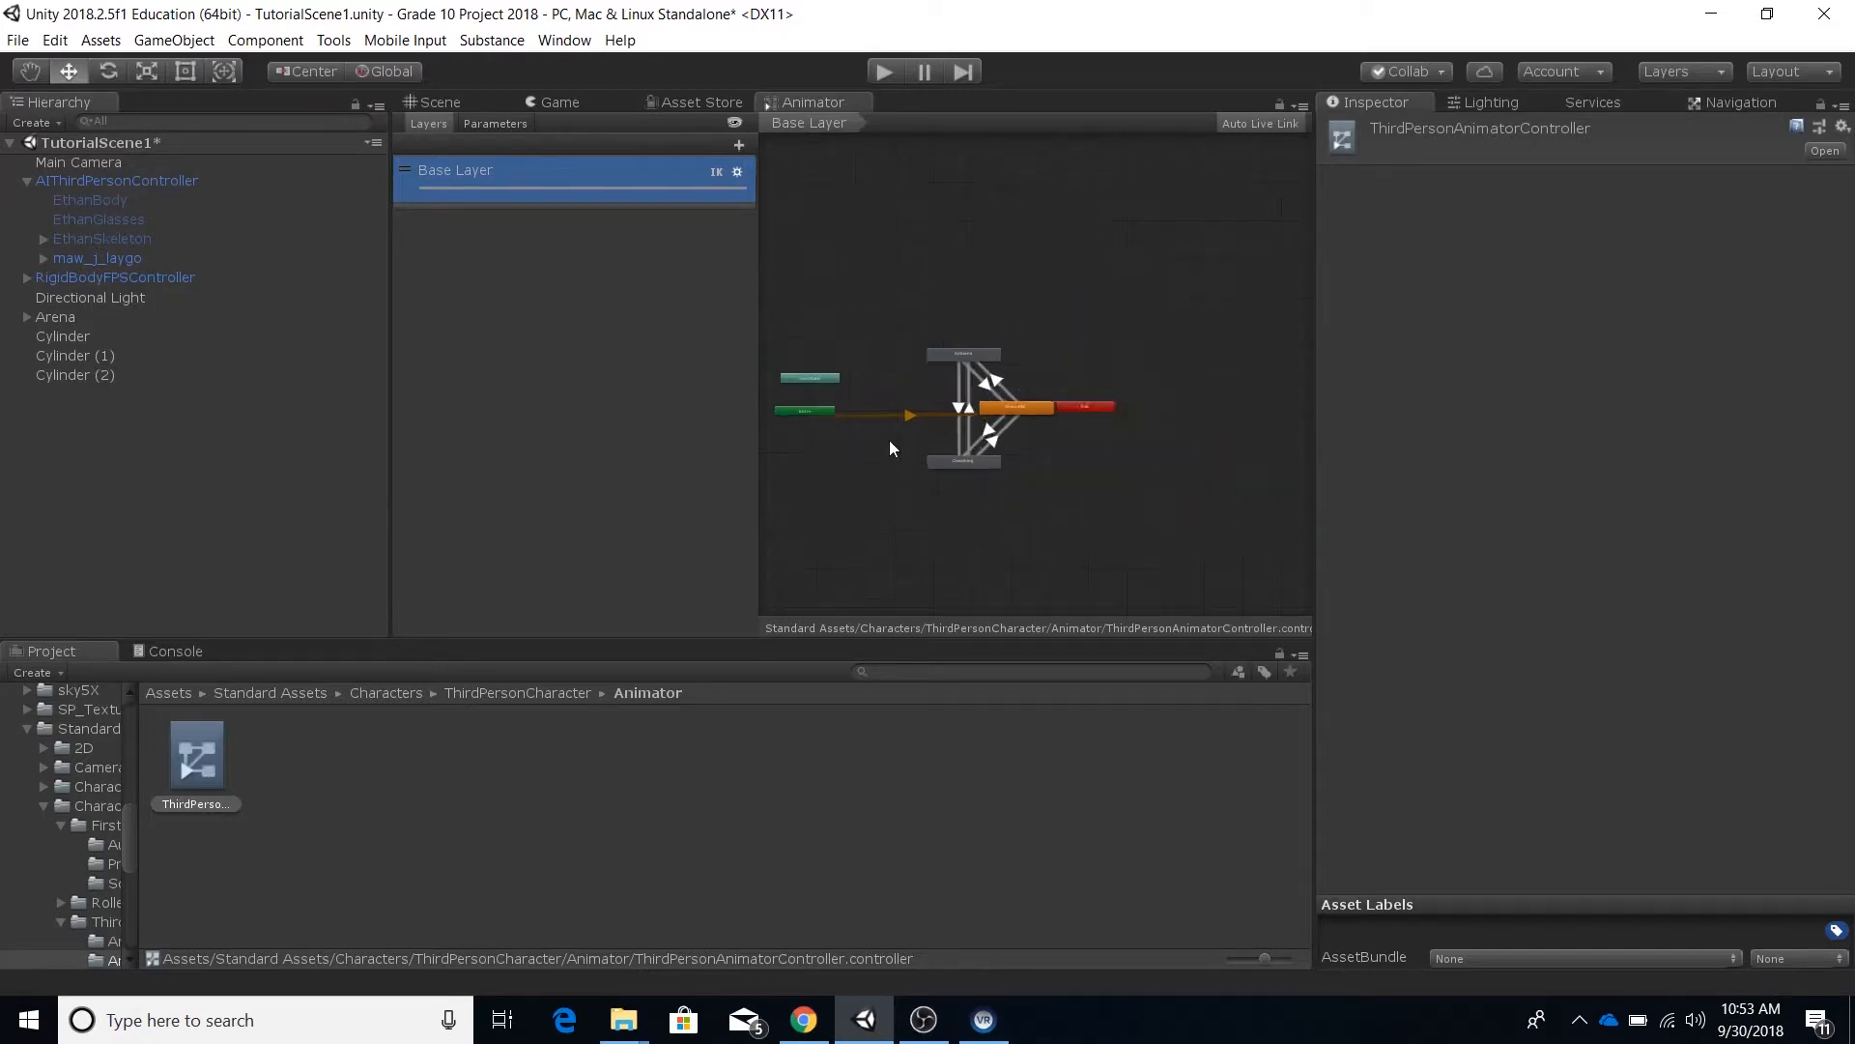
scroll(890, 442, "down", 3)
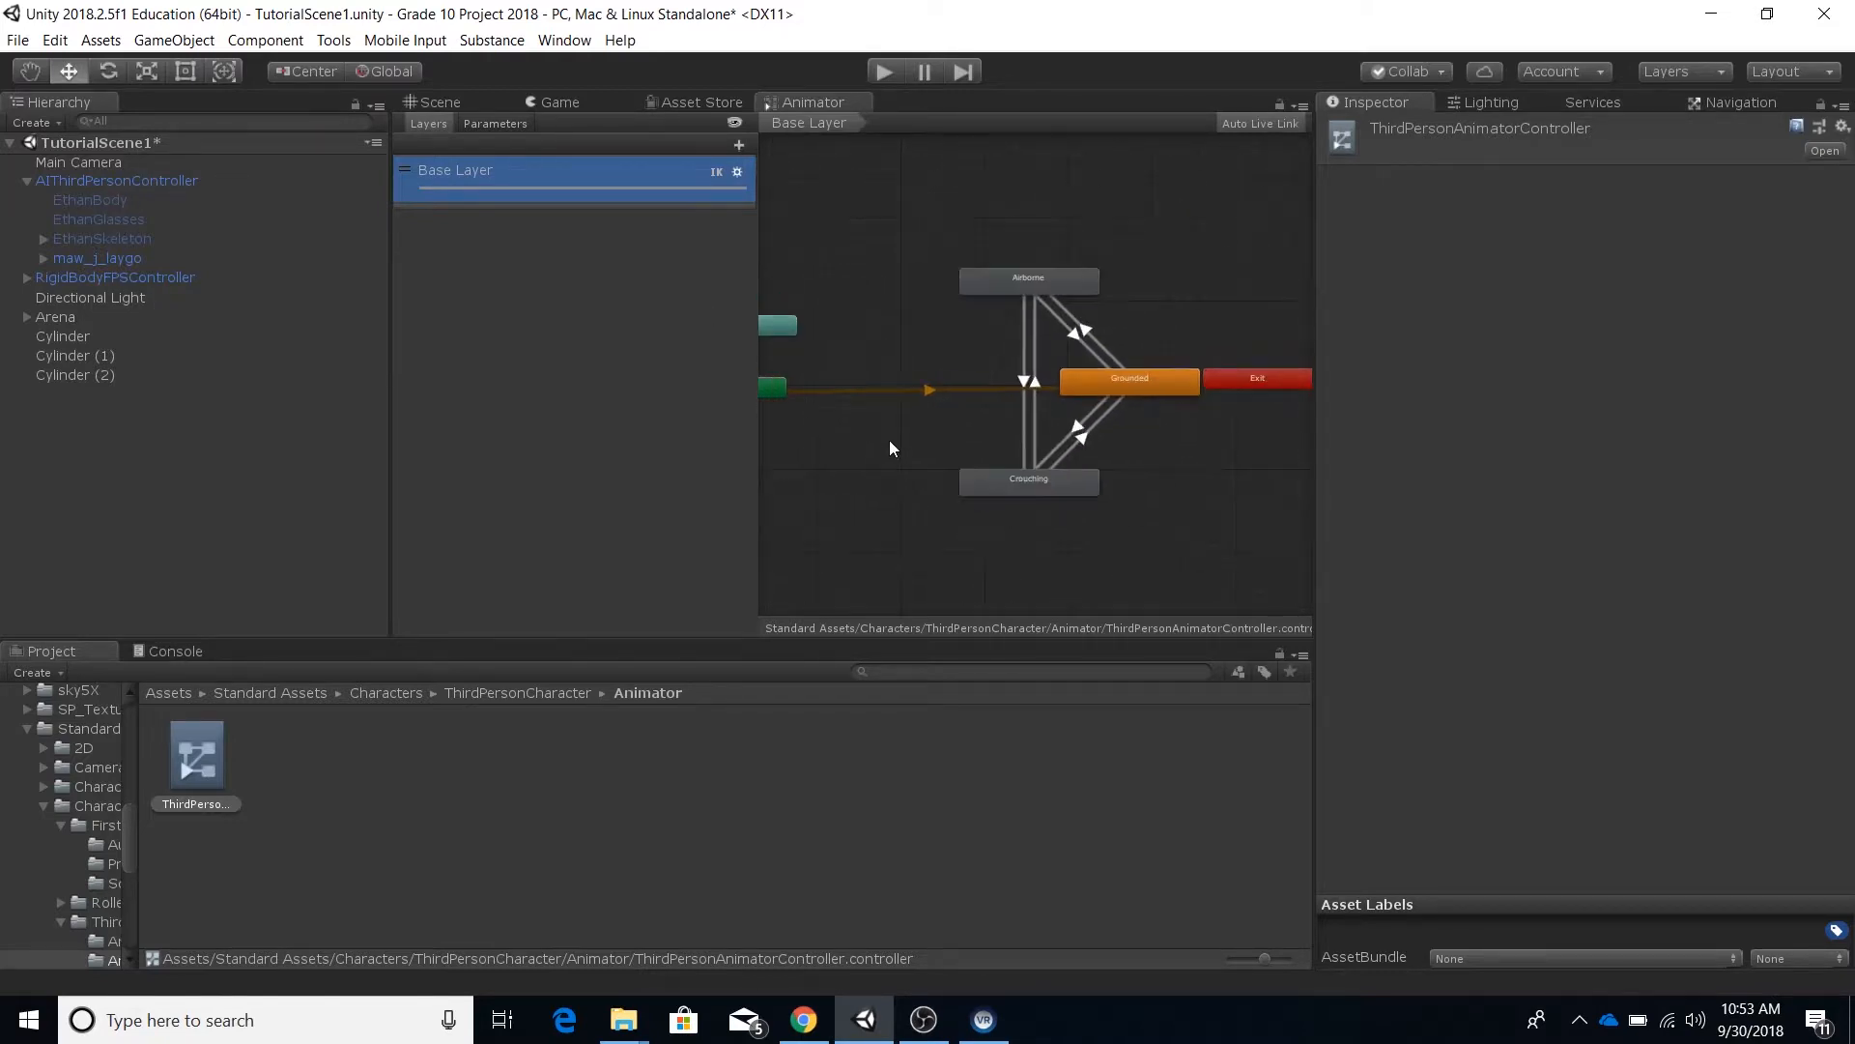
middle_click_drag(889, 449, 1148, 446)
scroll(1148, 447, "down", 2)
scroll(1107, 449, "up", 5)
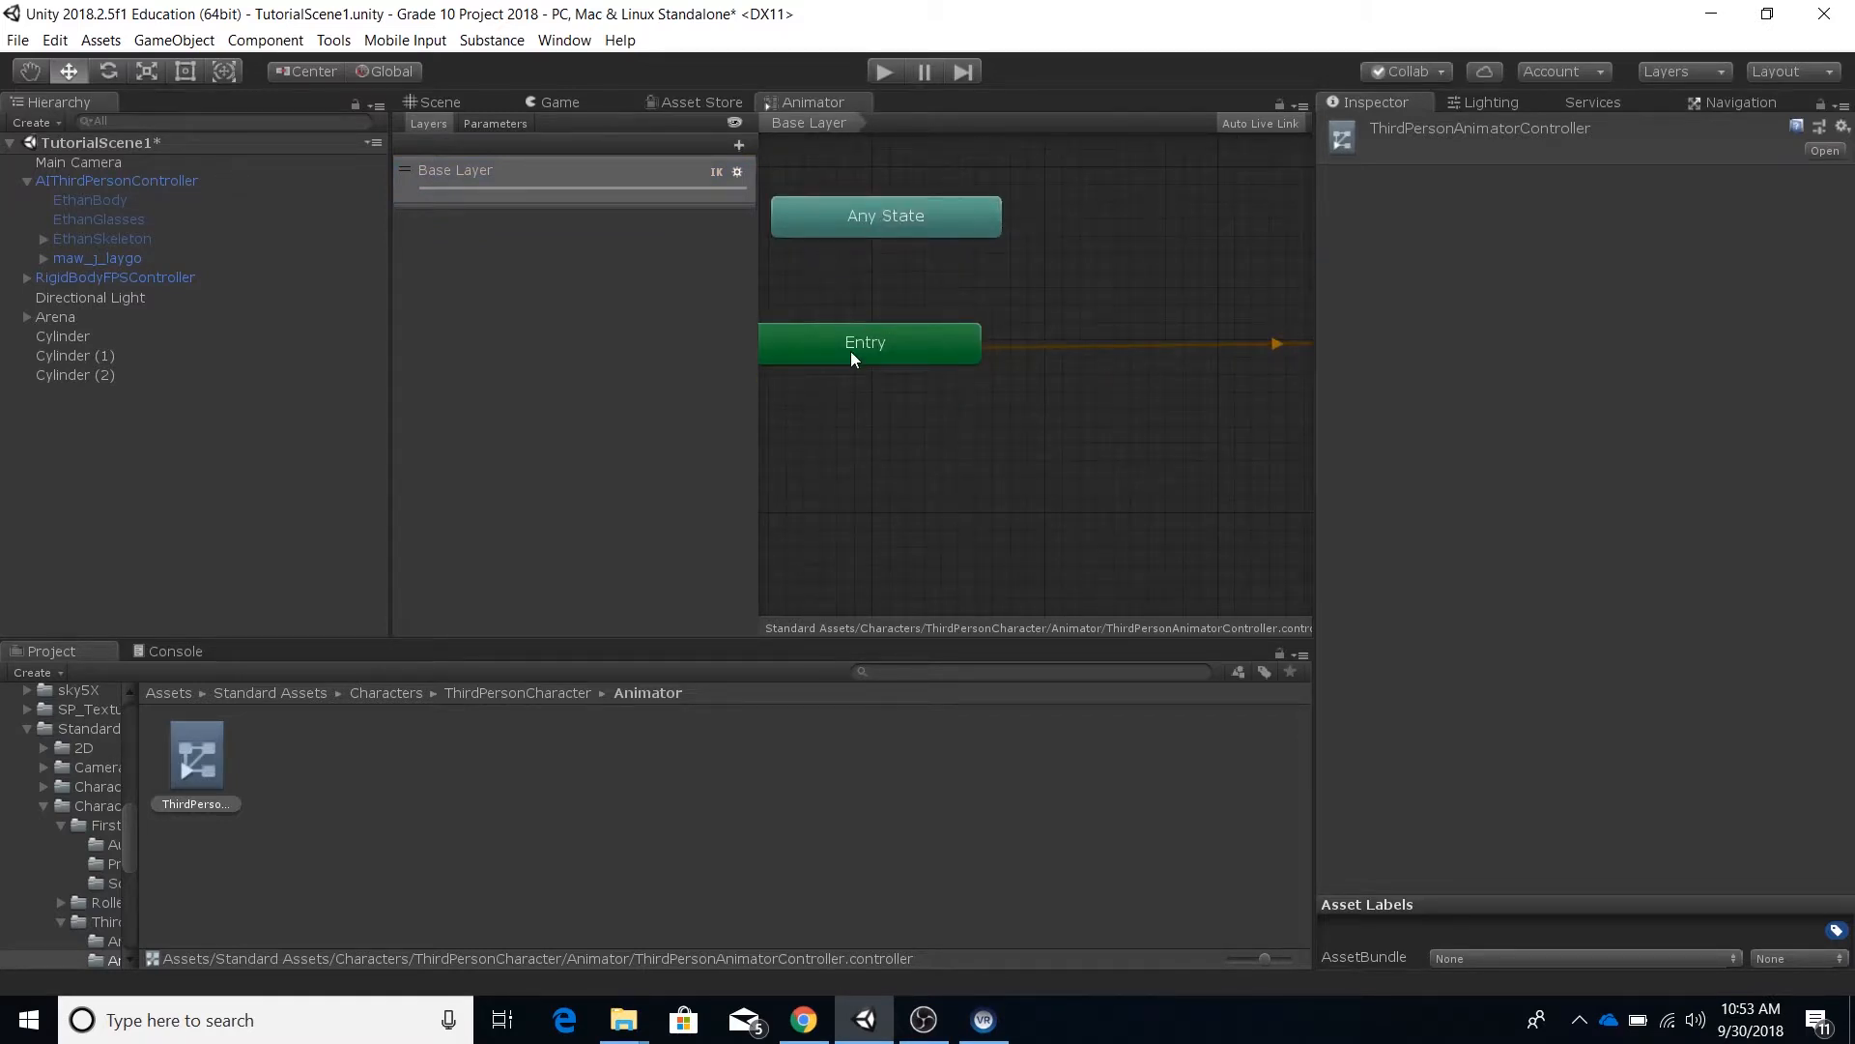
middle_click_drag(1098, 458, 559, 513)
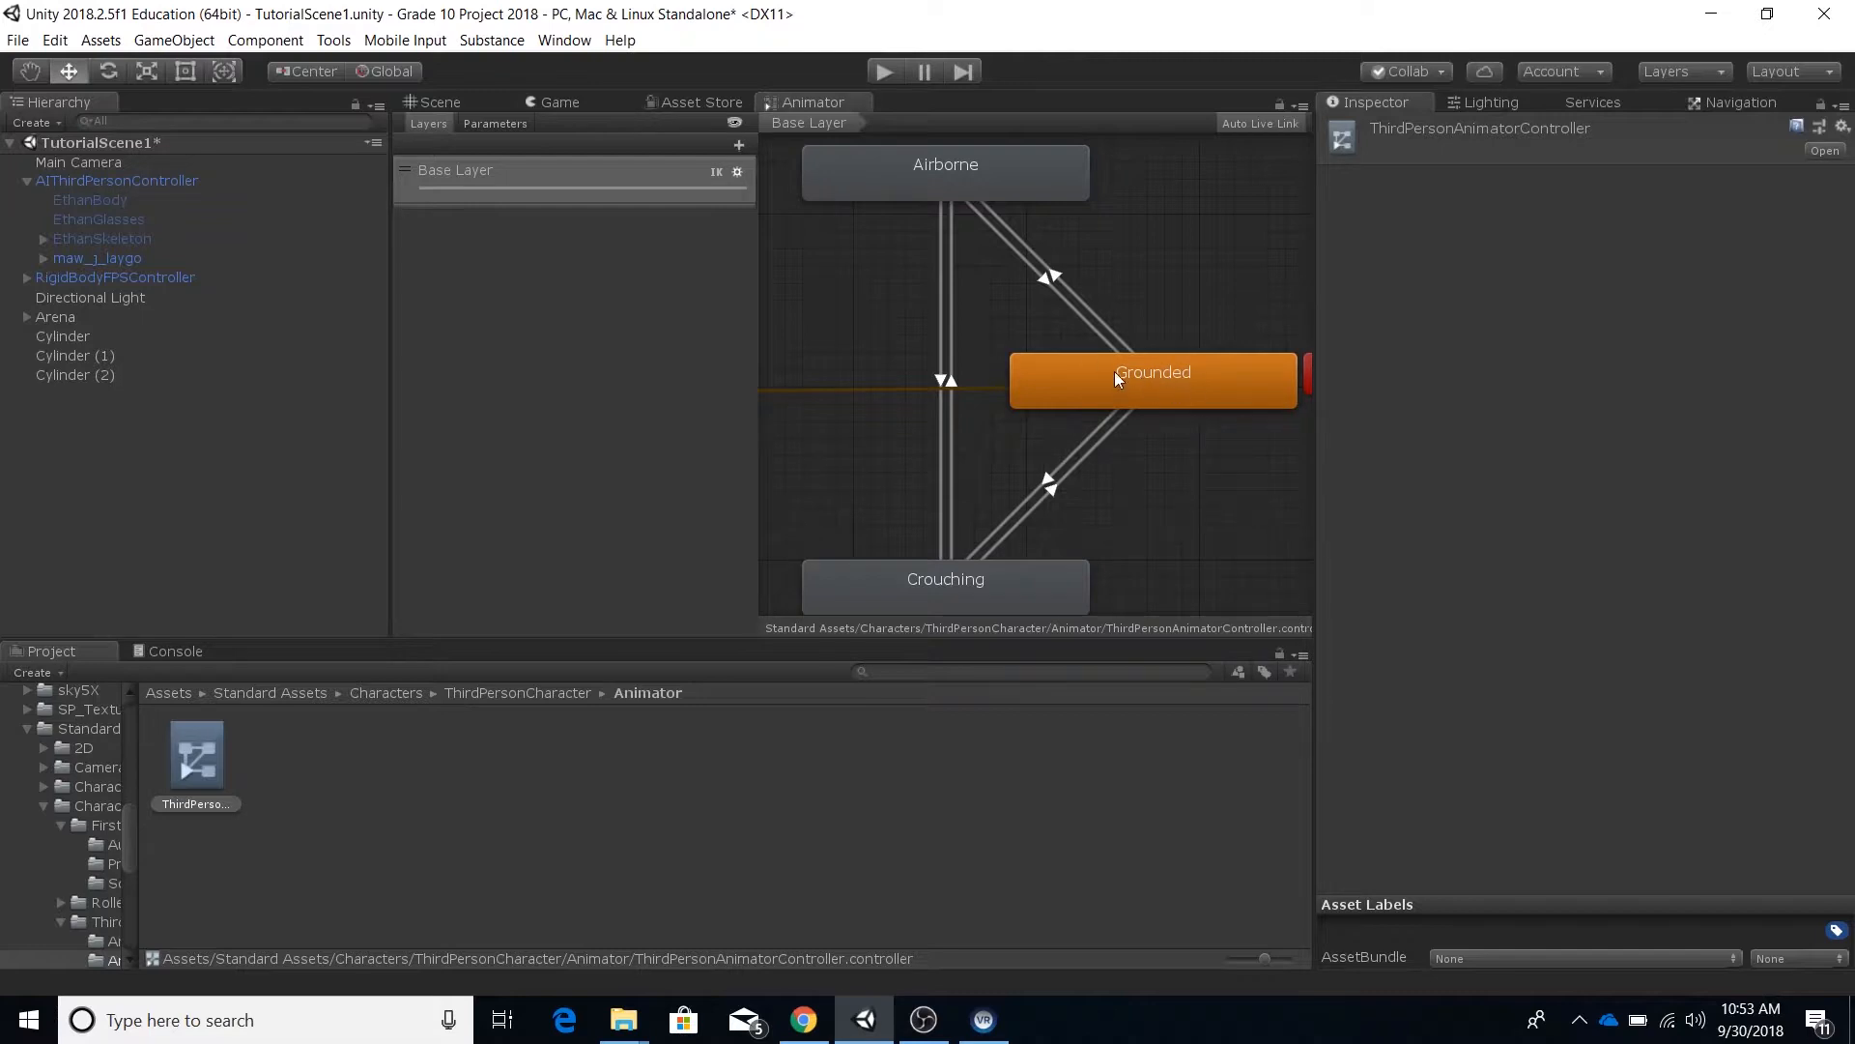
double_click(1143, 383)
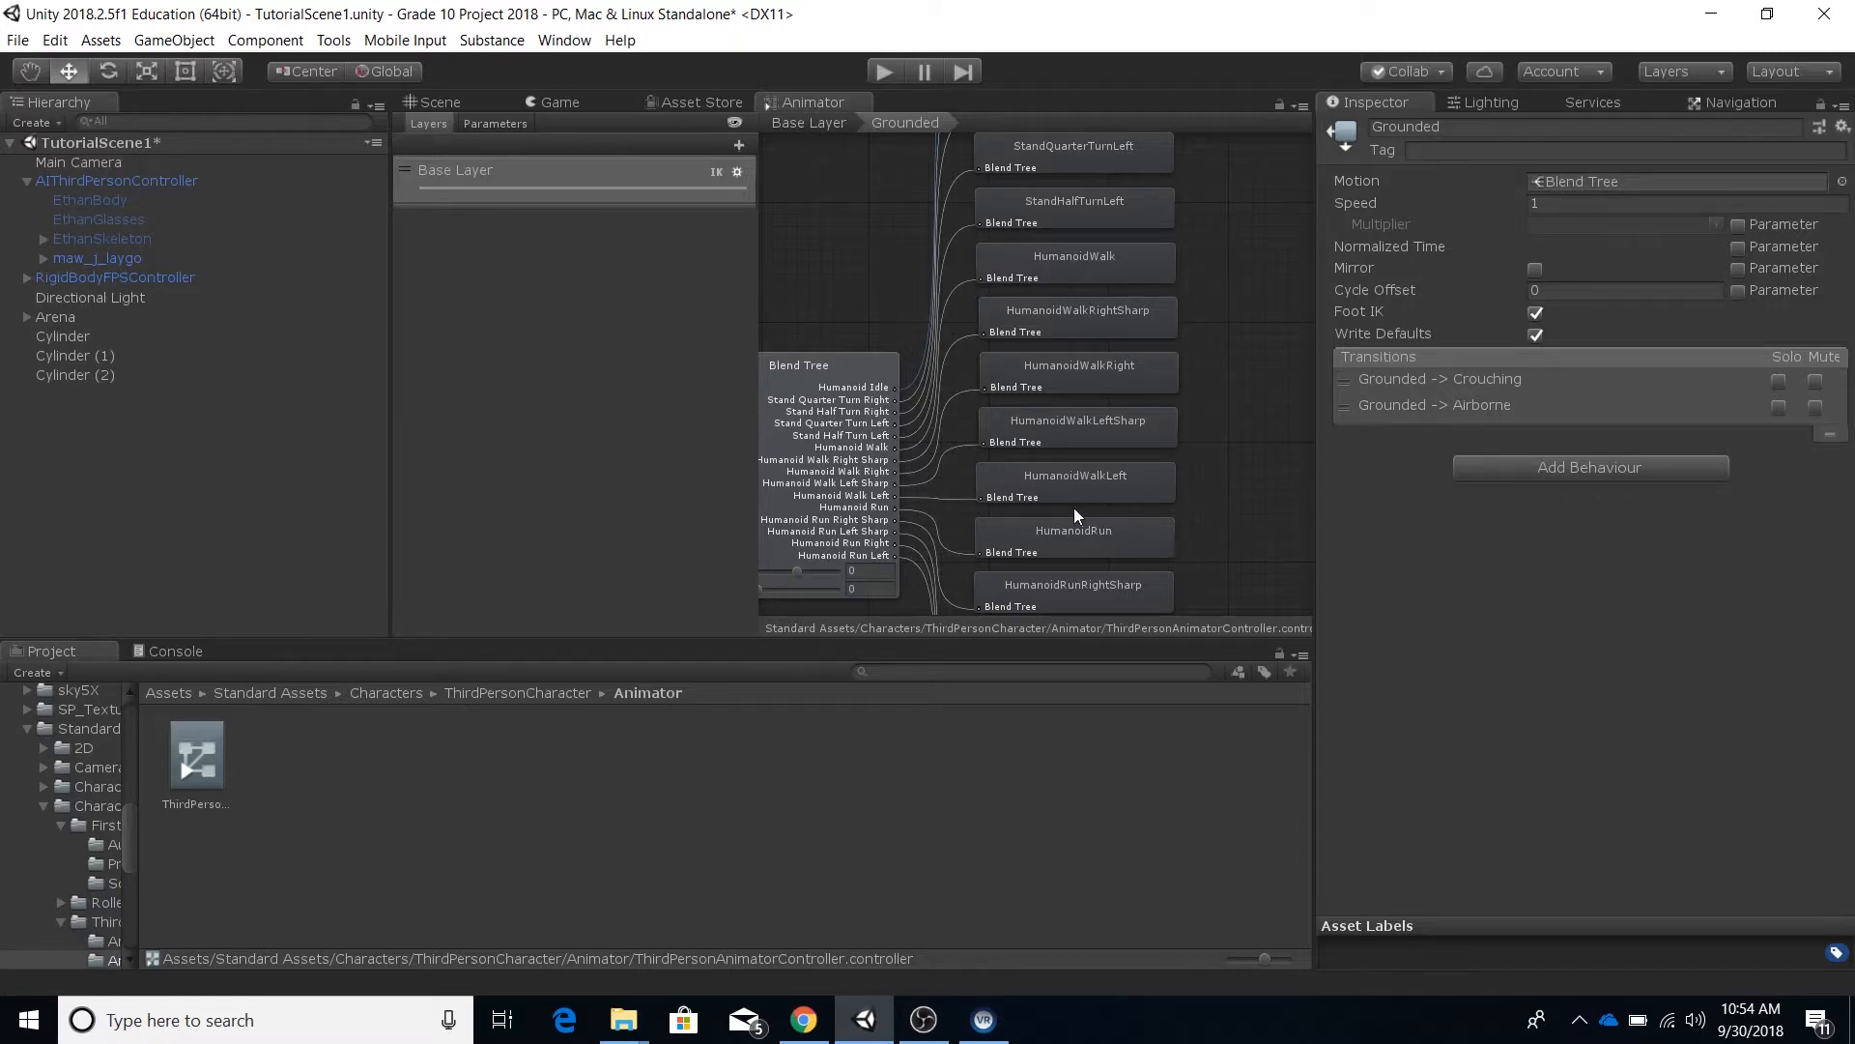
left_click(808, 123)
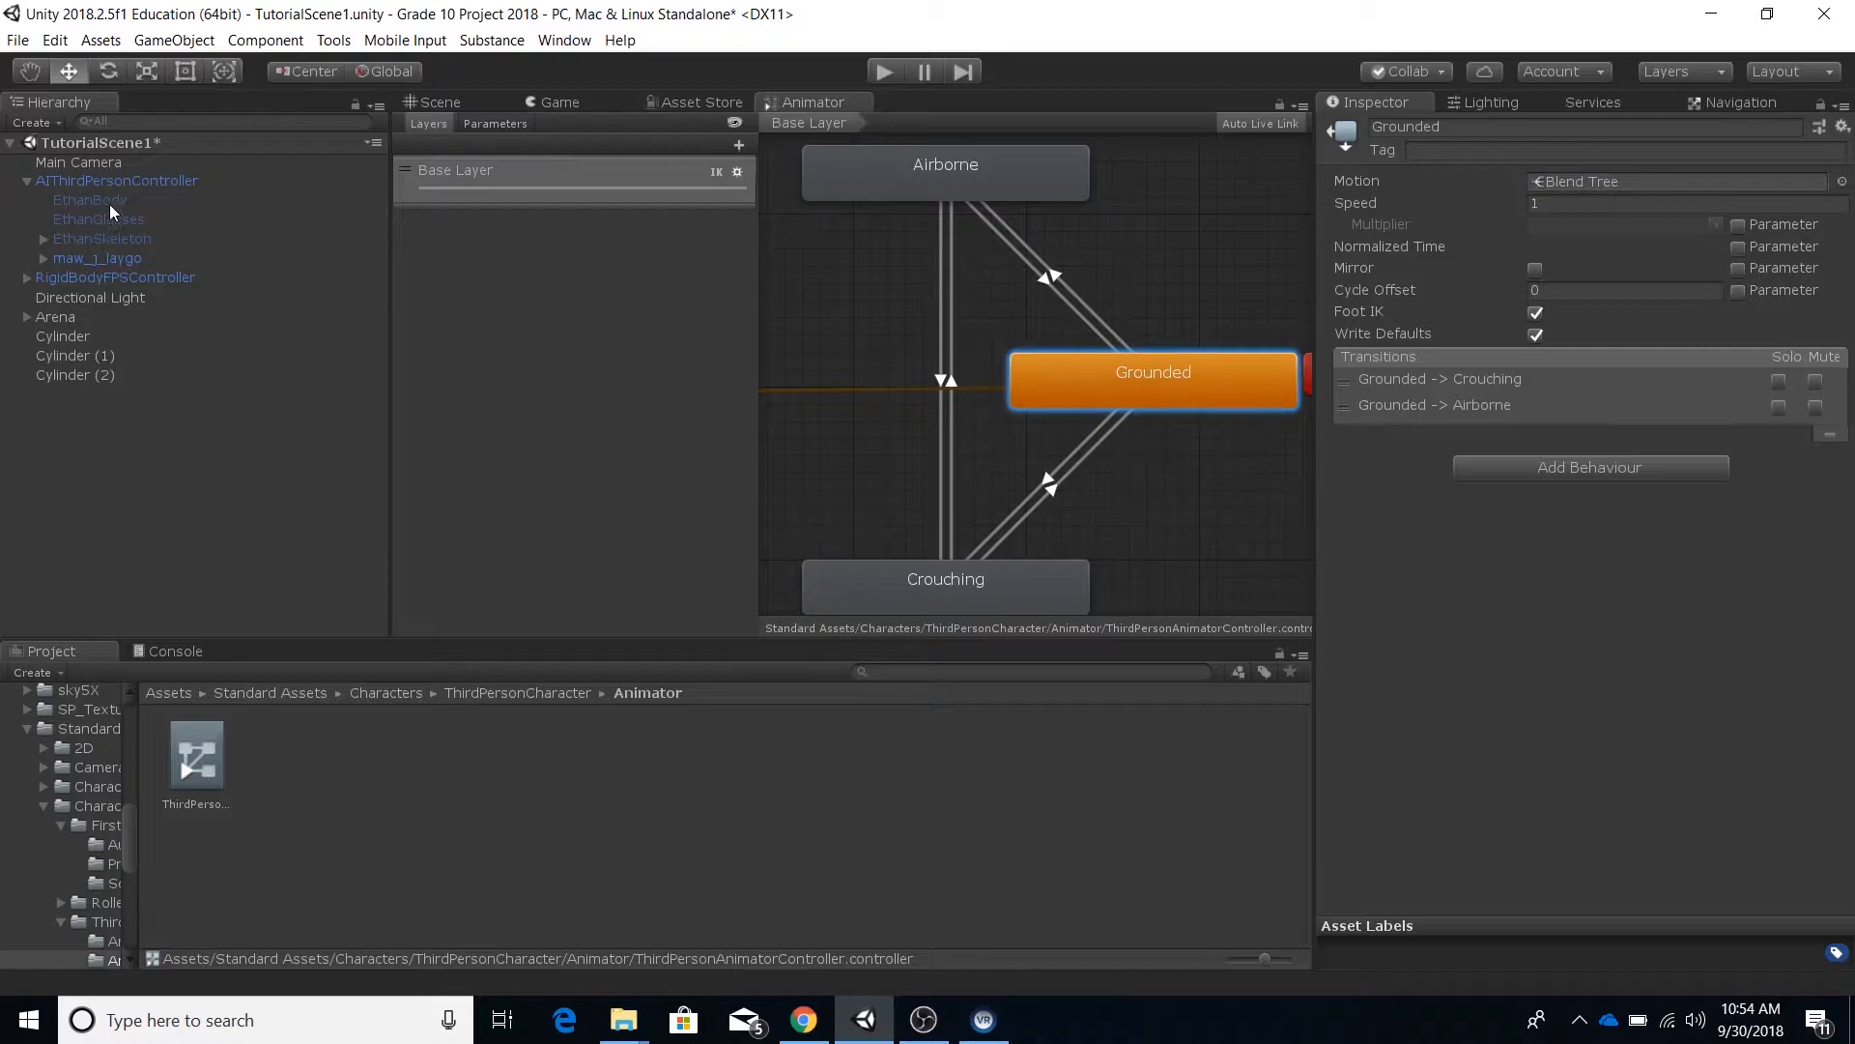
Step: Set the Animator avatar of AIThirdPersonController to maw_j_laygoAvatar
left_click(77, 179)
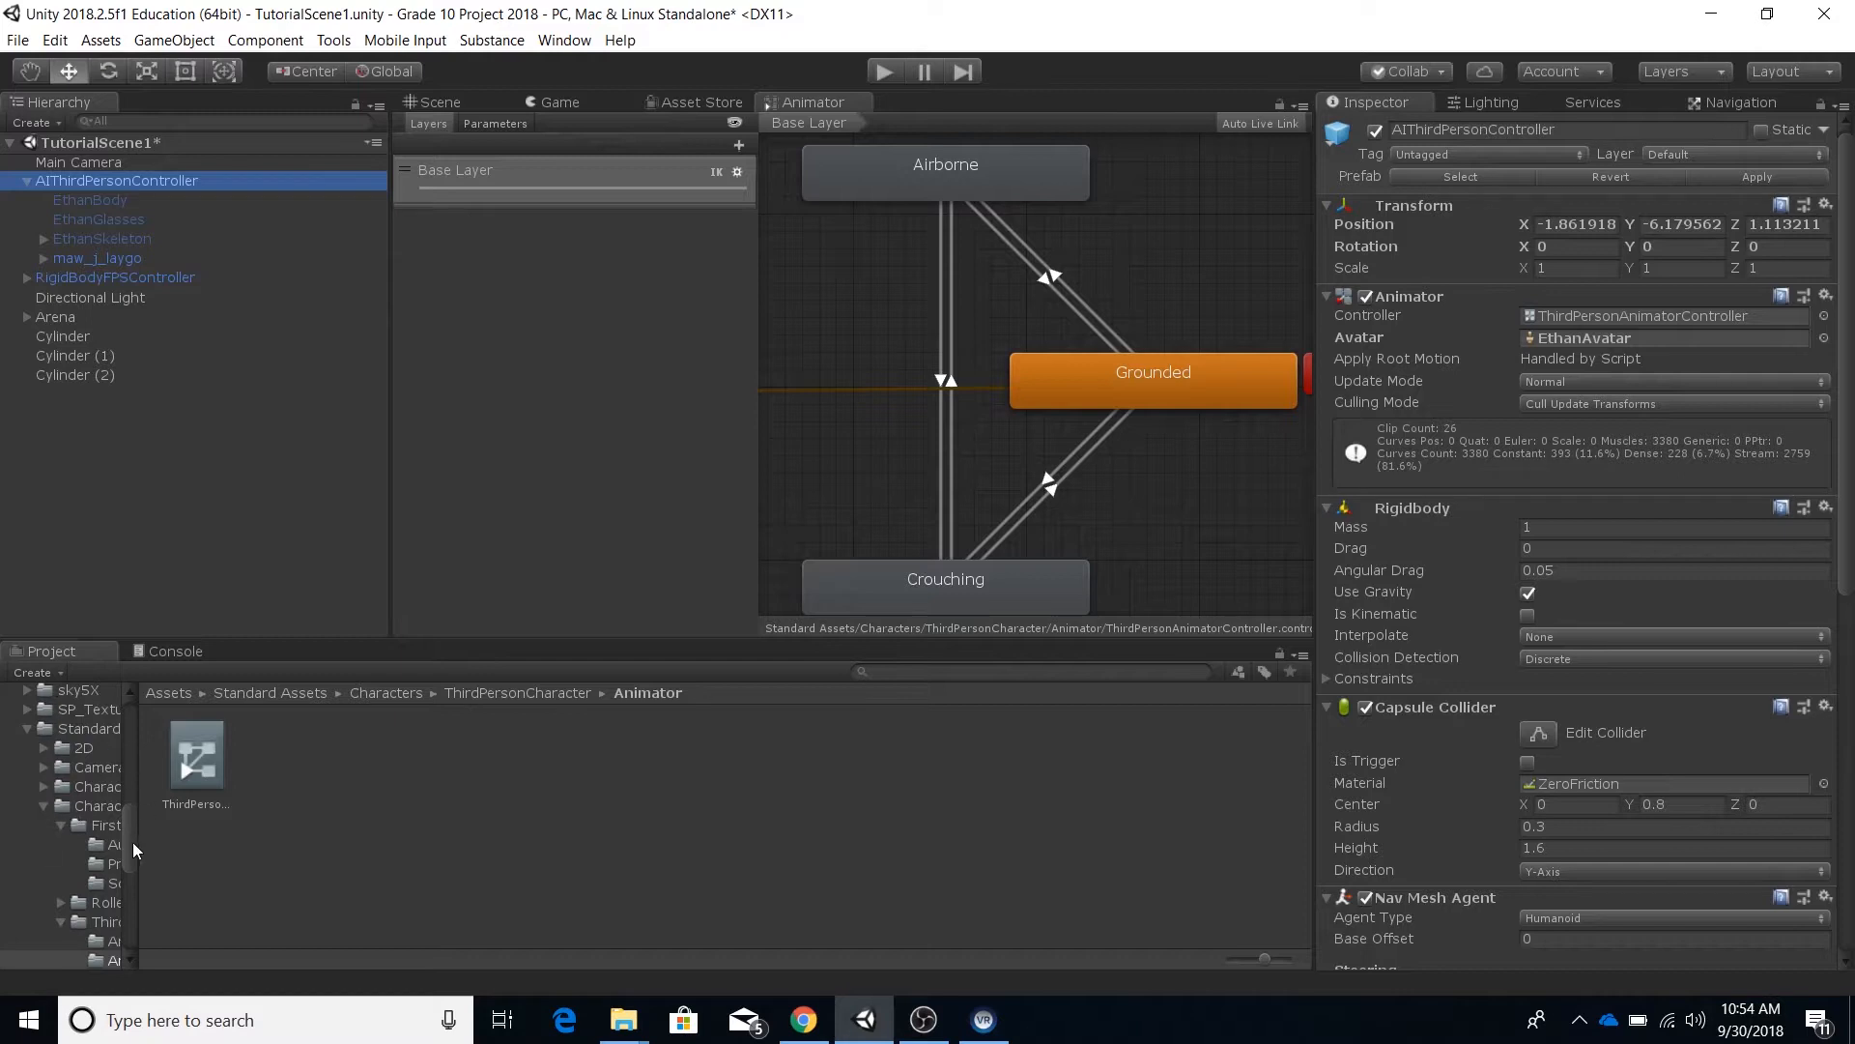
scroll(135, 849, "up", 10)
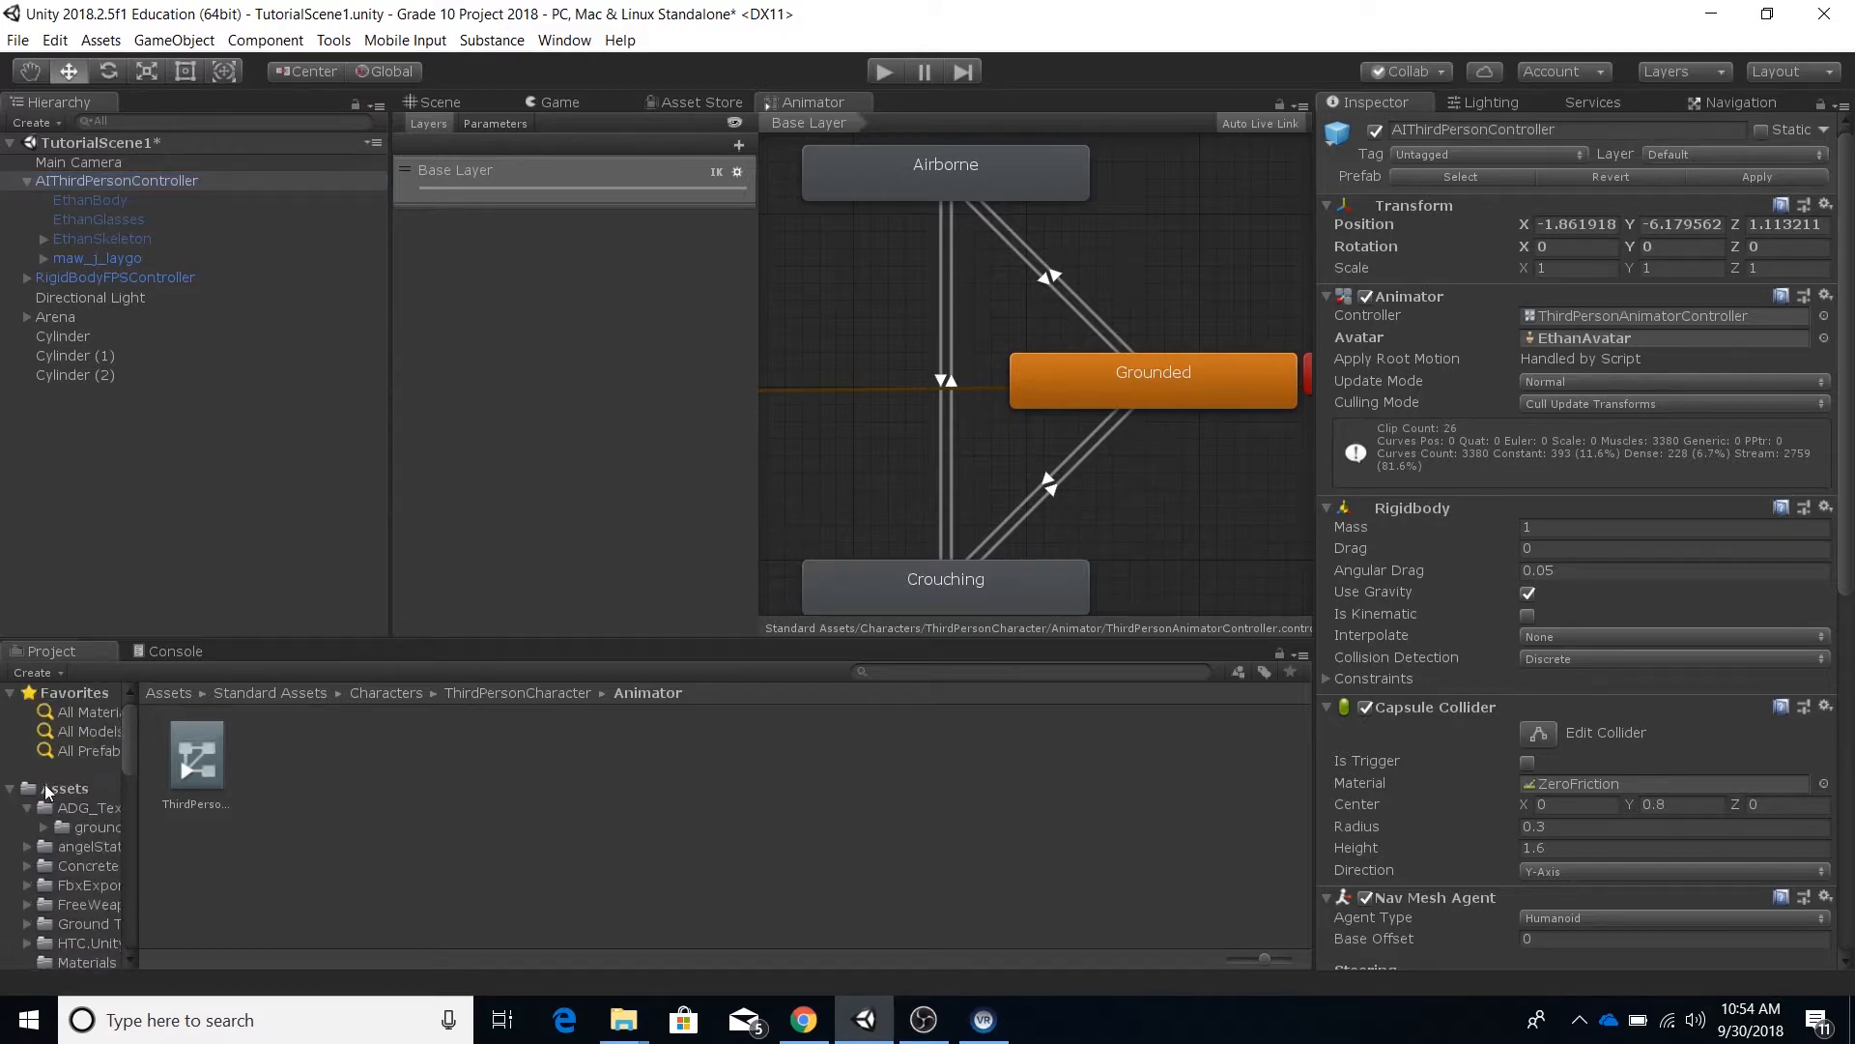
left_click(48, 789)
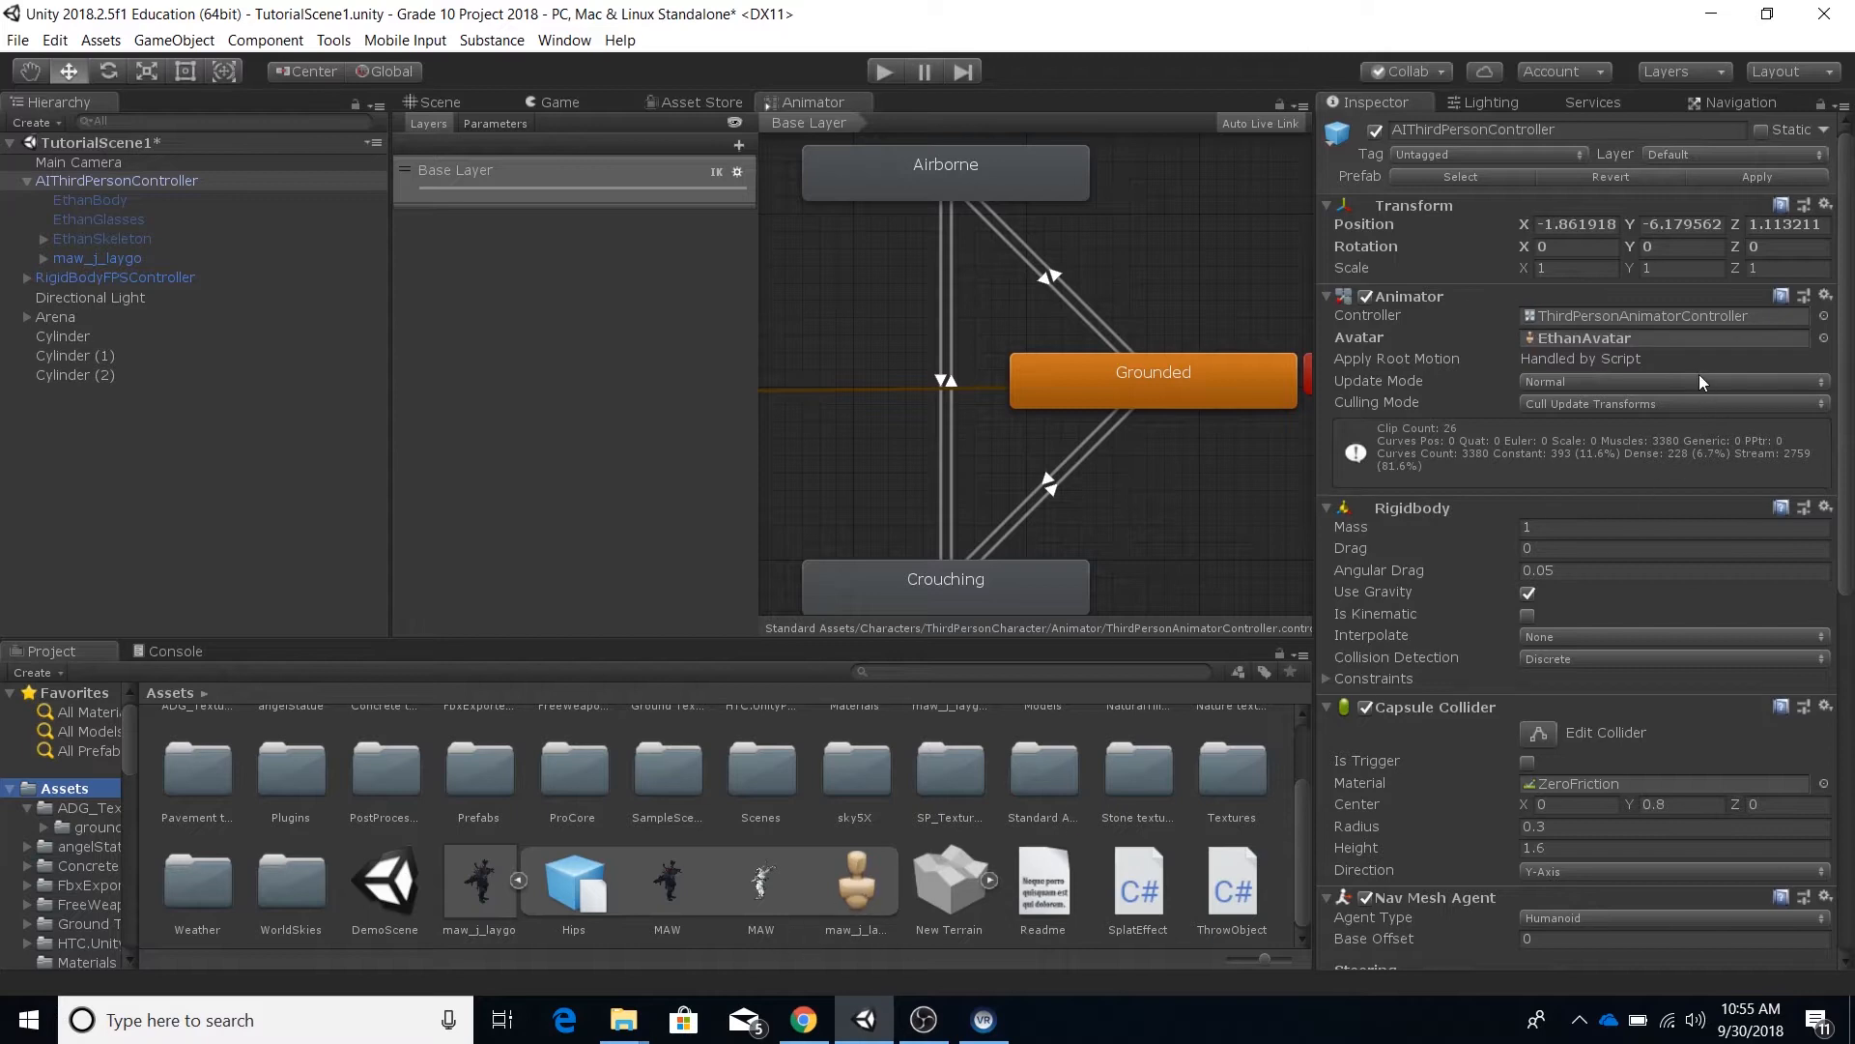
left_click(1824, 339)
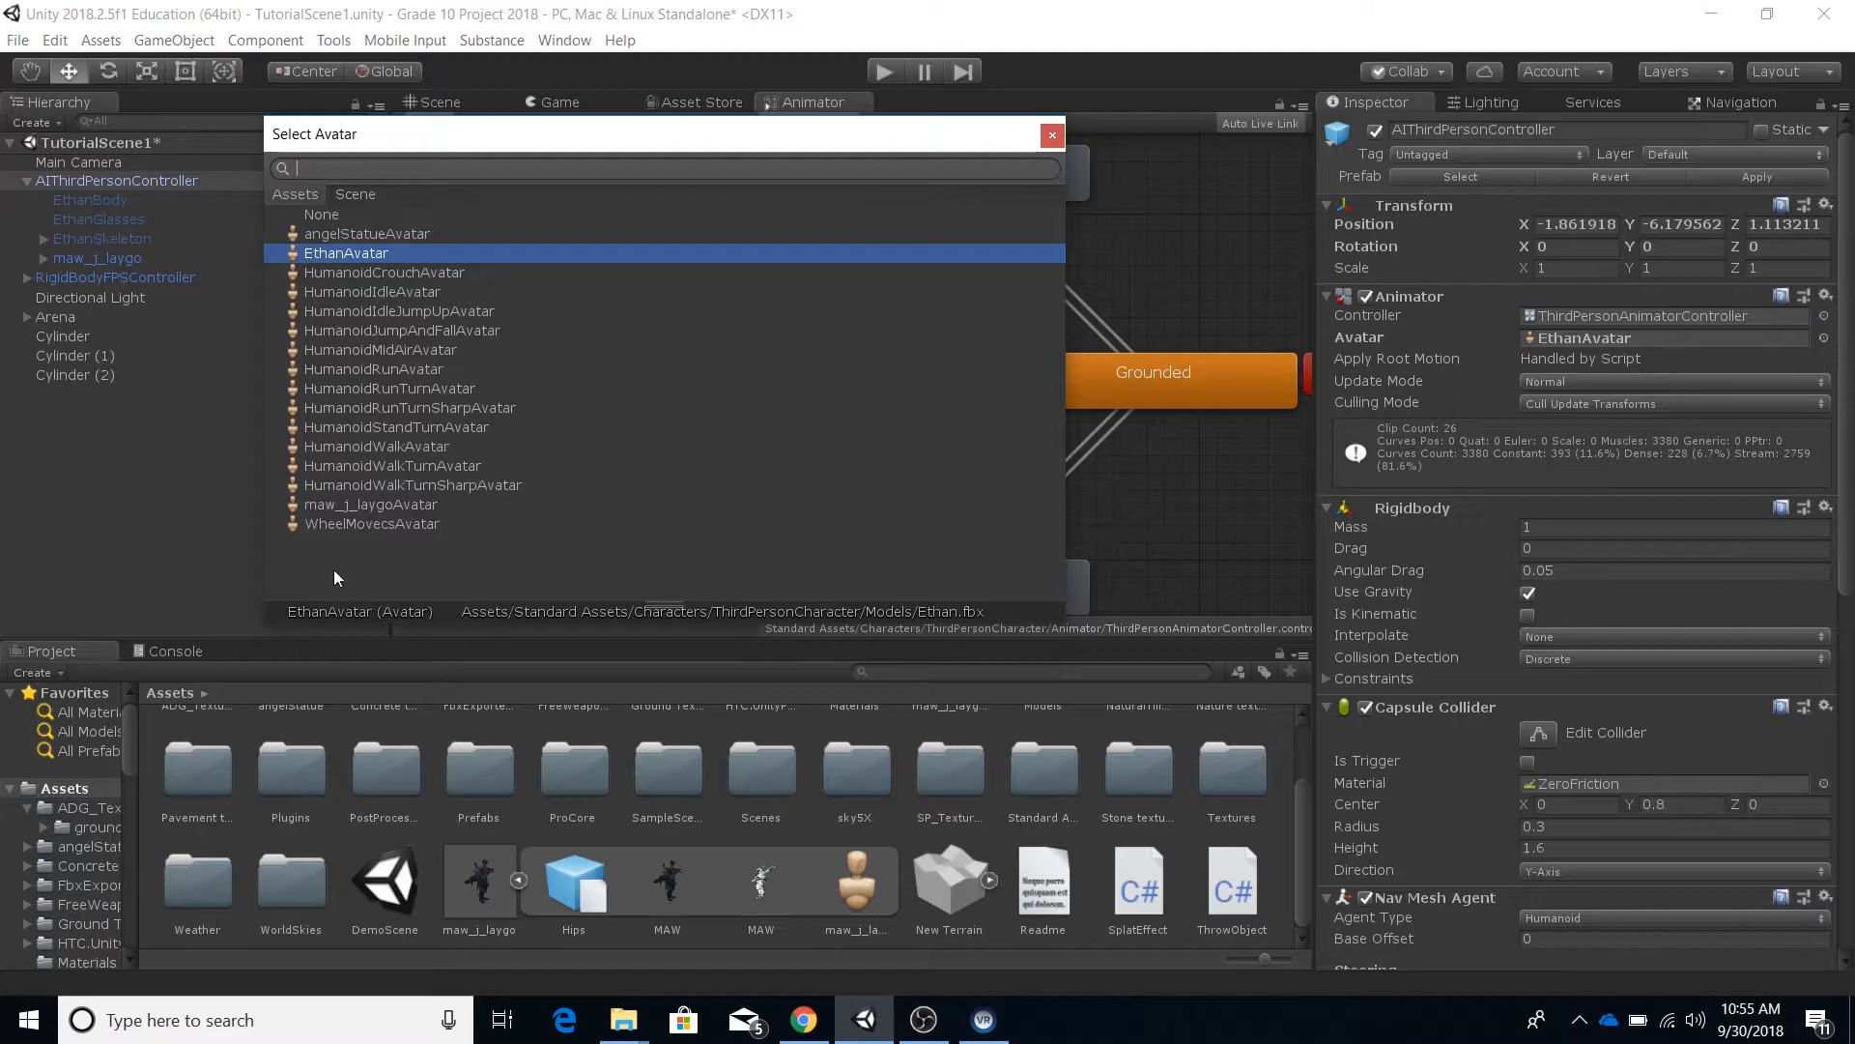
double_click(292, 499)
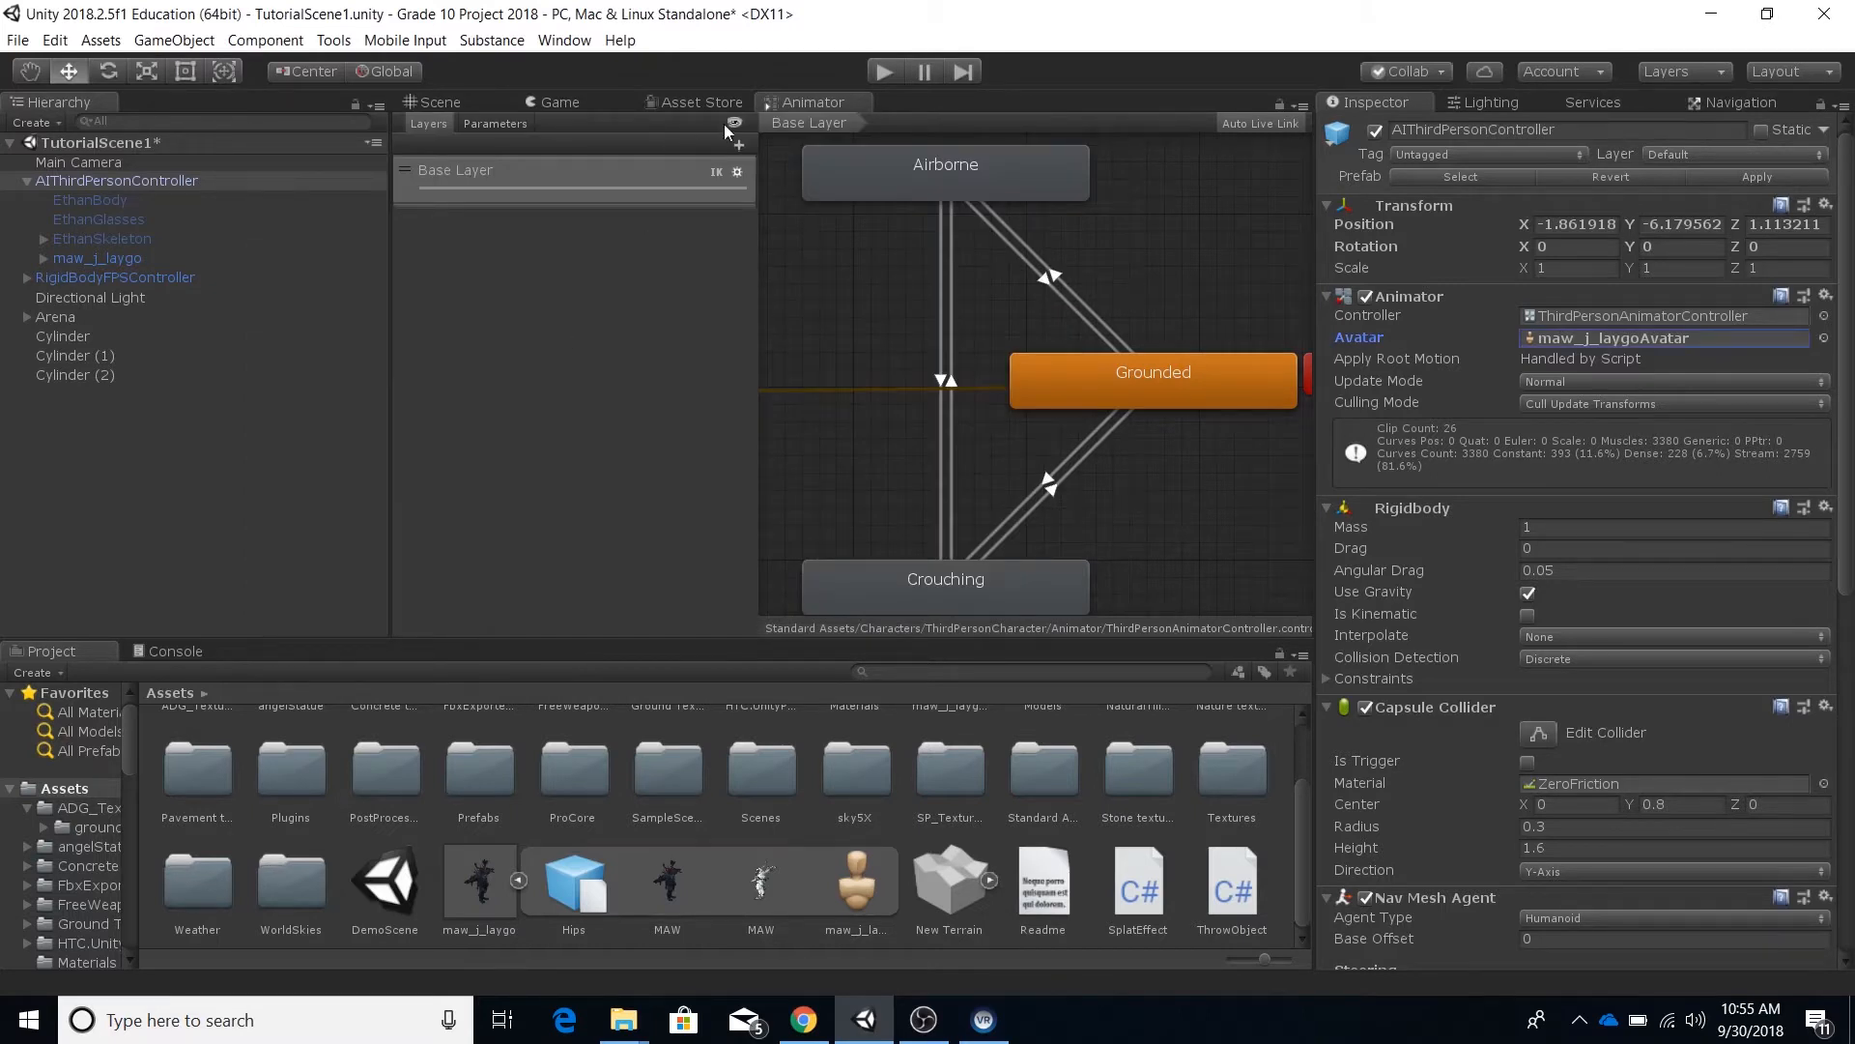
Step: Save the scene and play-test it, moving the player around the arena to check how the maw_j_laygo character follows
left_click(20, 40)
left_click(72, 119)
left_click(887, 67)
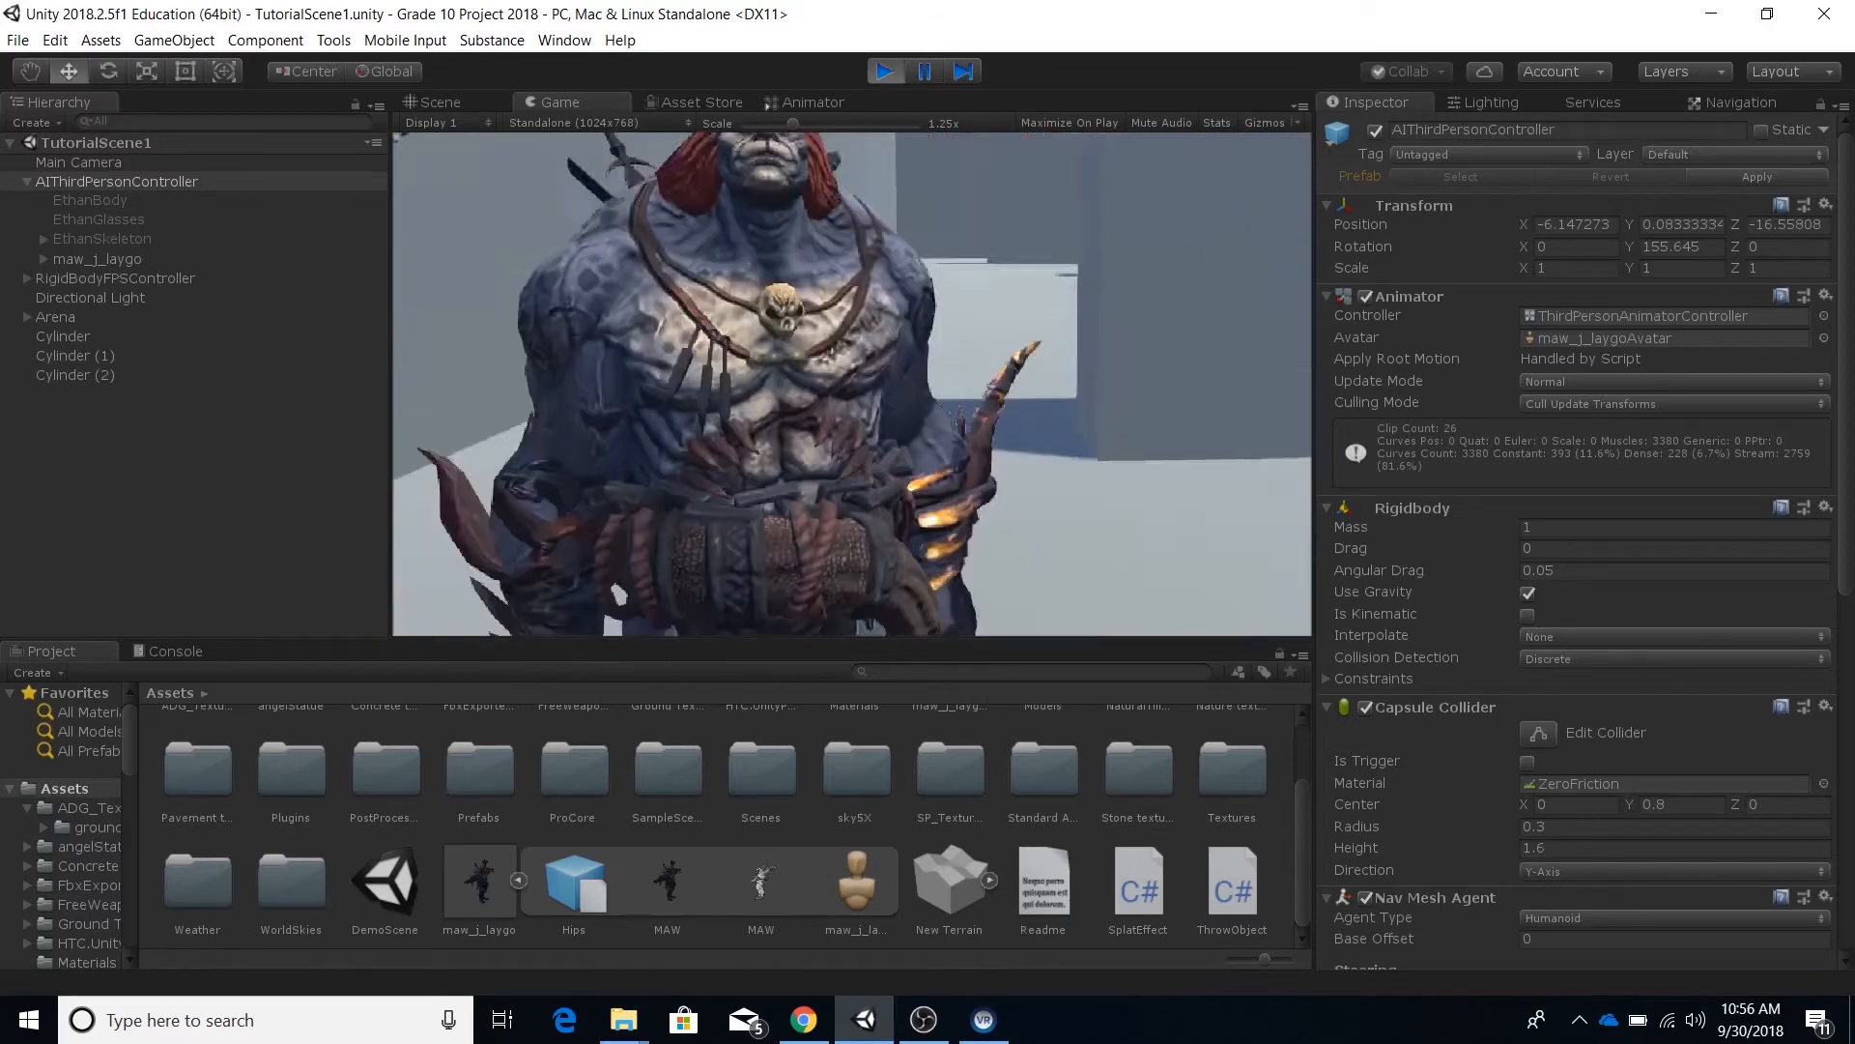
key("w")
key("w")
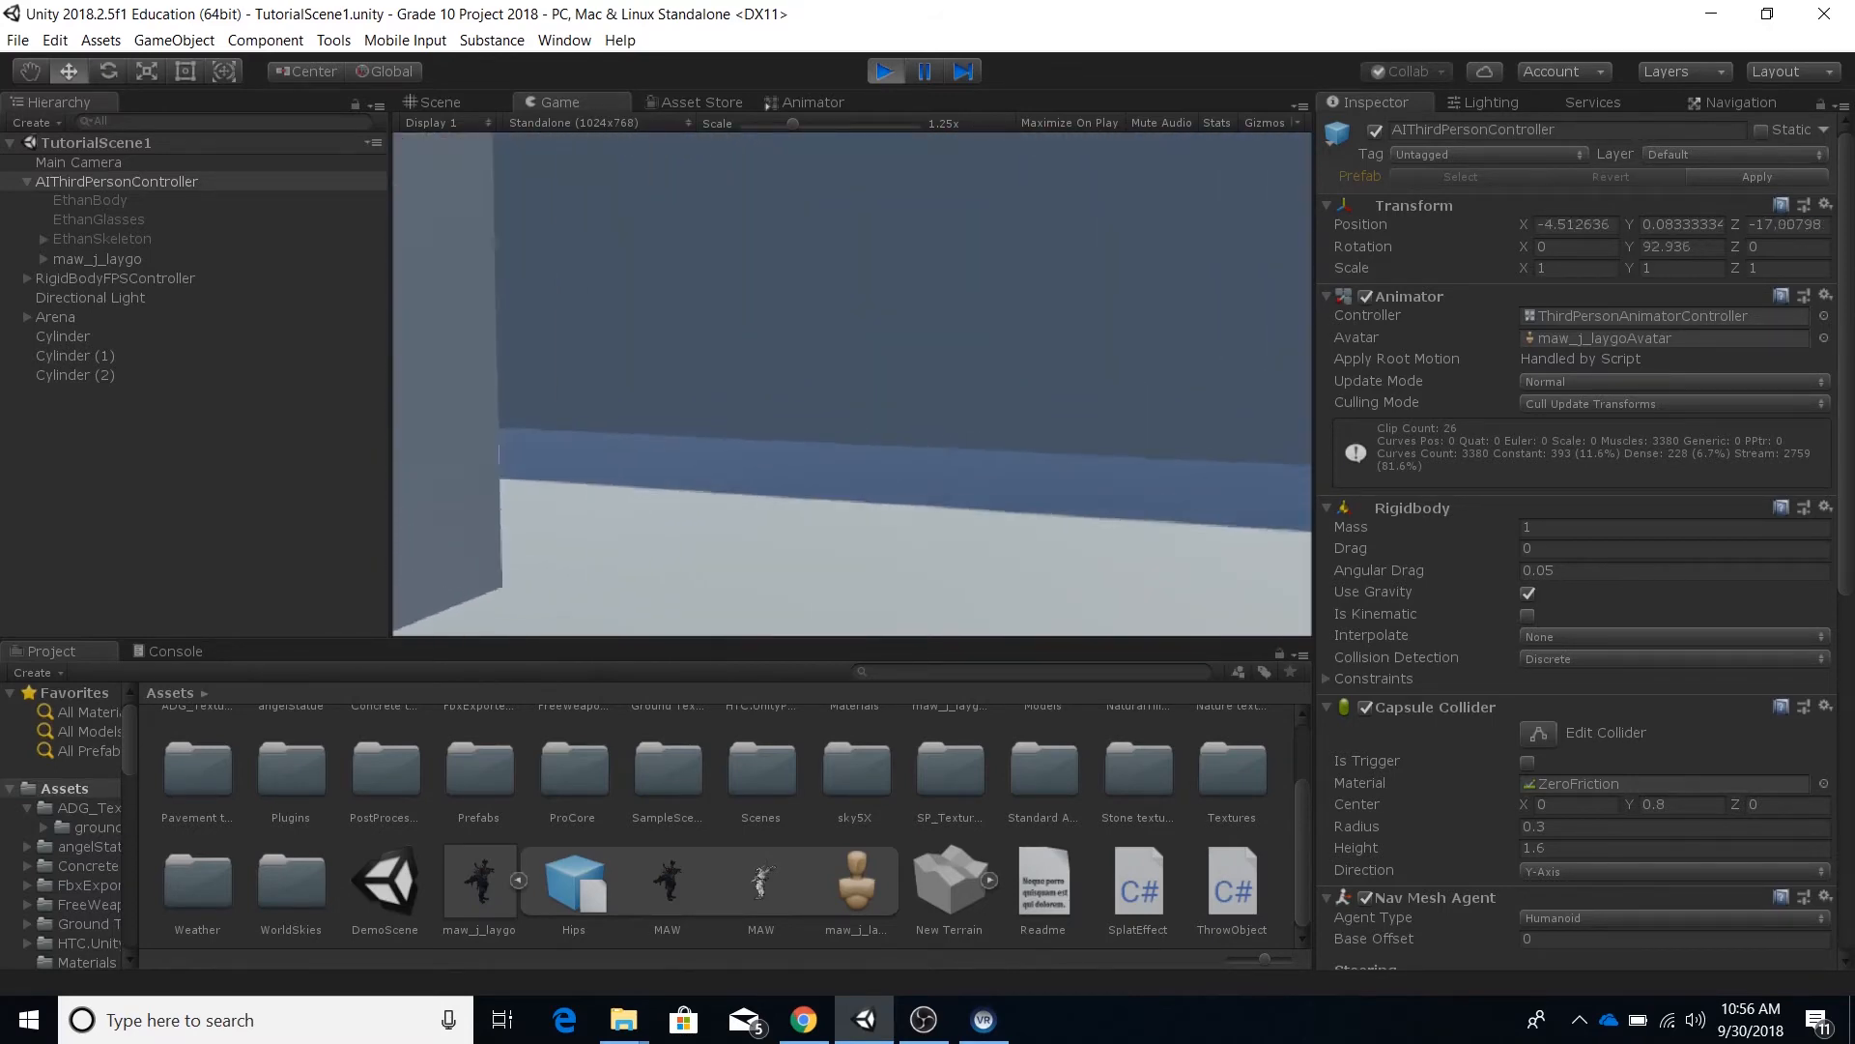
key("w")
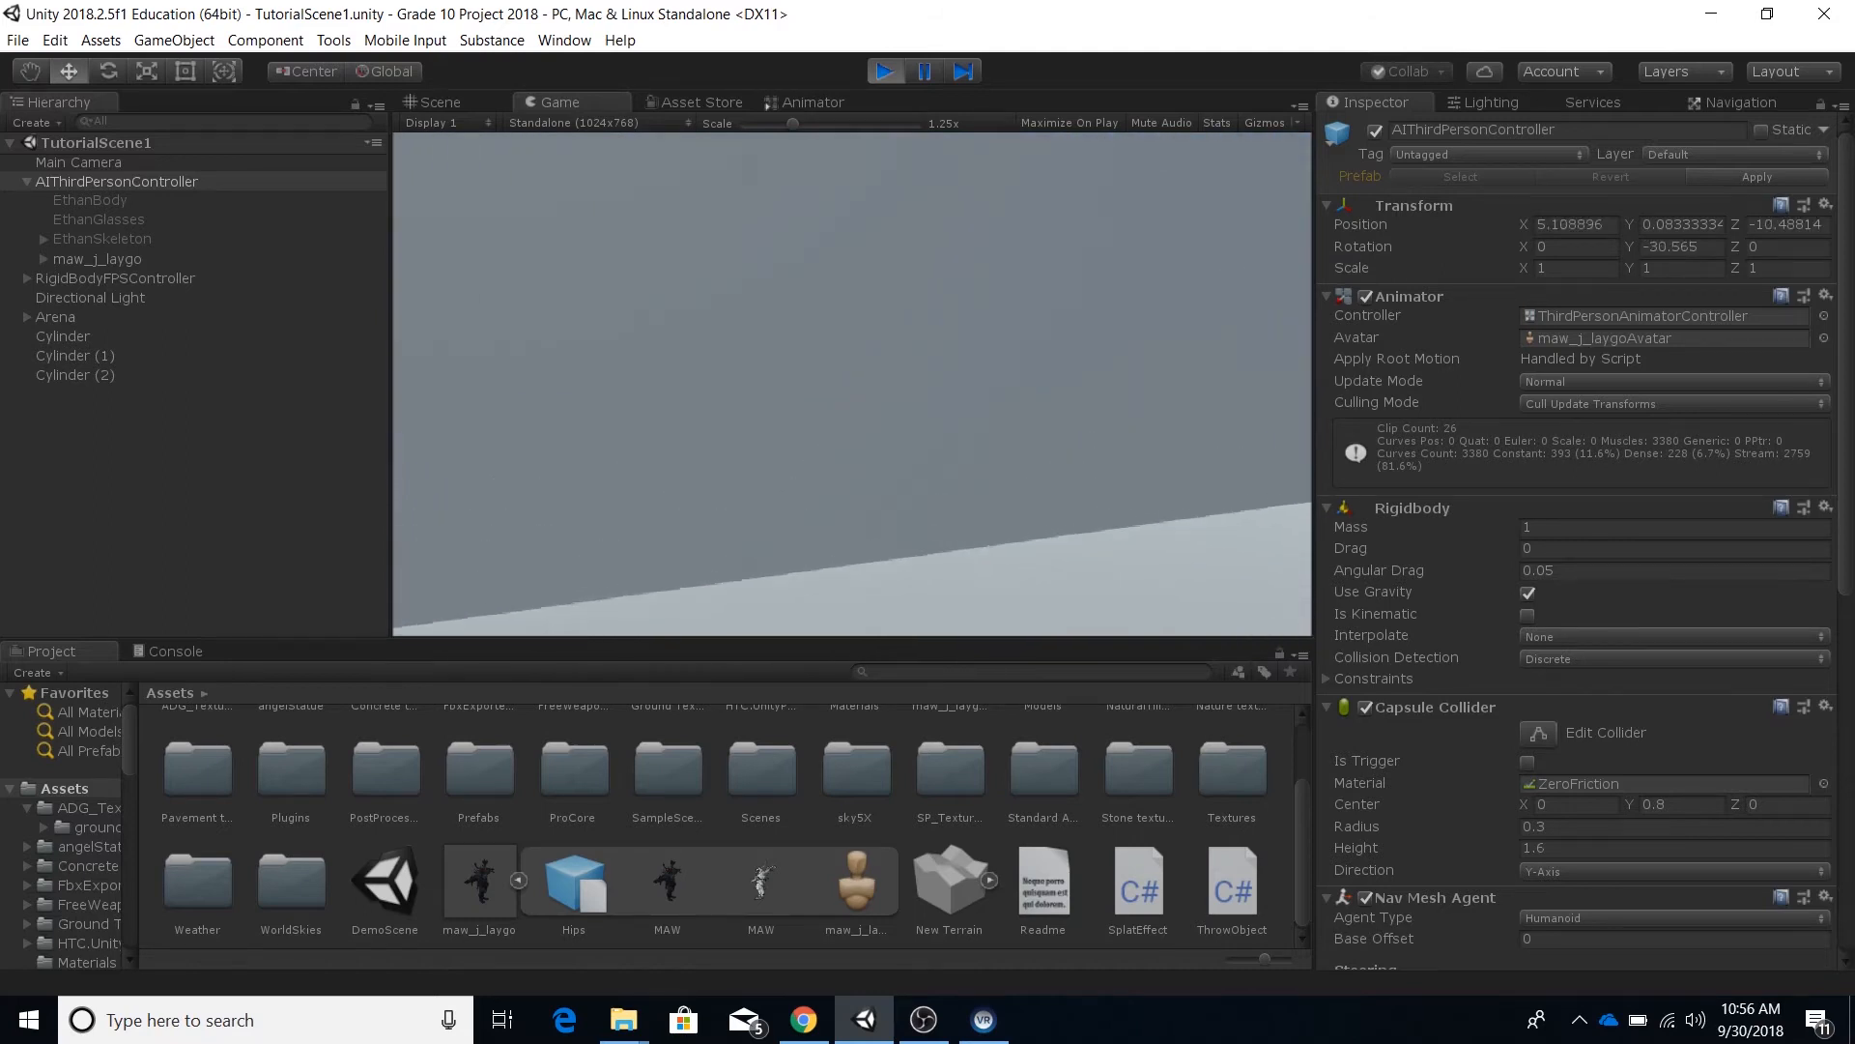
key("s")
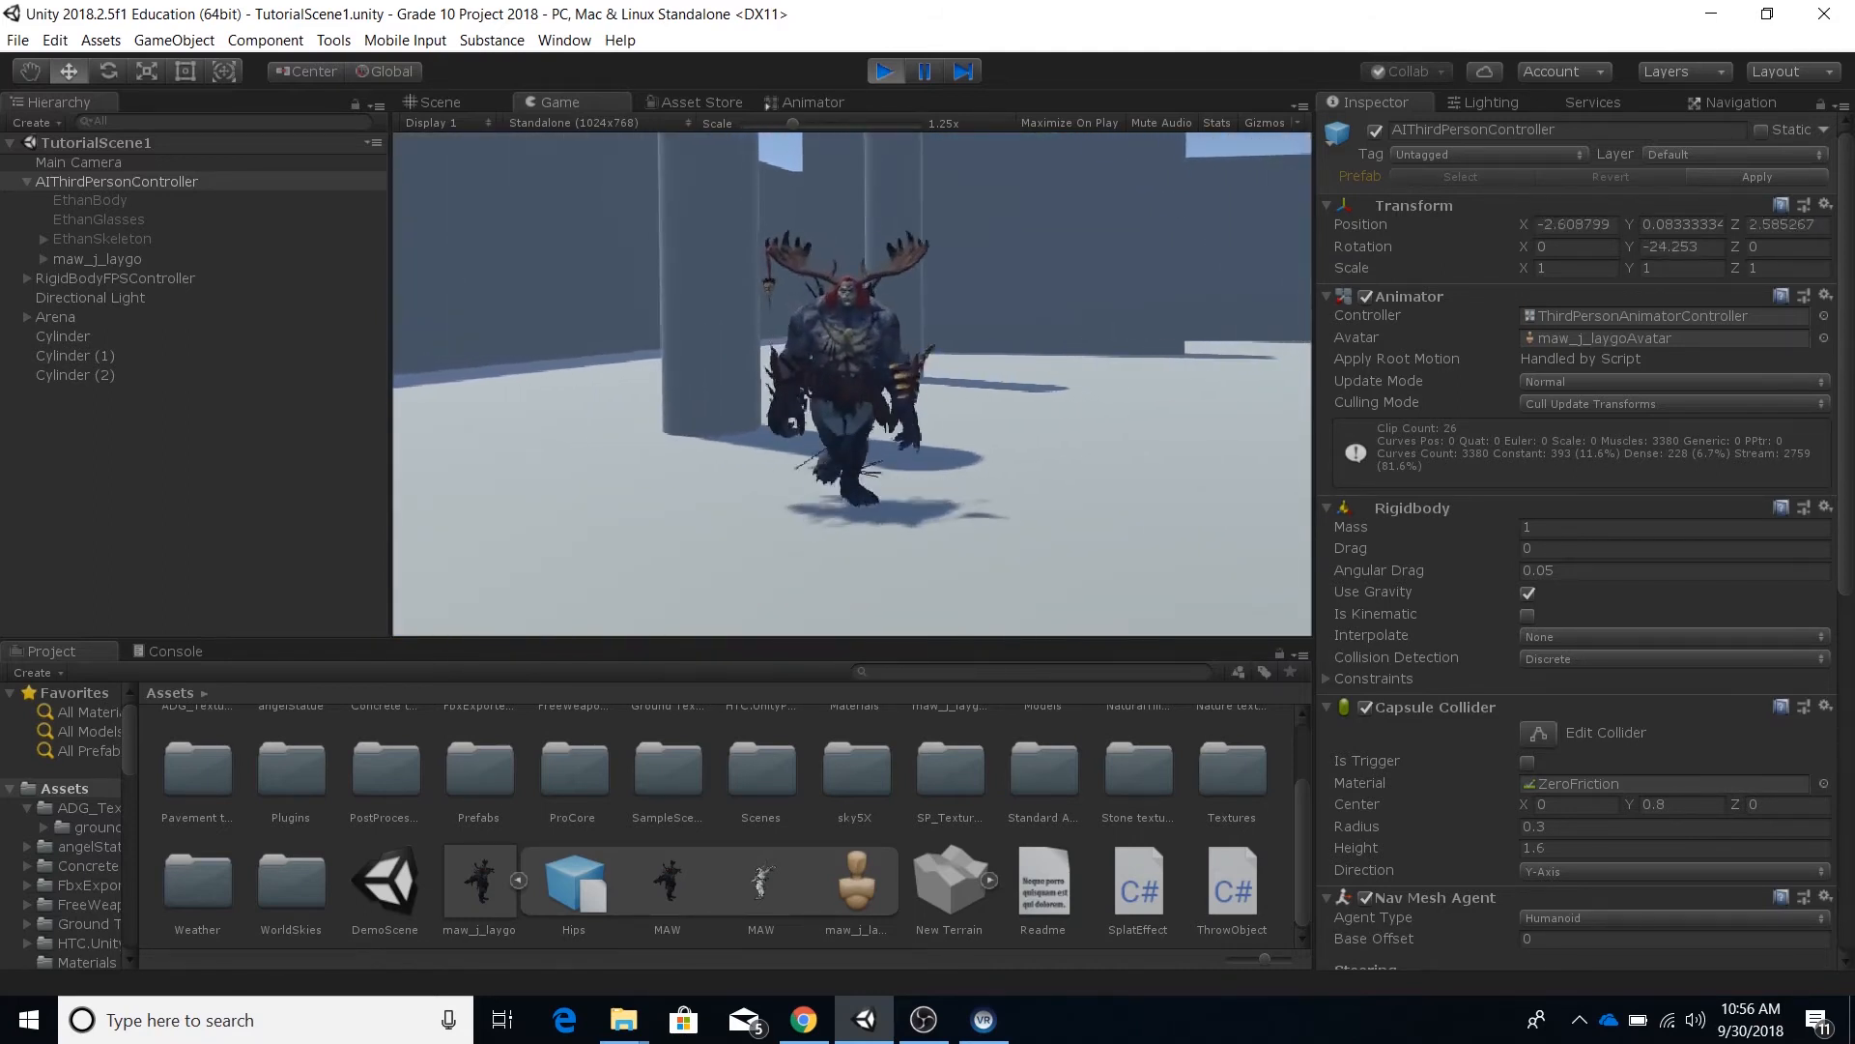
key("s")
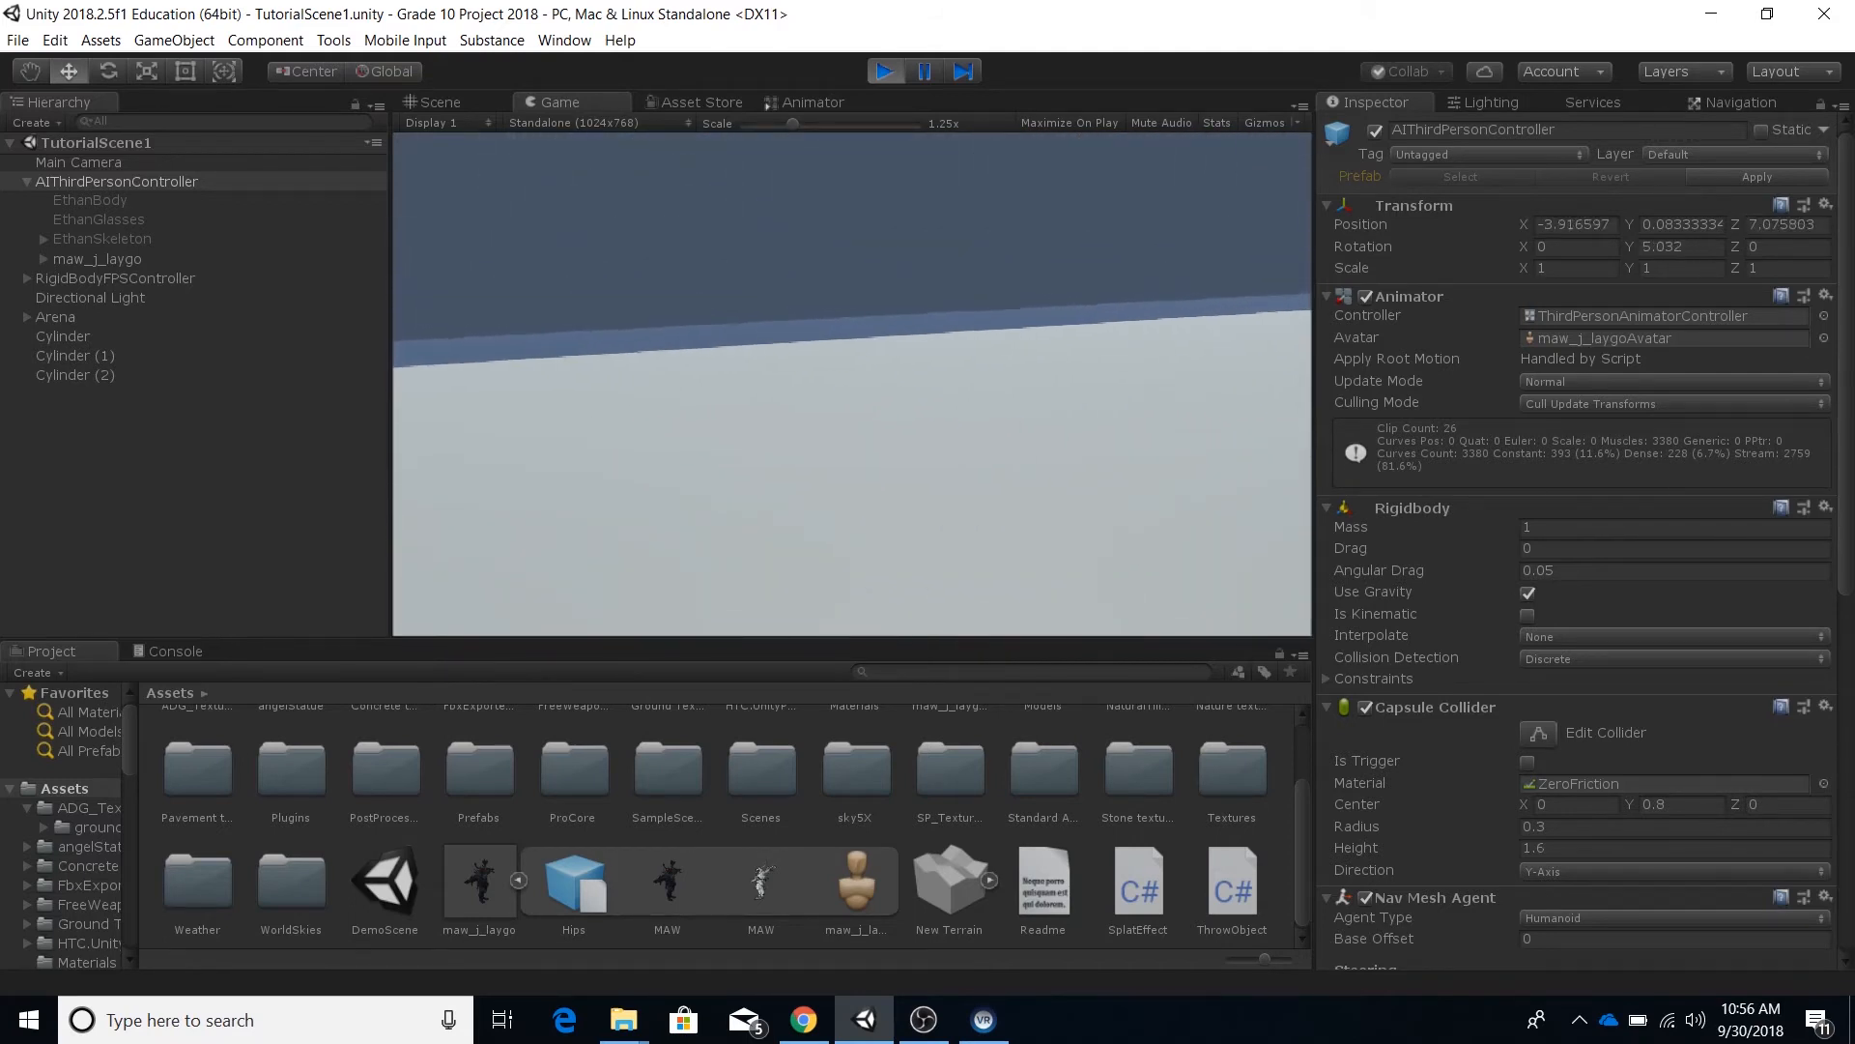
key("w")
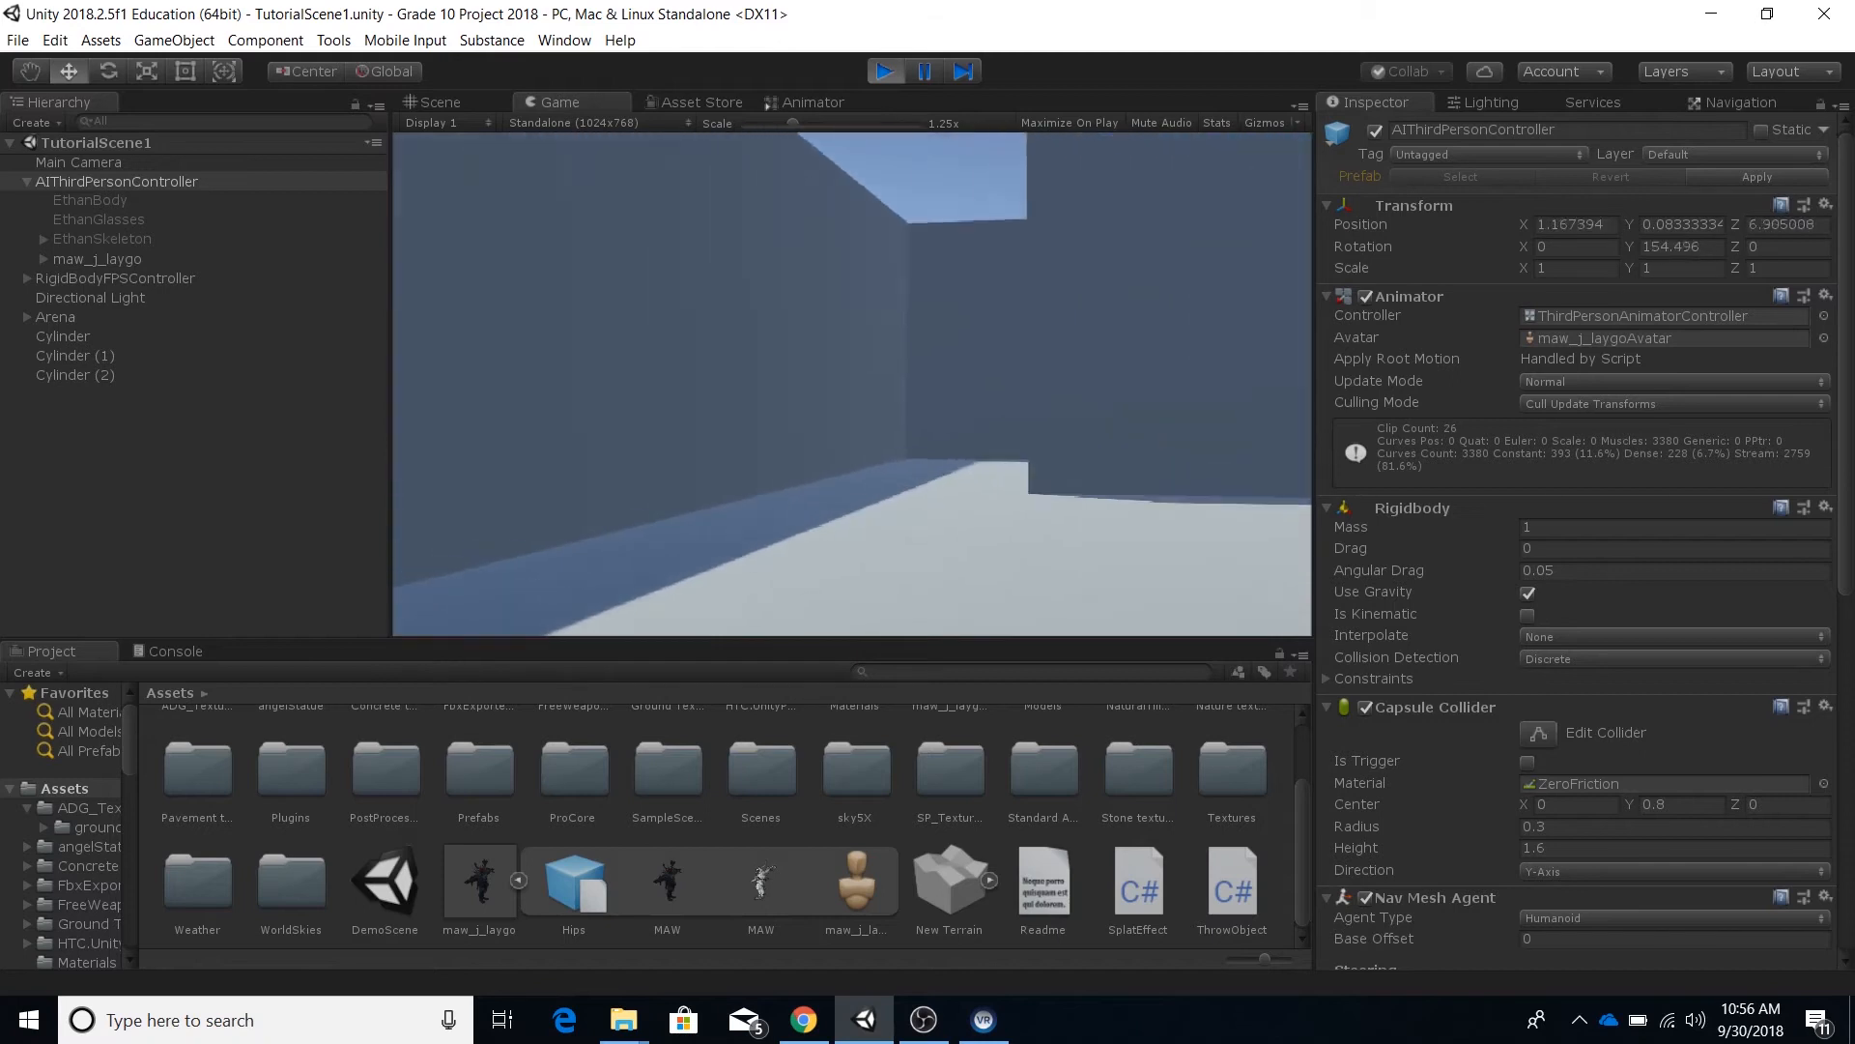
key("w")
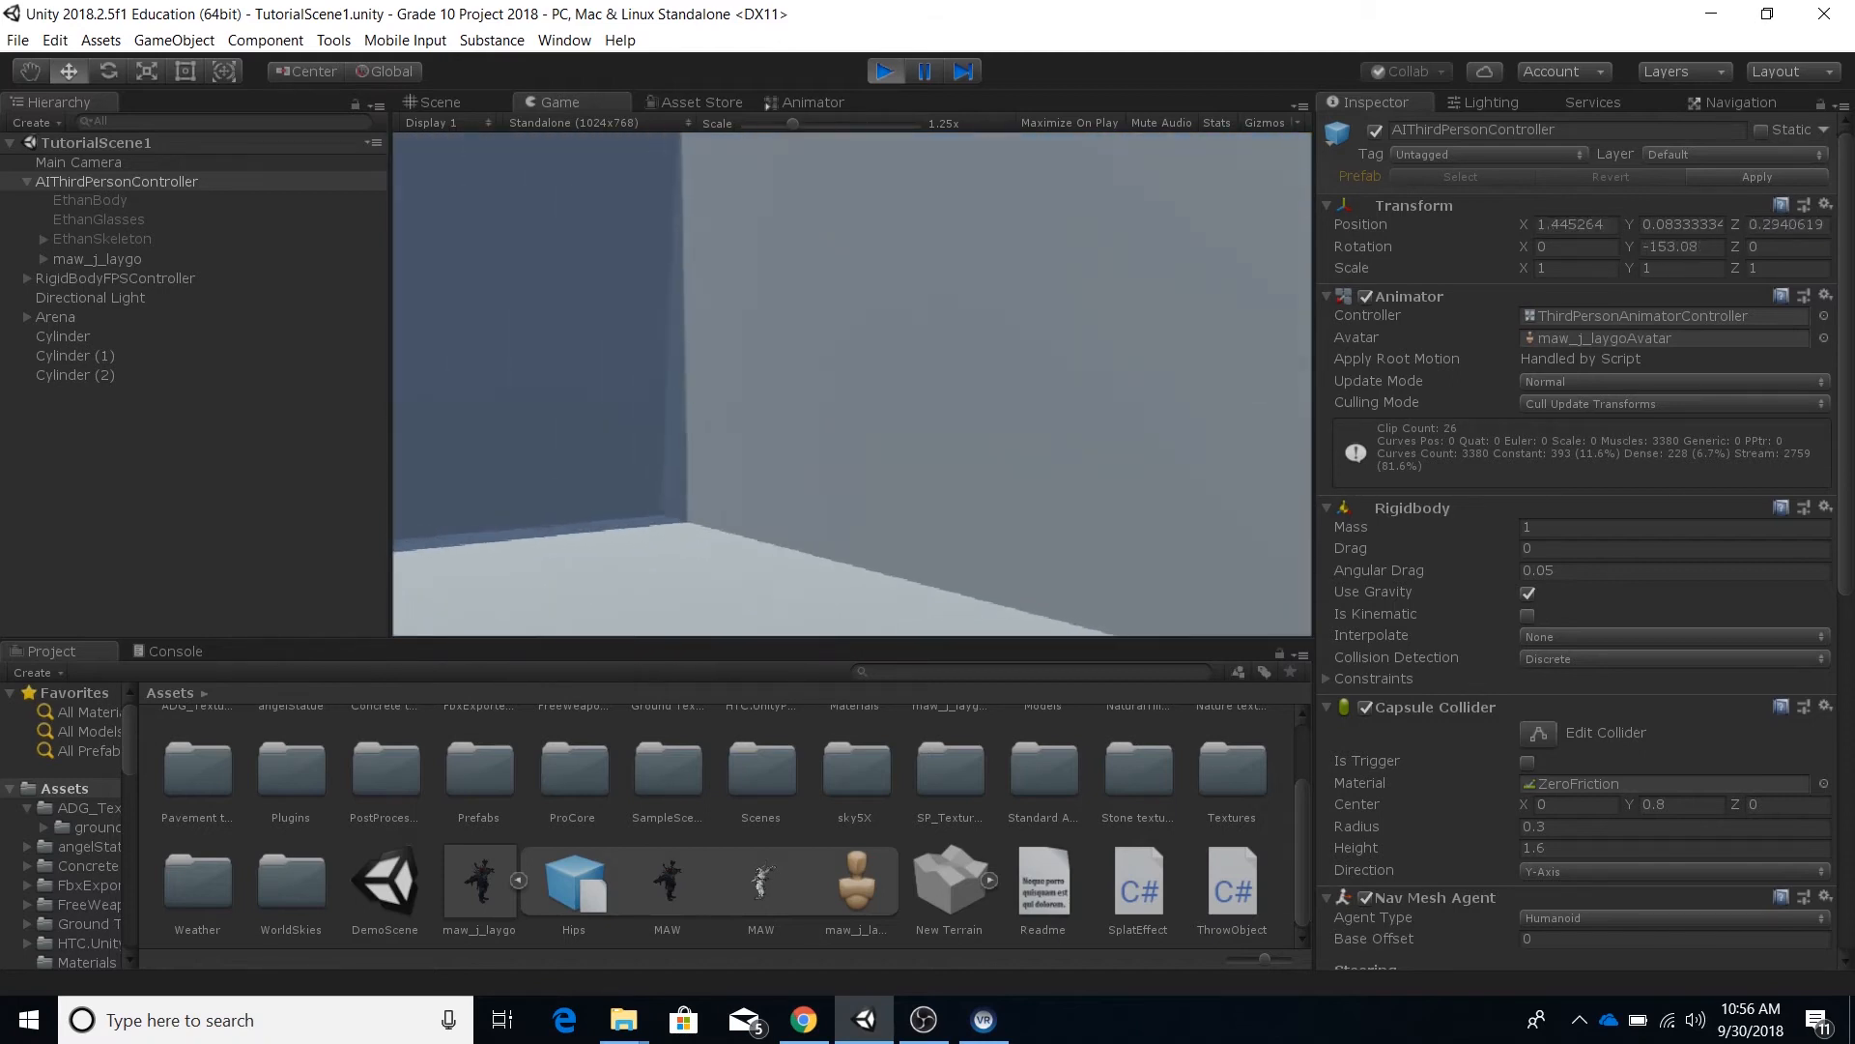
Step: Walk the player past the arena's walls and cylinders to check that the maw_j_laygo character keeps chasing, and end the play test
key("w")
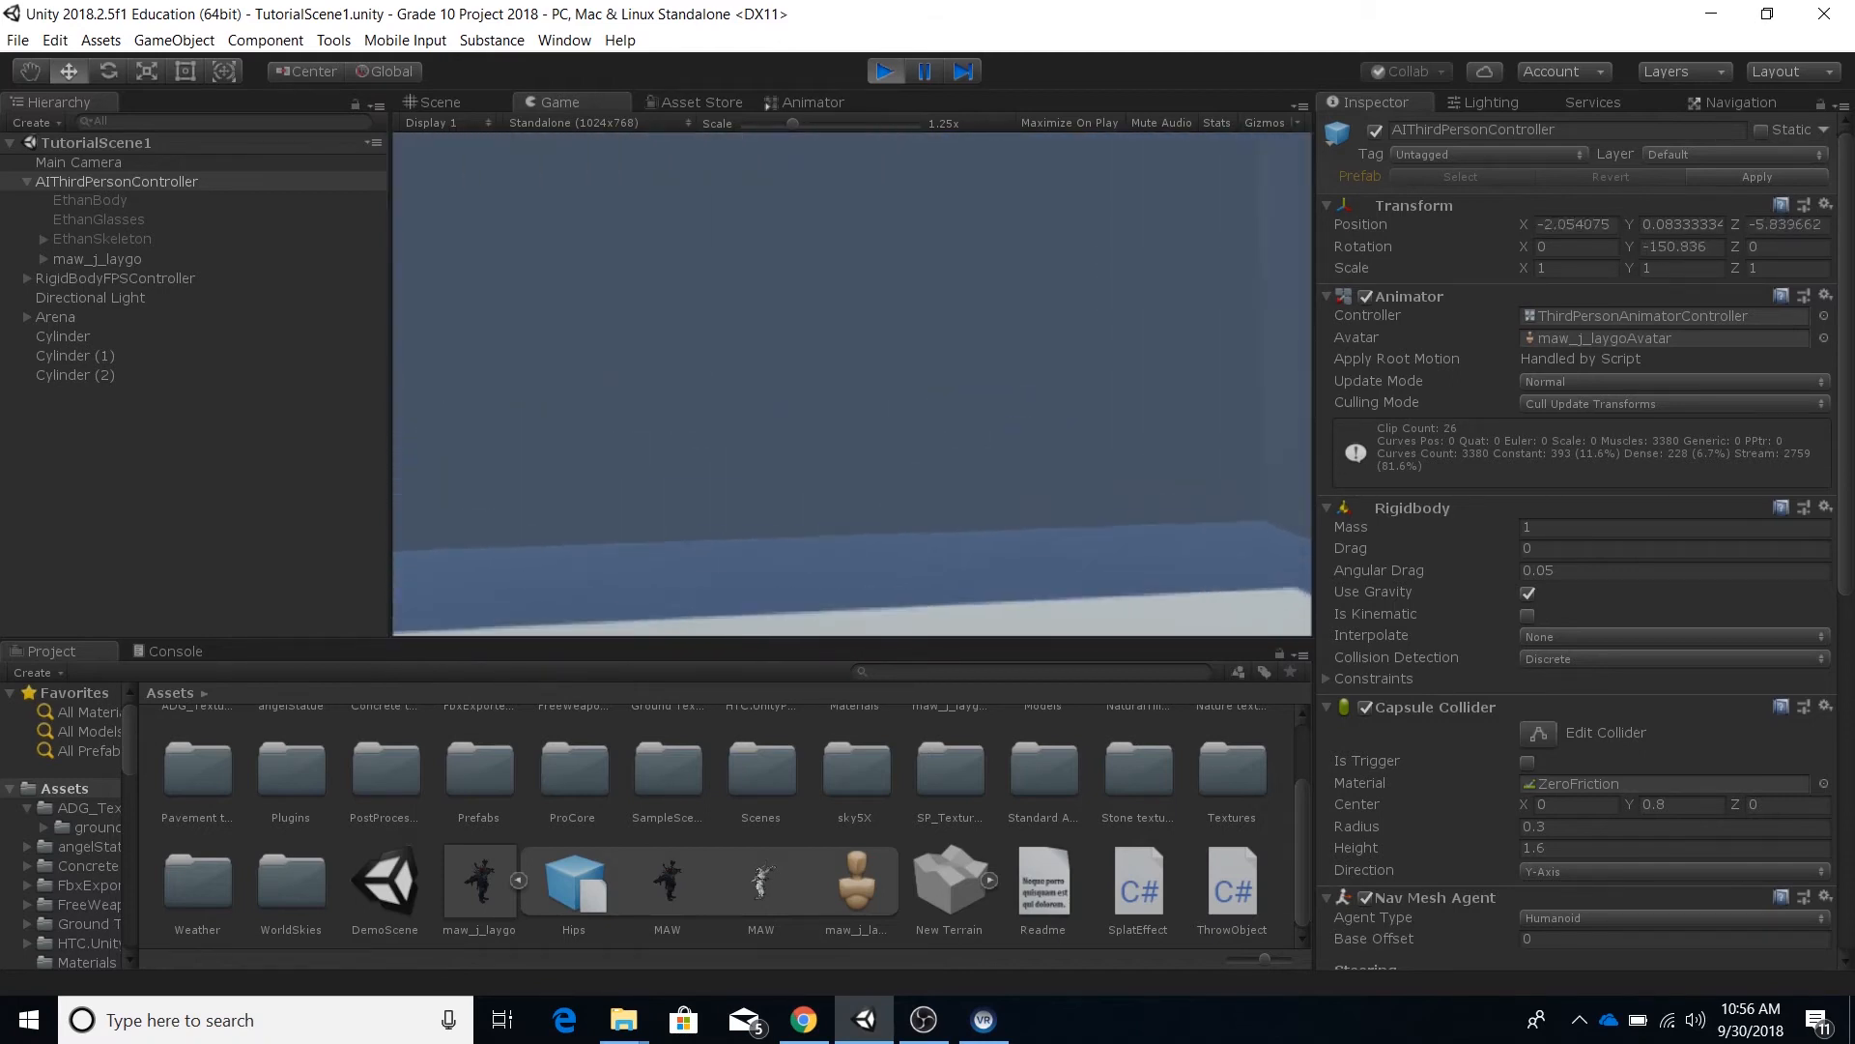
key("w")
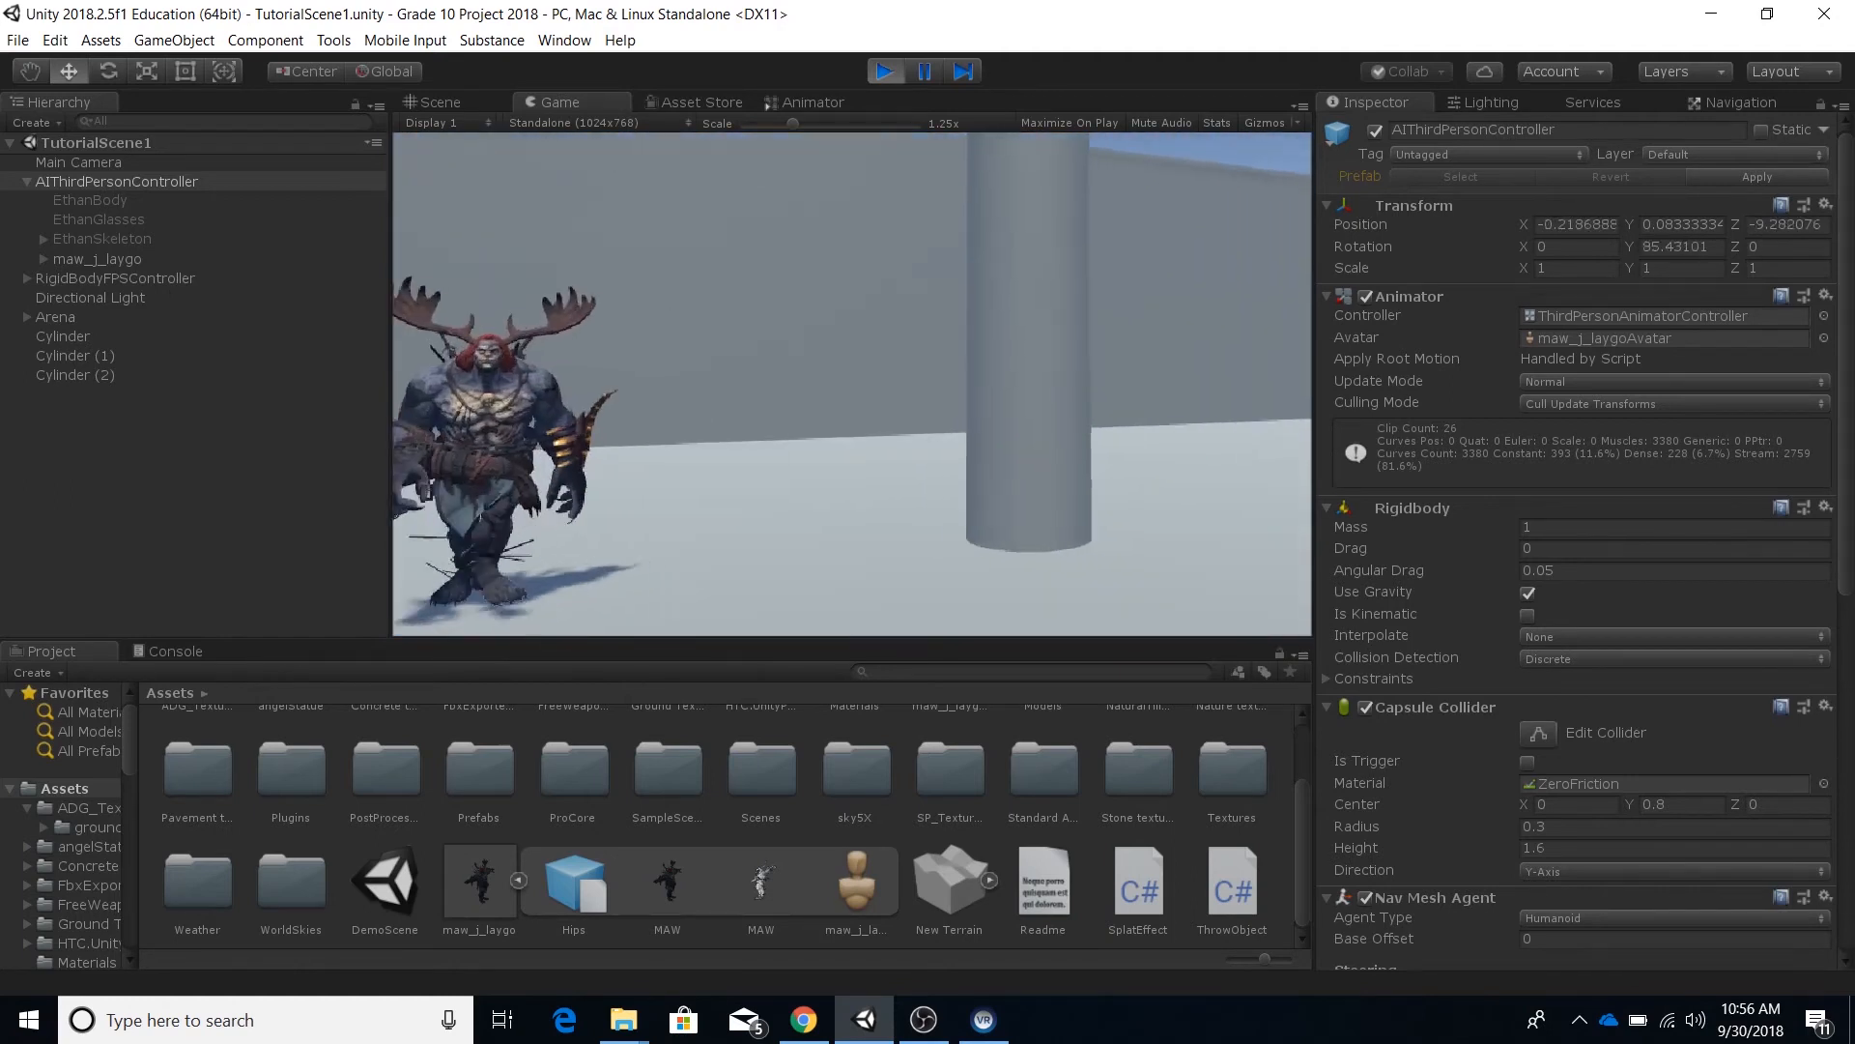
key("w")
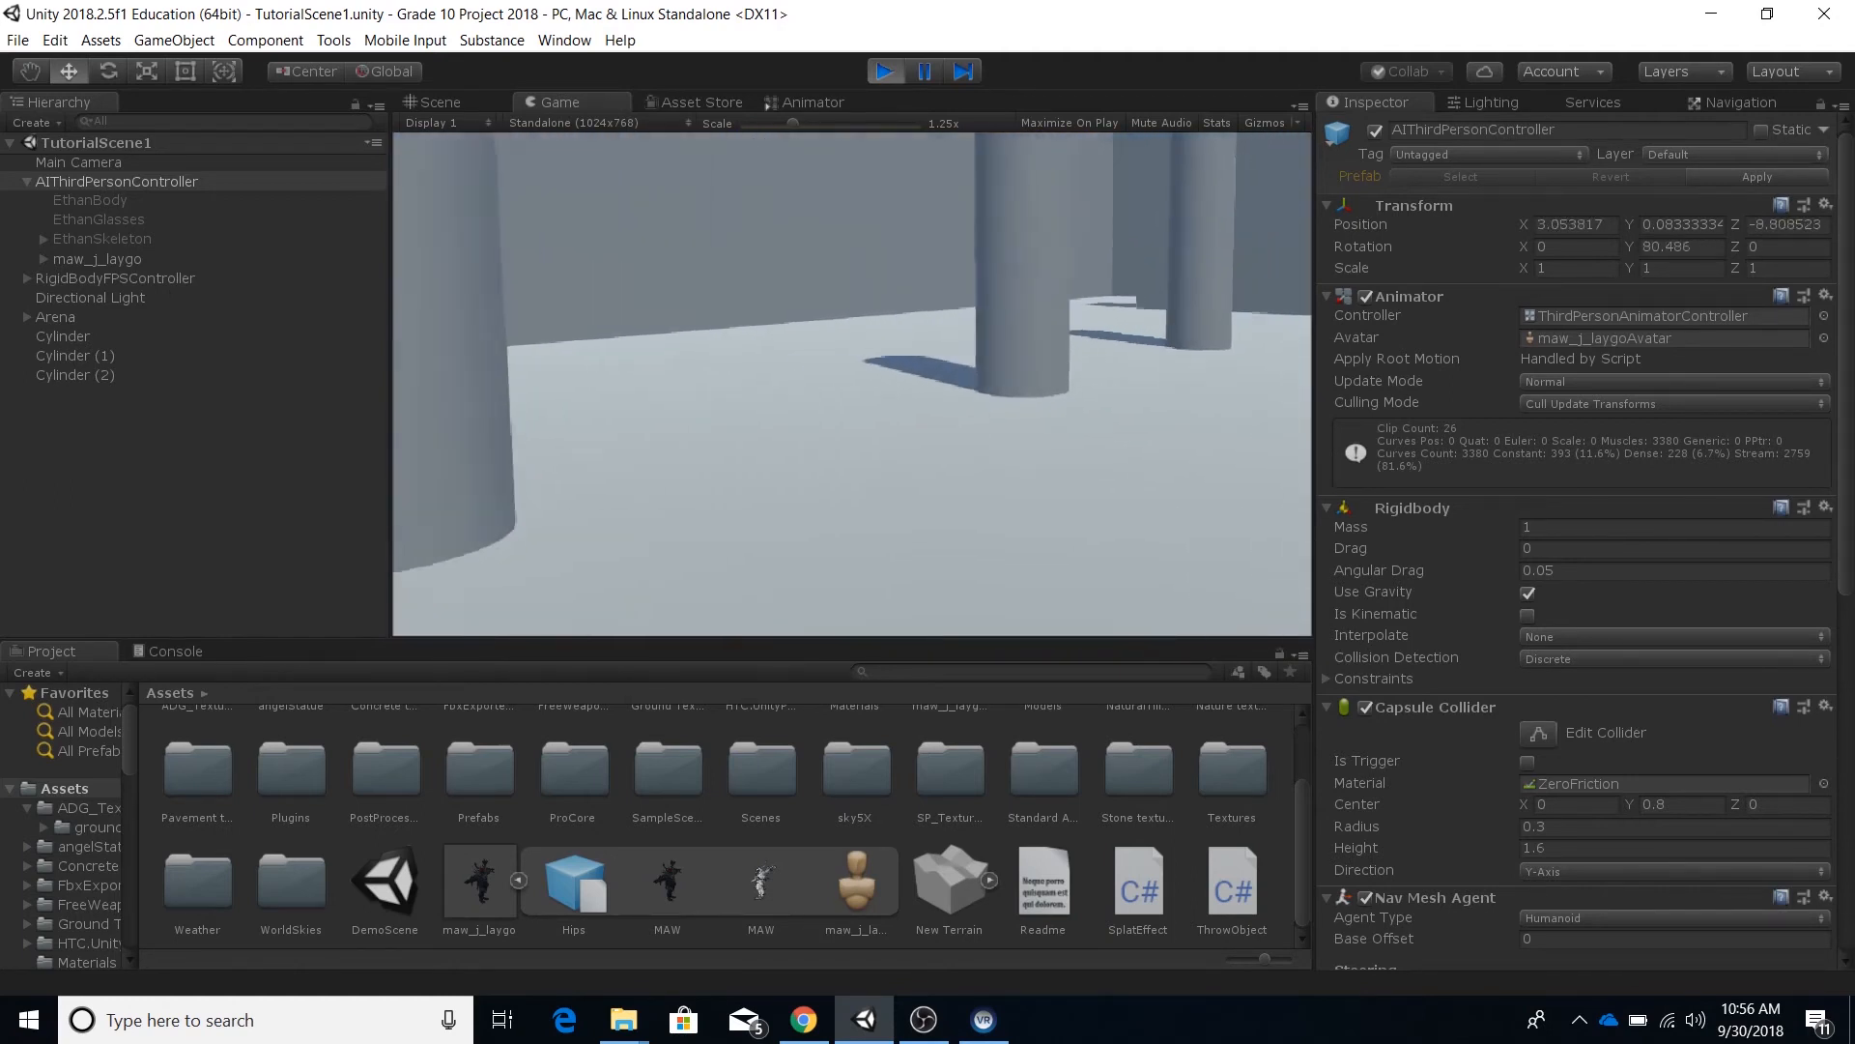
key("w")
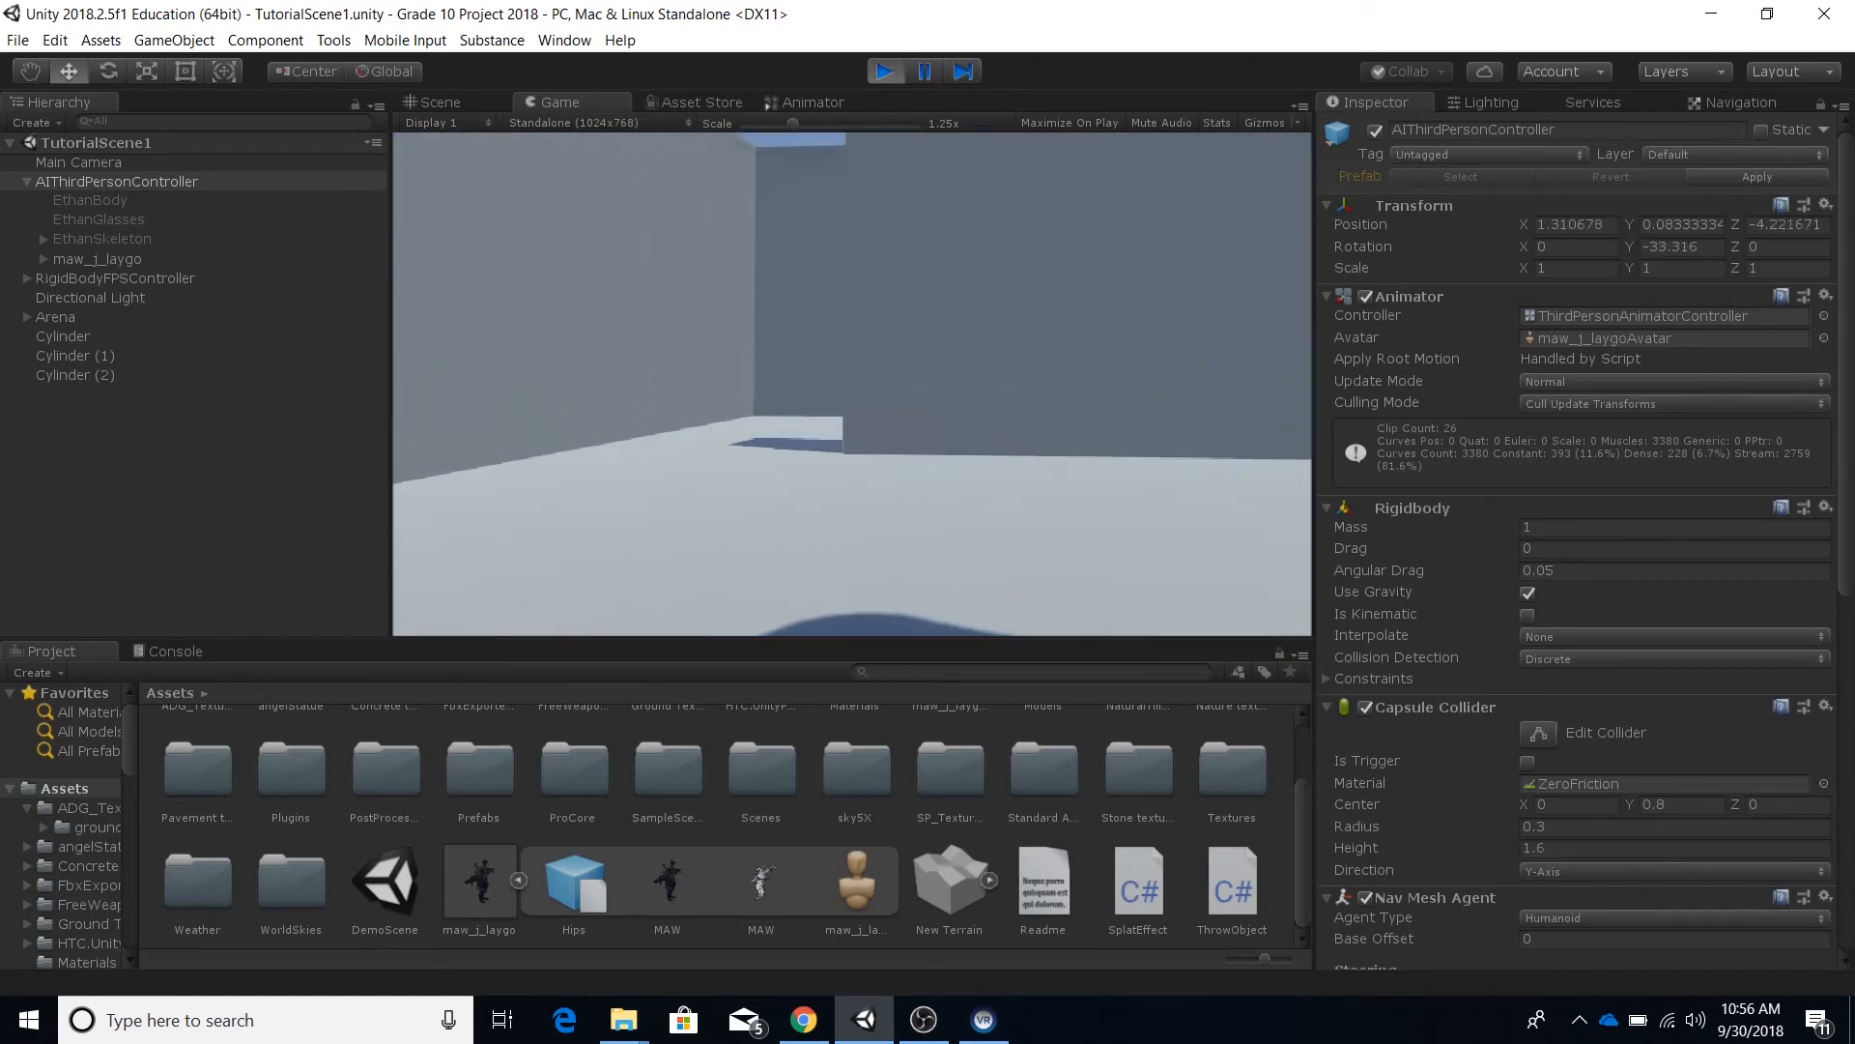
key("w")
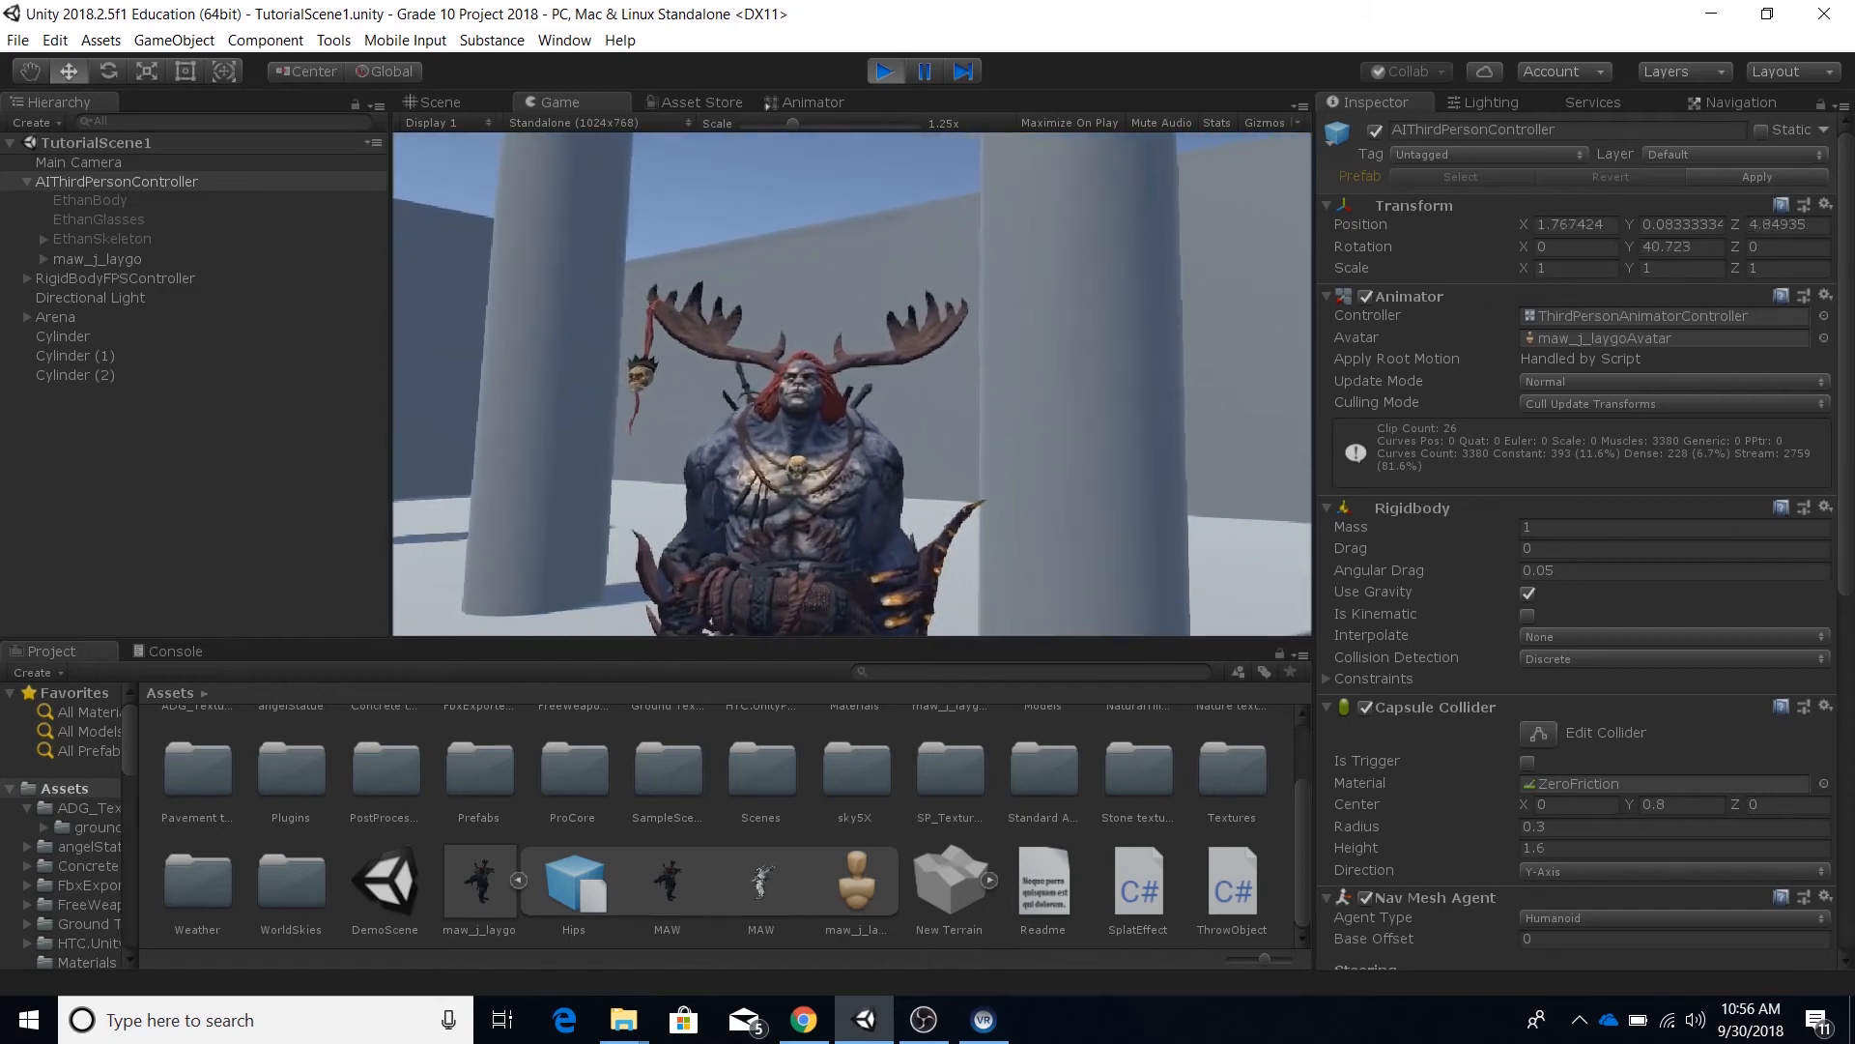
key("s")
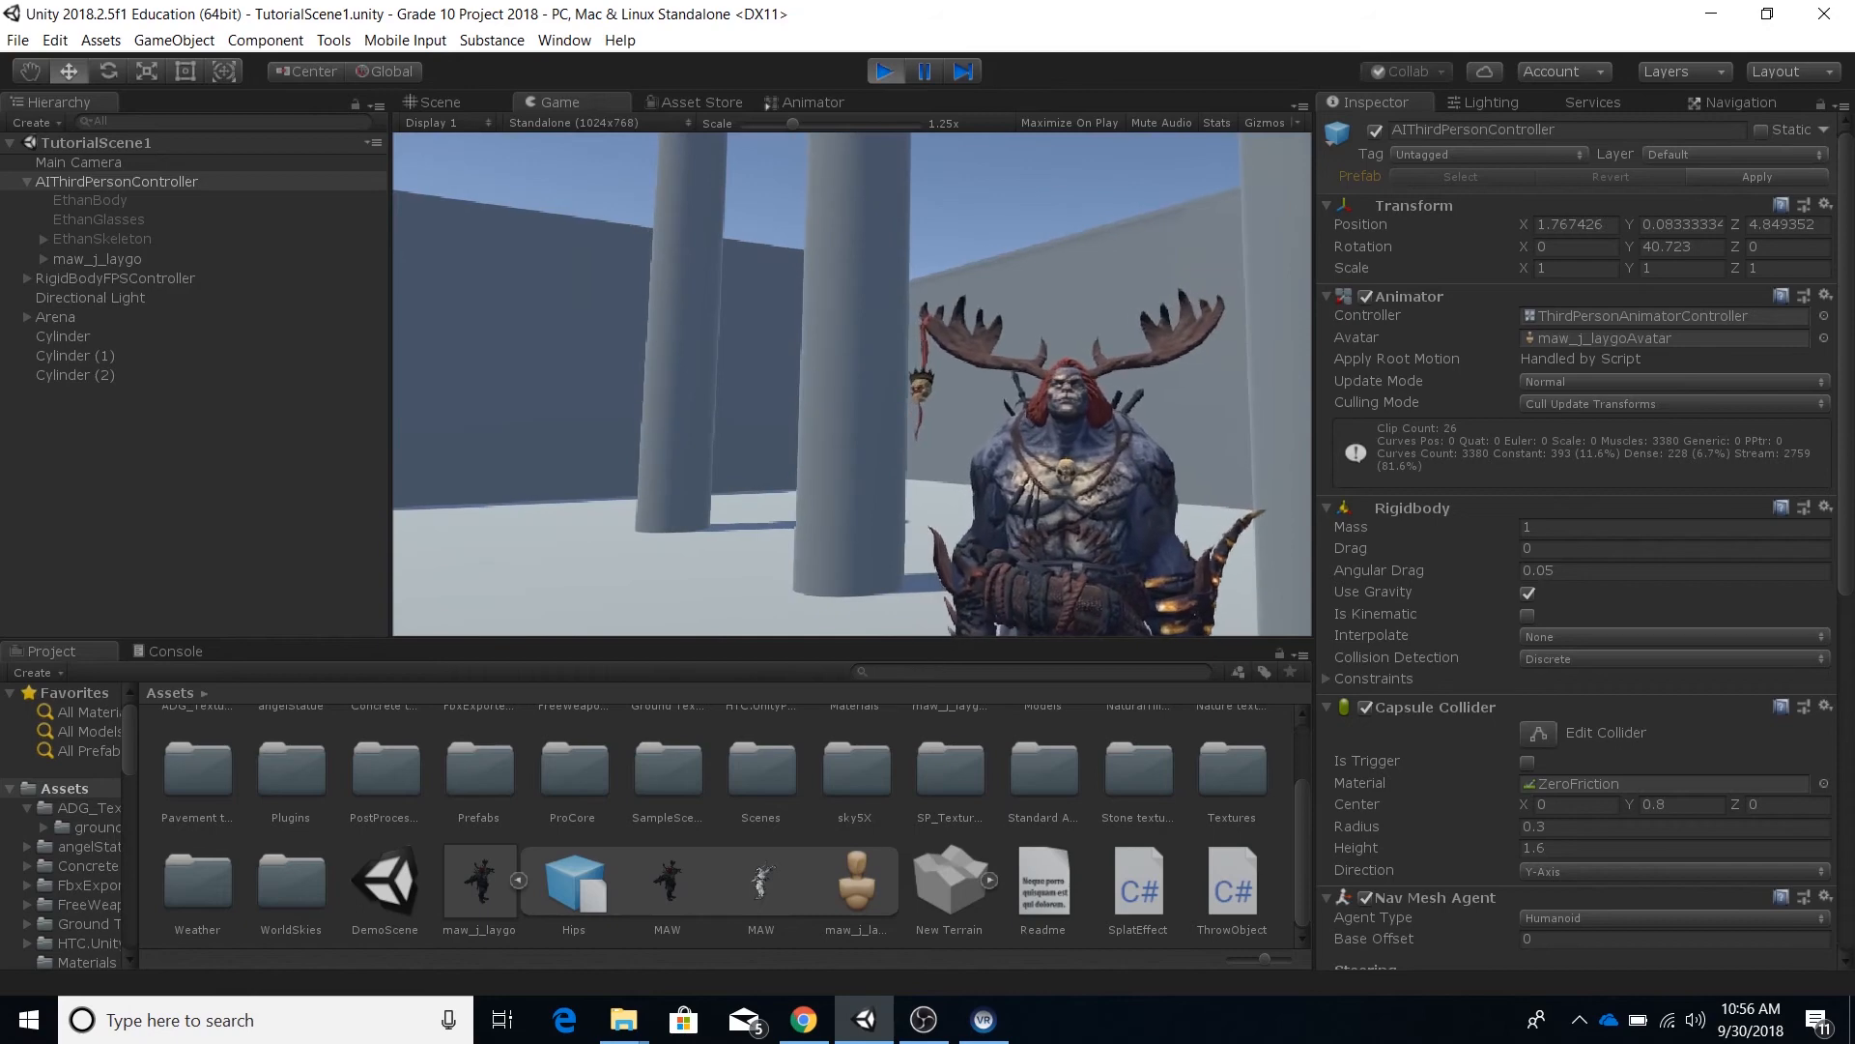
key("Escape")
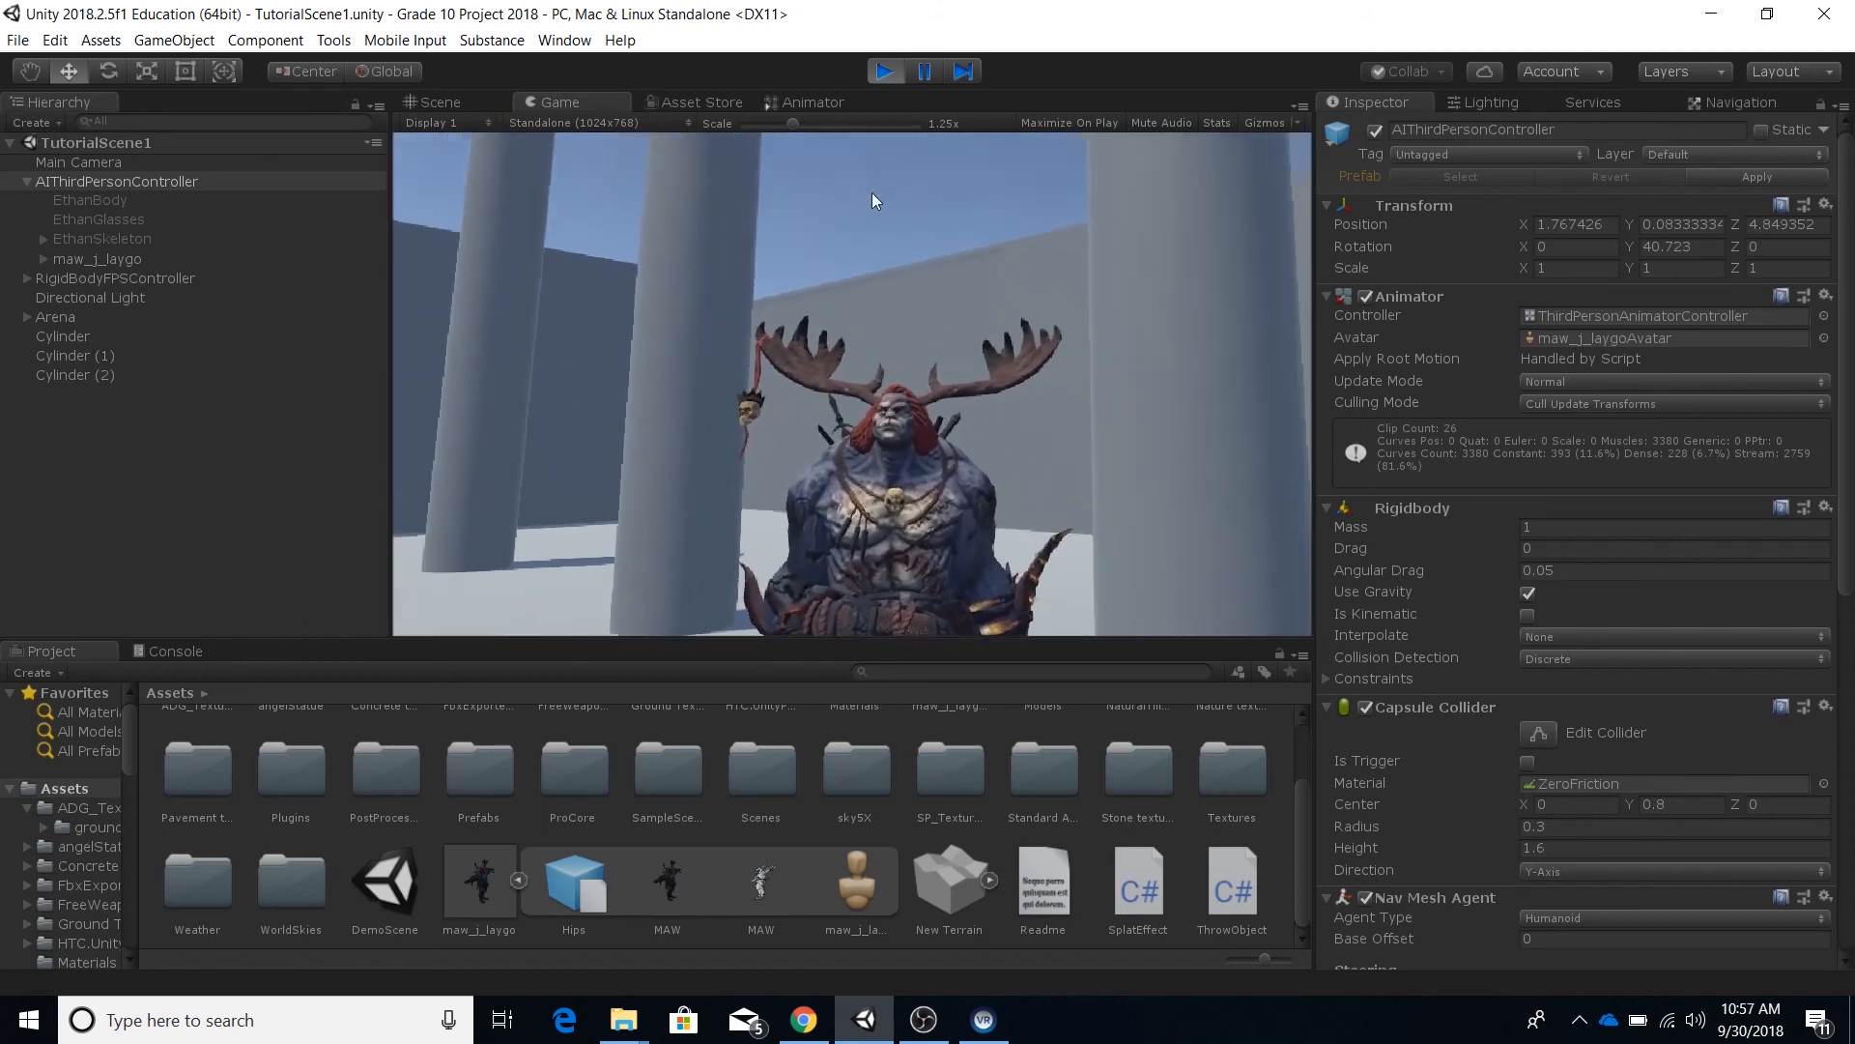
left_click(881, 72)
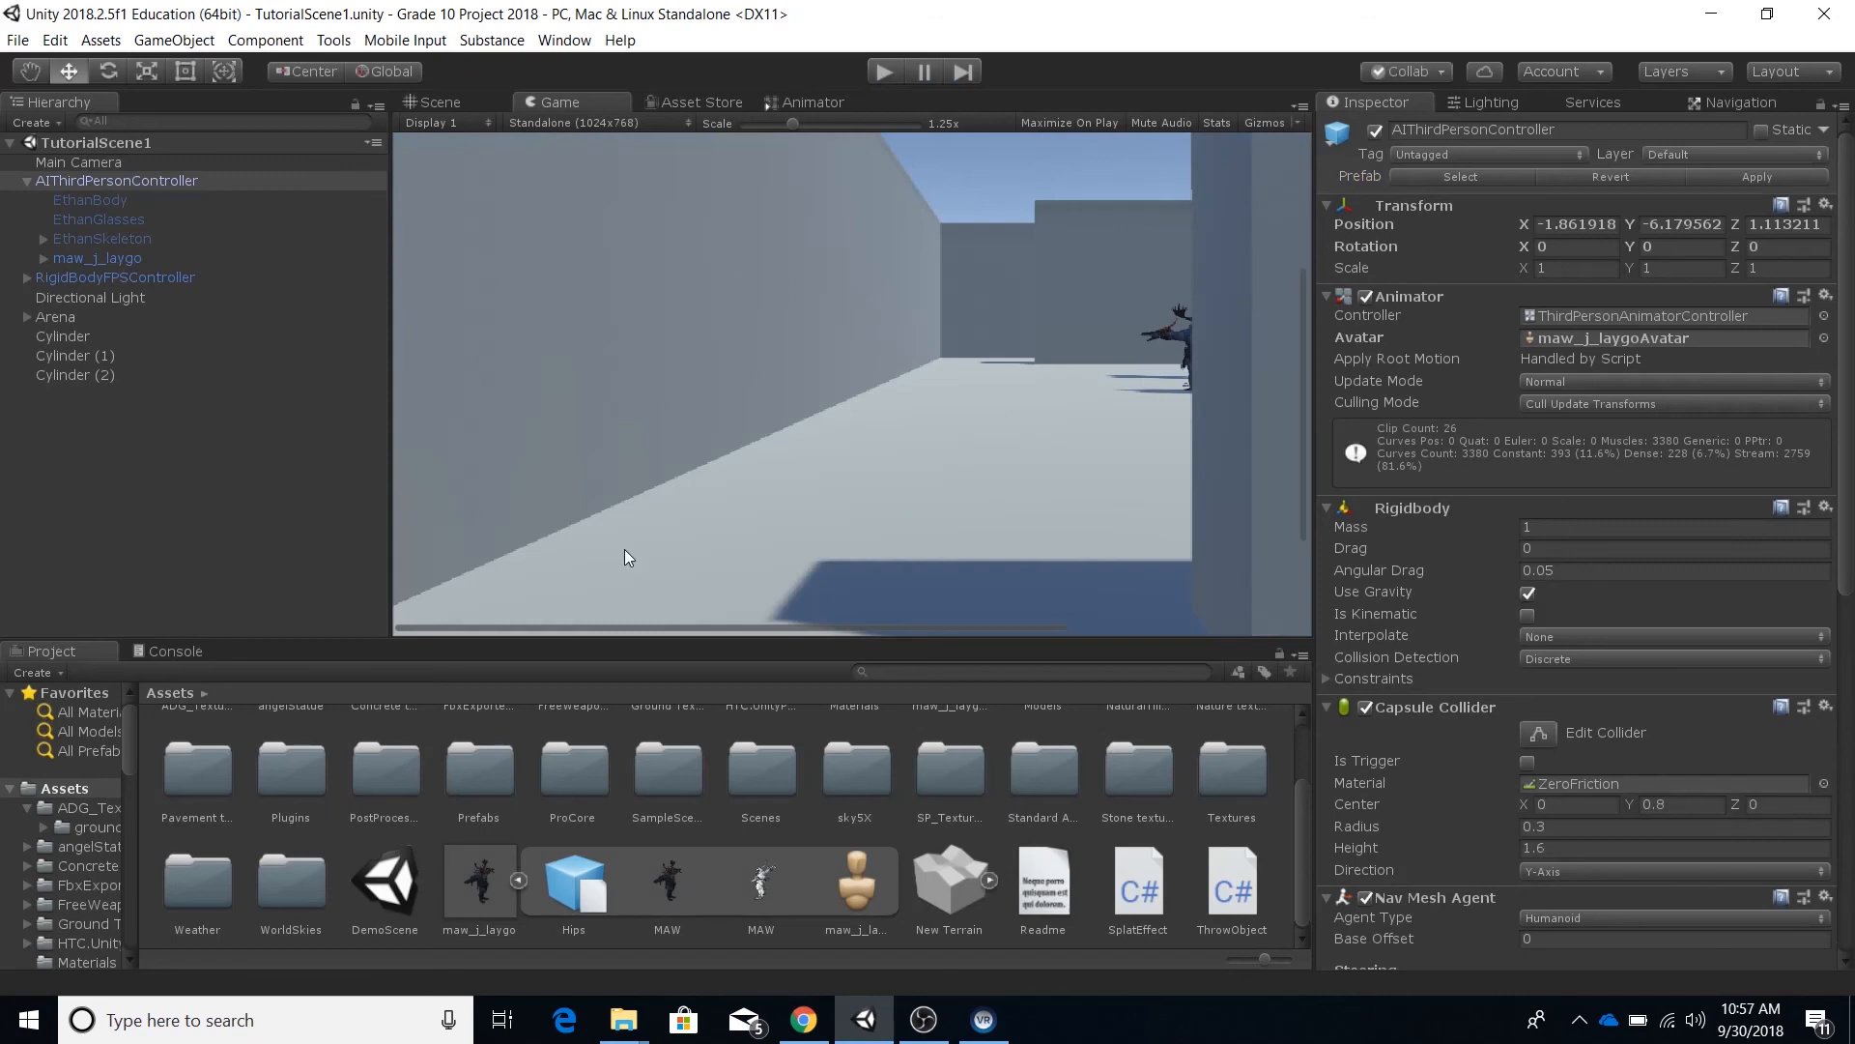